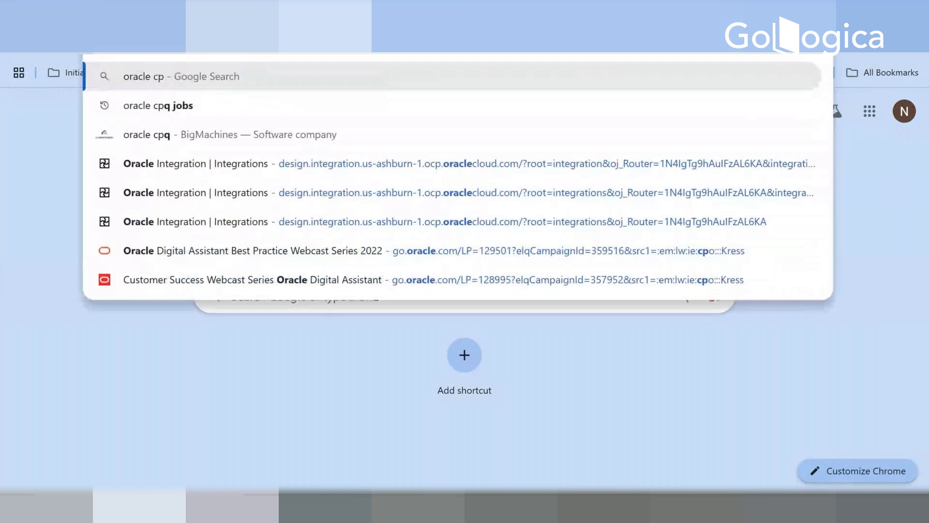
Step: Search Google for "oracle cpq" and open the Oracle Configure, Price, Quote (CPQ) result in a new tab
key("Return")
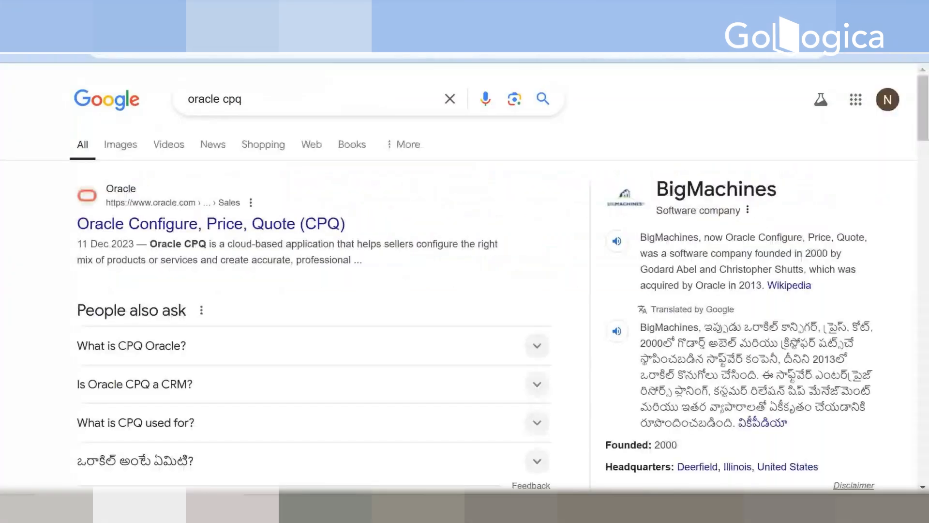
right_click(217, 228)
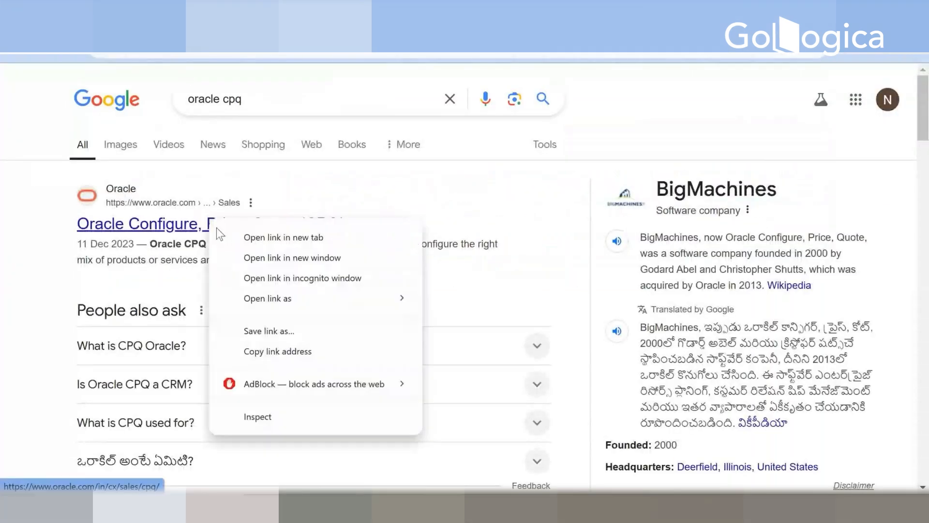
left_click(276, 237)
Step: Switch to the CPQ Cloud administration site, look through the user account's process manager entries, and open the online help
left_click(387, 14)
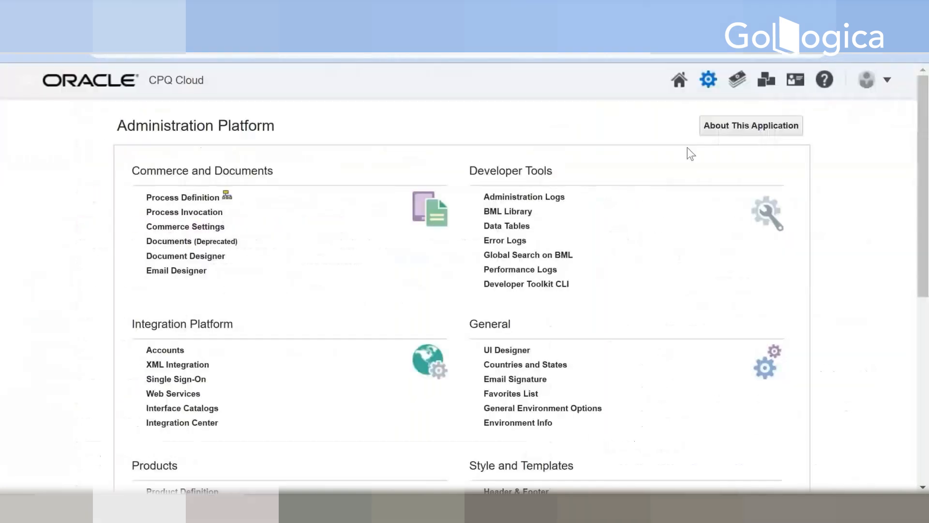
left_click(890, 82)
scroll(797, 281, "down", 4)
scroll(795, 309, "down", 5)
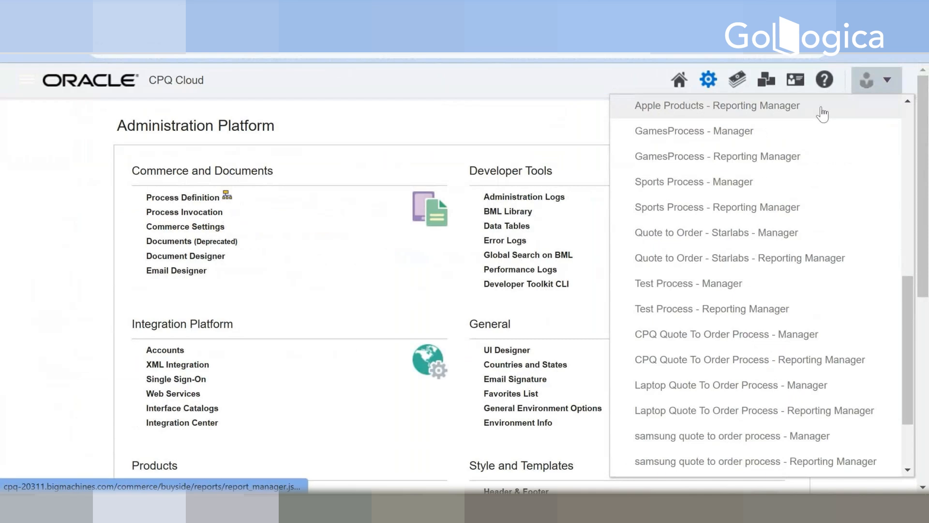
left_click(825, 79)
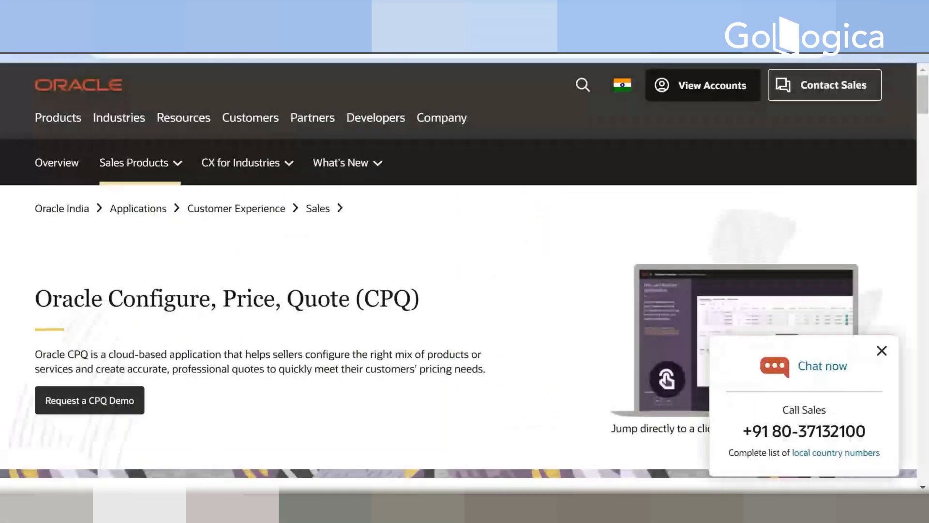
Step: Look through the Oracle CPQ product page's introduction down to the Oracle CPQ Features section
scroll(324, 215, "down", 1)
scroll(314, 224, "down", 4)
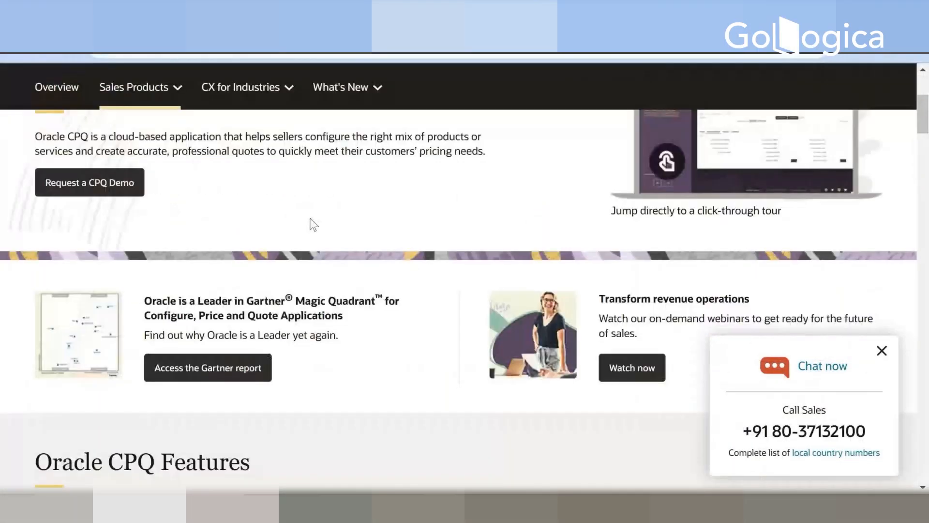
scroll(313, 224, "down", 2)
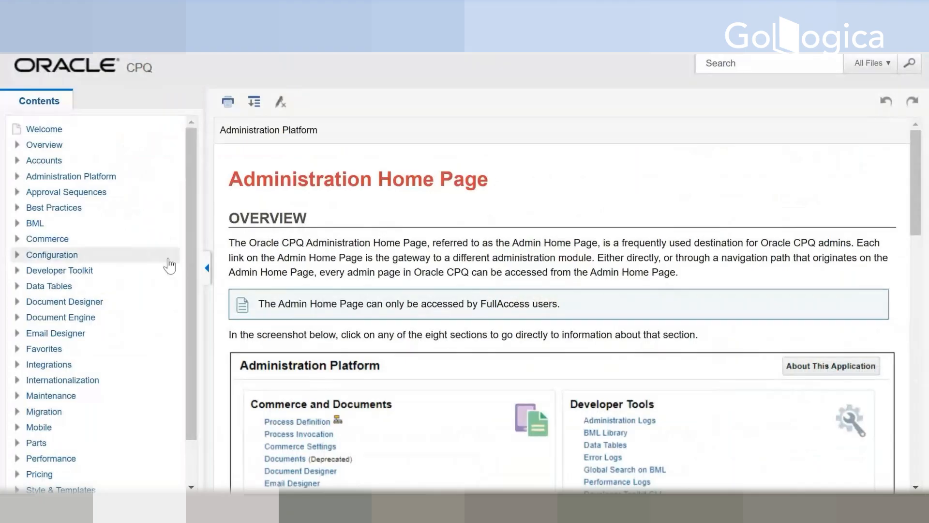
Step: Examine the Web Services topic and its SOAP APIs subtopics in the CPQ help, then collapse that section
scroll(147, 245, "down", 1)
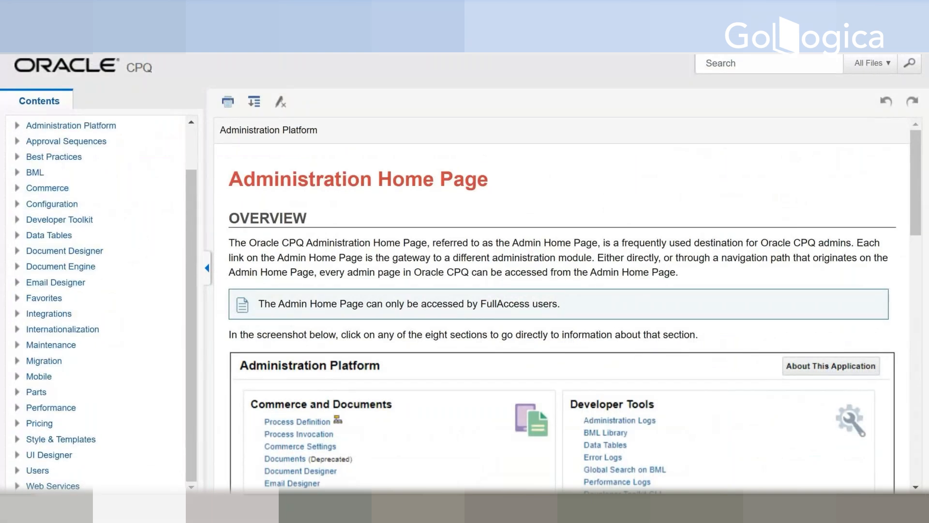
left_click(53, 485)
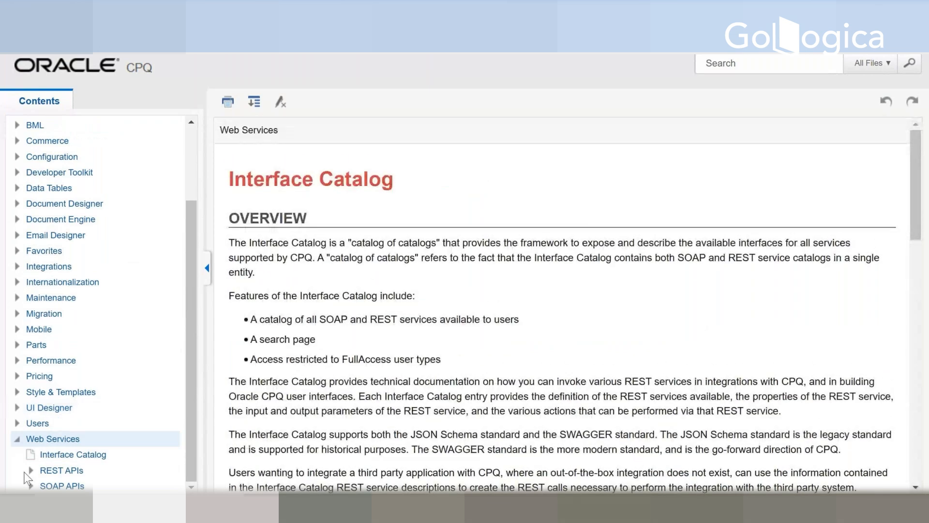
left_click(37, 487)
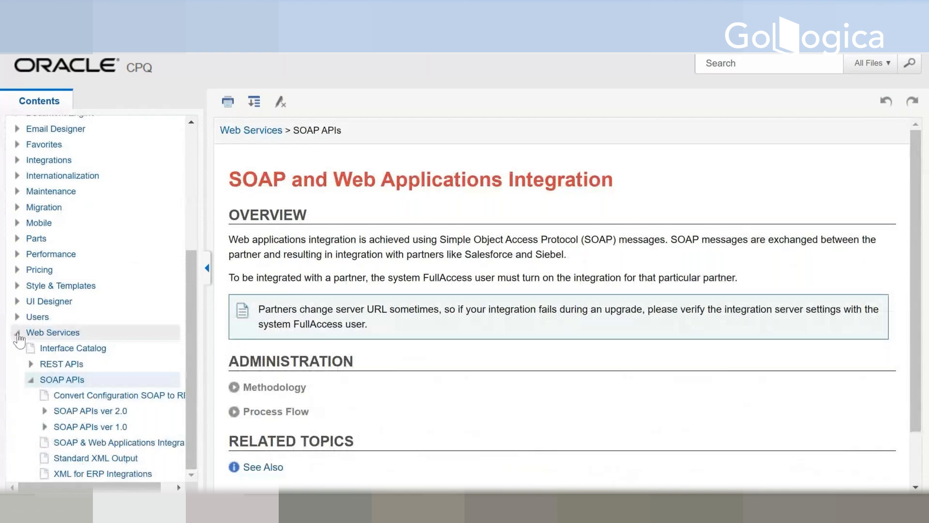
left_click(18, 333)
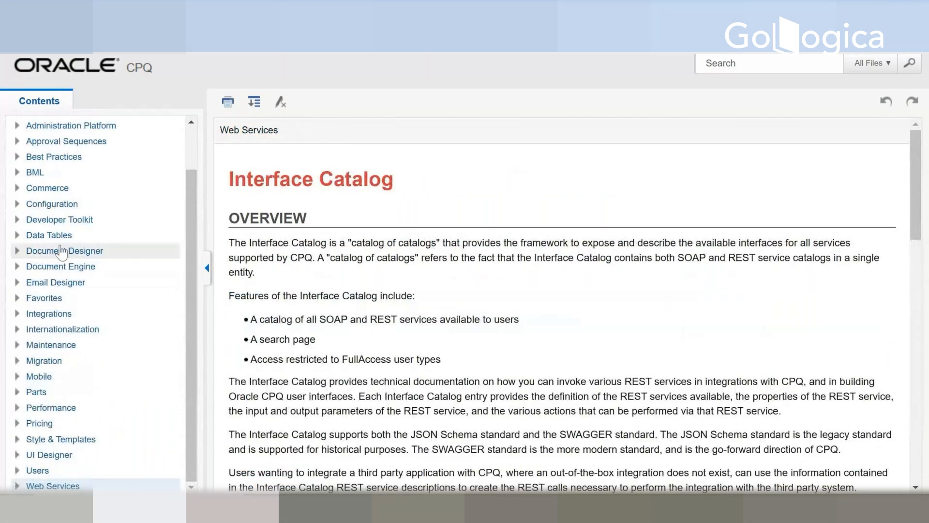
Step: Read the Developer Toolkit help topic, from its overview to the workflow diagram
left_click(24, 220)
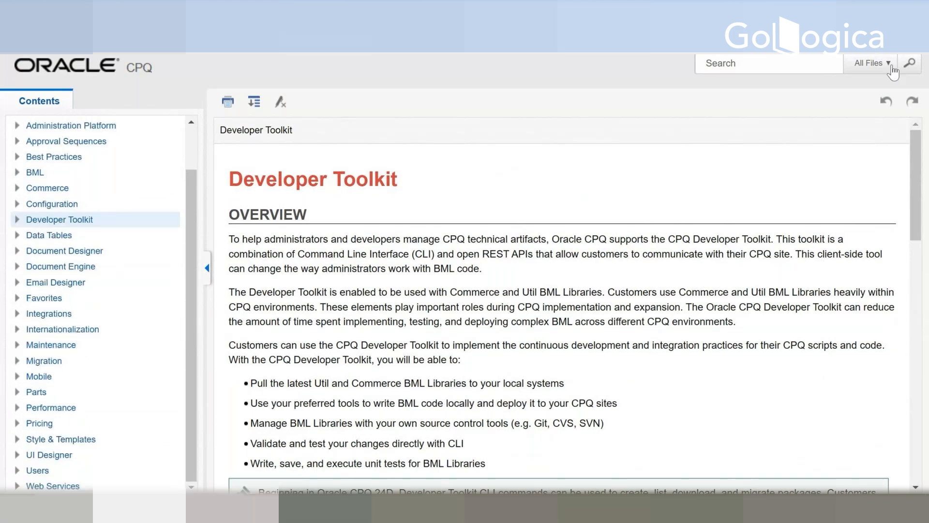
scroll(381, 221, "down", 1)
scroll(381, 222, "down", 10)
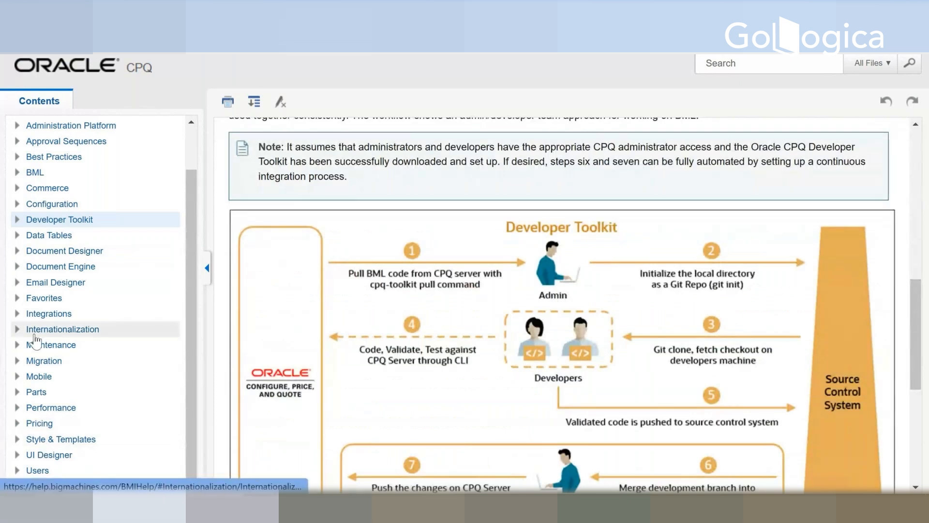
Step: Expand the Developer Toolkit section and read through its BML Unit Tests (BMLT) topic
left_click(17, 220)
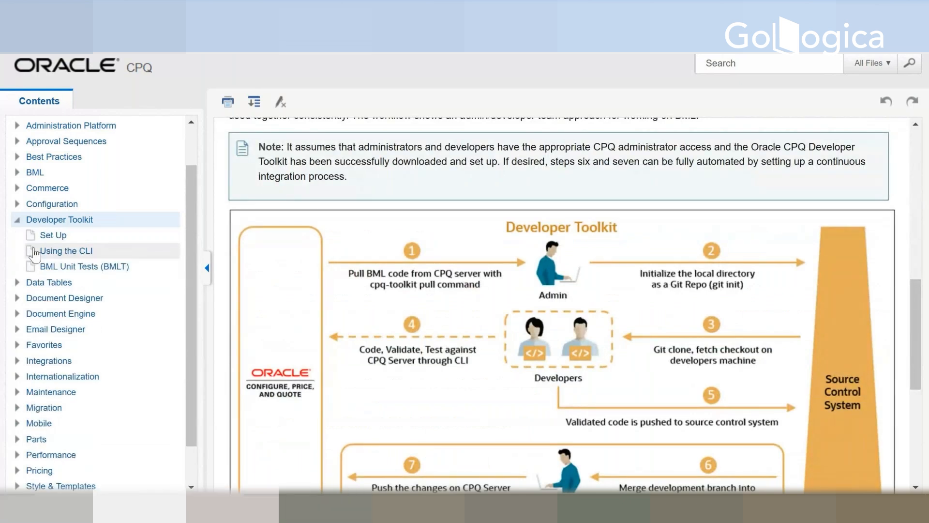
left_click(50, 267)
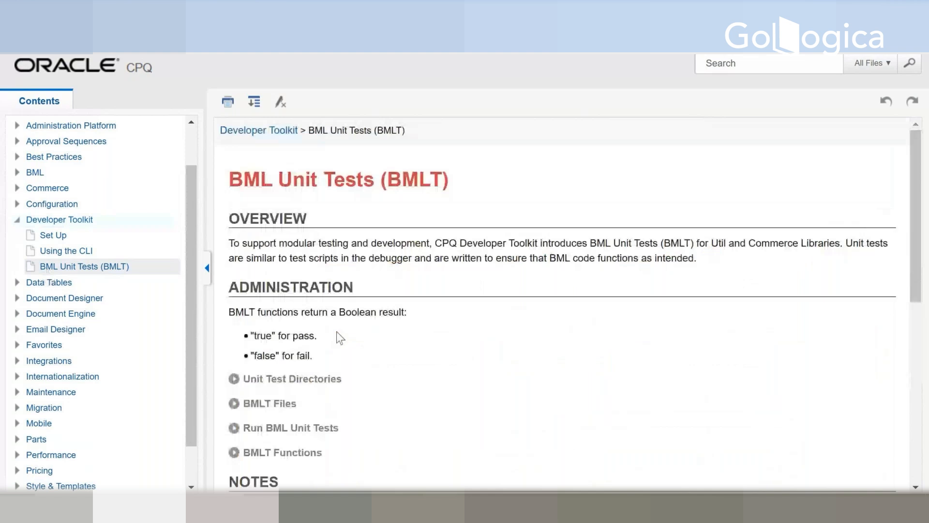
scroll(337, 332, "down", 3)
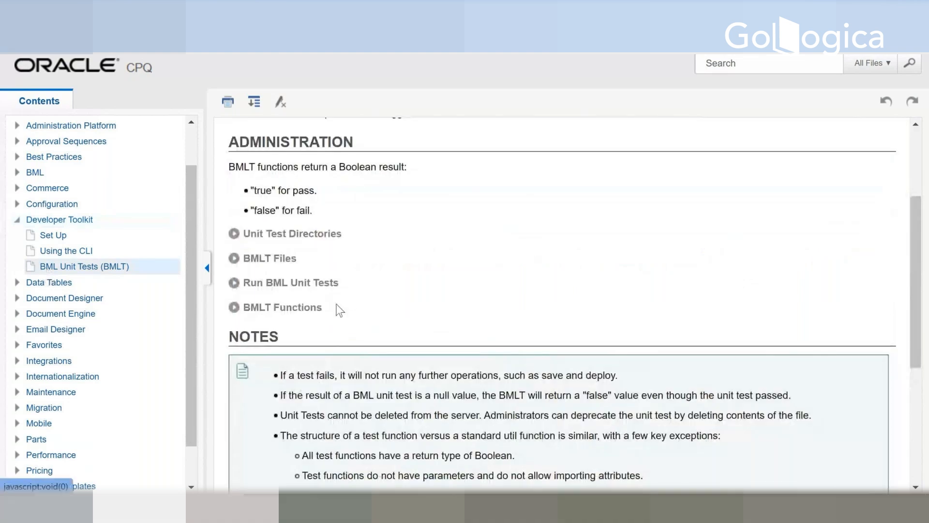
scroll(338, 310, "down", 5)
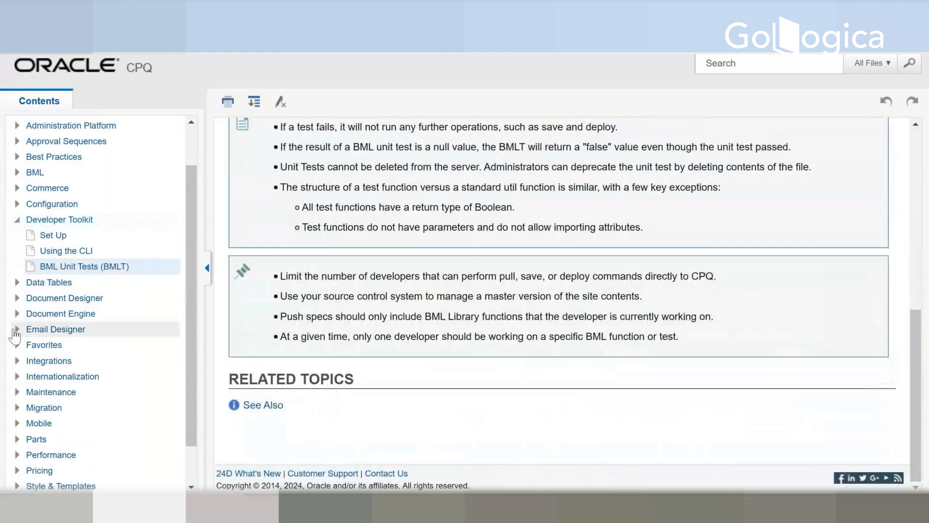
Step: Expand the Integrations help section, read the XML Integration topic to its end, and open the Integration Center topic
left_click(19, 362)
scroll(77, 394, "down", 2)
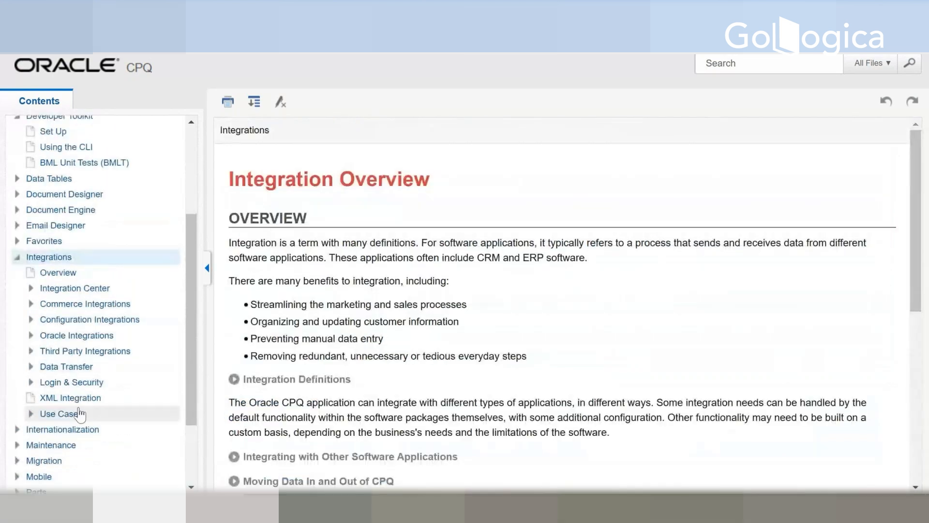
left_click(73, 397)
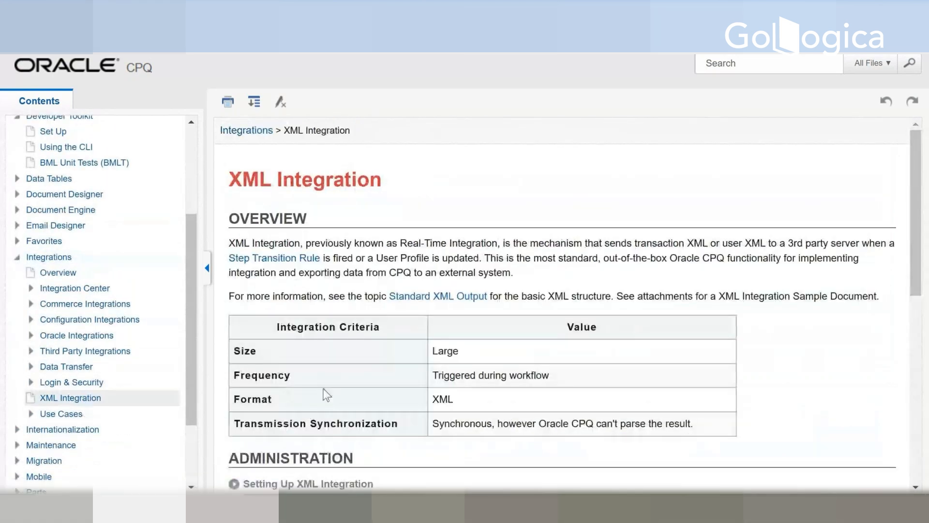
scroll(394, 415, "down", 3)
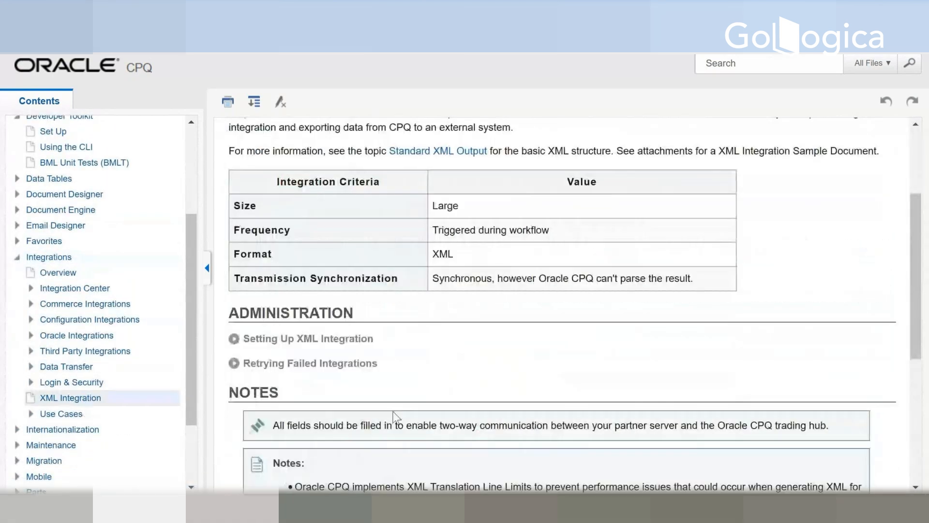
scroll(396, 416, "down", 3)
scroll(396, 417, "down", 3)
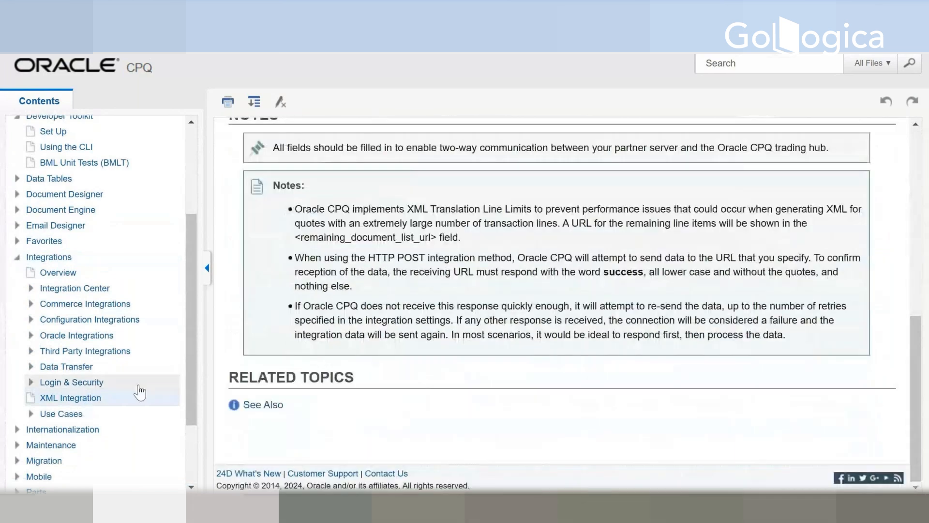
left_click(92, 288)
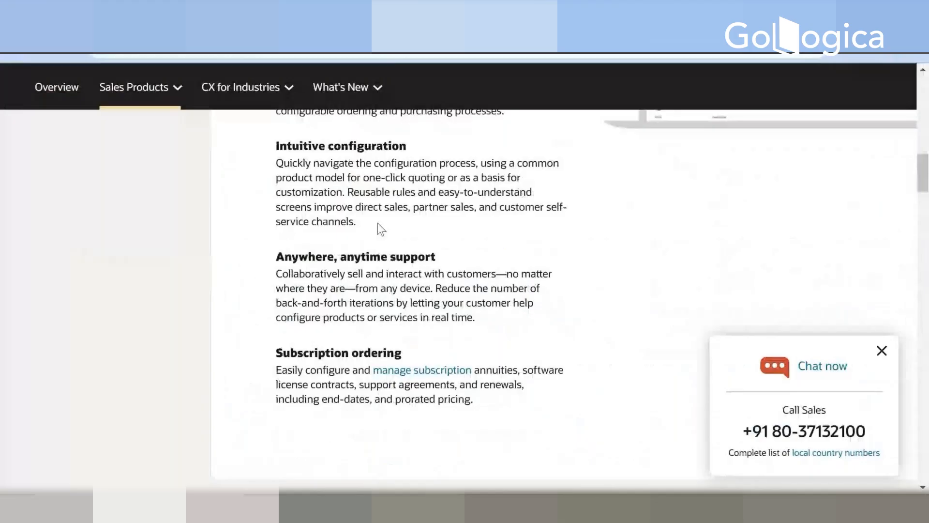
Step: Return to the Oracle CPQ product page's features section and show the Price features
scroll(101, 276, "up", 8)
left_click(79, 291)
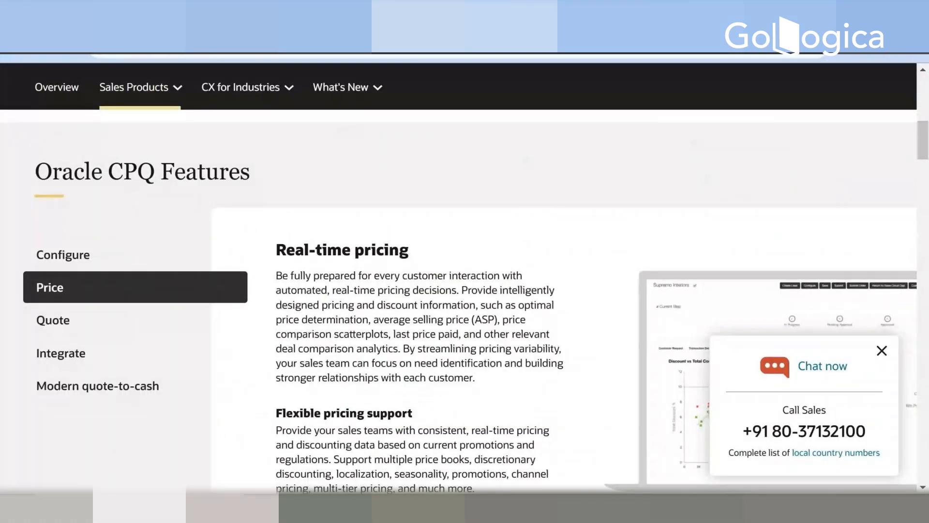
Step: Go back to the "oracle cpq" Google results and look further down the listed videos and pages
left_click(140, 12)
left_click(271, 11)
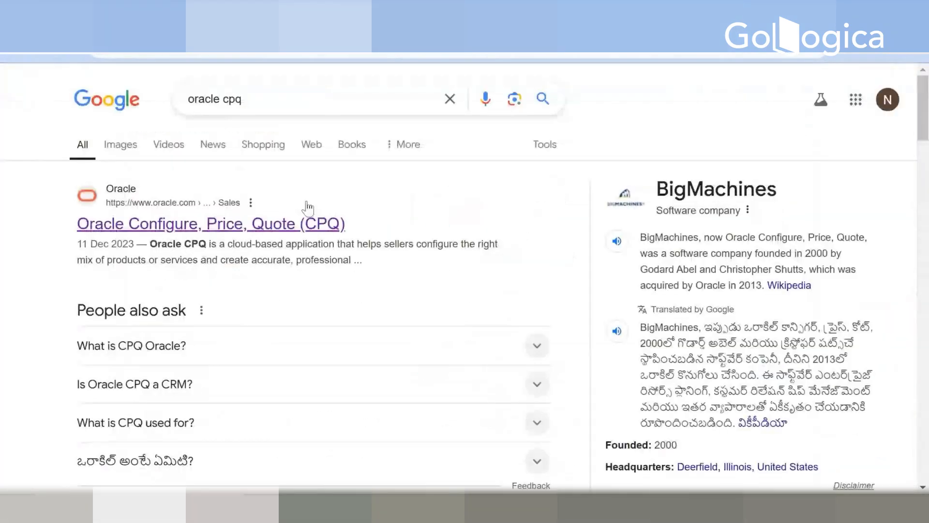
scroll(308, 211, "down", 3)
scroll(308, 212, "down", 8)
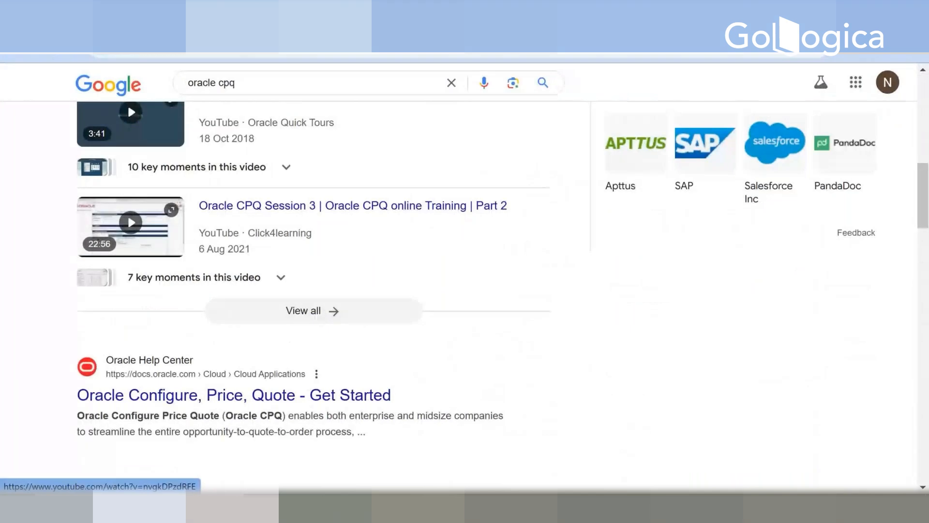
Step: Return to the CPQ Cloud Administration Platform page and review its sections from Commerce and Documents through Style and Templates
left_click(139, 12)
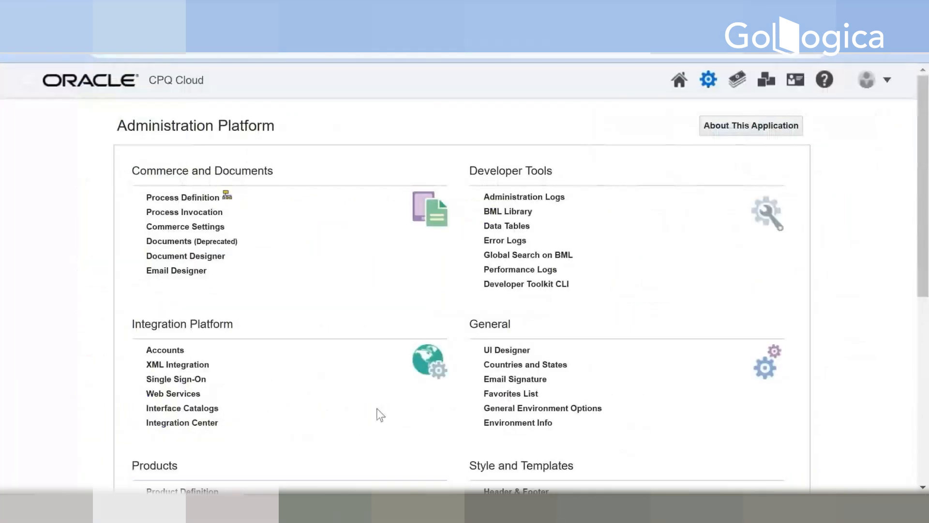
mouse_move(477, 511)
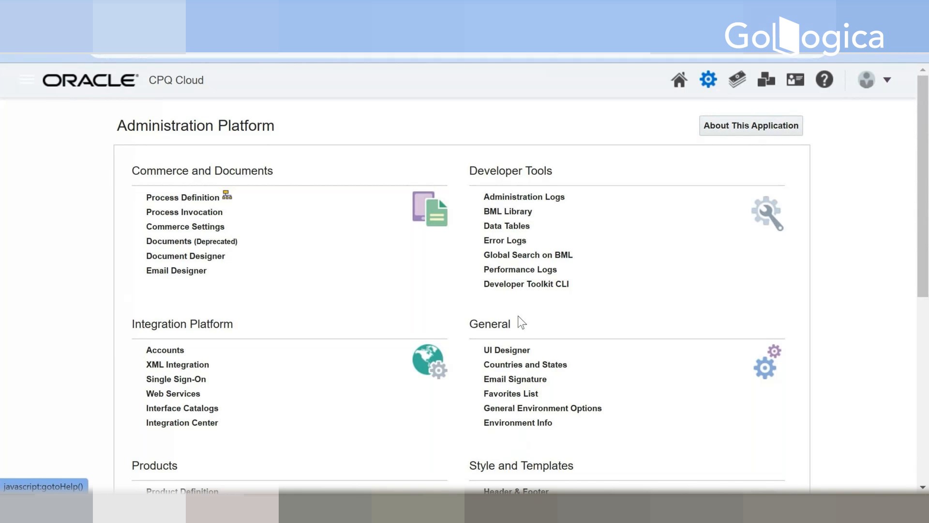
scroll(518, 316, "down", 2)
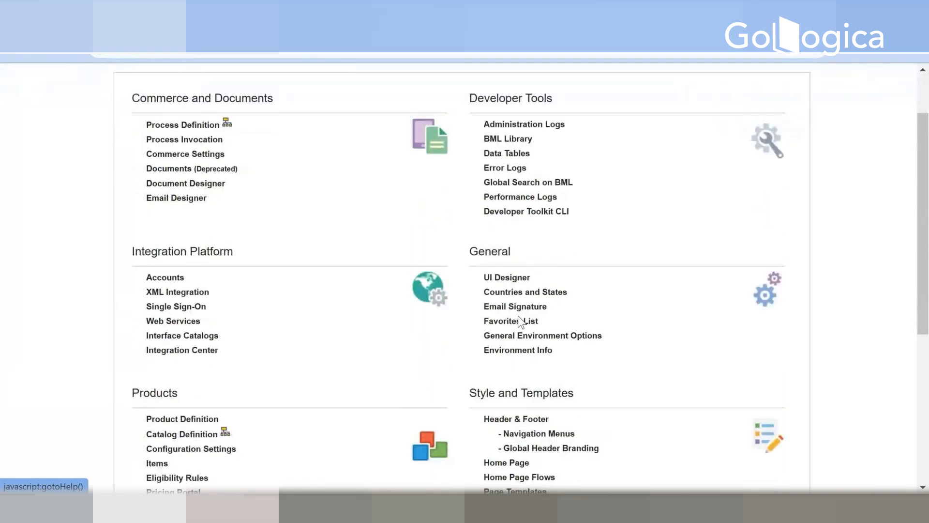
scroll(518, 315, "down", 2)
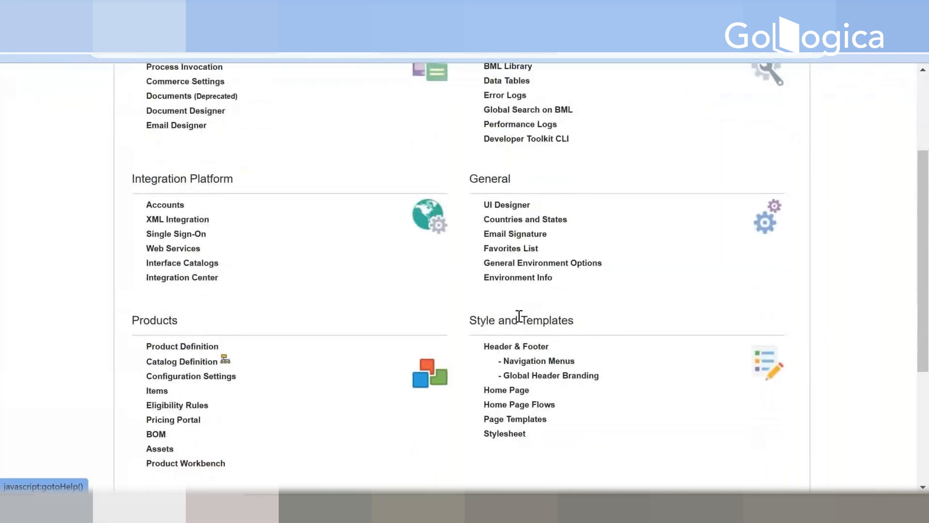
scroll(519, 316, "up", 4)
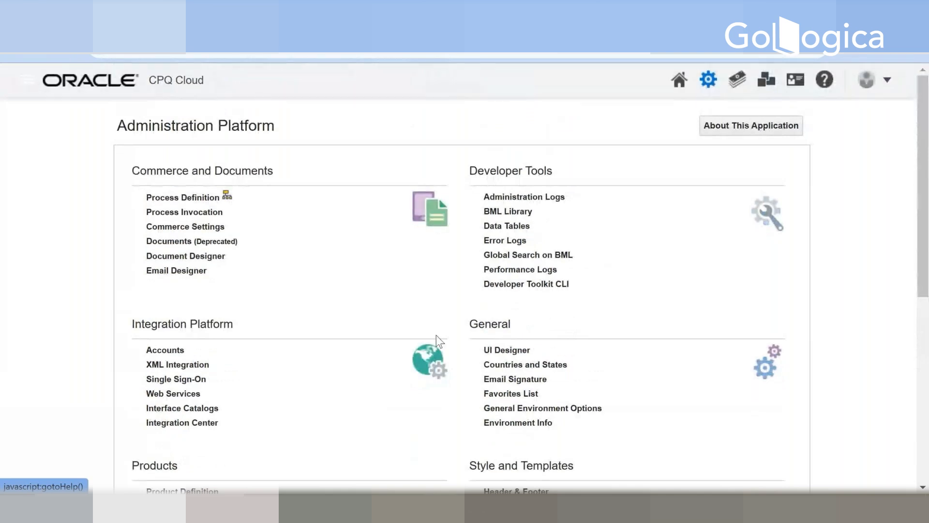
Step: Open Product Definition, check the Prpizza family's navigation options in the Product Family List, and return to the Administration Platform page
scroll(301, 381, "down", 4)
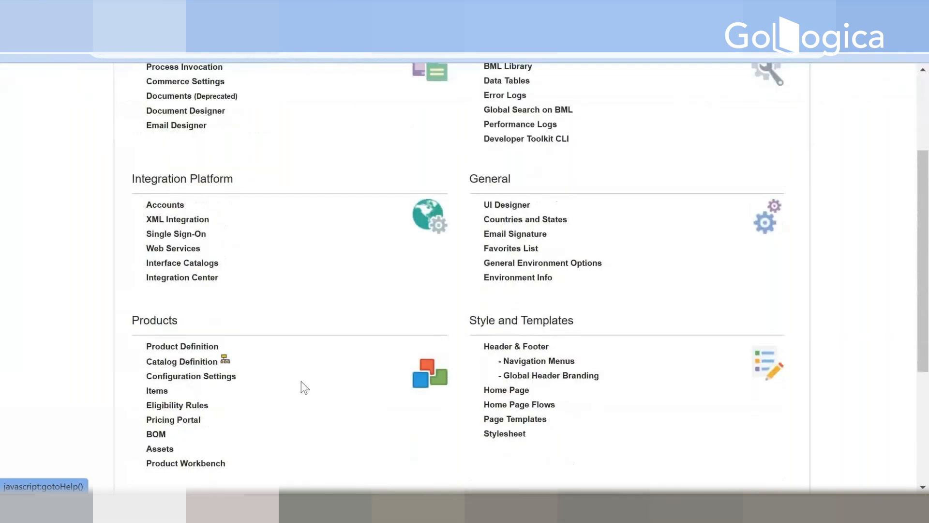
left_click(169, 347)
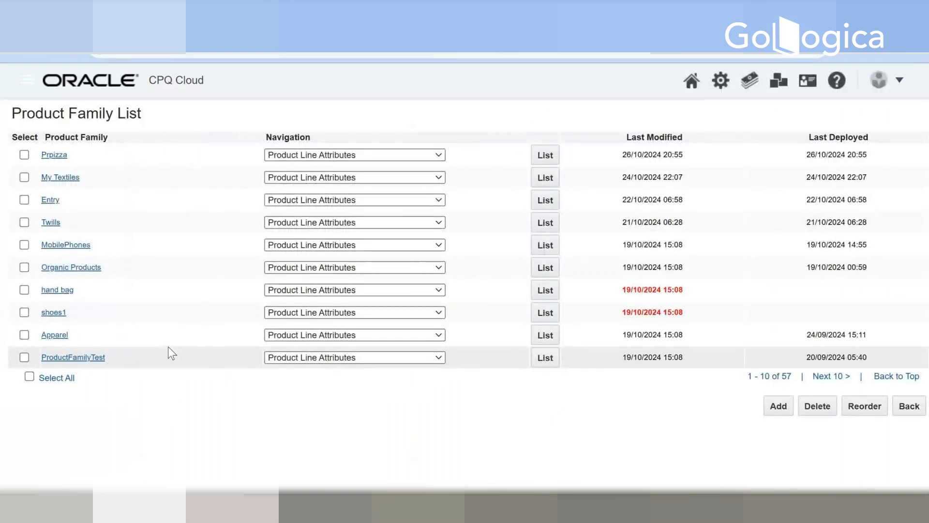
left_click(365, 156)
left_click(365, 156)
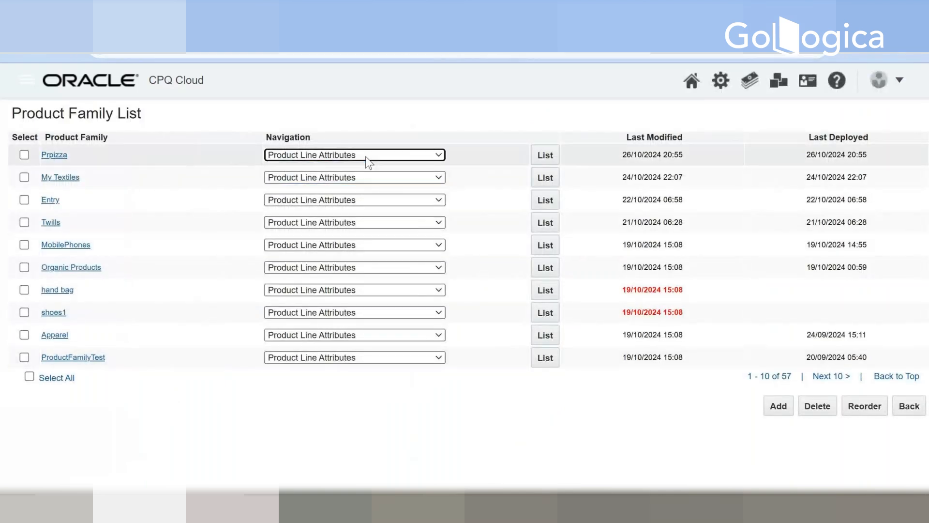
left_click(907, 406)
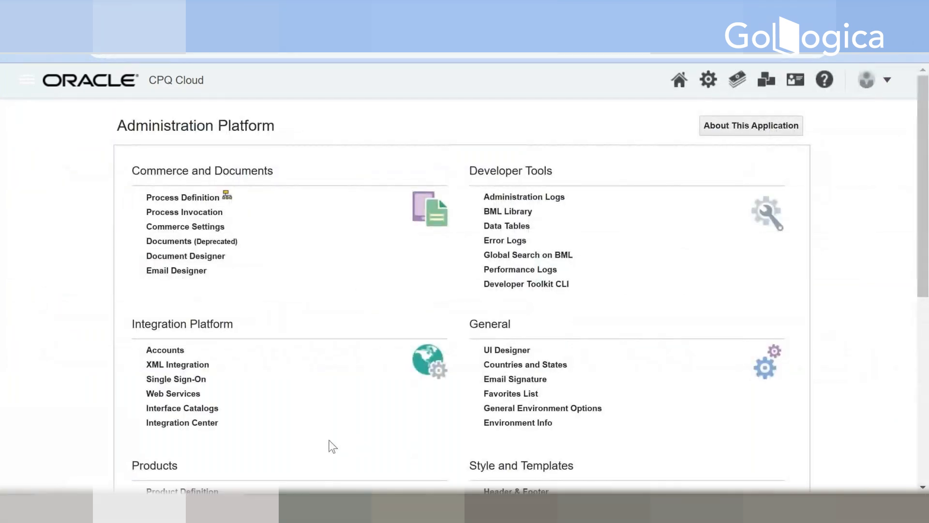
scroll(332, 445, "down", 2)
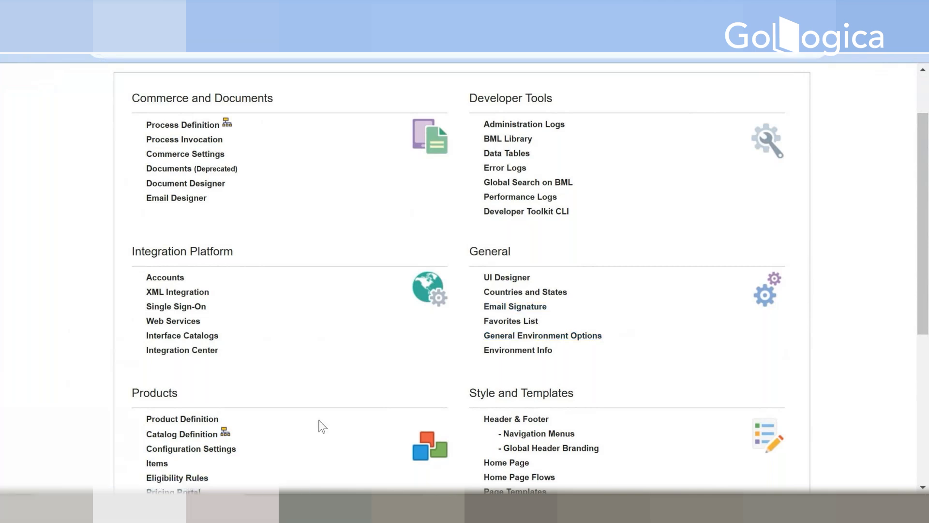
Step: Duplicate the Administration Platform page in a new browser tab and locate Product Definition under Products
scroll(322, 426, "up", 3)
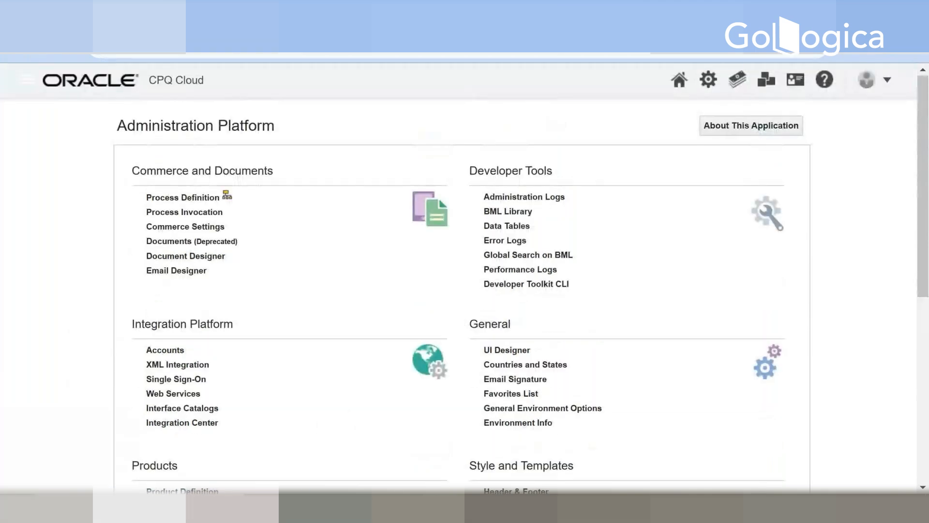
right_click(159, 51)
left_click(228, 132)
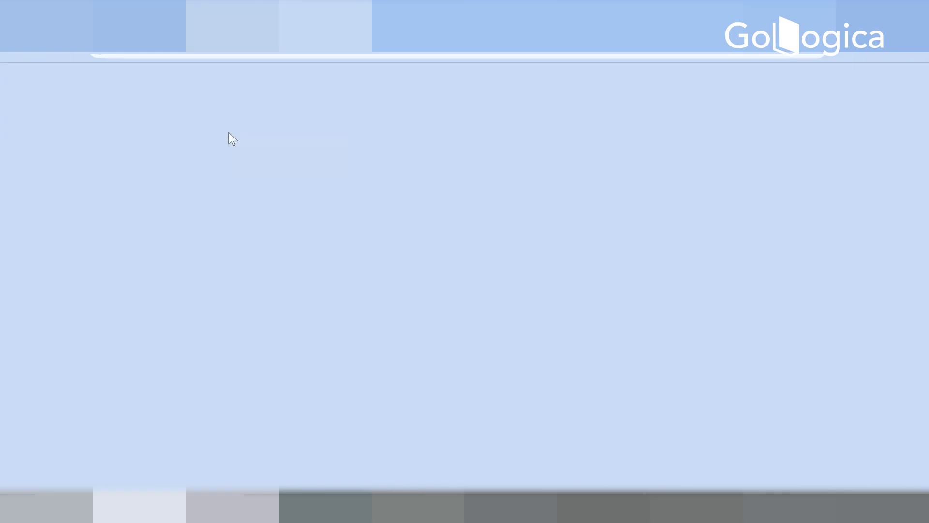
scroll(212, 257, "down", 3)
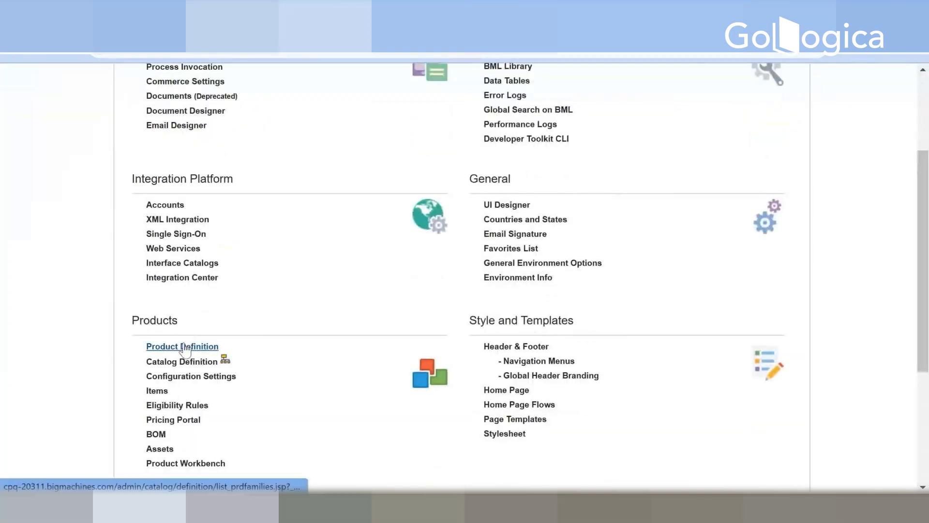
left_click(184, 346)
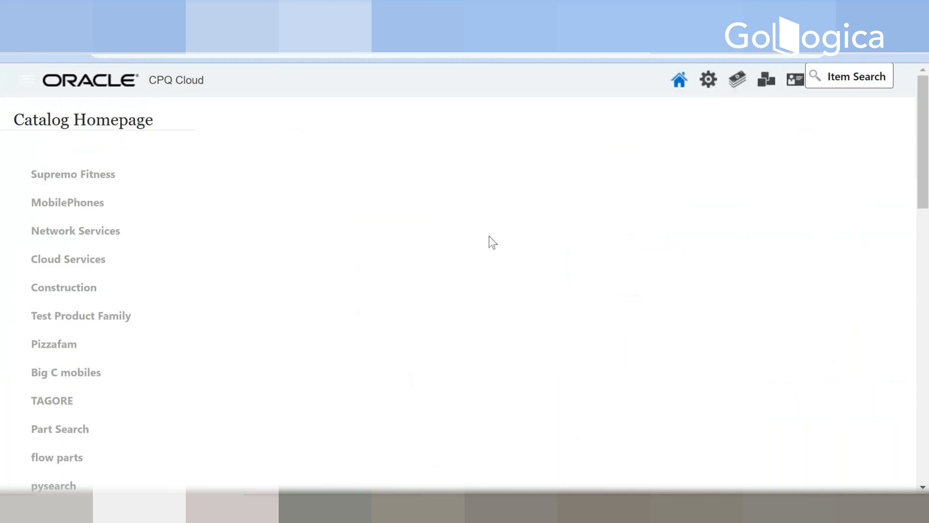
Step: Review the product families on the Catalog Homepage from Supremo Fitness down to Prpizza and return to the beginning of the list
scroll(256, 304, "down", 10)
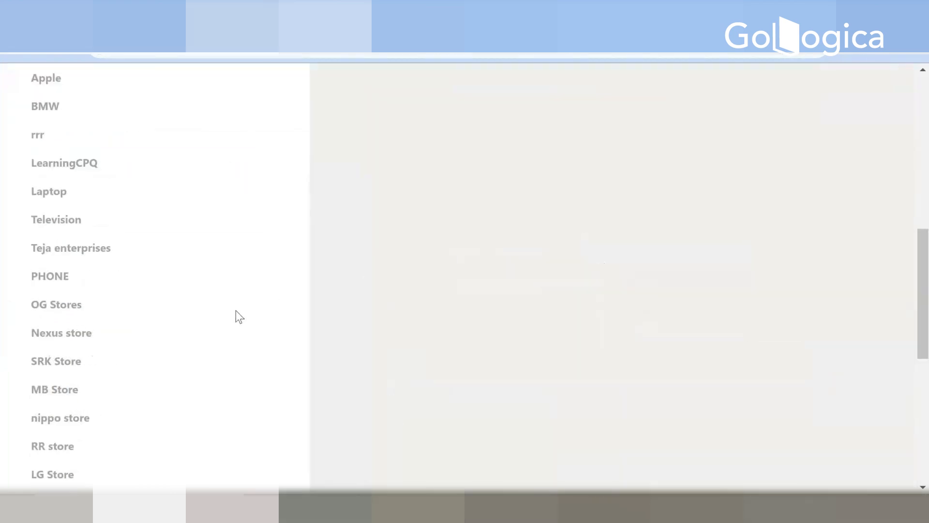
scroll(237, 315, "down", 3)
scroll(236, 311, "down", 5)
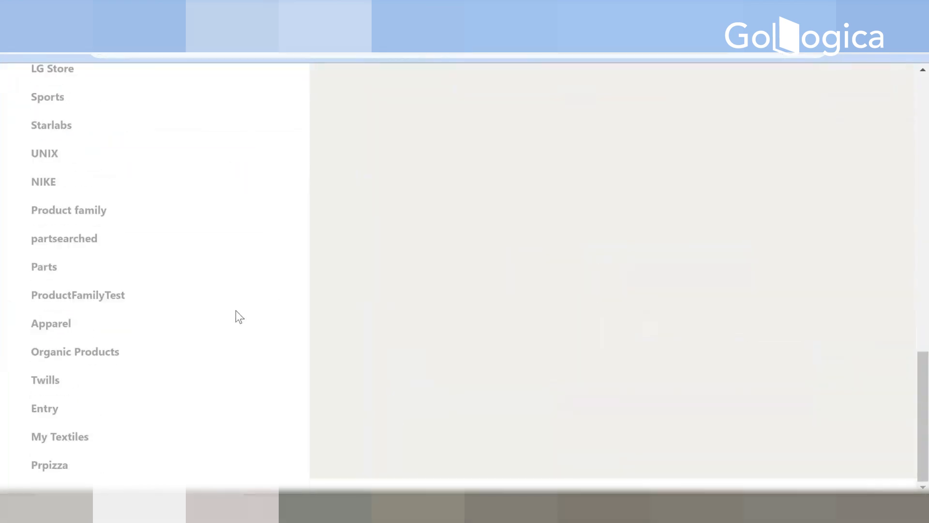
scroll(236, 311, "up", 8)
scroll(236, 311, "up", 8)
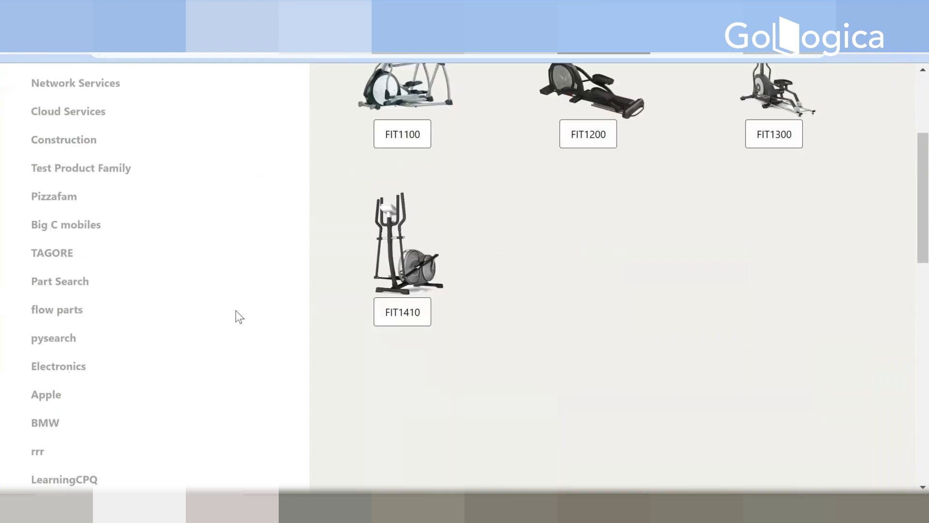
scroll(224, 295, "up", 3)
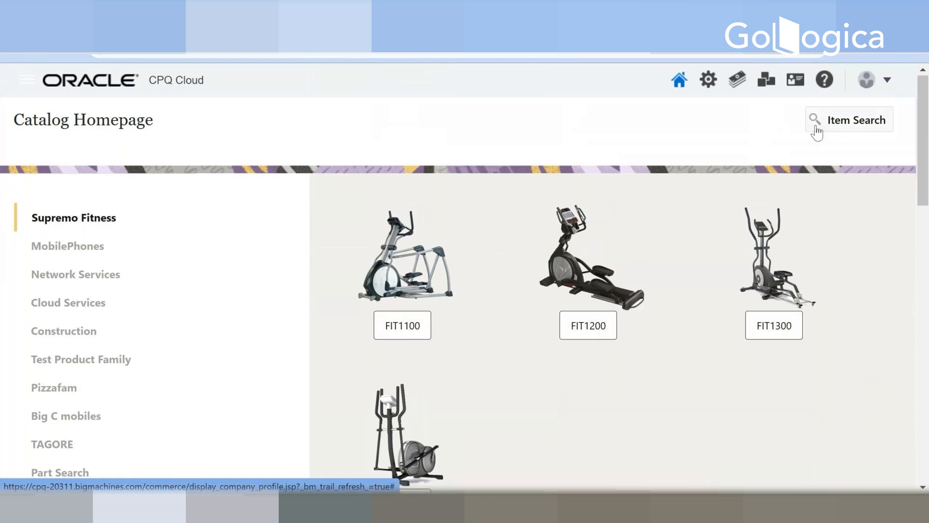
scroll(224, 306, "down", 15)
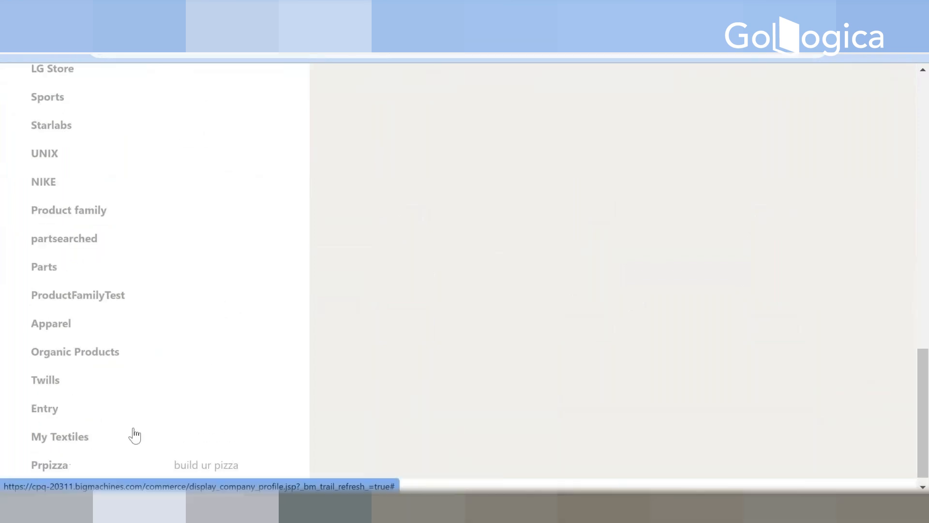
scroll(207, 366, "up", 10)
scroll(206, 356, "up", 7)
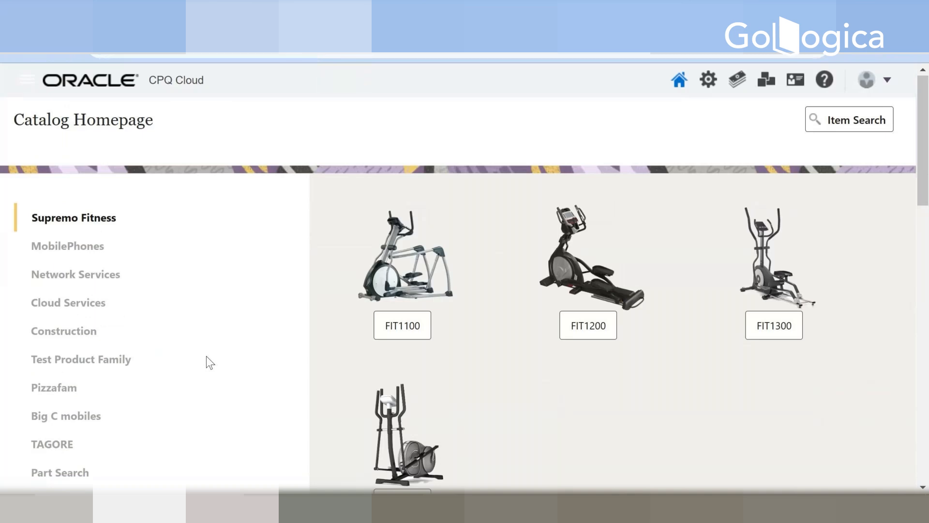
Step: Show Test Product Family's Steel Tankks and Customer Site Management product lines, and check the product lines under Pizzafam
mouse_move(216, 360)
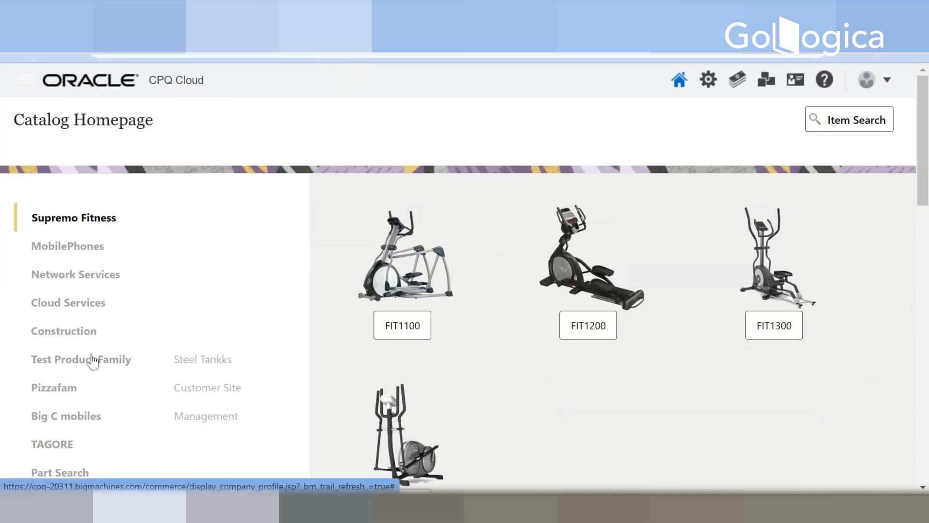
left_click(212, 370)
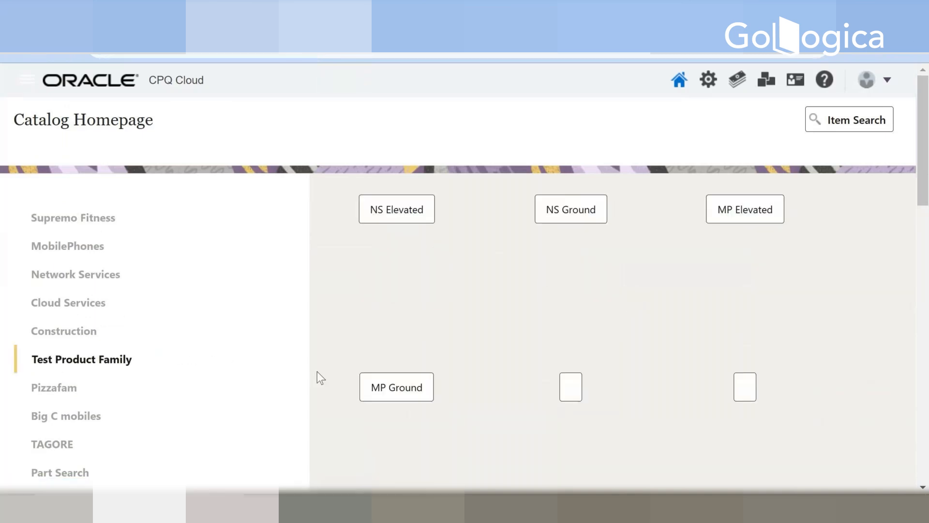
mouse_move(121, 362)
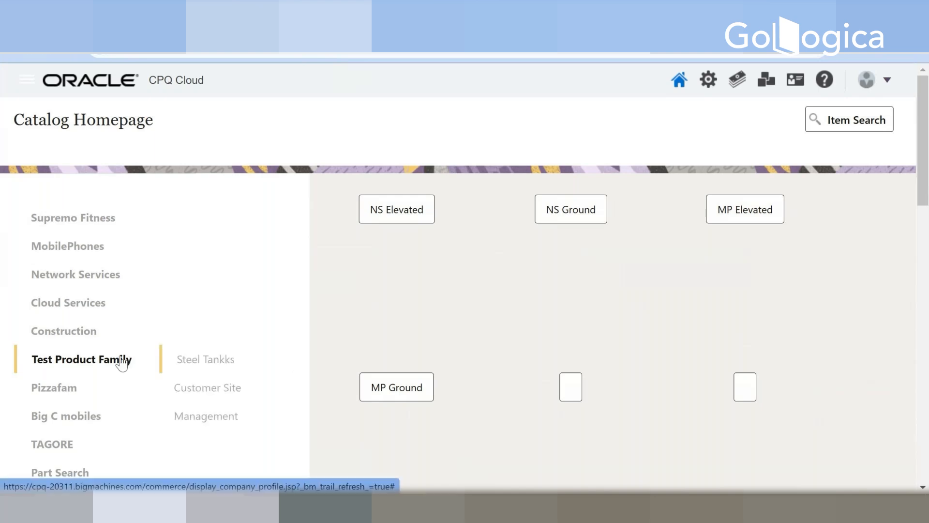
left_click(208, 391)
mouse_move(123, 364)
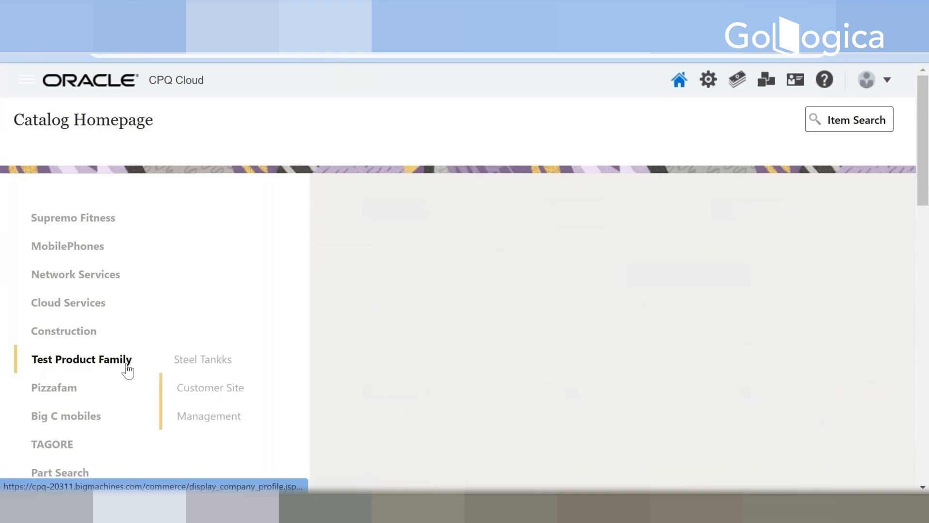
scroll(453, 319, "down", 9)
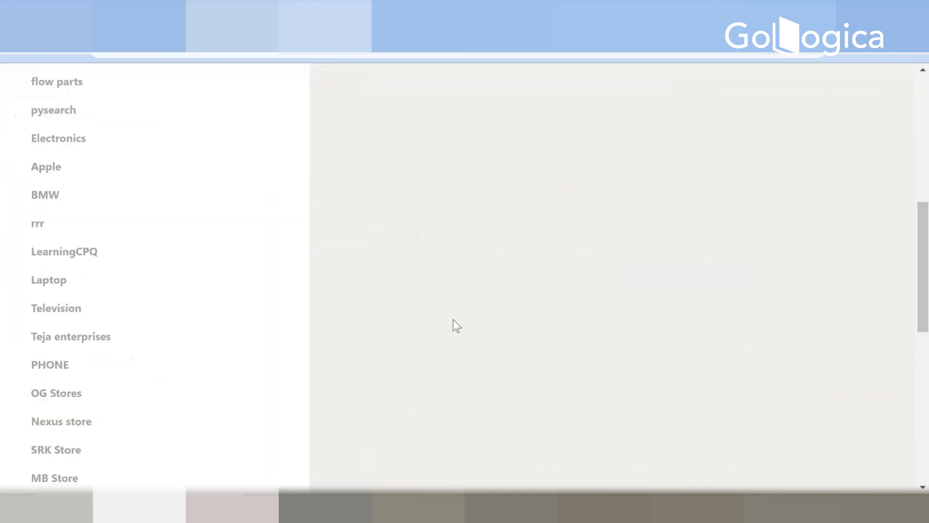
scroll(453, 319, "up", 7)
mouse_move(63, 323)
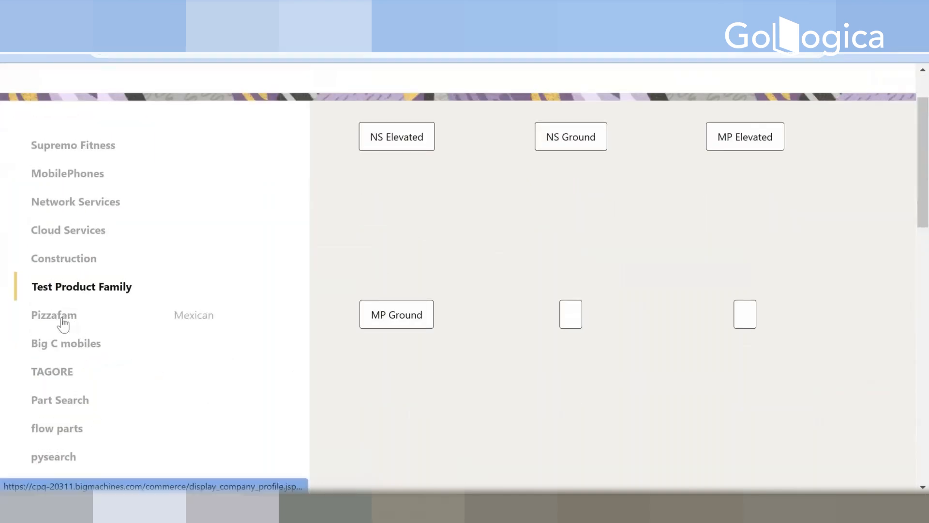
scroll(472, 254, "up", 3)
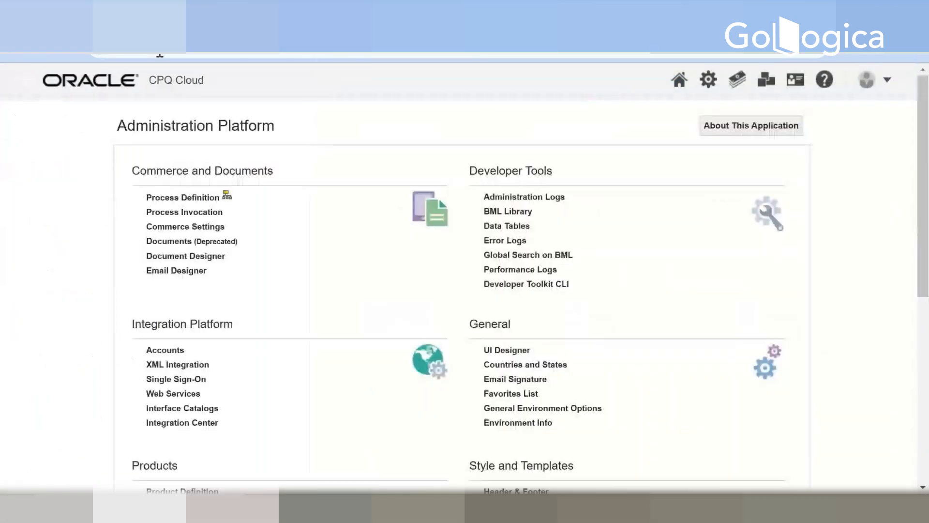
Step: Return to the Administration Platform page and open Product Definition under Products
scroll(198, 373, "down", 3)
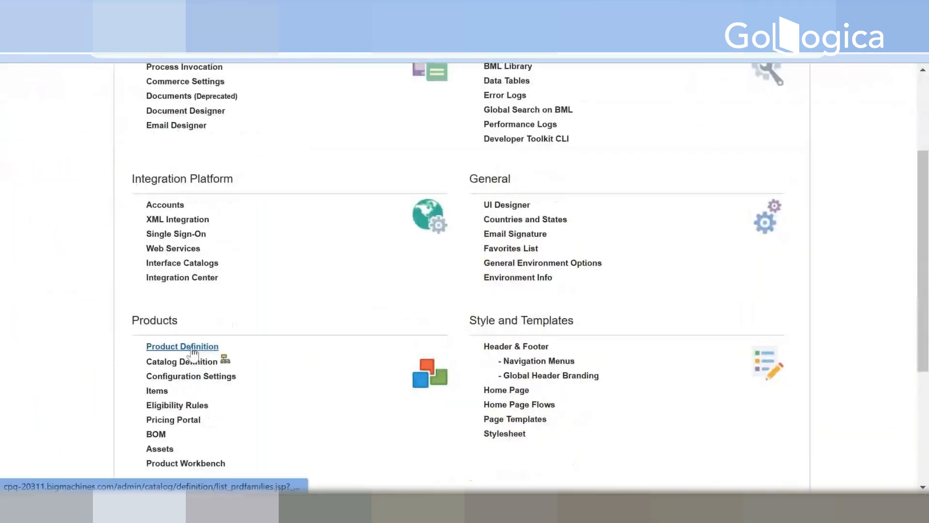
left_click(193, 347)
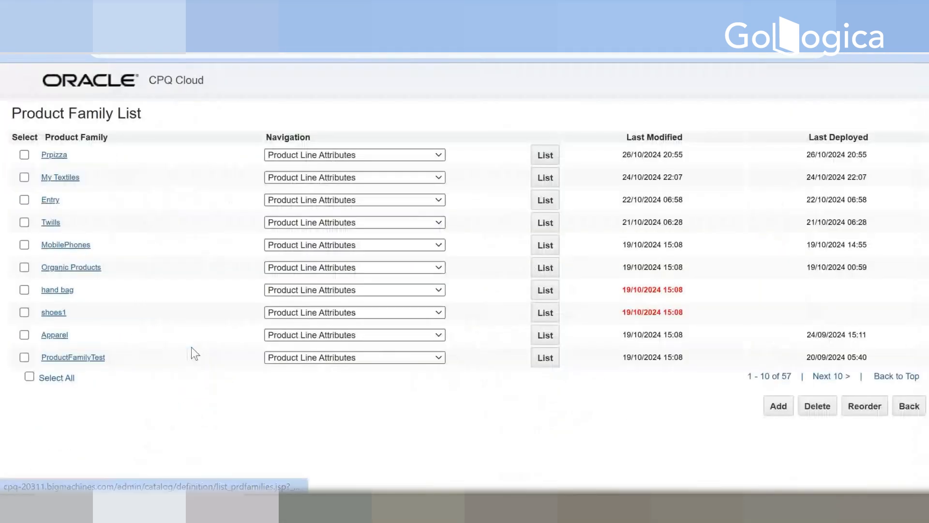
Step: Try to add a product family with the label GAMES and variable name gAMES, and go back to the Product Family List
left_click(776, 408)
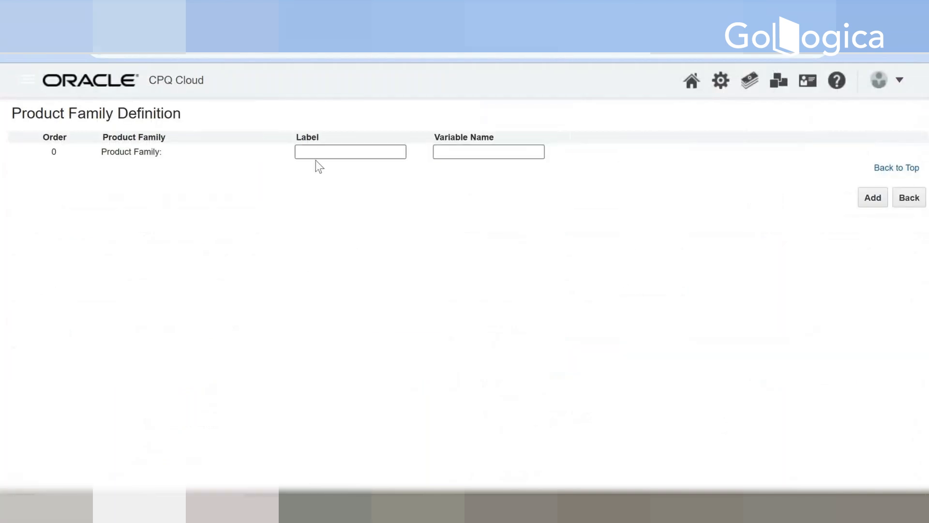
left_click(313, 151)
type("GAMES")
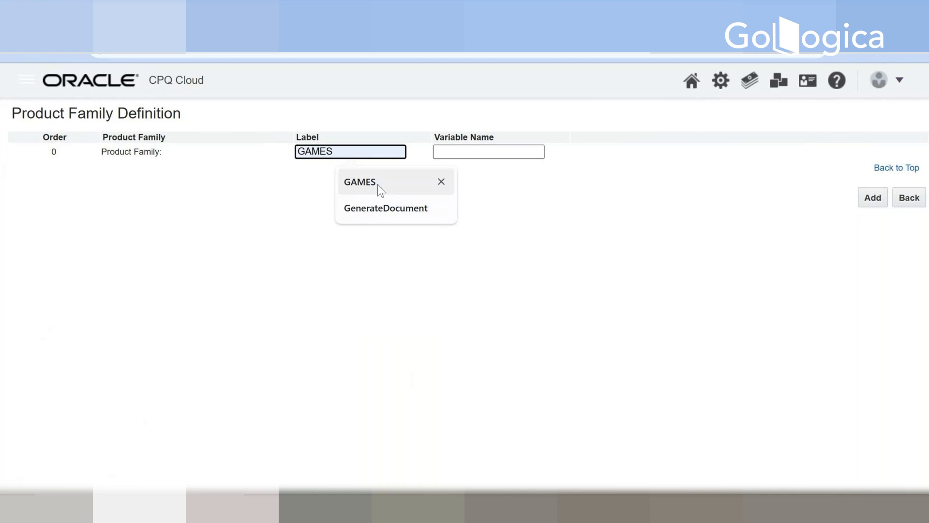
left_click(378, 184)
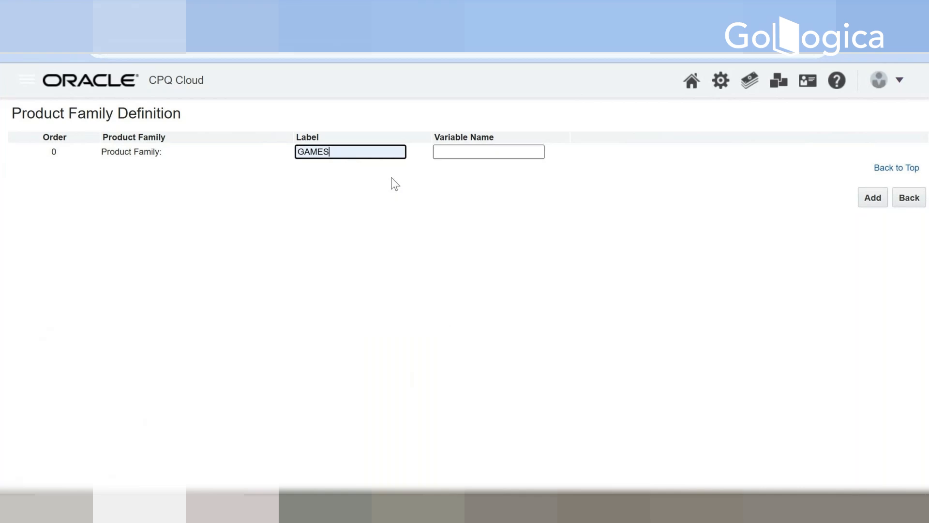
key("Tab")
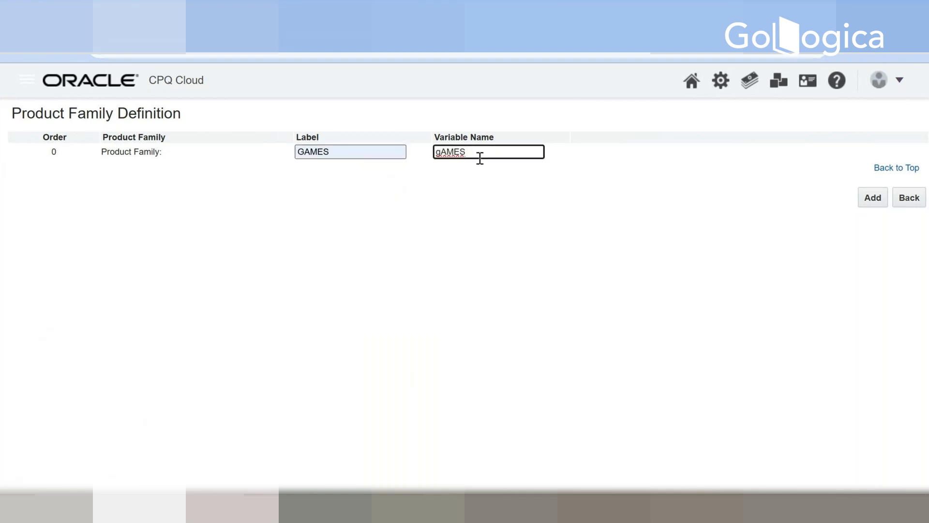
left_click_drag(478, 151, 402, 152)
left_click(591, 222)
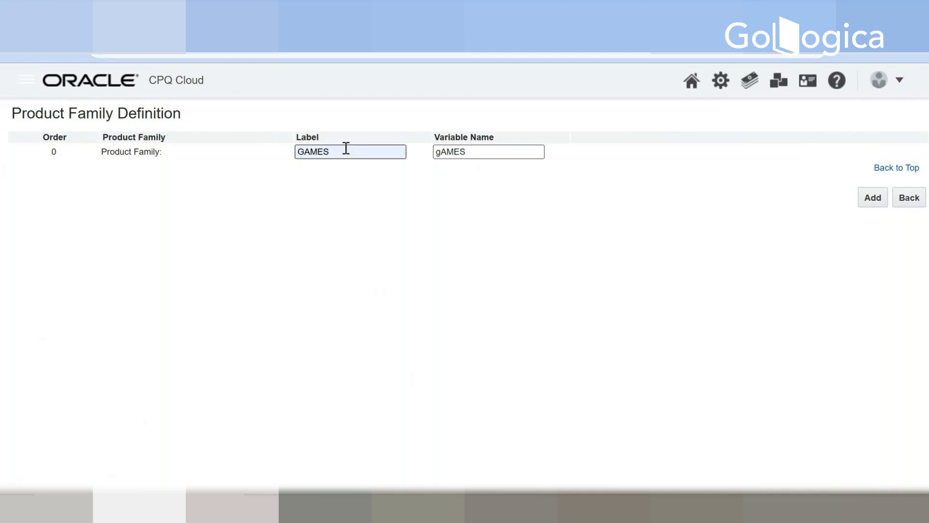
left_click(872, 199)
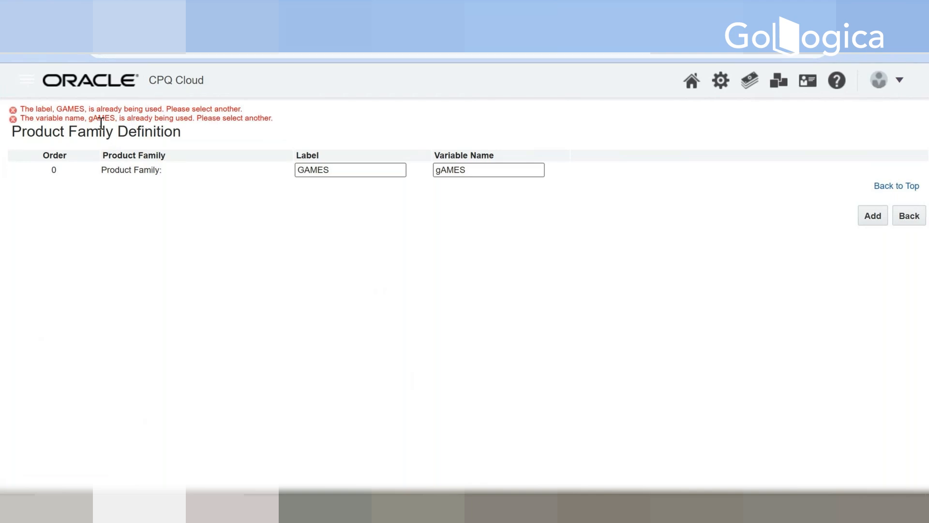
left_click(465, 170)
left_click_drag(469, 169, 423, 170)
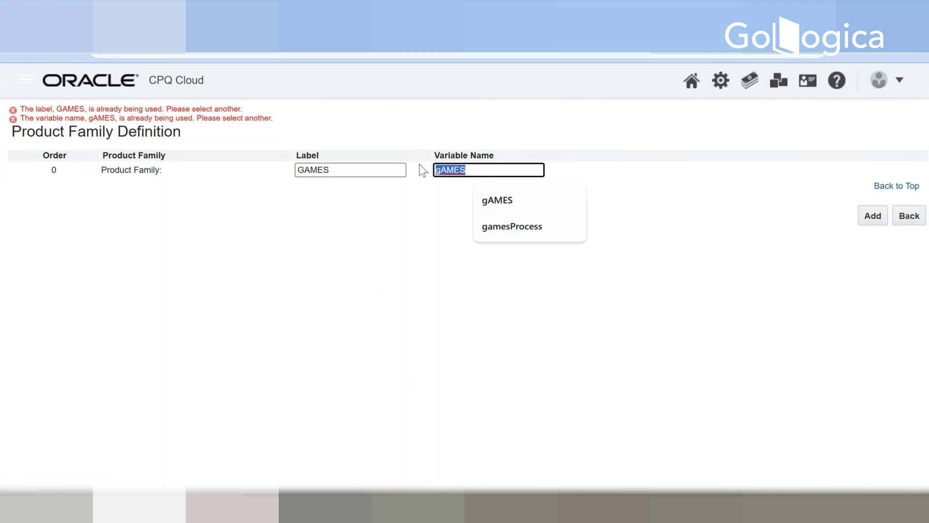
left_click(913, 228)
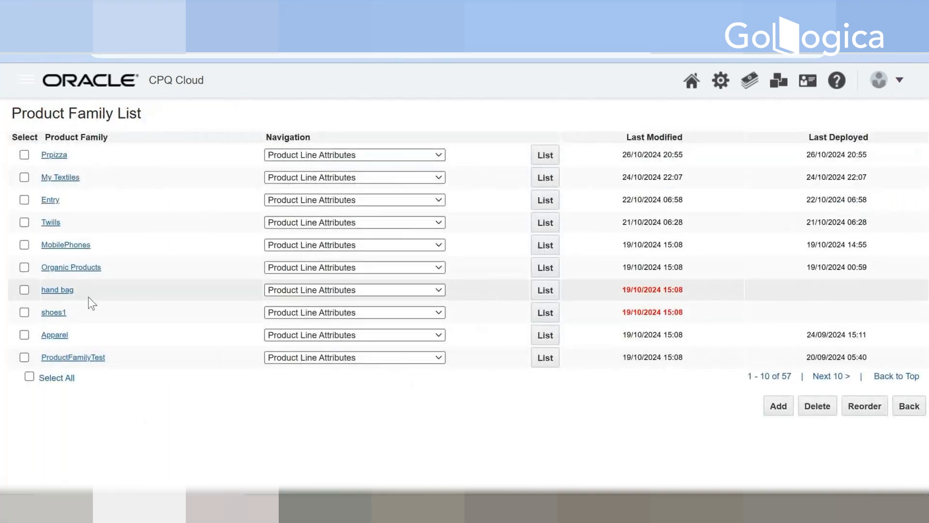
Step: Find the GAMES family on the next page of the Product Family List, and view its definition and navigation options
left_click(831, 376)
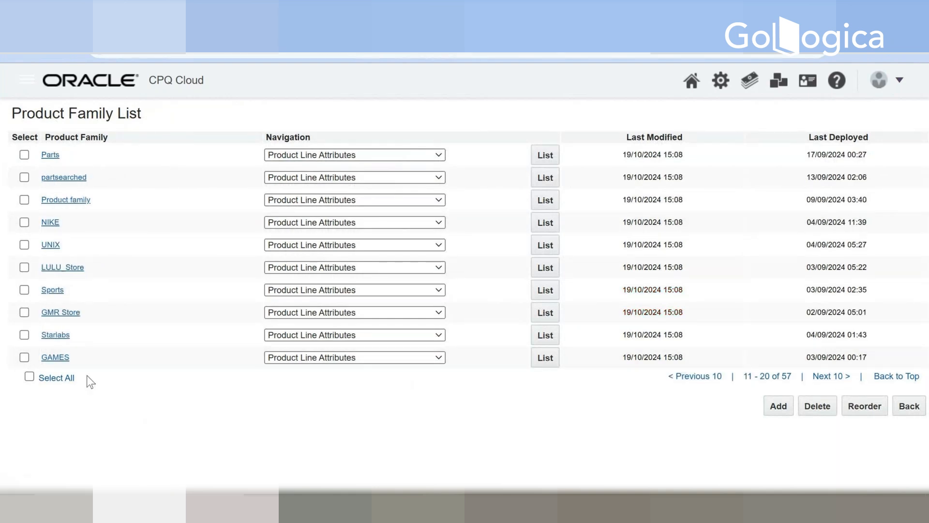
left_click(53, 356)
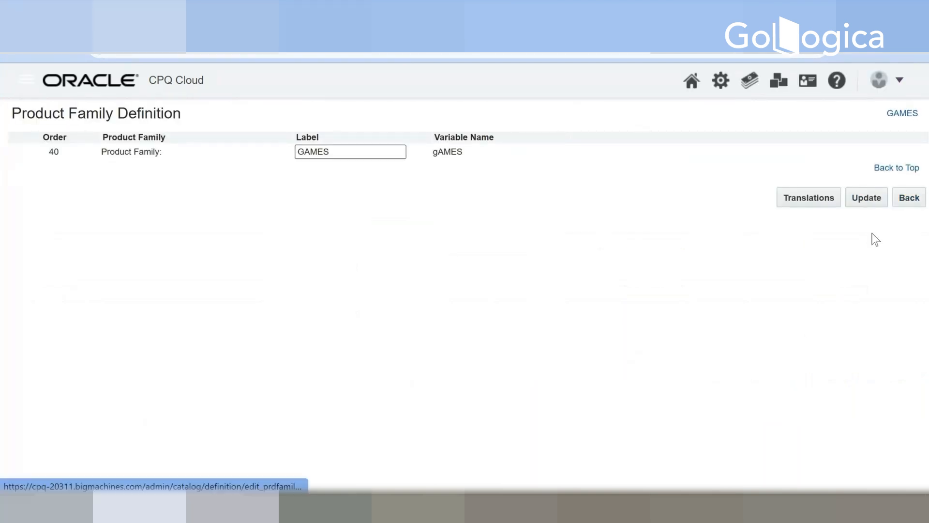
left_click(908, 198)
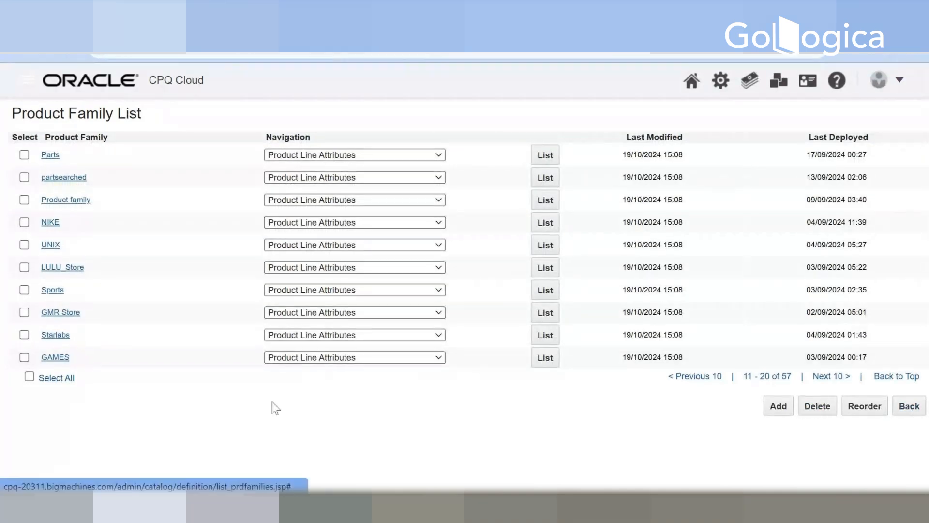
left_click(394, 359)
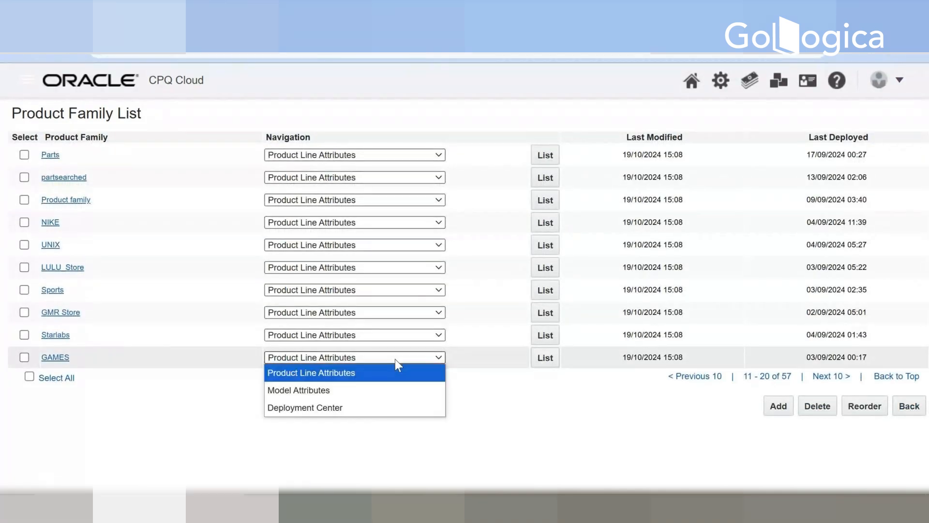
left_click(693, 408)
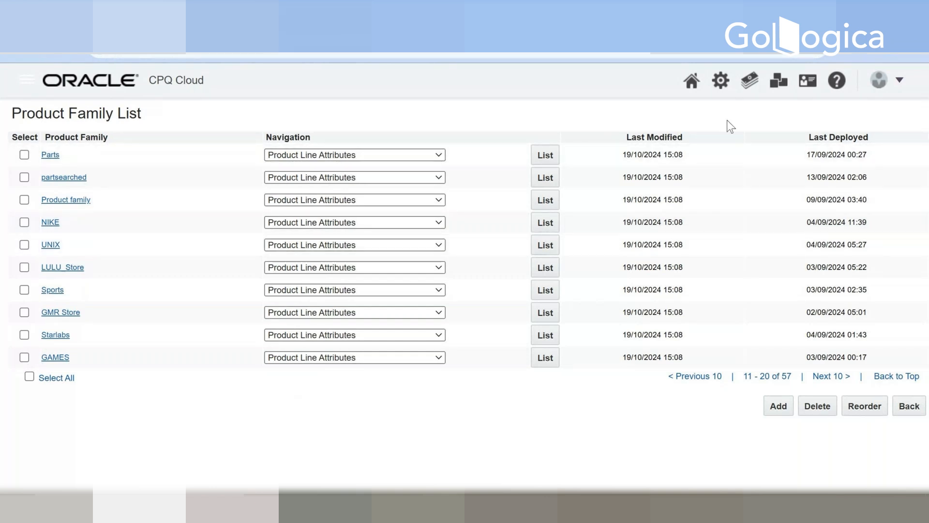
right_click(104, 48)
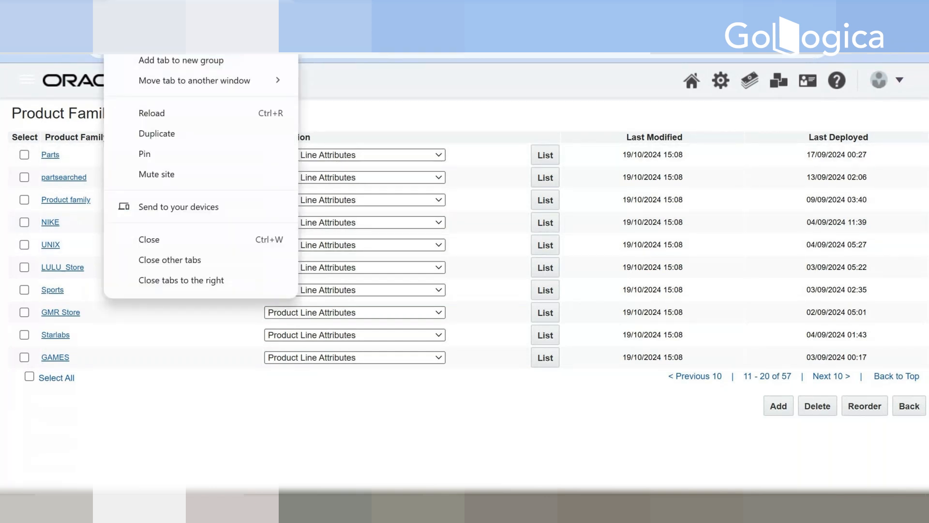
left_click(167, 133)
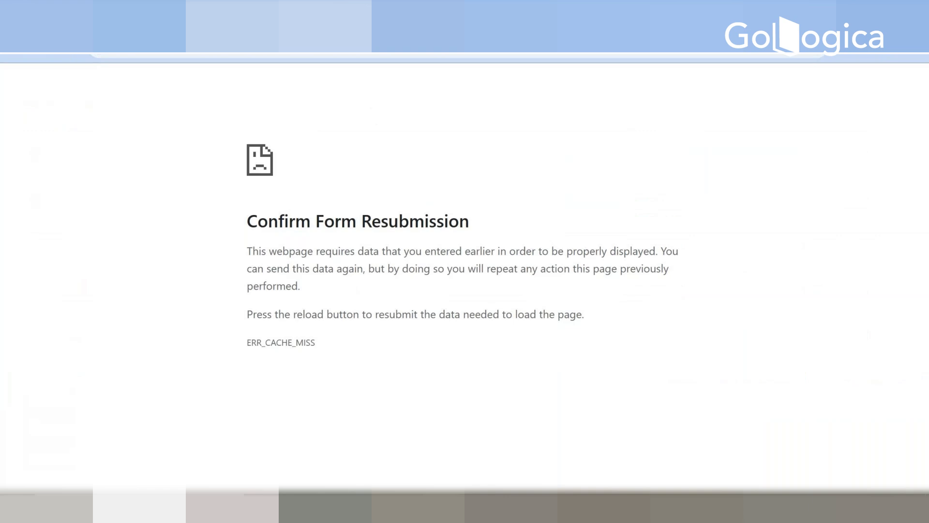
left_click_drag(331, 44, 731, 56)
key("BackSpace")
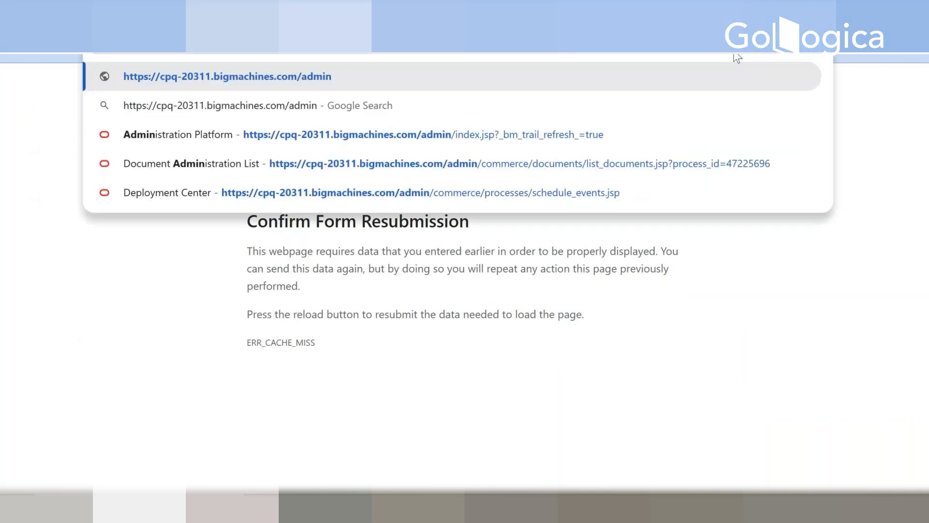
key("Return")
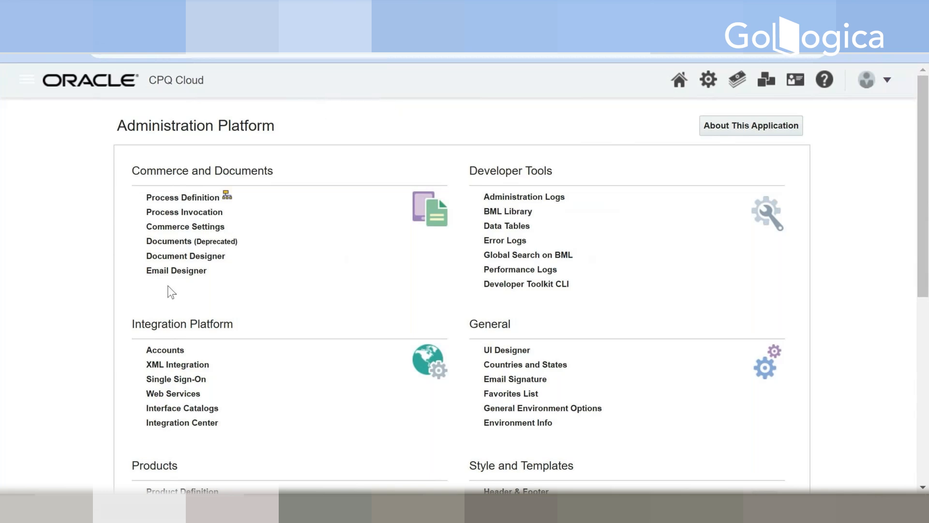
Step: Open Catalog Definition under Products and list the product families for All Product Families
scroll(171, 292, "down", 3)
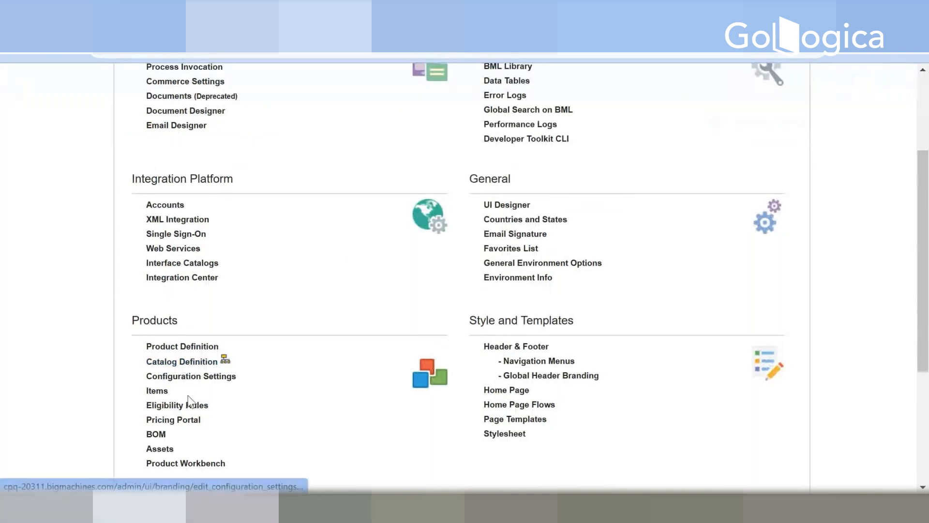
scroll(290, 429, "down", 2)
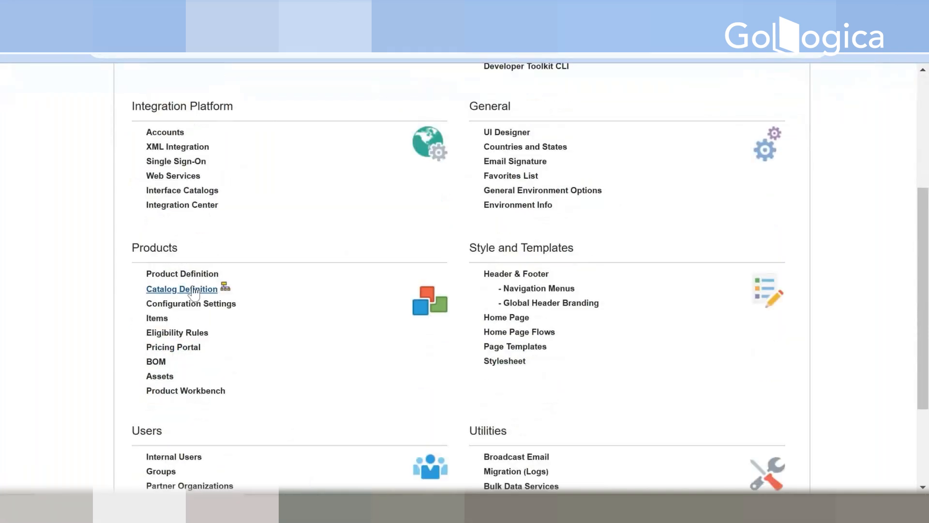
left_click(213, 289)
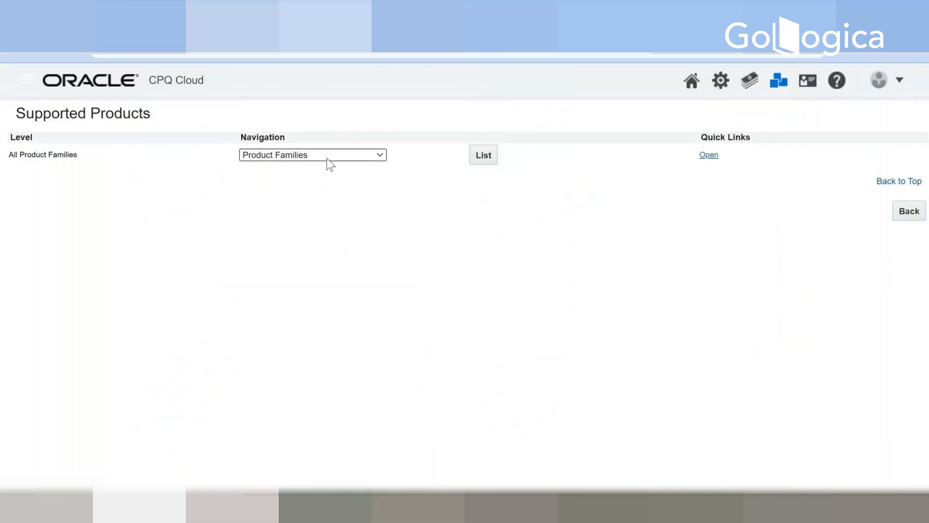
left_click(327, 156)
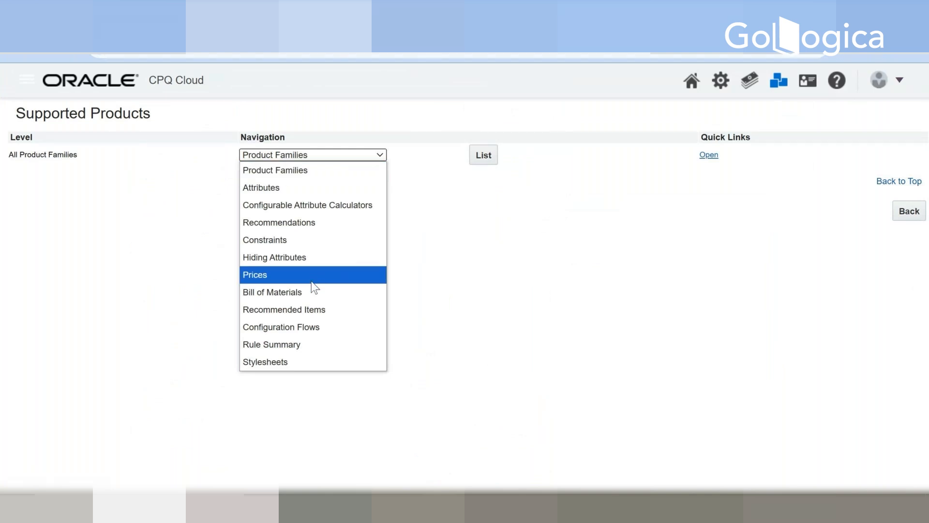
left_click(372, 174)
left_click(484, 157)
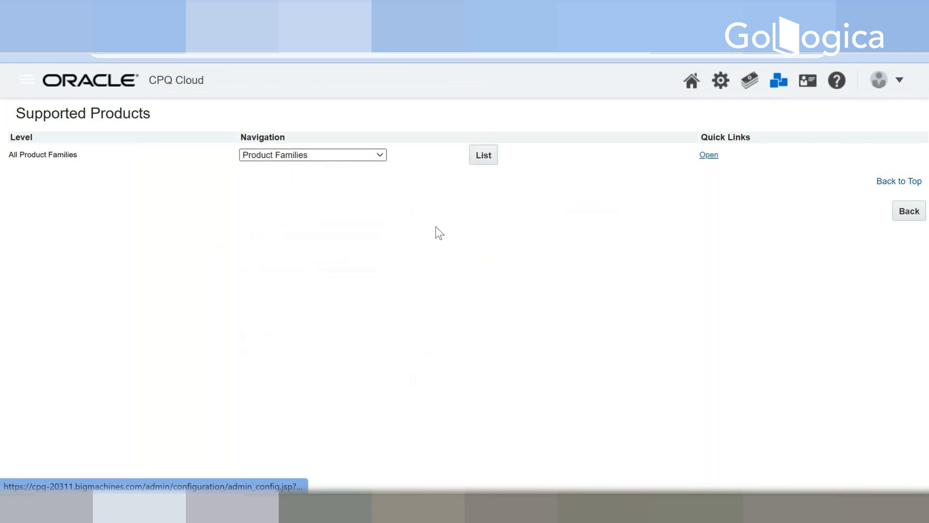
Step: Search the Supported Product Families page for games, shorten the search to g, and look through the matching entries
scroll(297, 271, "down", 4)
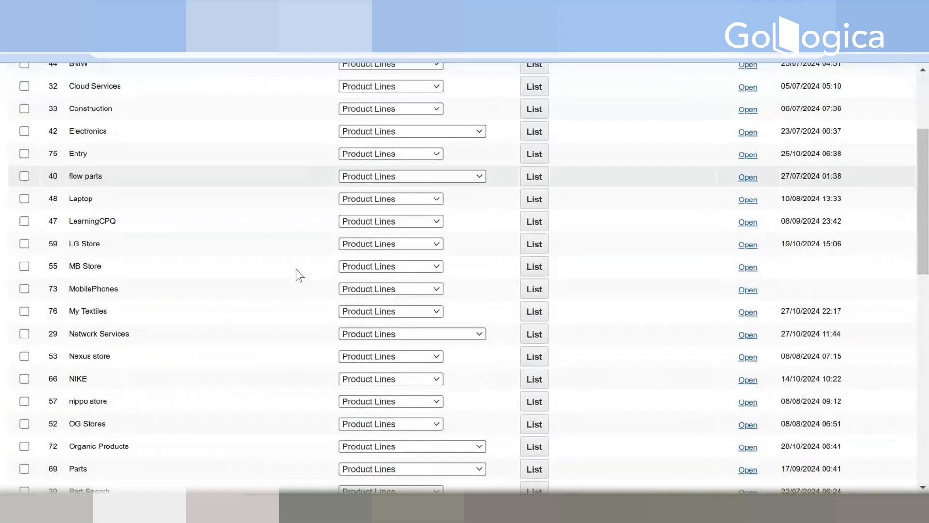
scroll(296, 269, "down", 6)
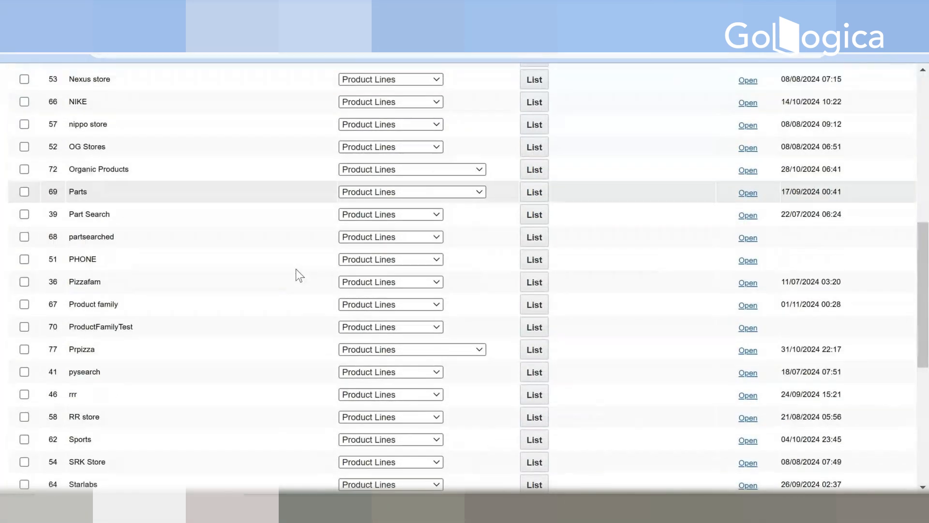
scroll(296, 269, "down", 3)
key("ctrl+f")
type("g")
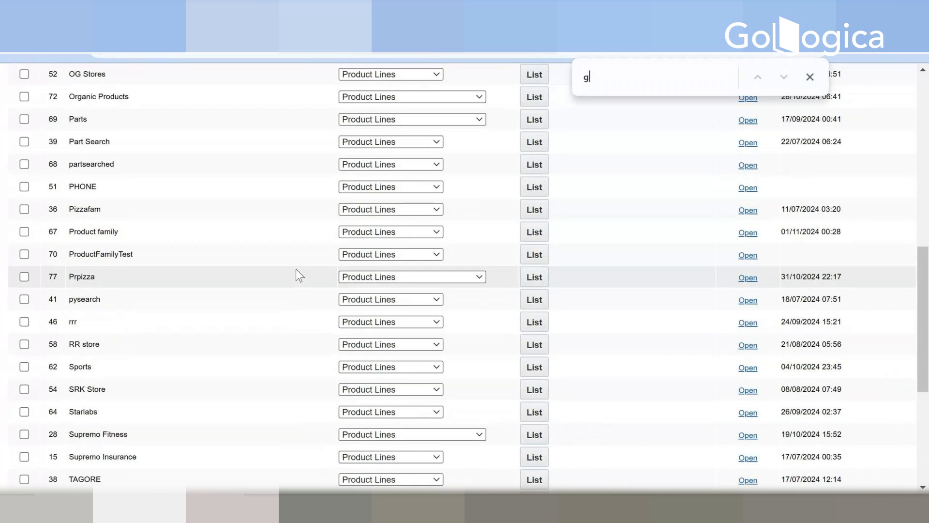
type("ames")
key("BackSpace")
key("BackSpace")
key("BackSpace")
key("BackSpace")
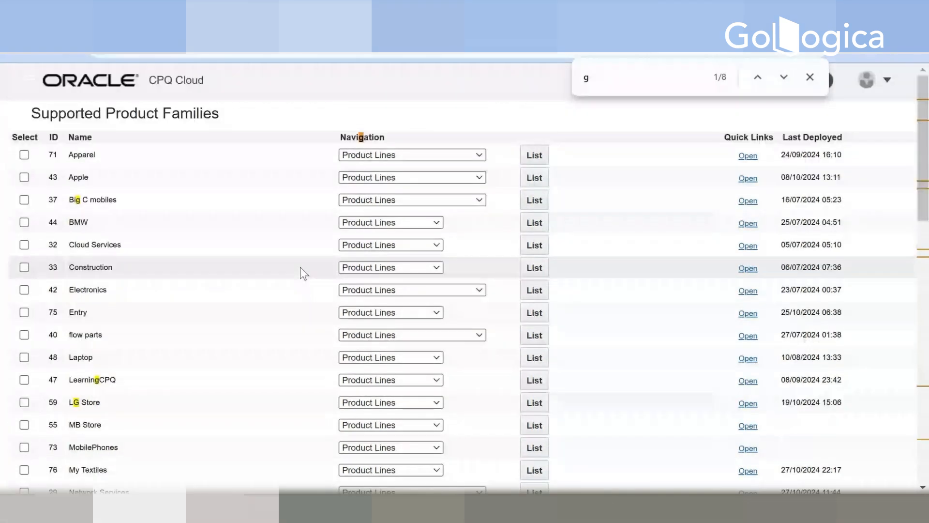
scroll(300, 267, "down", 15)
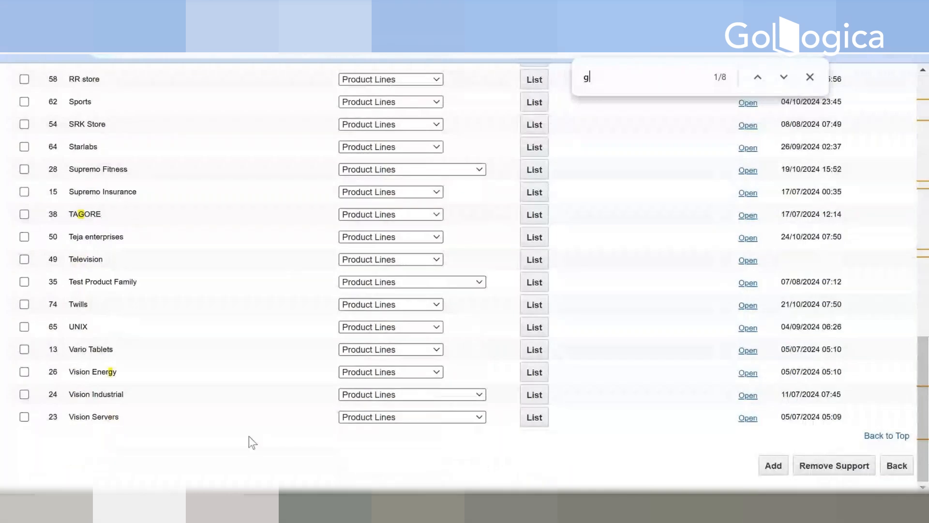
scroll(249, 436, "up", 1)
scroll(249, 434, "up", 10)
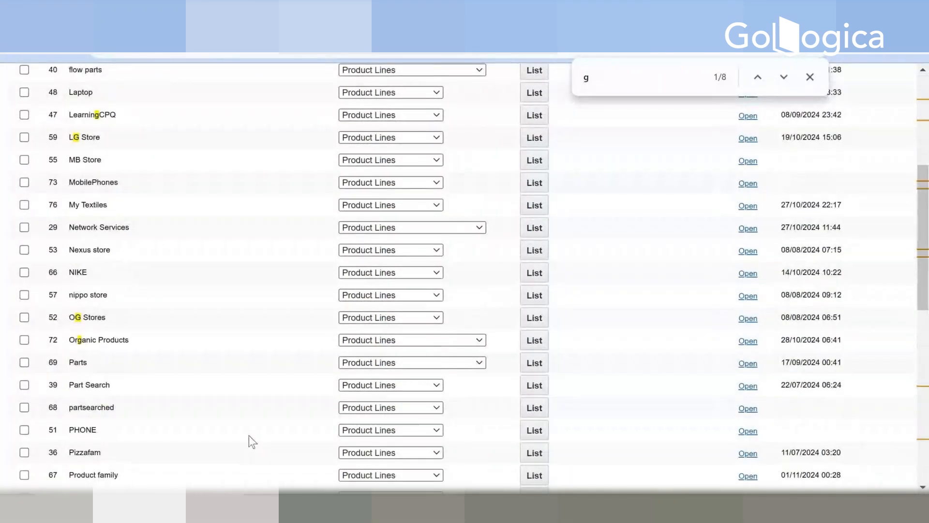
scroll(248, 435, "up", 5)
scroll(249, 435, "down", 1)
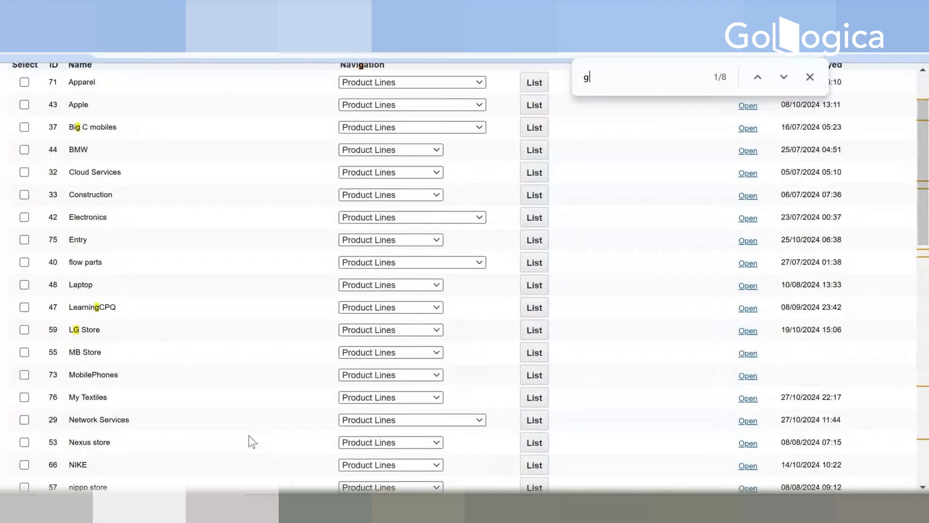
Step: Search the Supported Product Families page for GAME in capitals, and clear the search text
key("Caps_Lock")
key("BackSpace")
type("G")
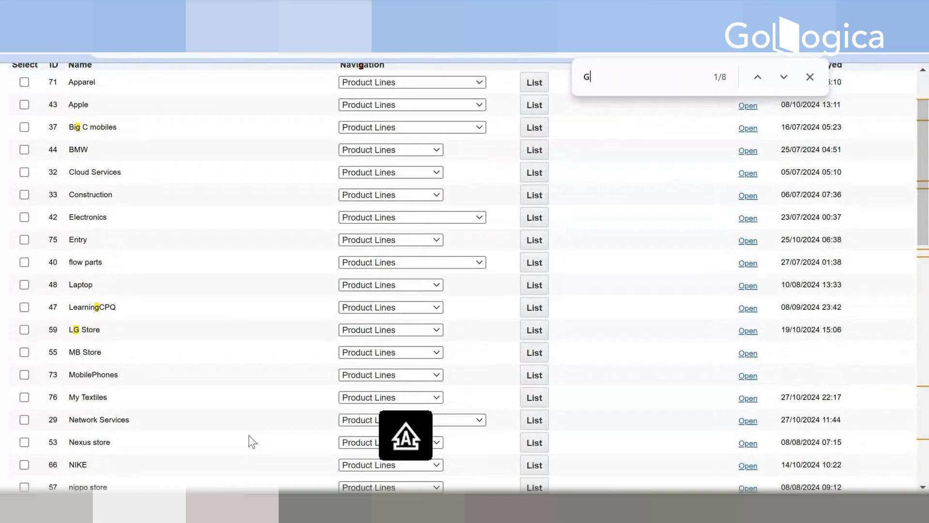
type("AME")
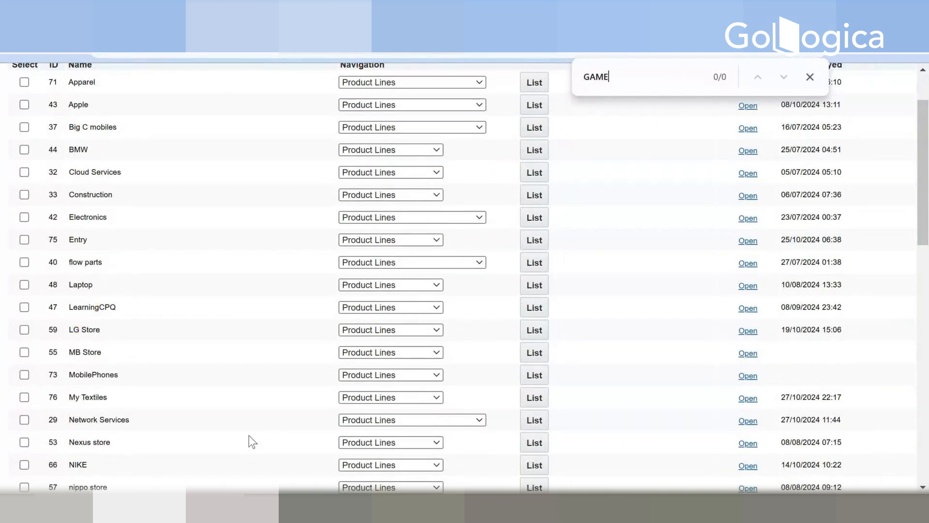
key("BackSpace")
key("BackSpace")
key("BackSpace")
key("BackSpace")
scroll(126, 351, "up", 2)
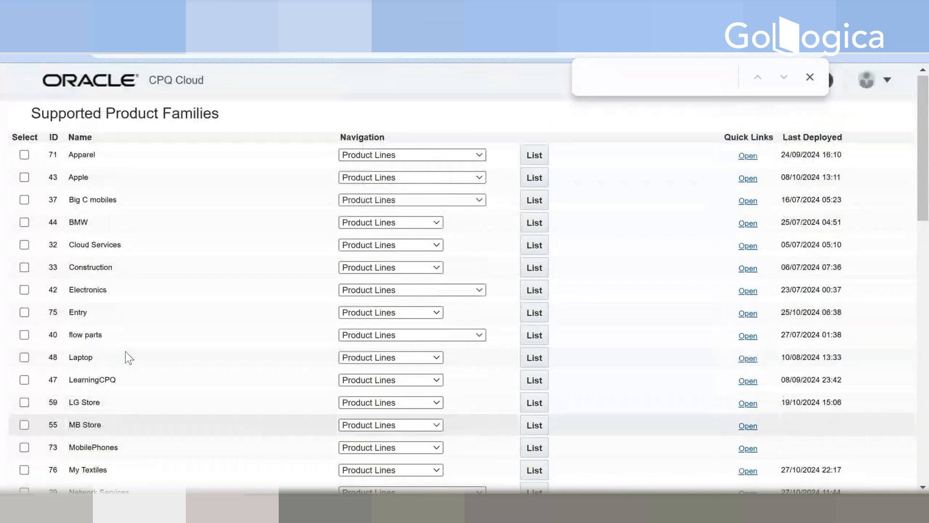
Step: Add GAMES from the available product families to the Supported Product Families
scroll(128, 358, "down", 9)
scroll(203, 357, "down", 7)
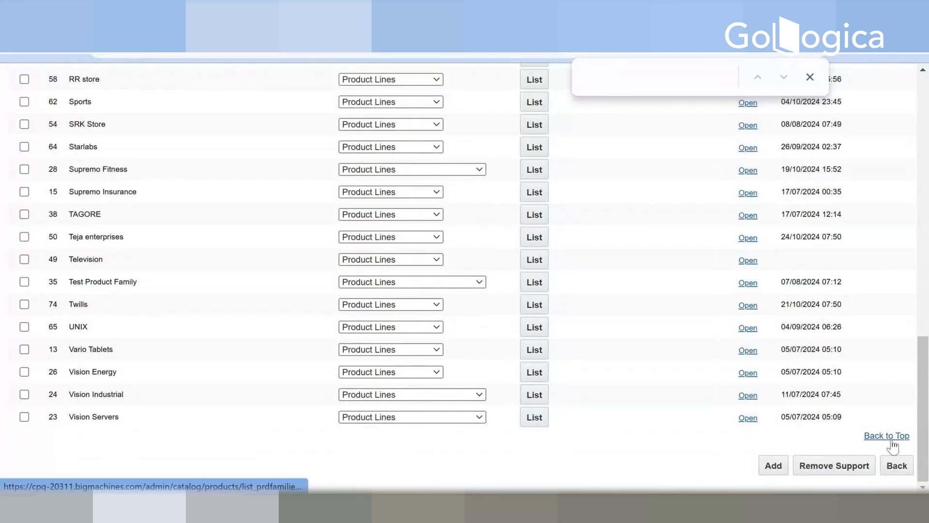
left_click(774, 466)
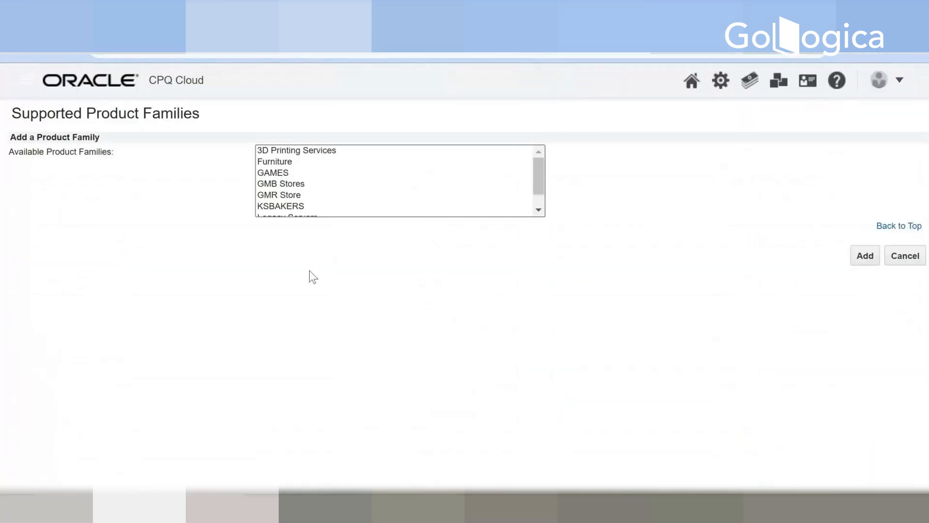
left_click(284, 175)
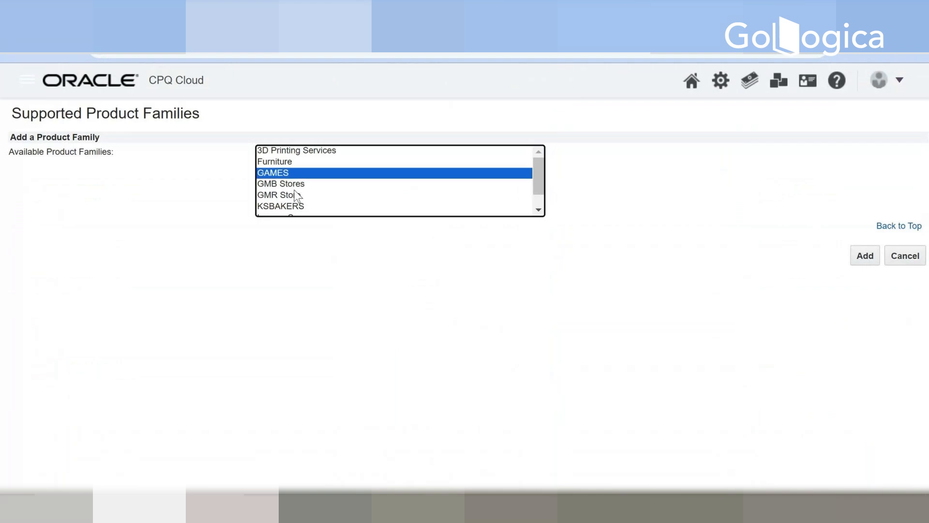
left_click(863, 256)
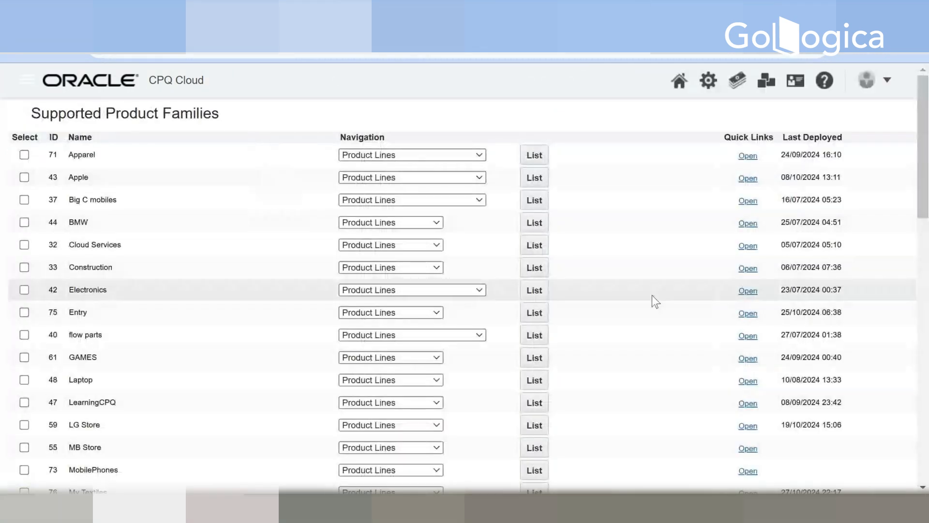
Step: Find the GAMES entry on the Supported Product Families page by searching for GAMES
scroll(651, 296, "down", 15)
scroll(575, 329, "up", 5)
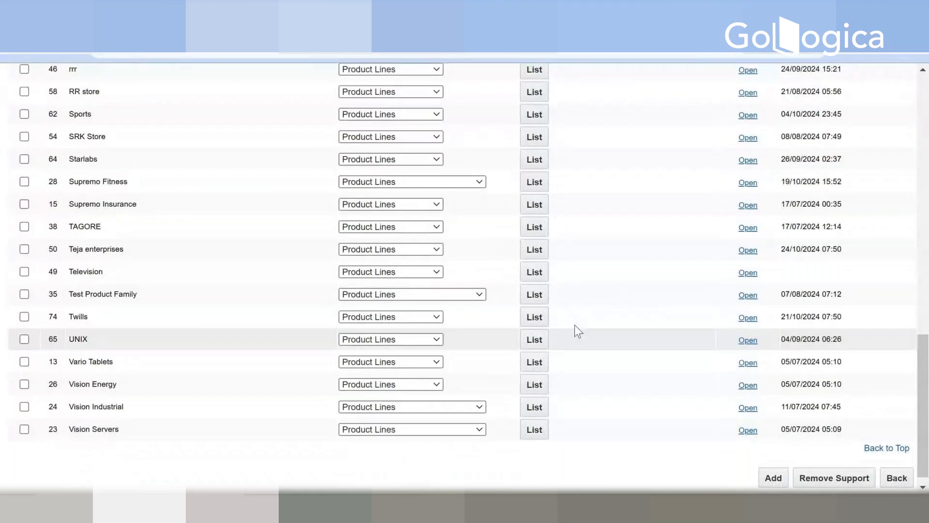
key("ctrl+f")
type("GM")
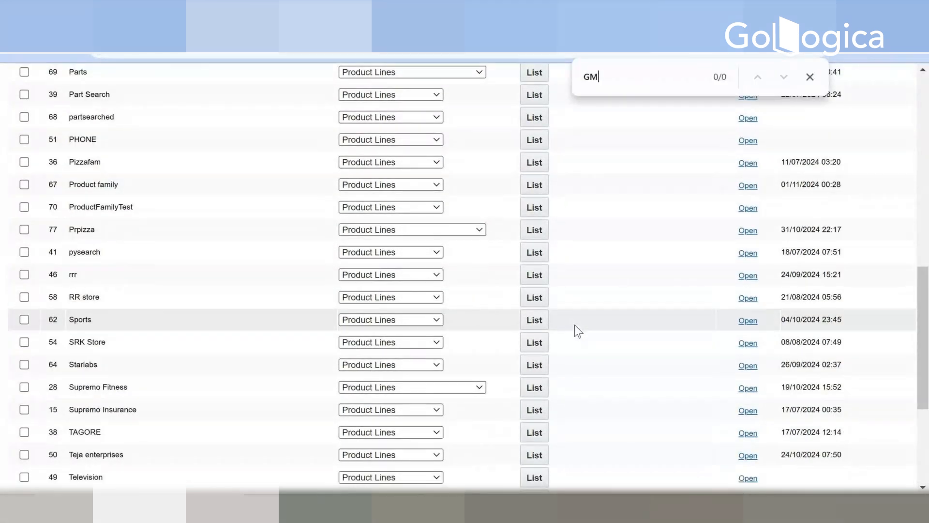
key("BackSpace")
type("AMES")
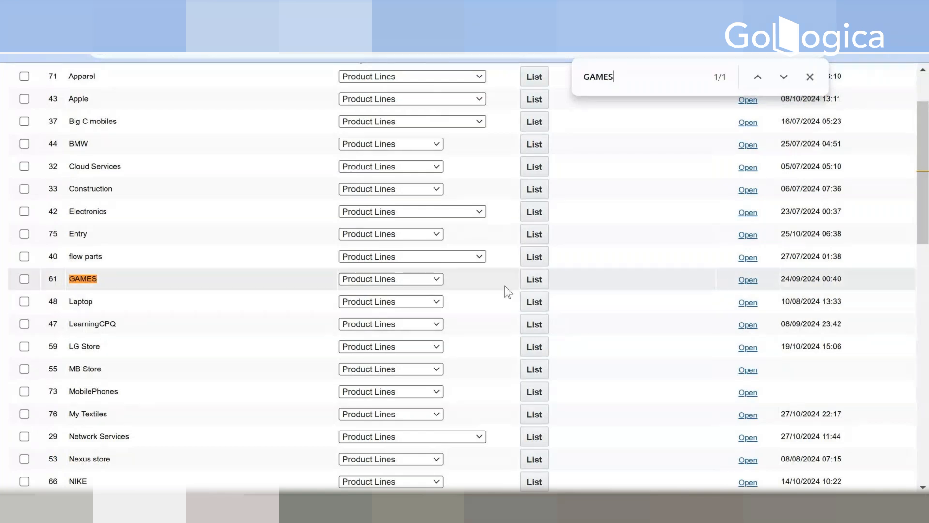
Step: Review the navigation options of the GAMES family and open its Deployment Center
left_click(382, 280)
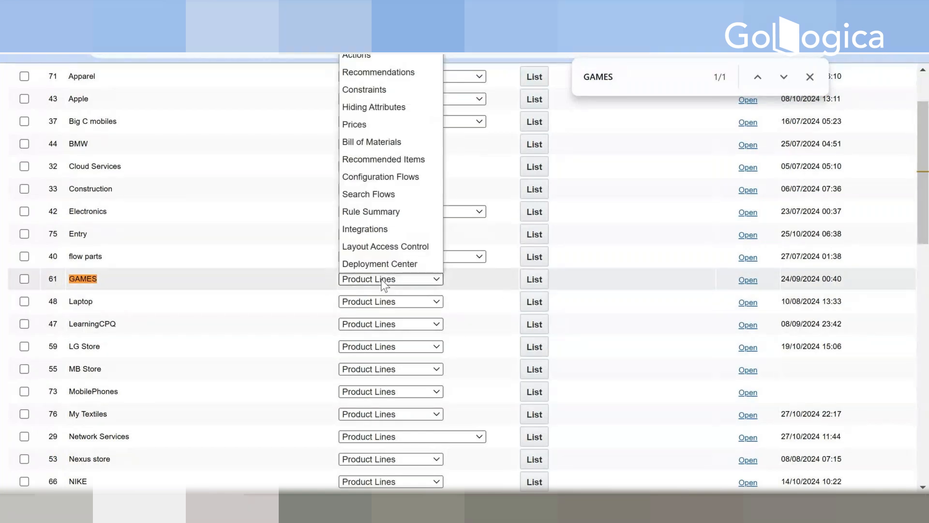
left_click(385, 280)
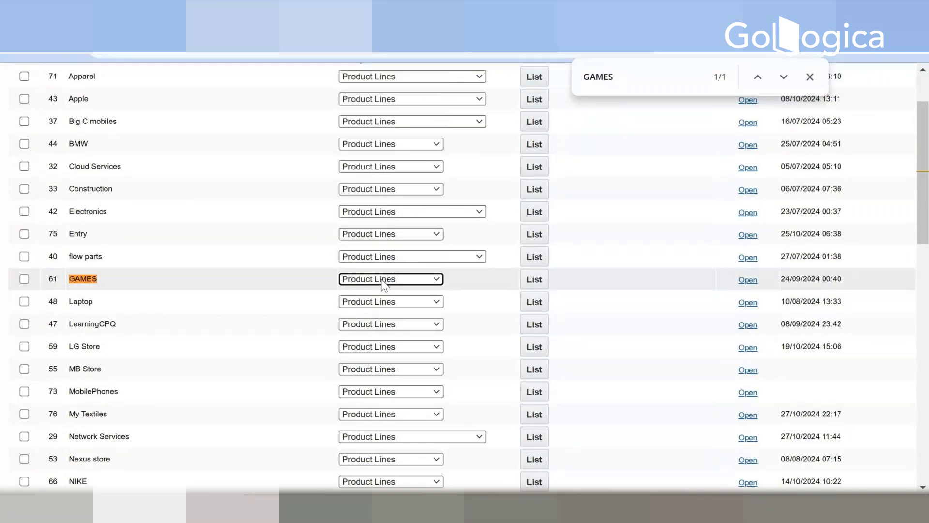
left_click(384, 280)
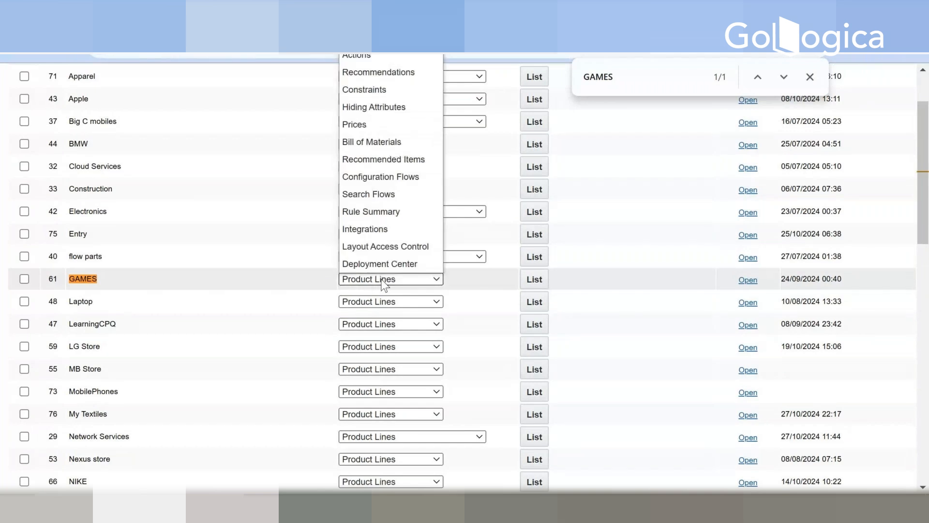
left_click(383, 280)
left_click(395, 280)
left_click(380, 264)
left_click(533, 280)
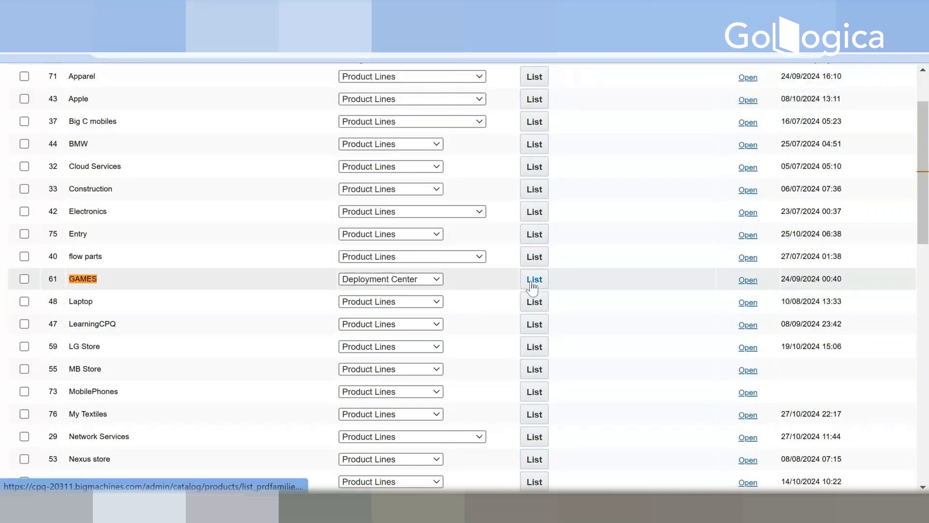
Step: Deploy the GAMES product family without a confirmation email, refresh the deployment status, and return to the Supported Product Families
left_click(706, 167)
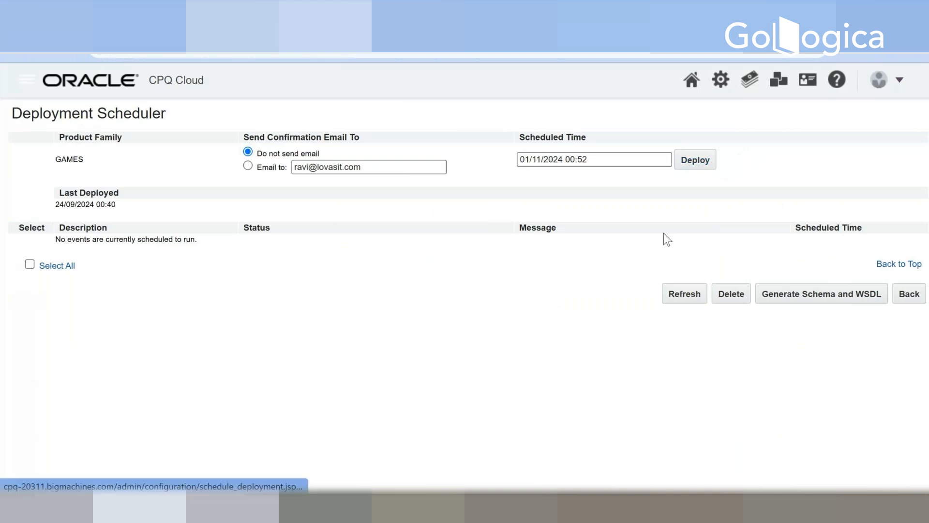
left_click(676, 301)
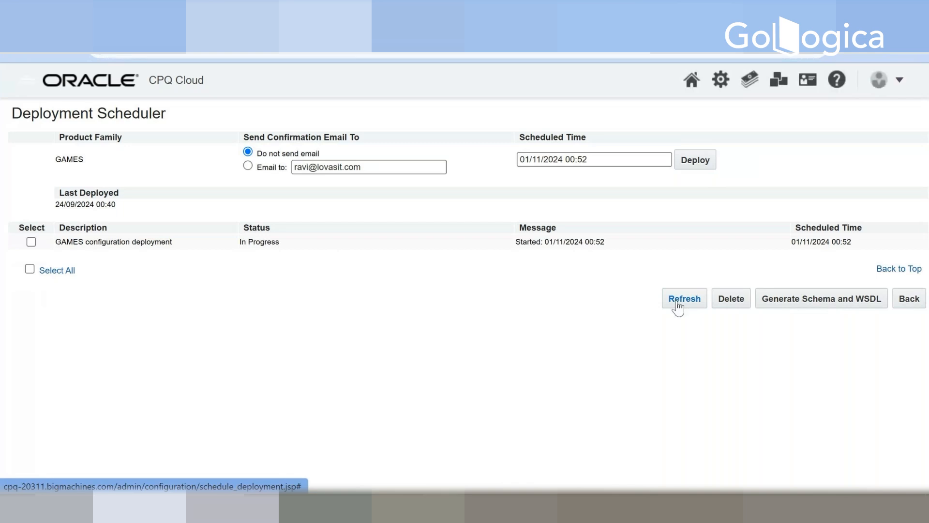
left_click(678, 305)
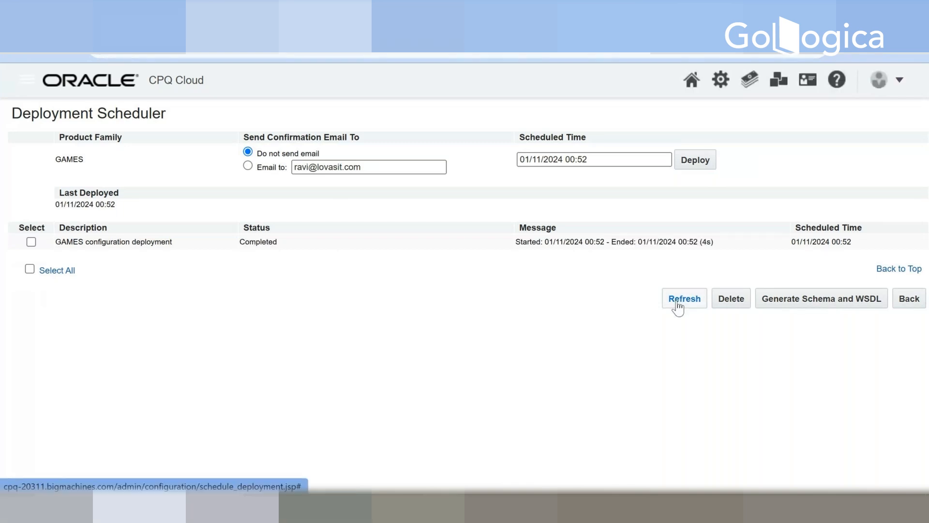
left_click(677, 305)
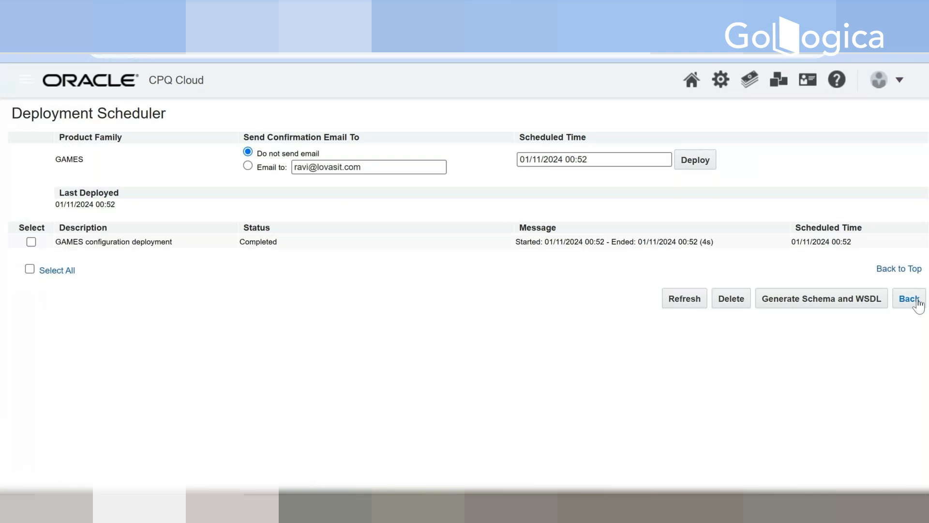
left_click(906, 299)
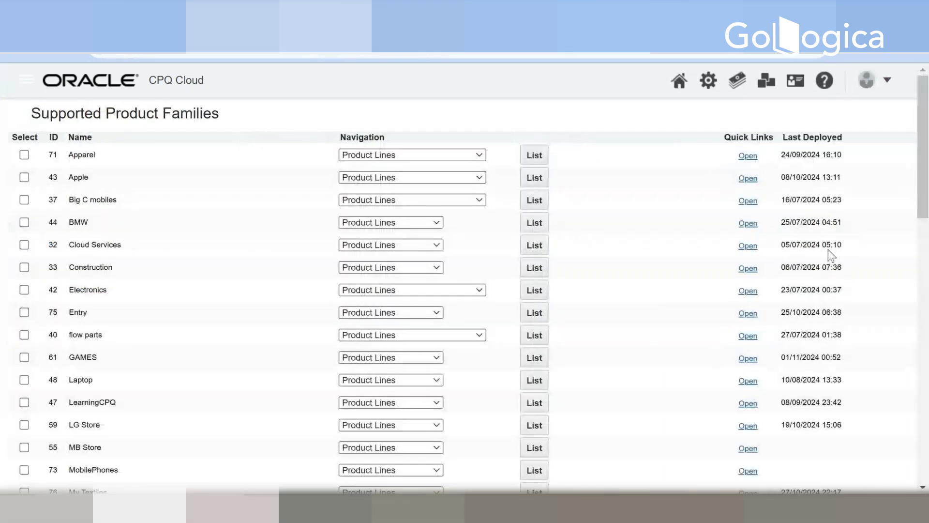
Step: Open the Home Page setup from the Administration Platform and refresh the GAMES product family in its catalog list
left_click(707, 81)
scroll(673, 290, "down", 1)
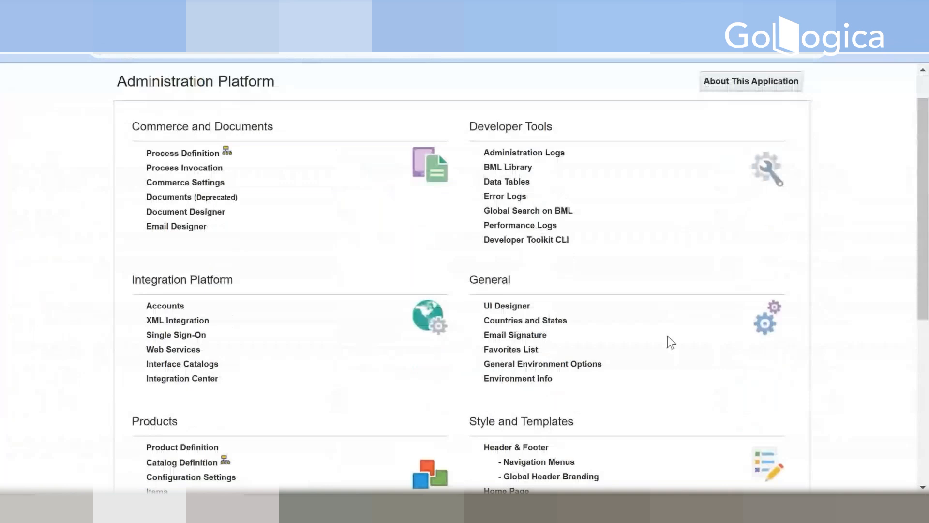
scroll(667, 336, "down", 6)
left_click(509, 178)
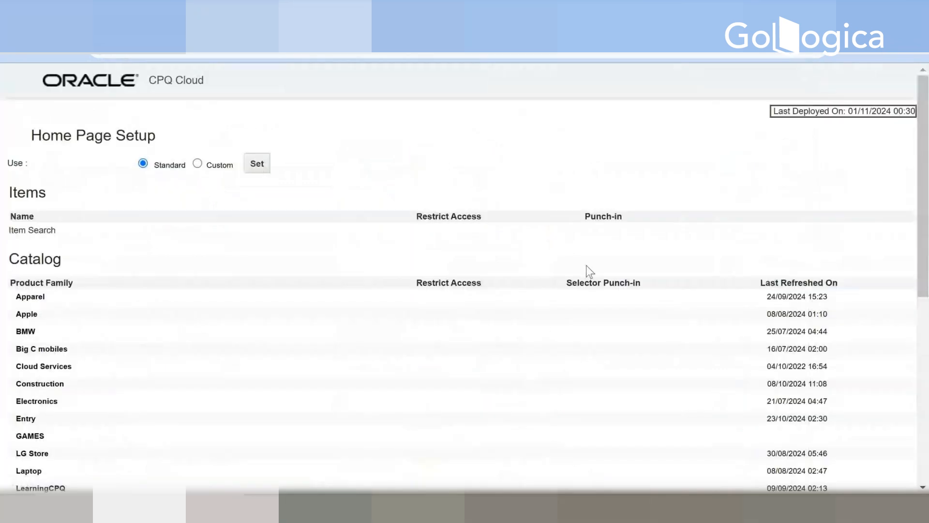
scroll(588, 290, "down", 3)
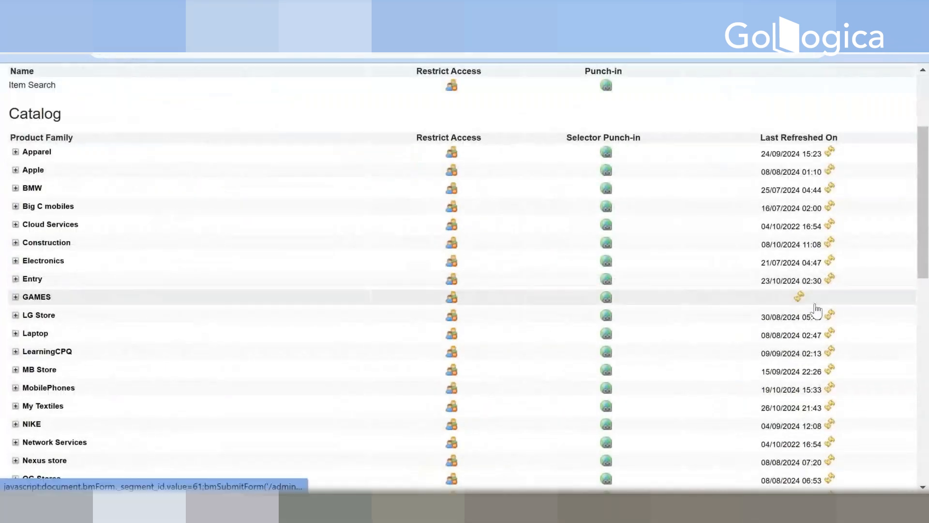
scroll(895, 300, "up", 3)
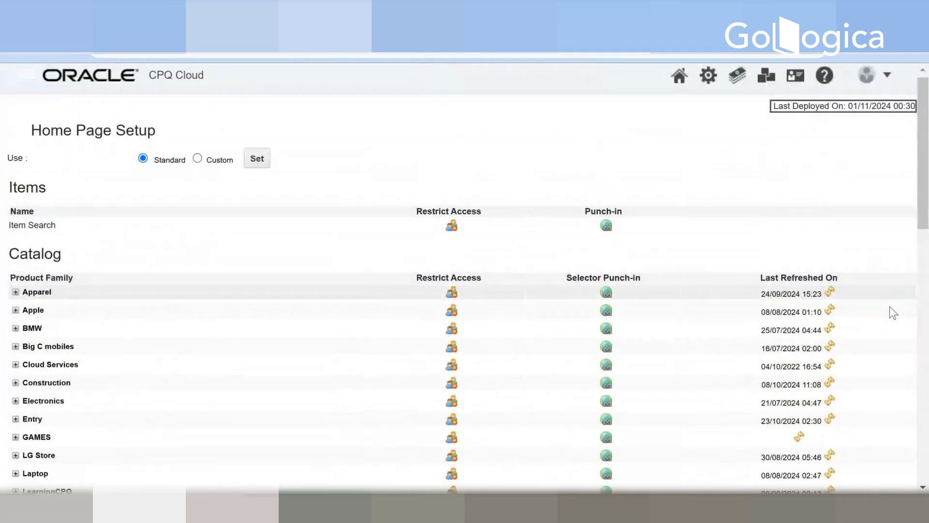
Step: Deploy the home page from its Deployment Center without a confirmation email, refreshing the event status until the deployment ends
scroll(889, 306, "down", 15)
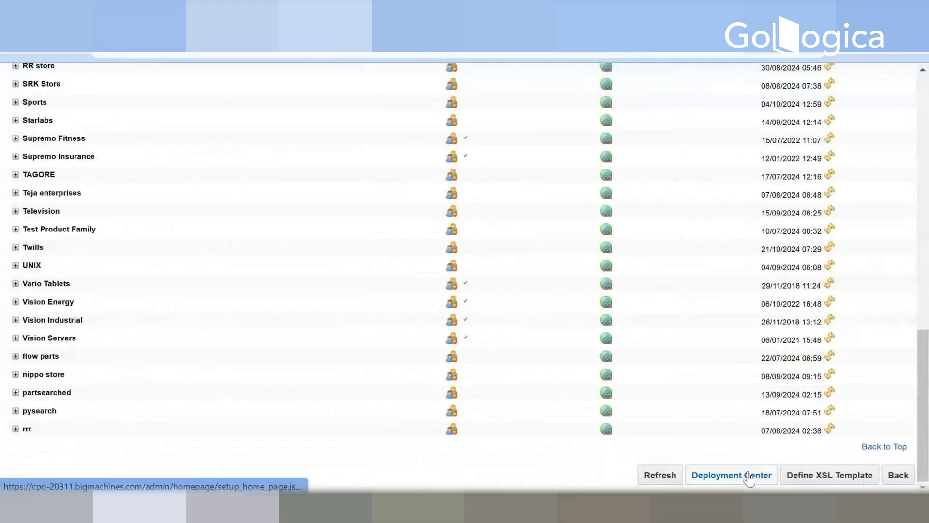
left_click(749, 476)
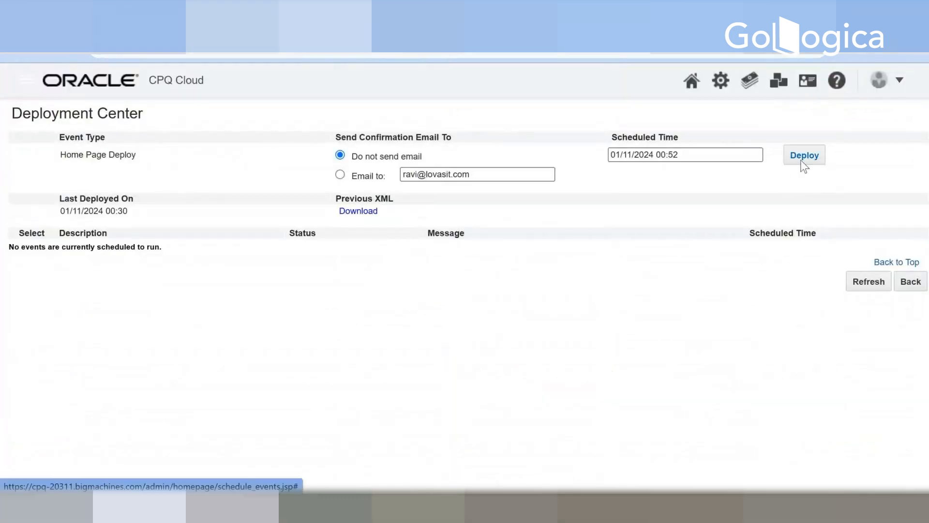
left_click(803, 159)
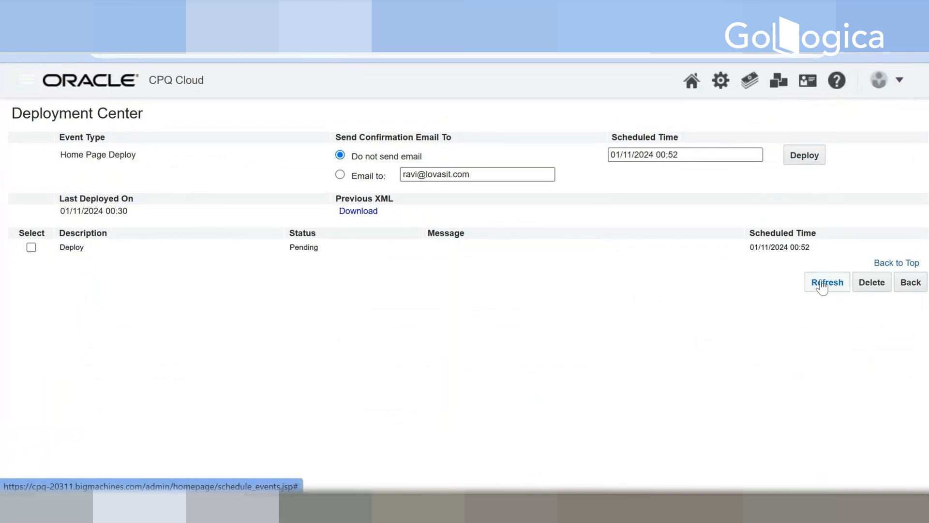
left_click(819, 286)
left_click(821, 285)
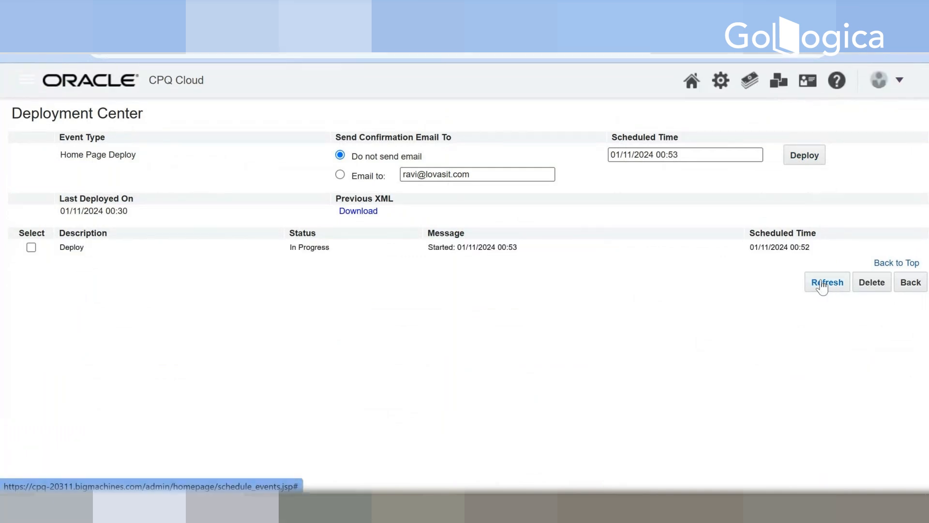
left_click(821, 284)
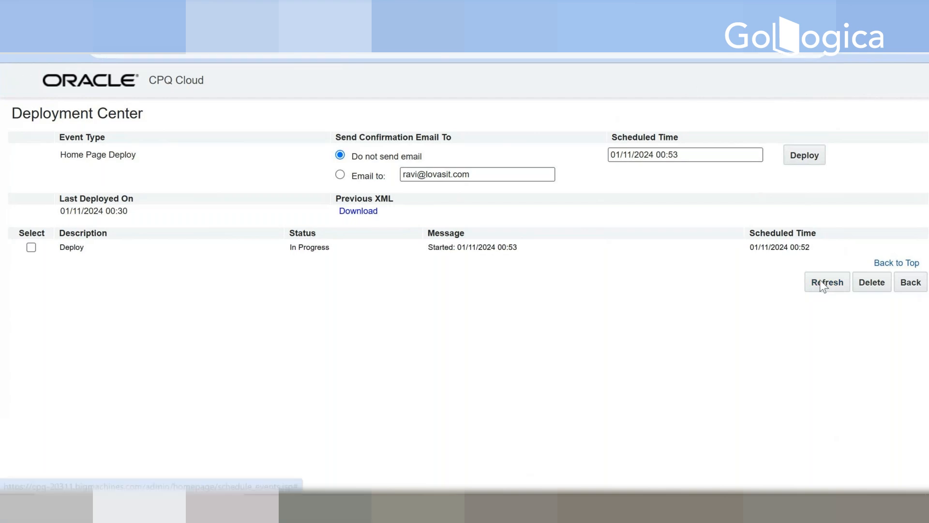
left_click(820, 284)
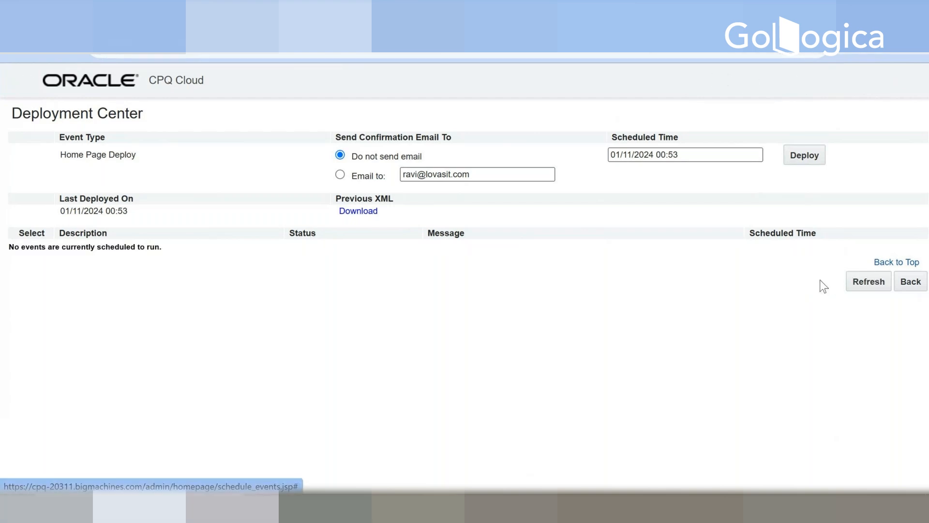
Step: Return to the Home Page setup and check the last refresh date of the GAMES product family
left_click(910, 283)
scroll(796, 319, "down", 6)
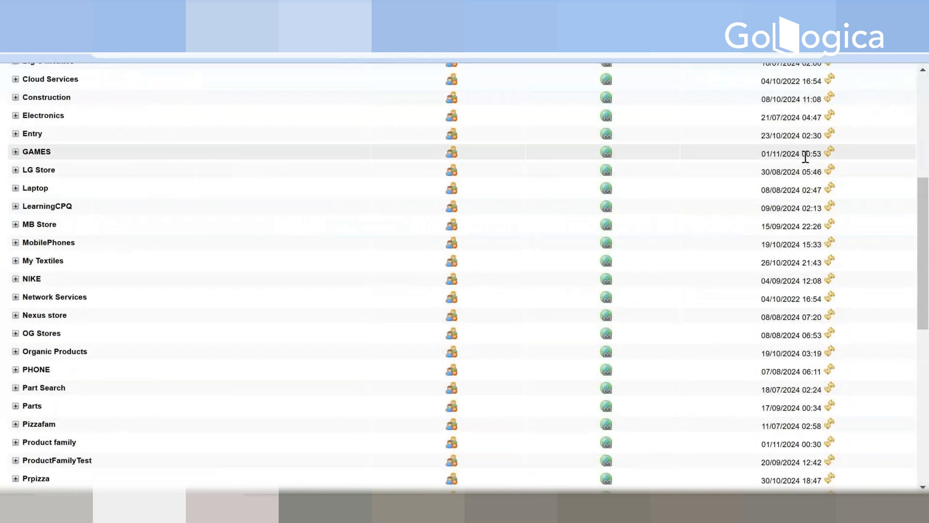
scroll(722, 201, "up", 6)
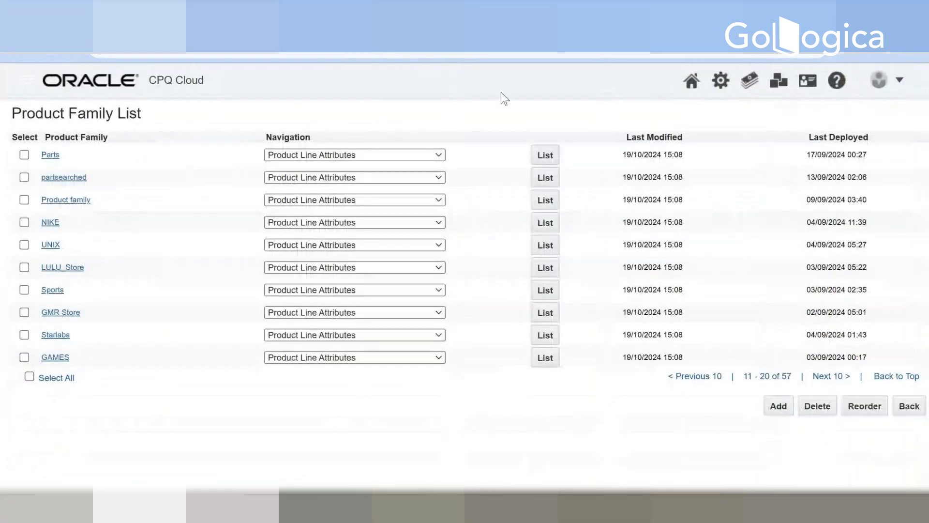
Step: Open the Catalog Homepage and display the configurable models of the Indoor Sports product line under GAMES
left_click(464, 14)
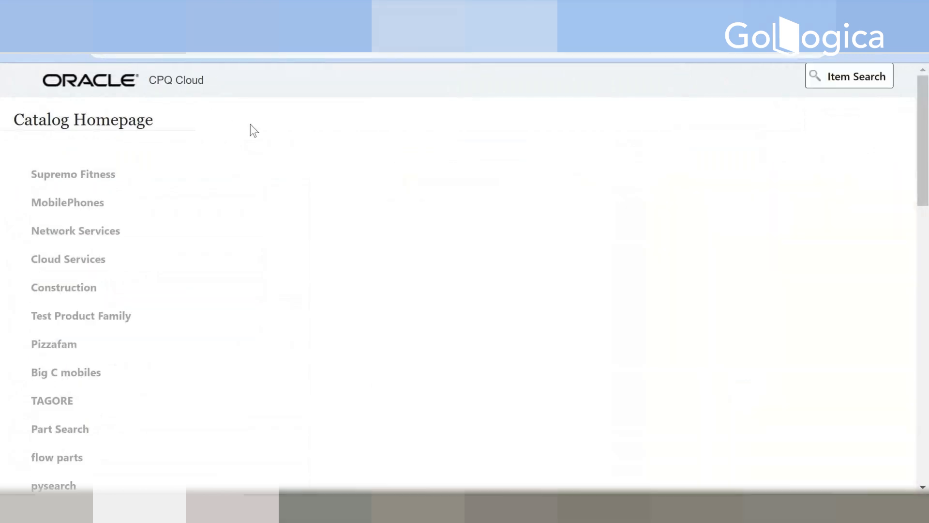
scroll(114, 328, "down", 8)
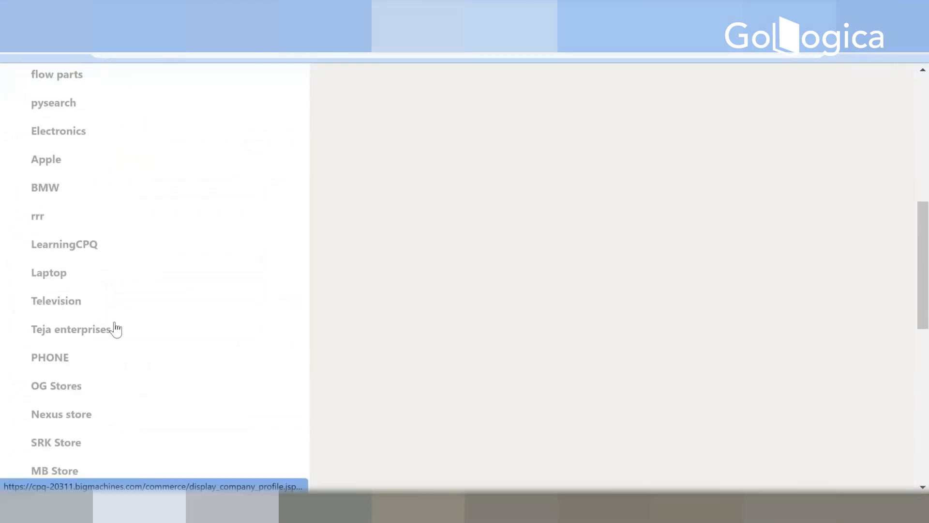
scroll(115, 329, "down", 6)
mouse_move(57, 293)
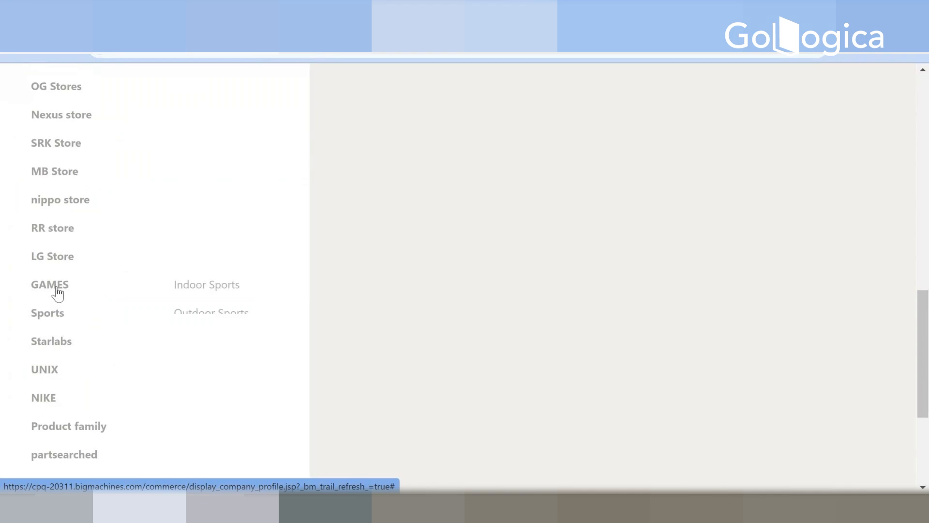
scroll(155, 290, "up", 6)
scroll(228, 290, "up", 1)
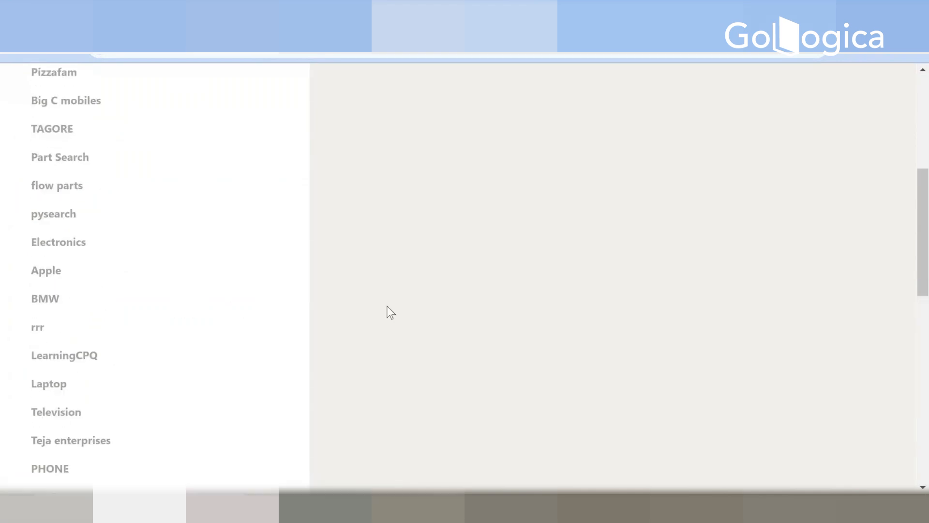
scroll(391, 312, "up", 6)
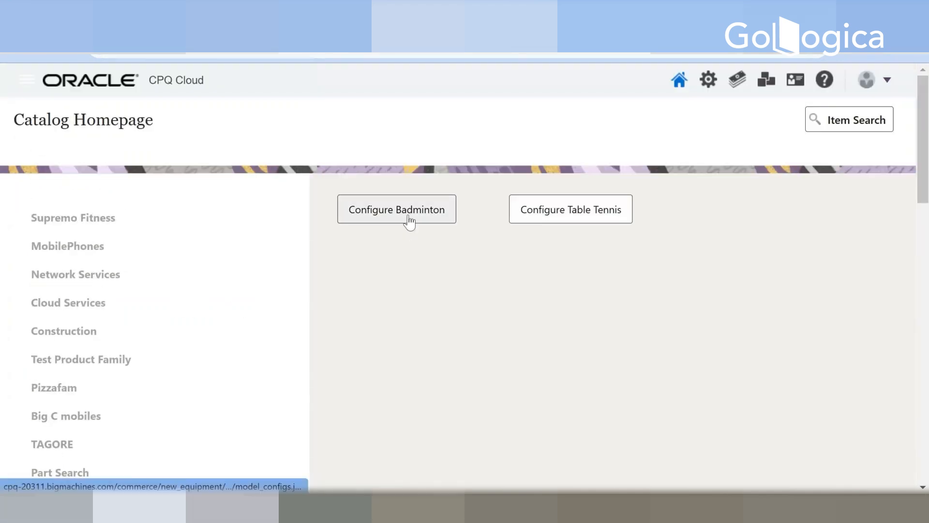
left_click(409, 222)
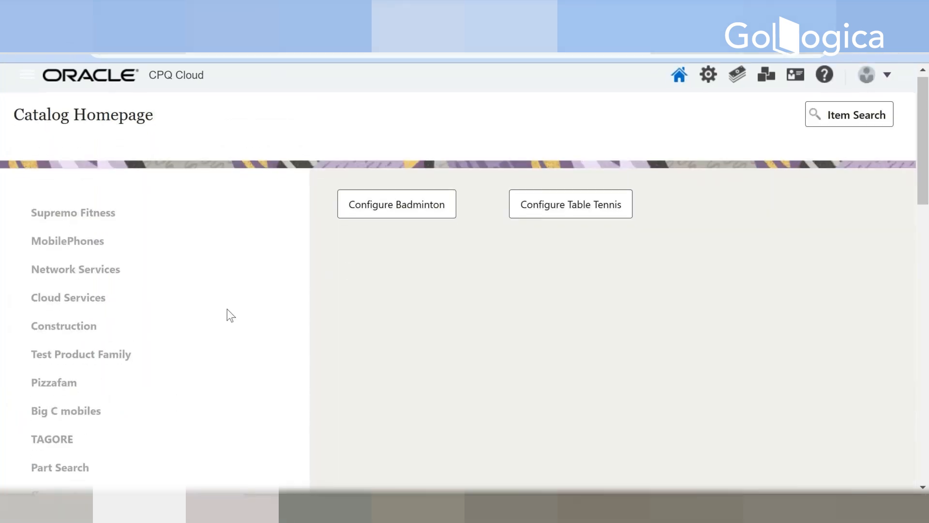
Step: Review the product lines offered under the GAMES family on the Catalog Homepage
scroll(225, 312, "down", 10)
scroll(224, 311, "down", 1)
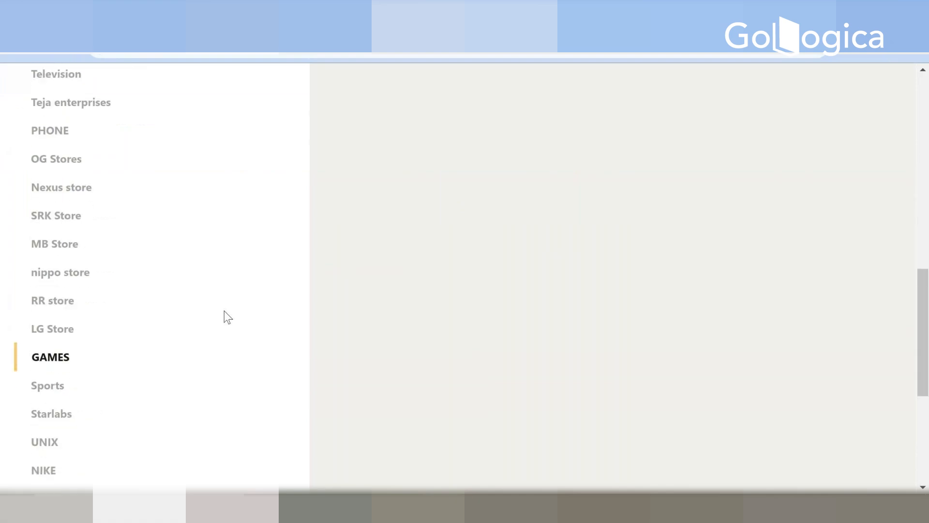
mouse_move(58, 364)
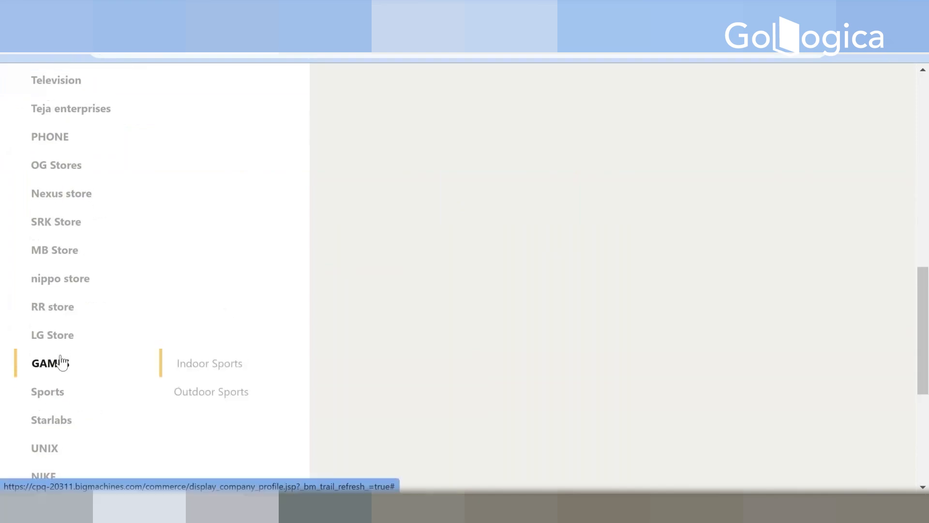
scroll(63, 359, "up", 12)
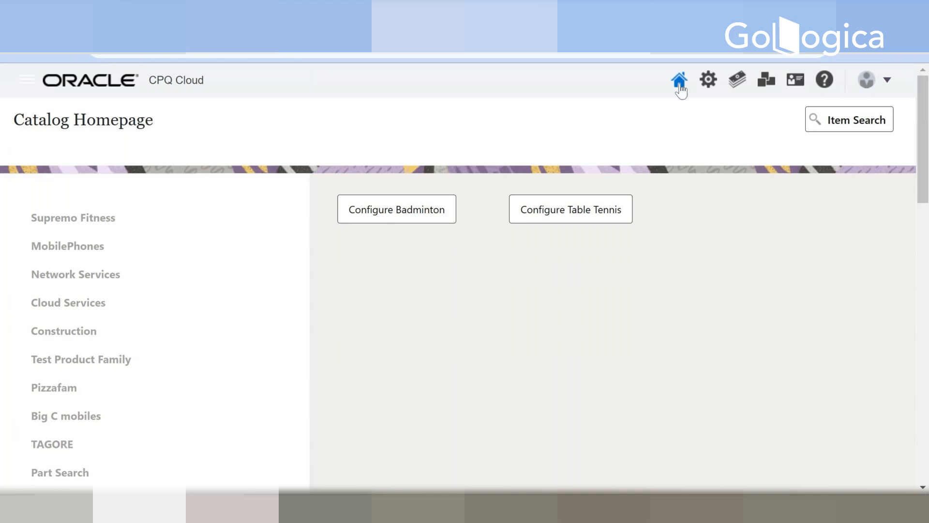
Step: Open the Administration Platform in another browser tab
right_click(486, 29)
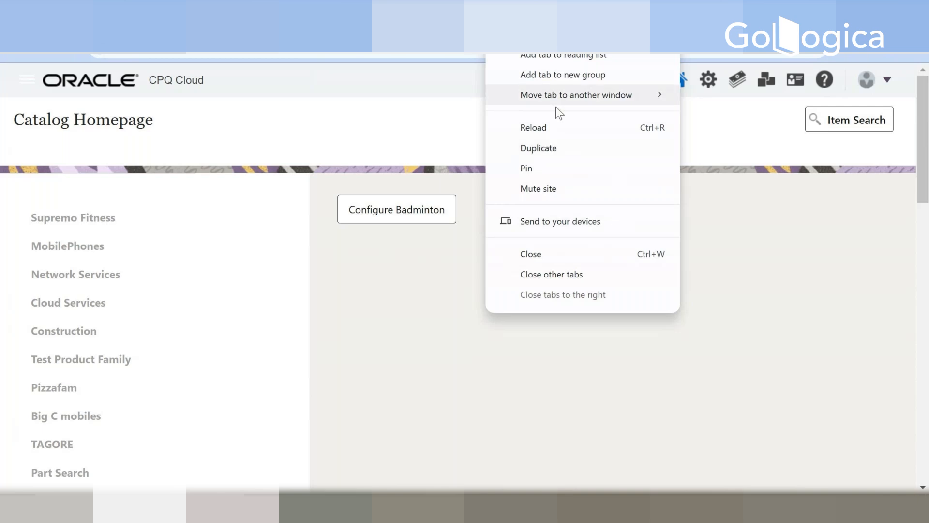
left_click(453, 8)
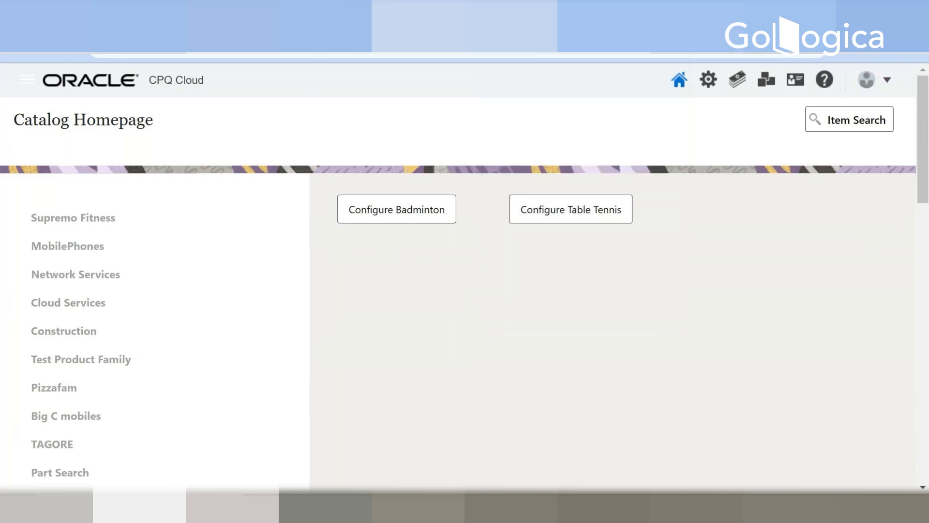
right_click(453, 8)
left_click(452, 7)
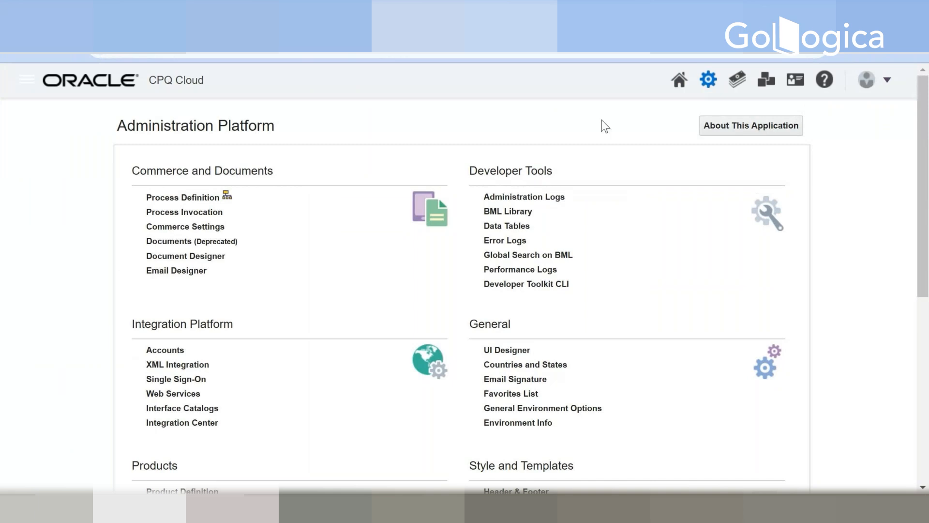
left_click(20, 44)
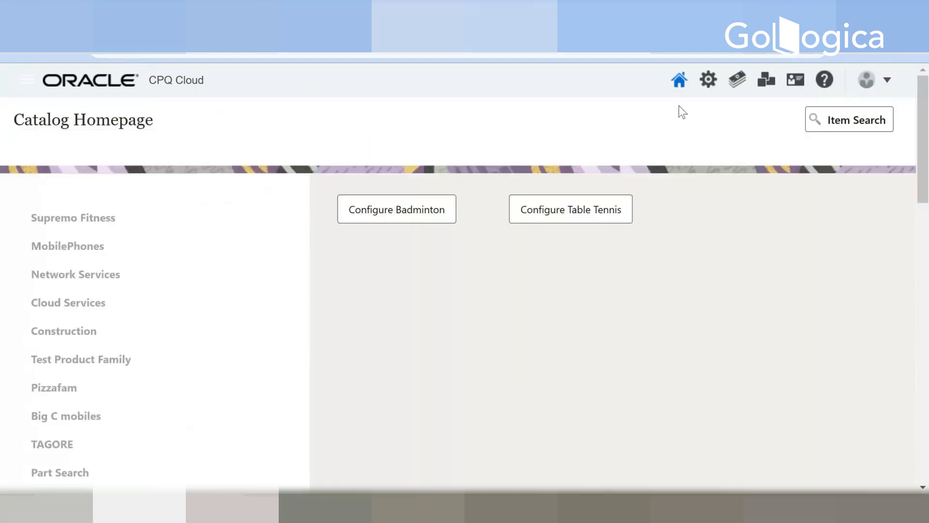
left_click(708, 80)
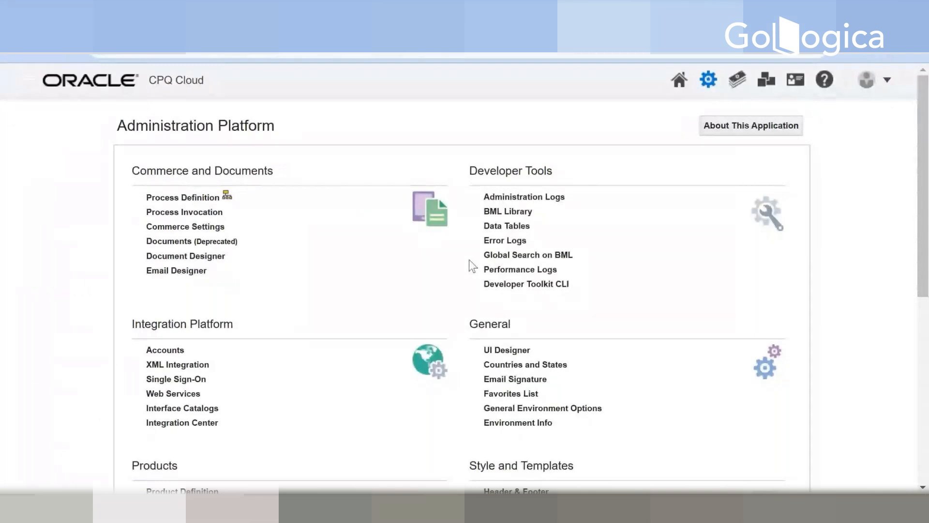
Step: Review the sections of the Administration Platform from Commerce and Documents to Utilities, and go to the Catalog Homepage
scroll(468, 262, "down", 3)
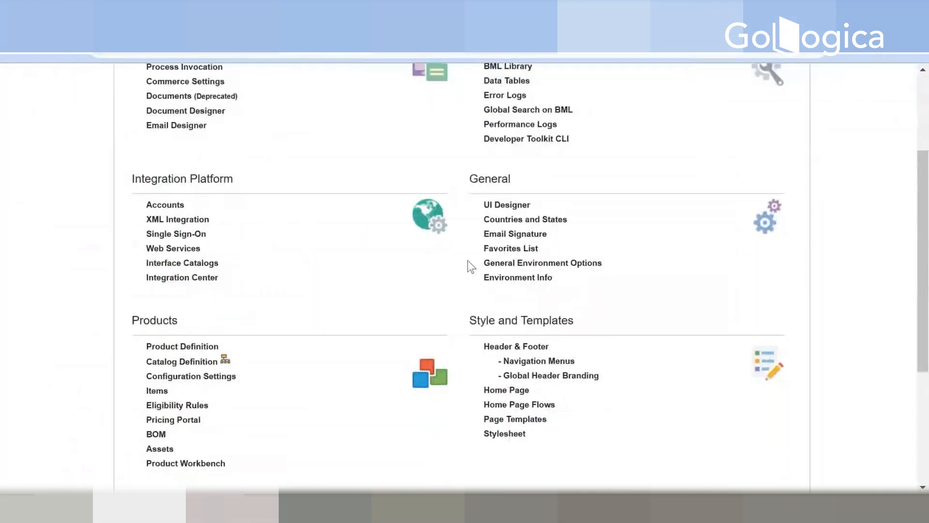
scroll(467, 260, "up", 3)
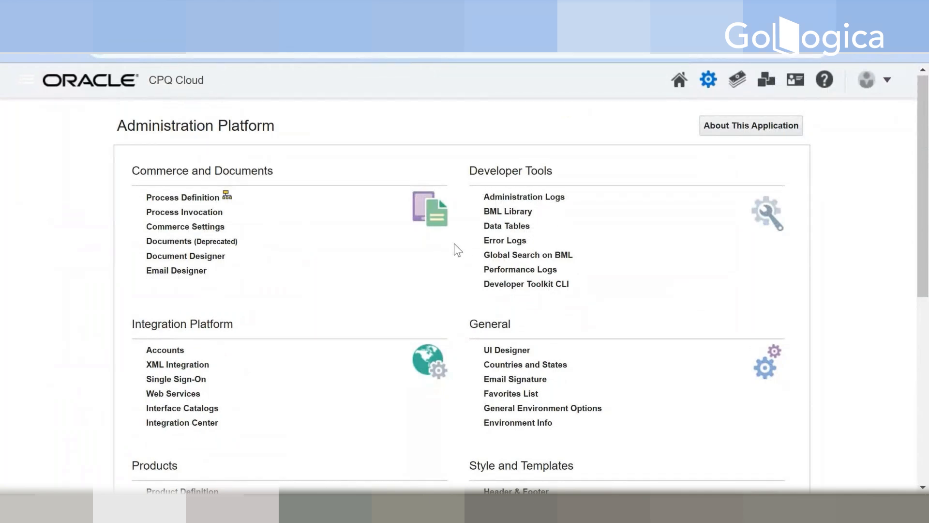
scroll(457, 246, "down", 6)
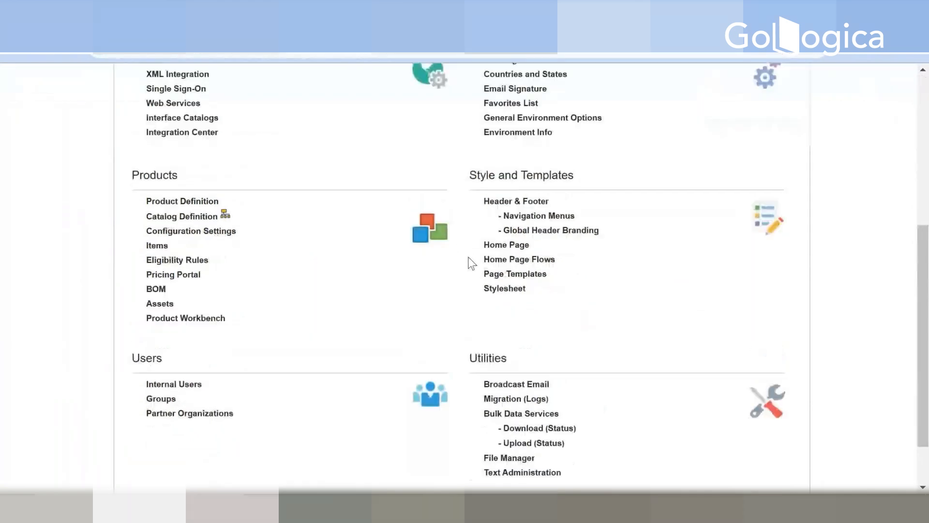
scroll(471, 263, "down", 2)
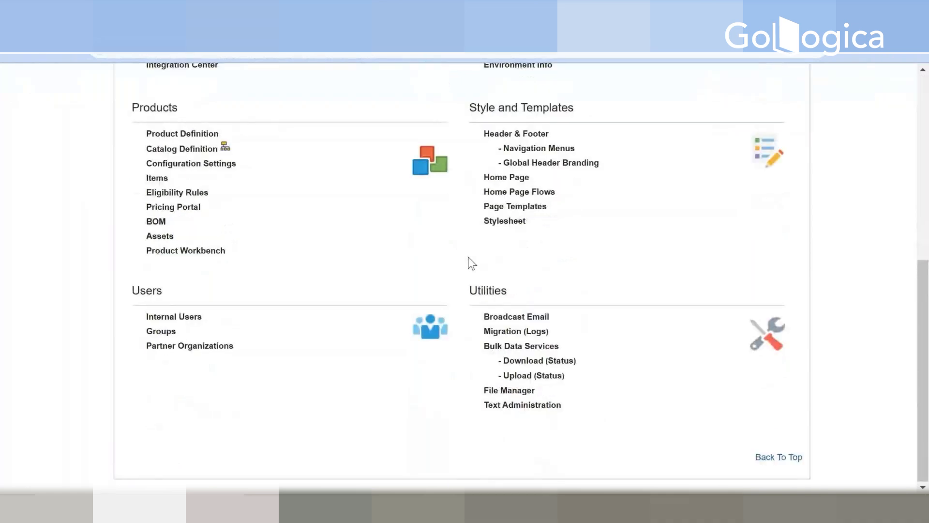
scroll(472, 262, "up", 8)
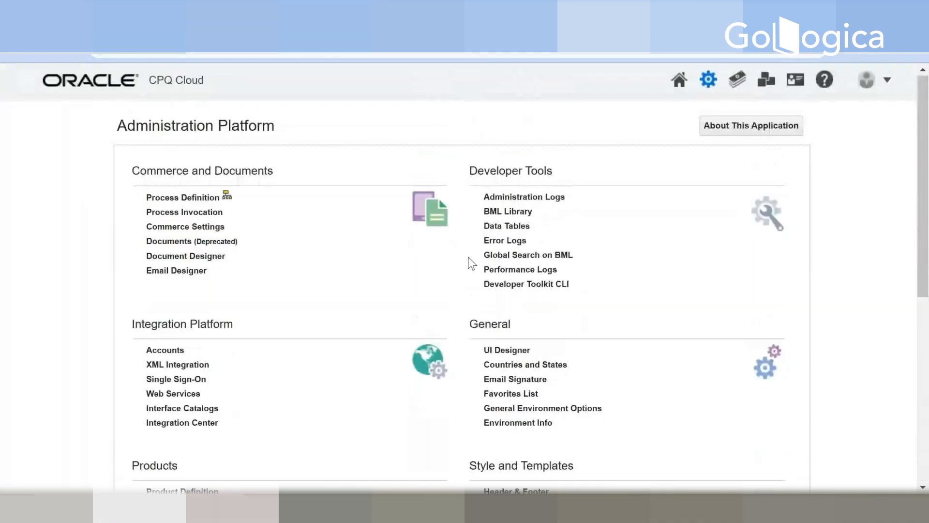
left_click(679, 80)
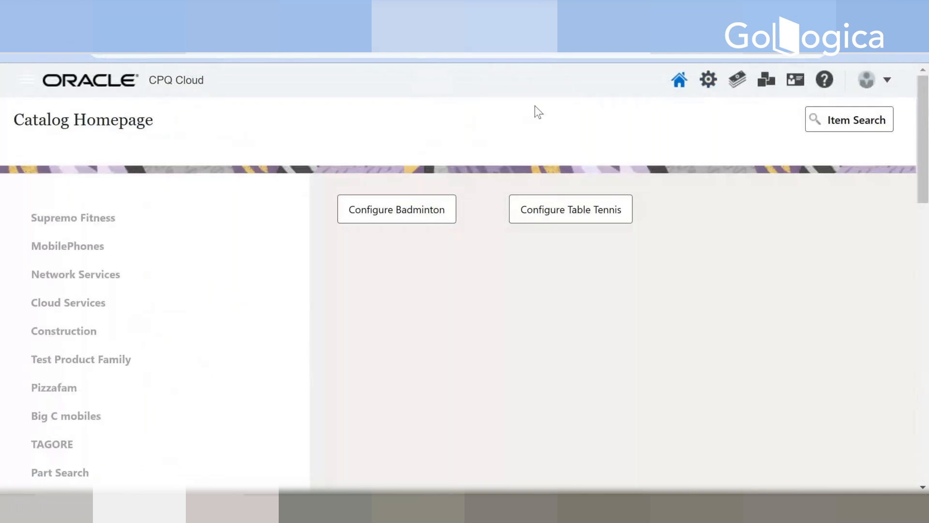
Step: Return to the Administration Platform and open the Home Page setup under Style and Templates
left_click(708, 79)
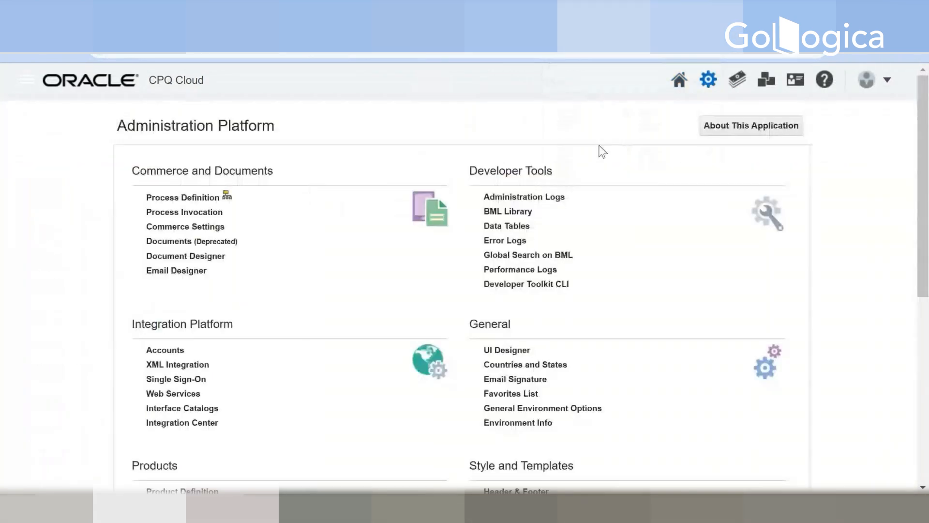
left_click(709, 80)
scroll(668, 285, "down", 7)
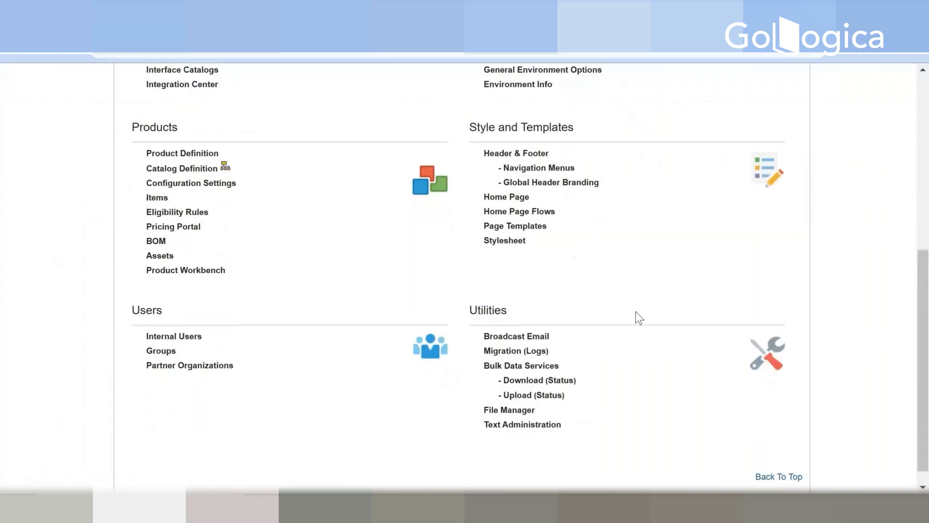
scroll(481, 336, "up", 3)
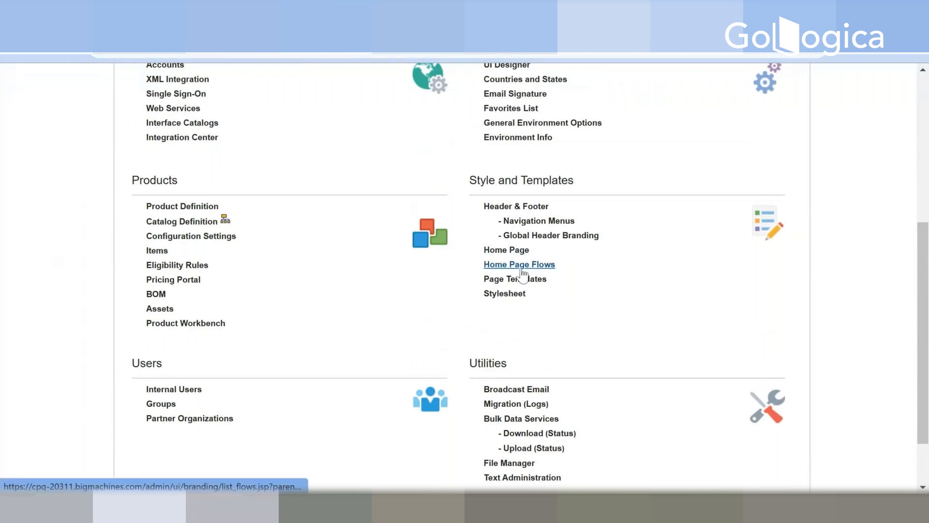
left_click(515, 251)
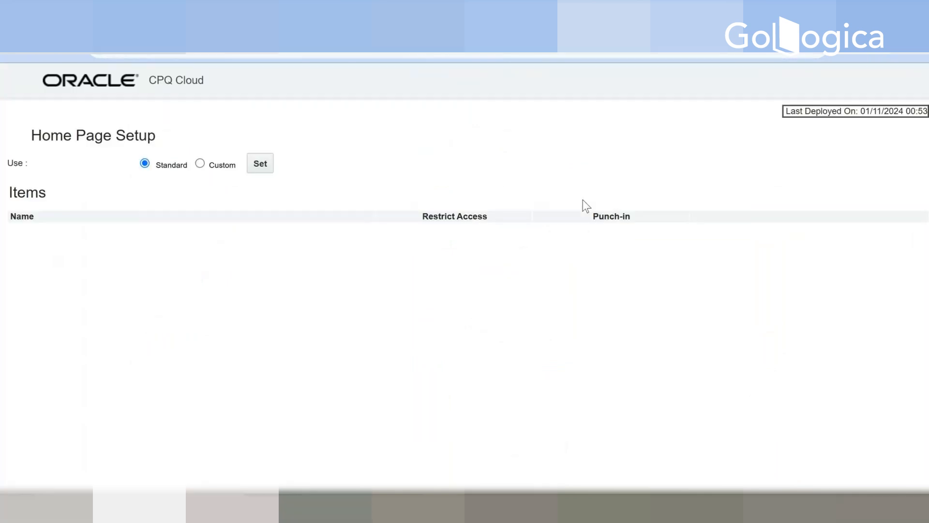
Step: Open the model punch-ins of the Indoor Sports line in the GAMES family and add a new punch-in
scroll(583, 199, "down", 3)
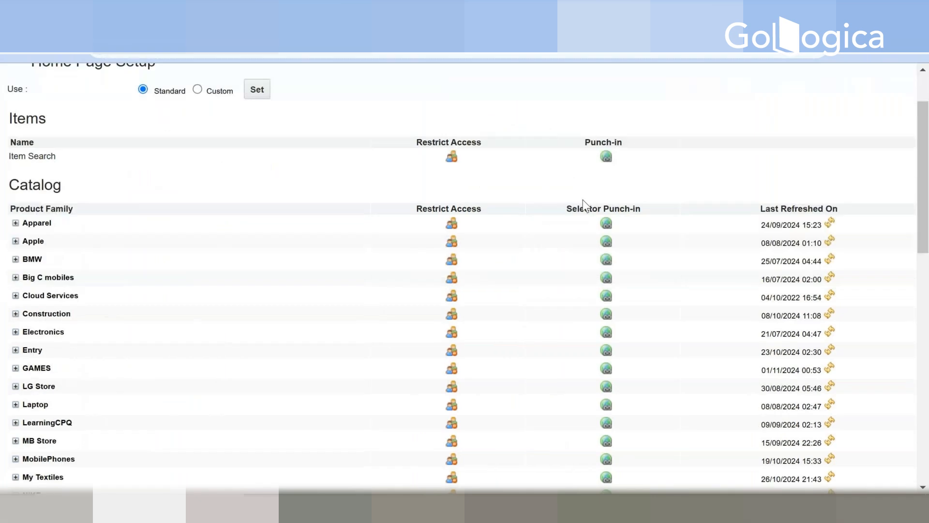
scroll(582, 199, "down", 2)
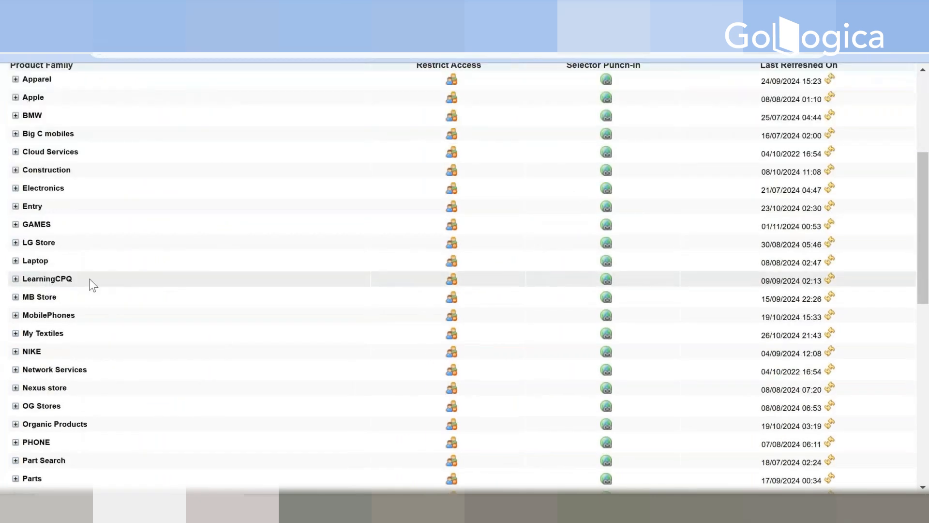
left_click(16, 225)
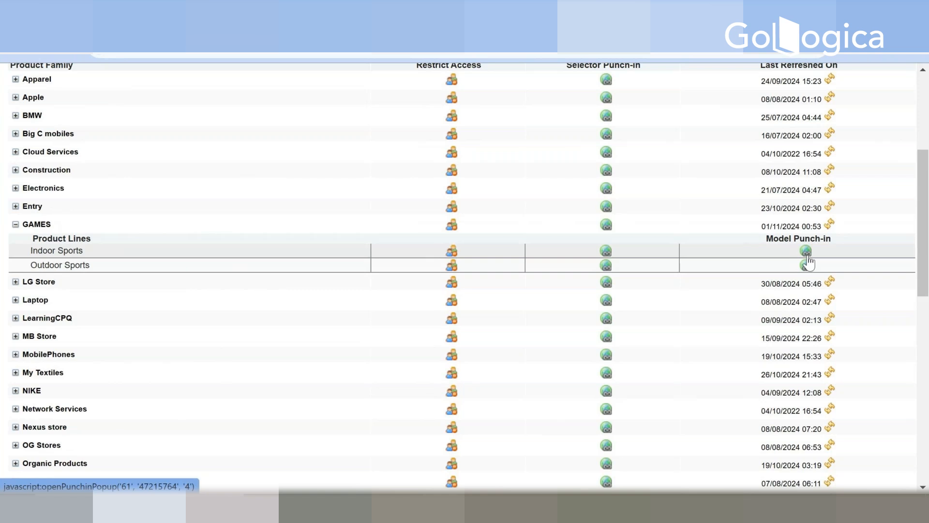
left_click(807, 261)
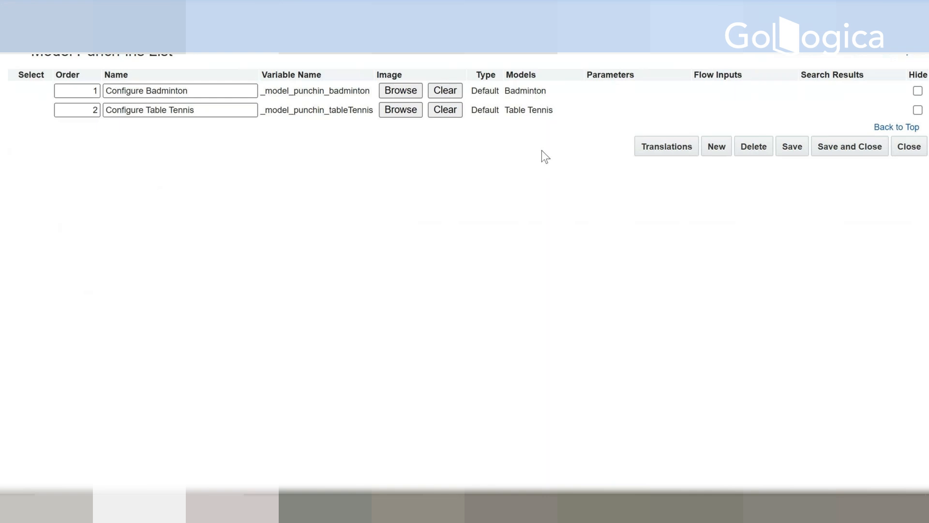
left_click(716, 149)
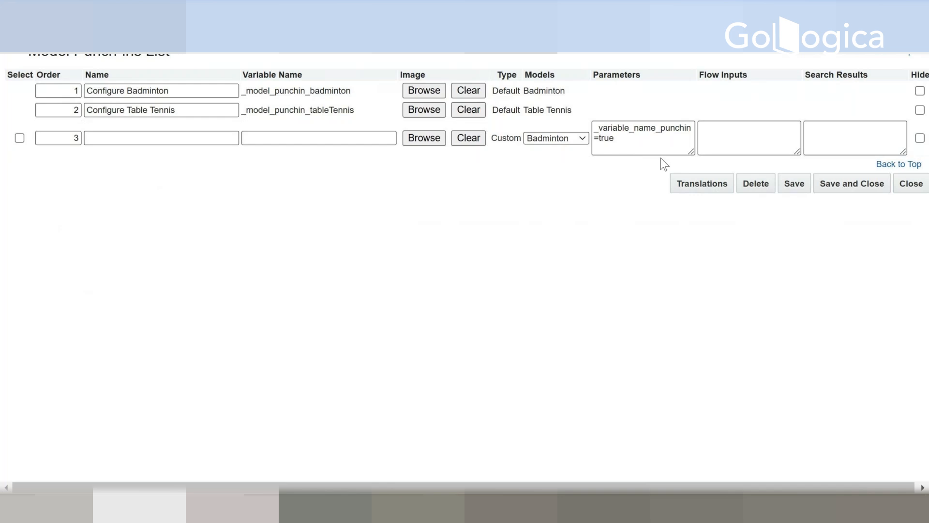
left_click(134, 141)
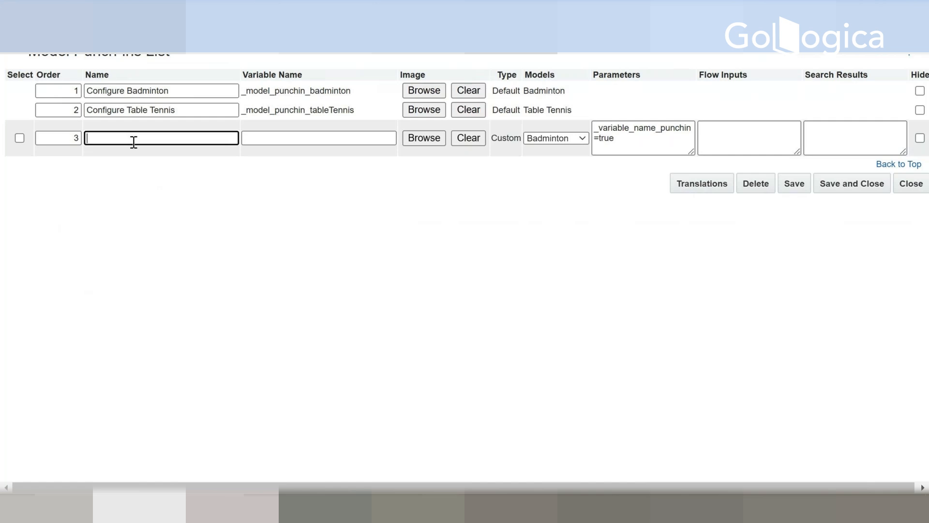
type("bADM")
key("BackSpace")
key("BackSpace")
key("BackSpace")
key("BackSpace")
key("Caps_Lock")
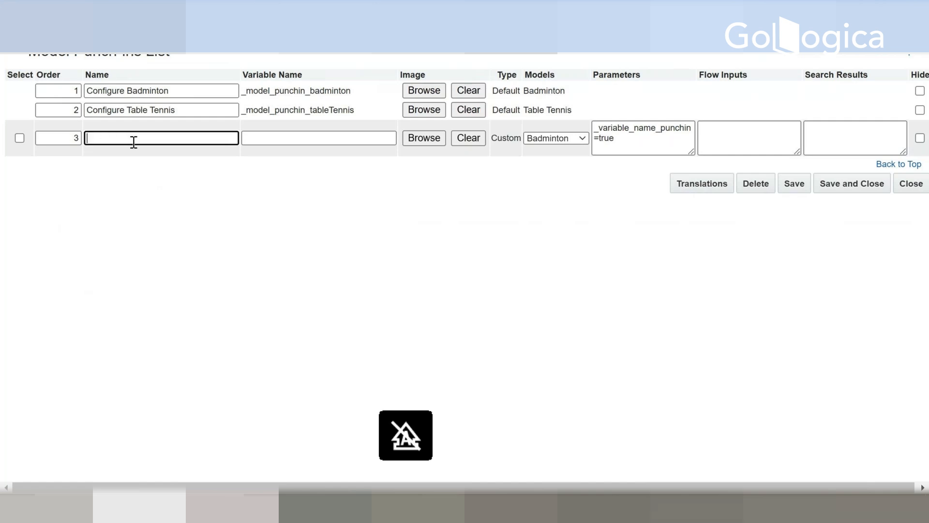
type("Ba")
key("BackSpace")
key("BackSpace")
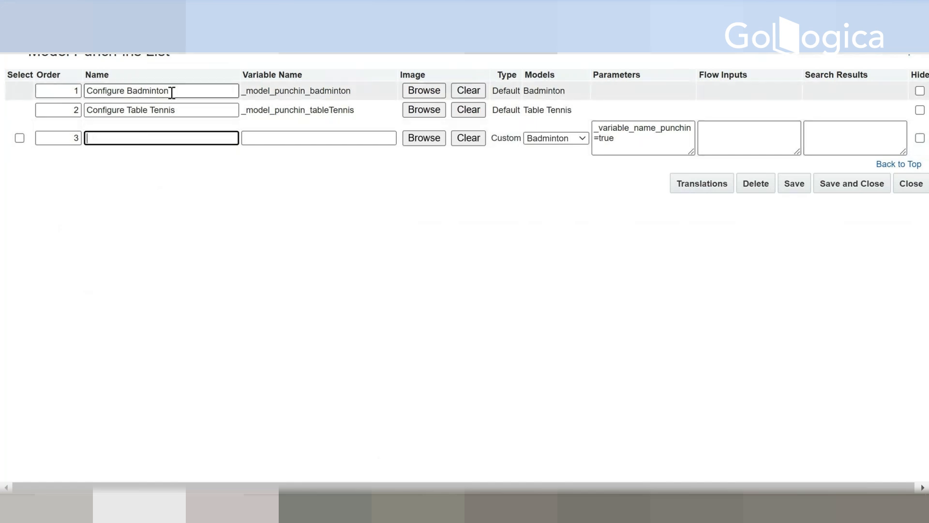
Step: Name the new punch-in Configure Badminton 2, reusing the existing Badminton punch-in's name, and keep Badminton as its model
left_click_drag(171, 92, 28, 73)
key("ctrl+c")
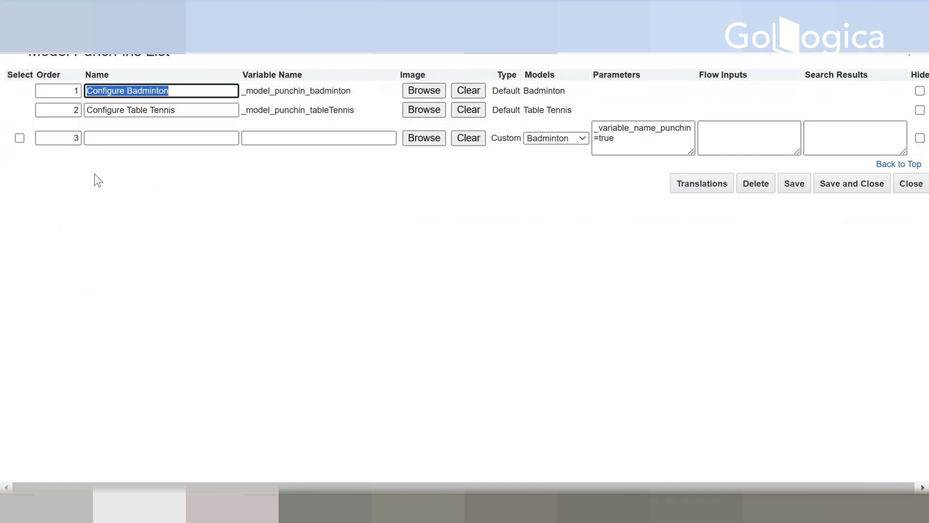
left_click(104, 141)
key("ctrl+v")
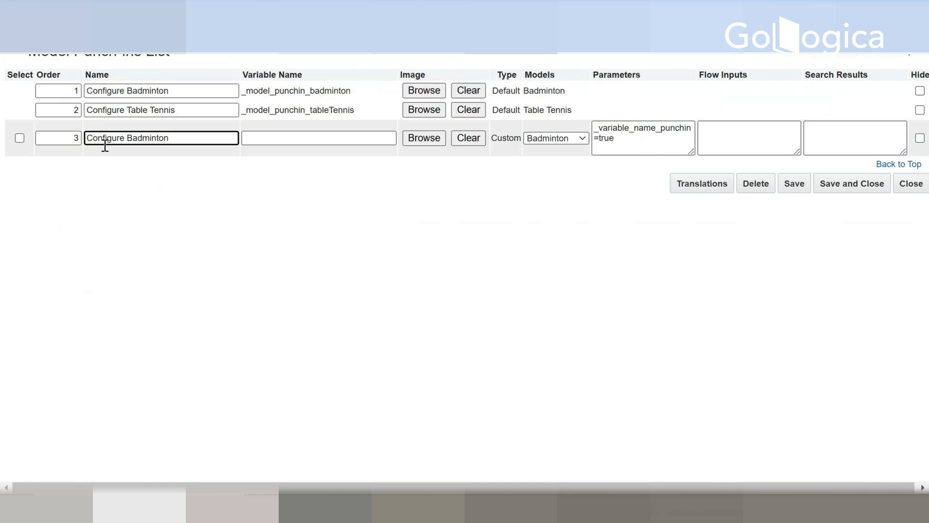
type("2")
key("Tab")
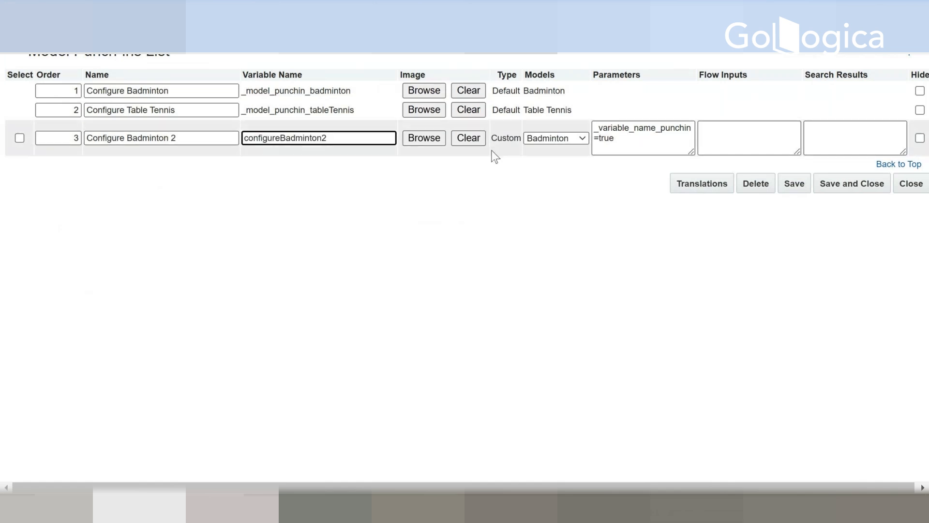
left_click(560, 137)
left_click(560, 138)
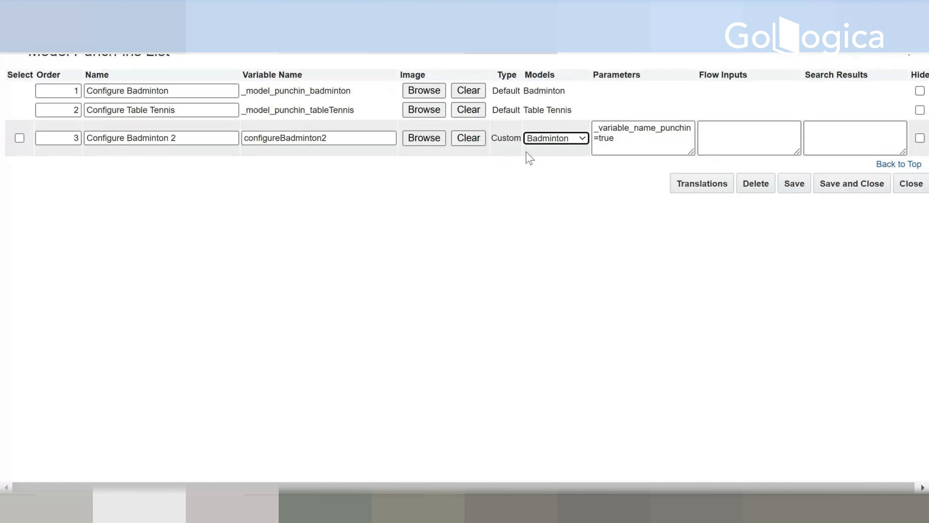
left_click(623, 143)
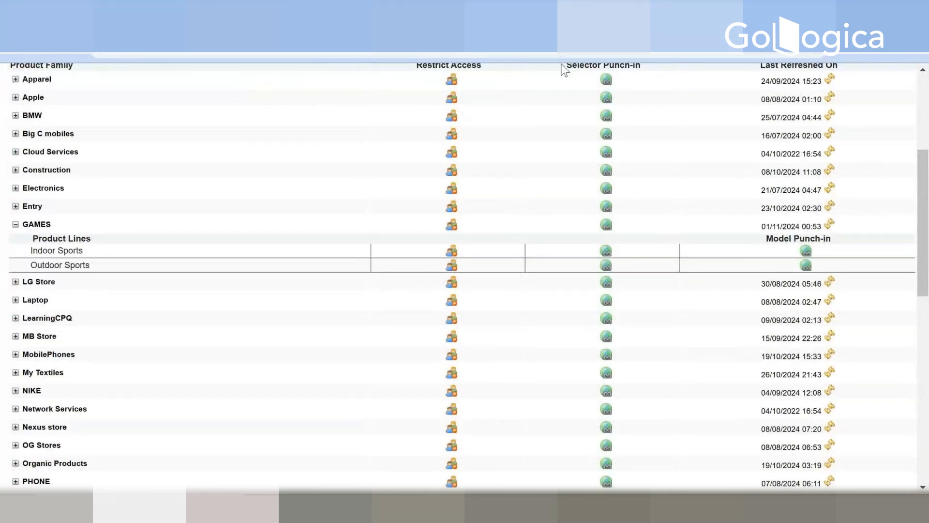
Step: Return to the Administration Platform and list all product families from Catalog Definition
scroll(565, 70, "up", 5)
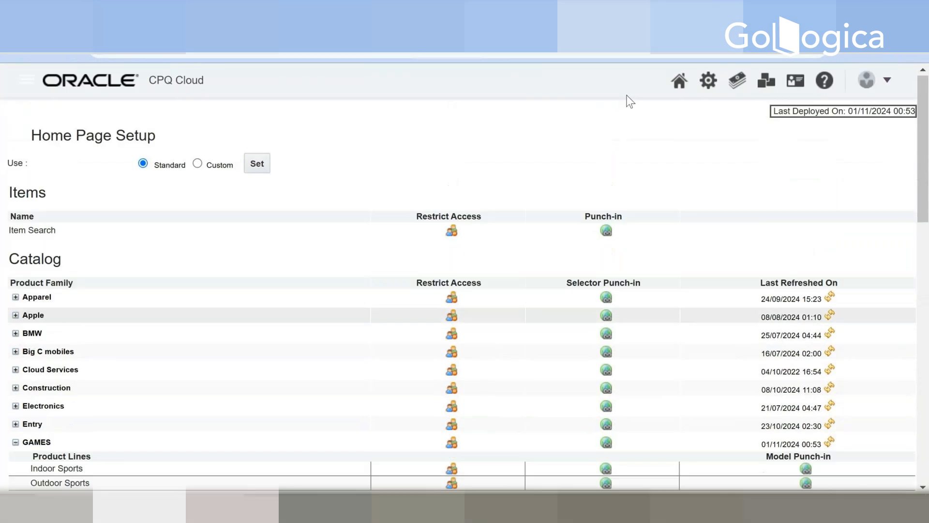
left_click(709, 82)
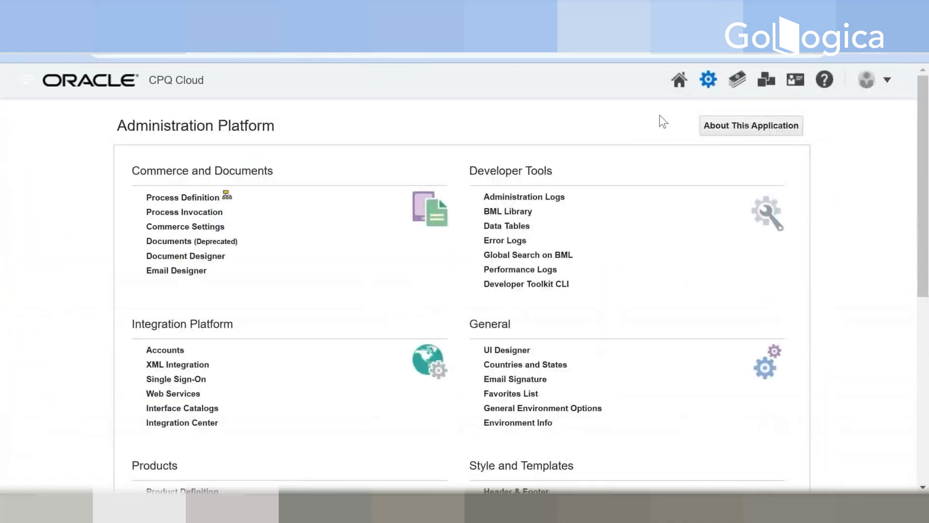
scroll(629, 173, "down", 5)
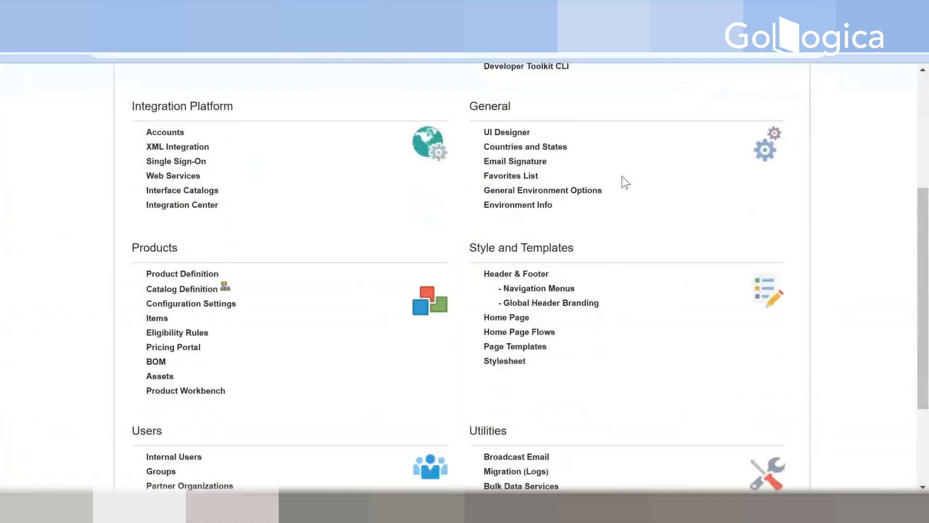
left_click(207, 290)
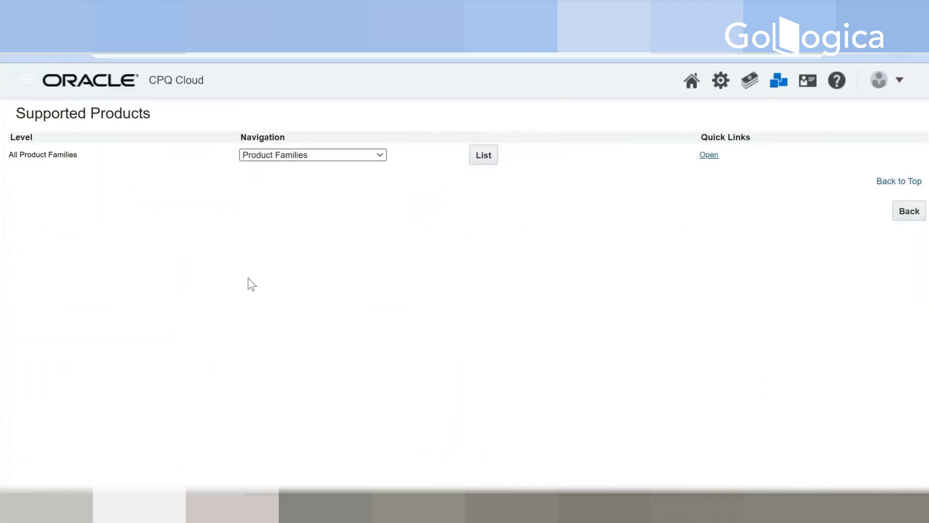
left_click(345, 157)
left_click(354, 154)
left_click(481, 155)
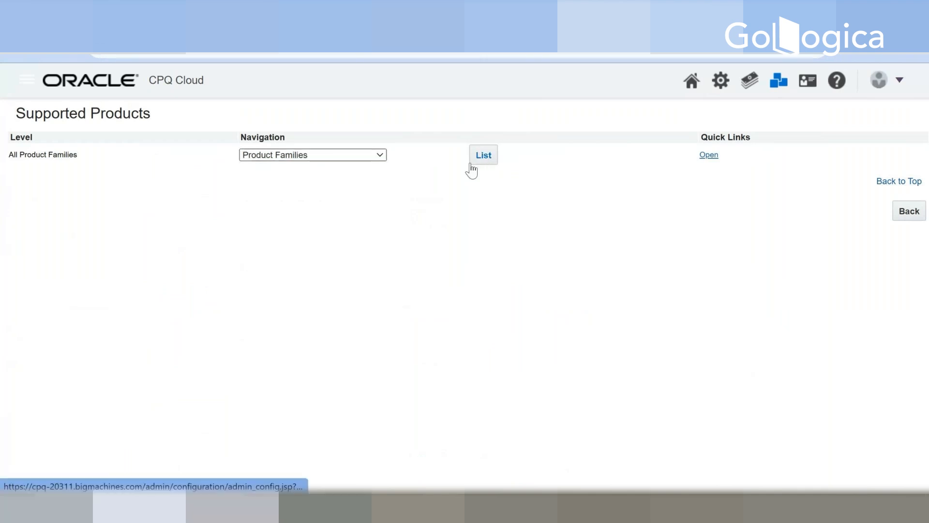
Step: List the product lines of the GAMES product family
scroll(98, 284, "down", 2)
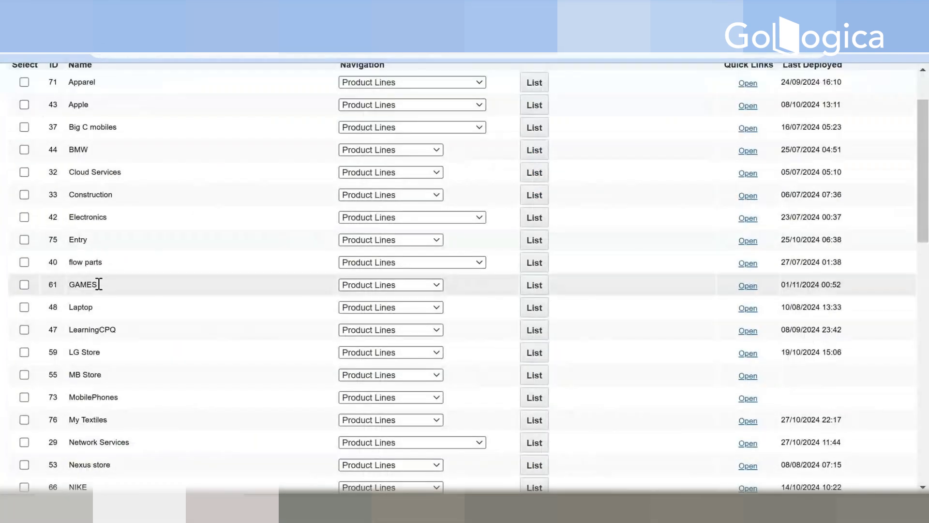
left_click(369, 285)
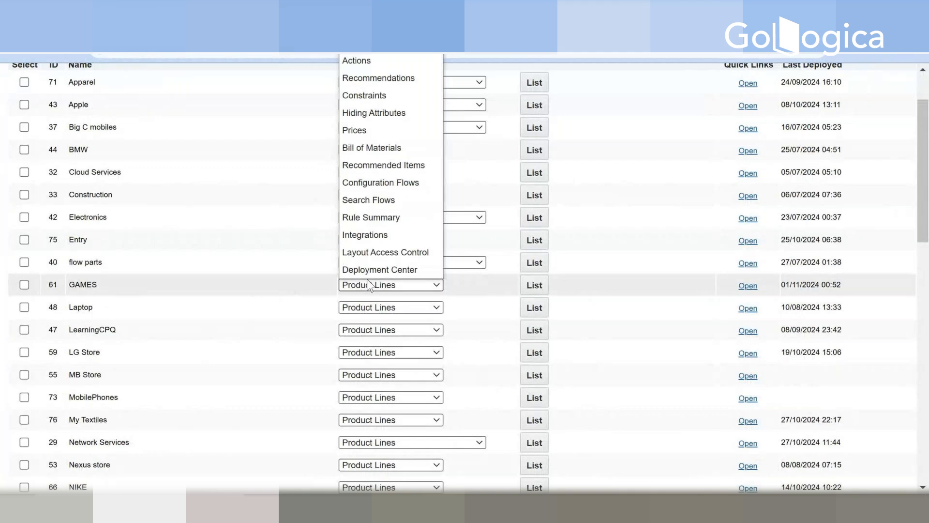
left_click(534, 285)
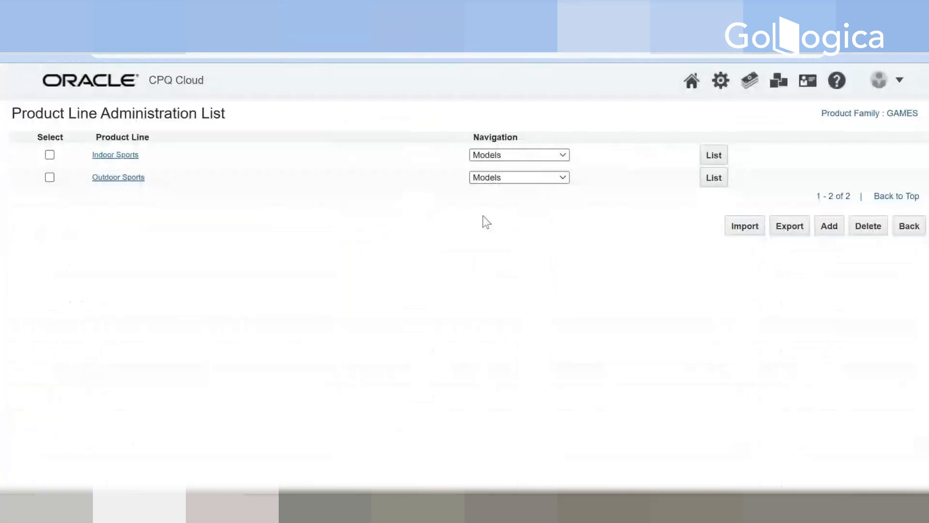
Step: Examine the attributes list of the Indoor Sports product line and go back to the product lines
left_click(520, 159)
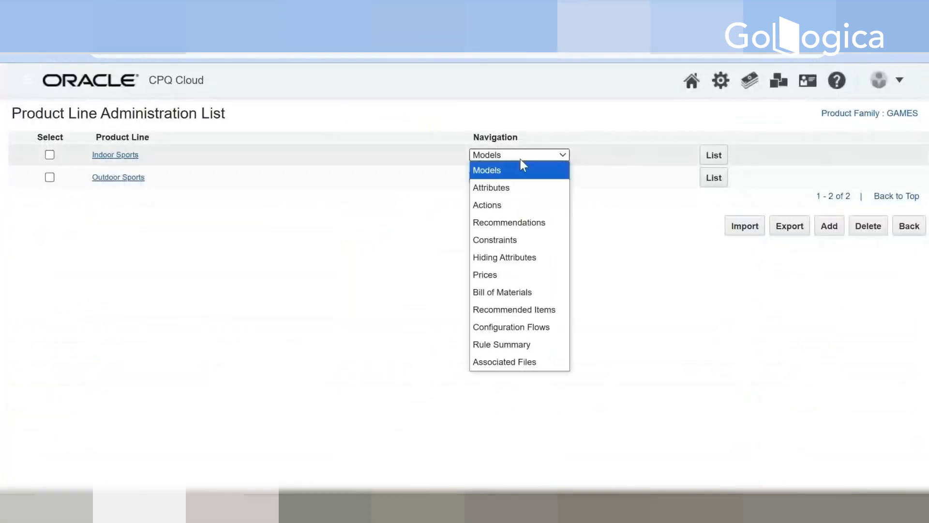
left_click(506, 185)
left_click(714, 162)
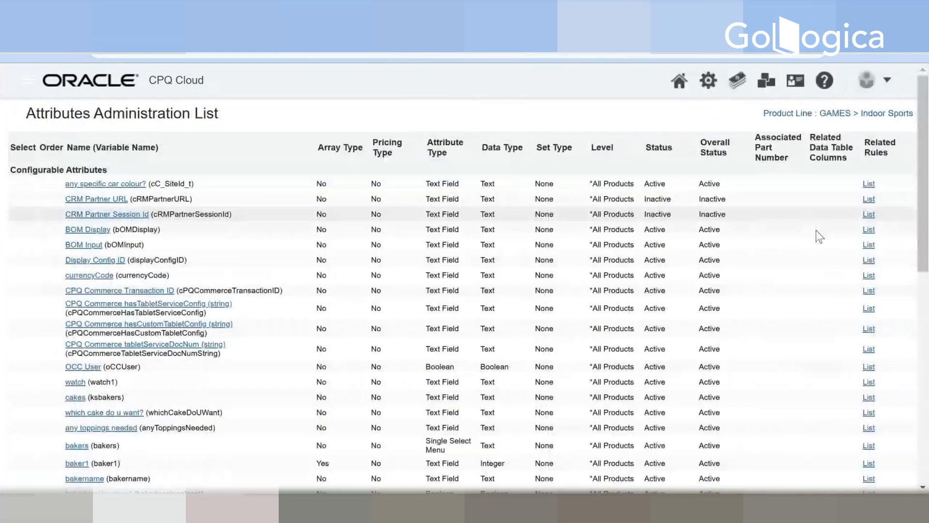
scroll(821, 252, "down", 9)
scroll(821, 253, "down", 1)
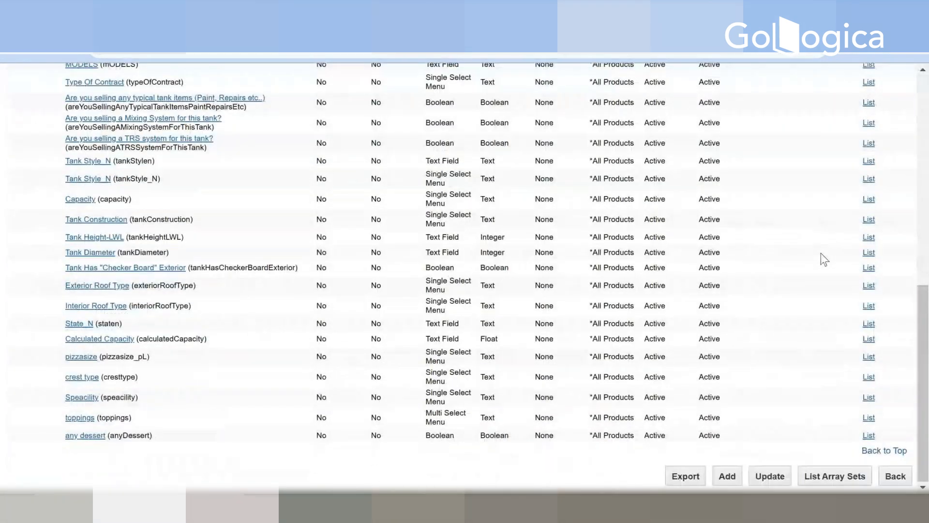
left_click(895, 476)
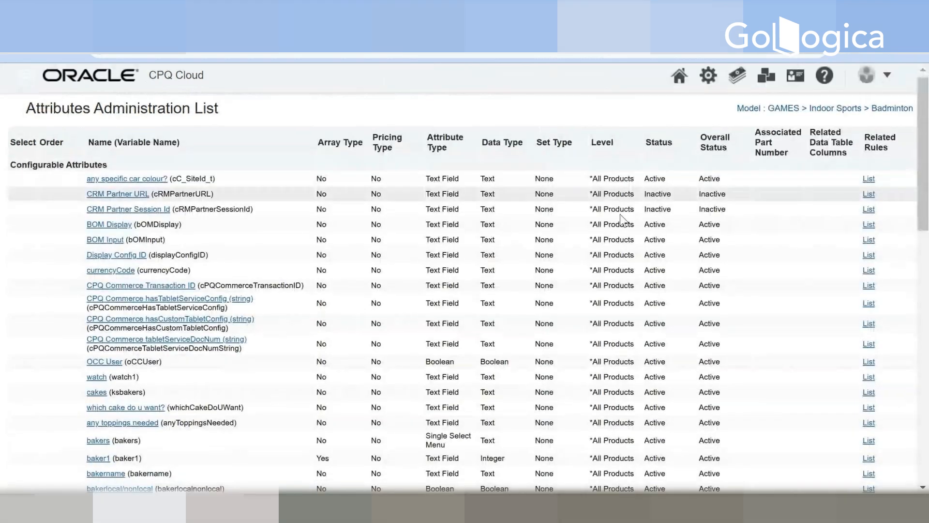
Step: Review the attributes of the Badminton model and open the Bat Color attribute in its editor
scroll(621, 220, "down", 6)
scroll(621, 214, "down", 5)
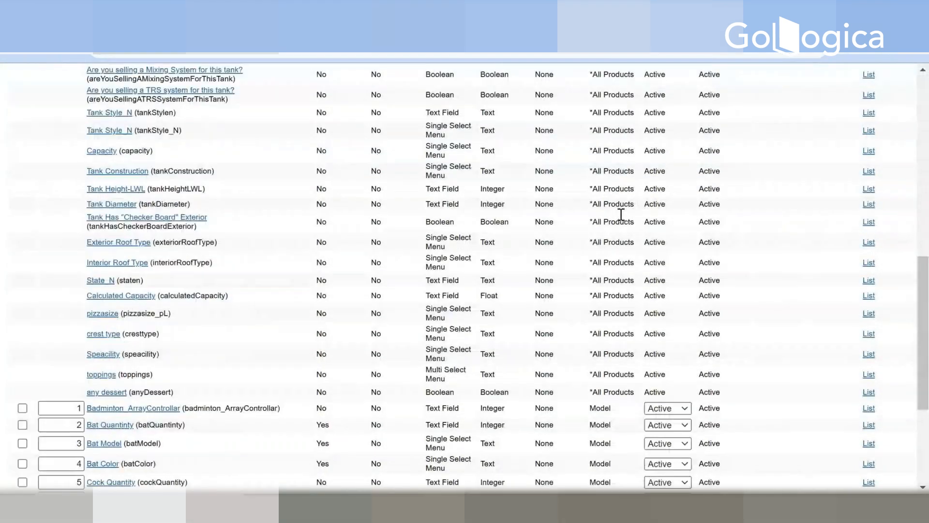
scroll(621, 214, "down", 5)
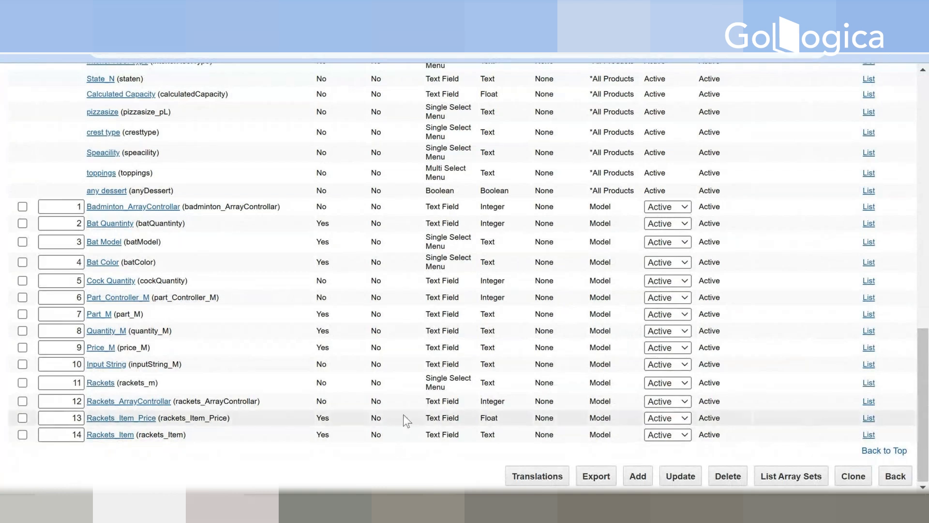
left_click(103, 264)
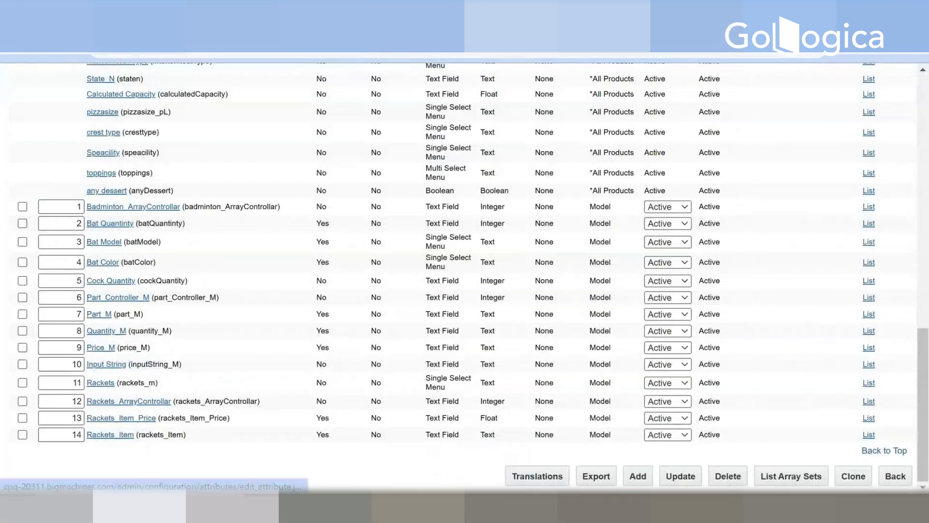
left_click(102, 262)
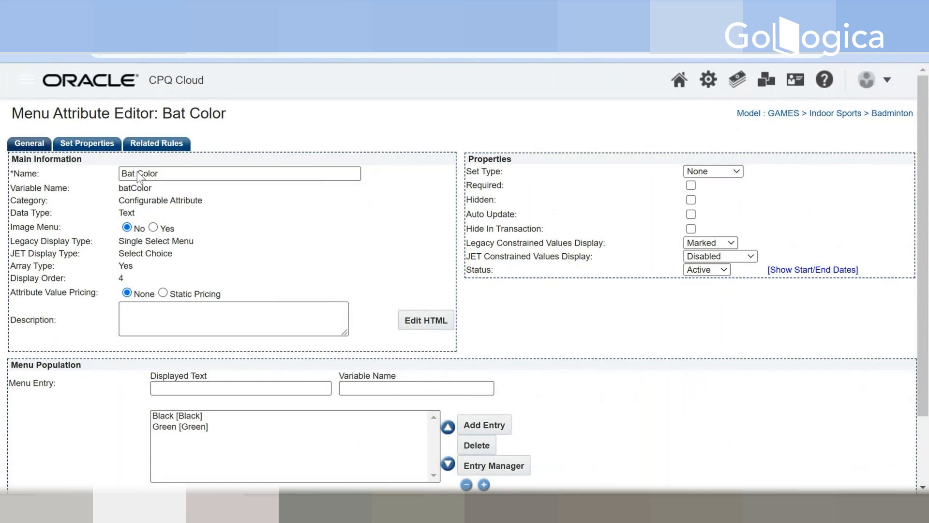
Step: Copy the Bat Color attribute's variable name, batColor, into a new note in Notepad
left_click_drag(112, 193, 161, 193)
key("ctrl+c")
key("super")
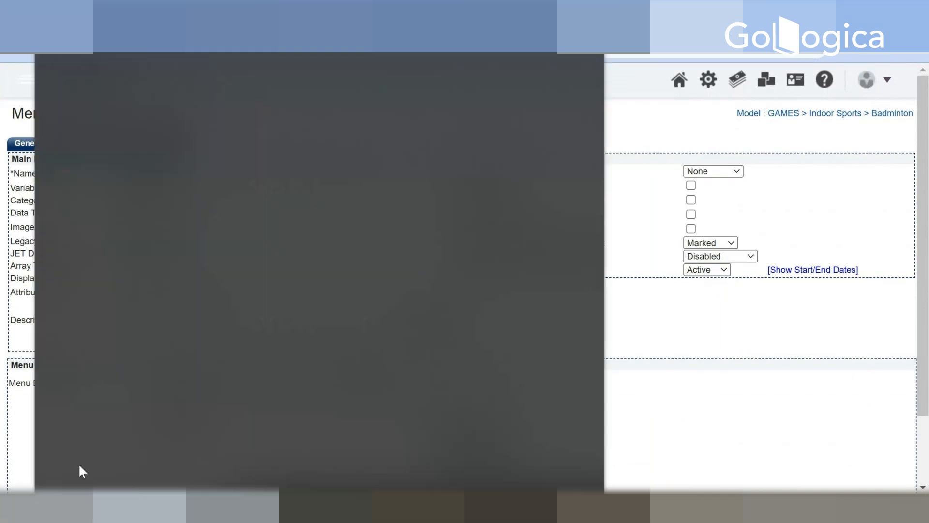
type("no")
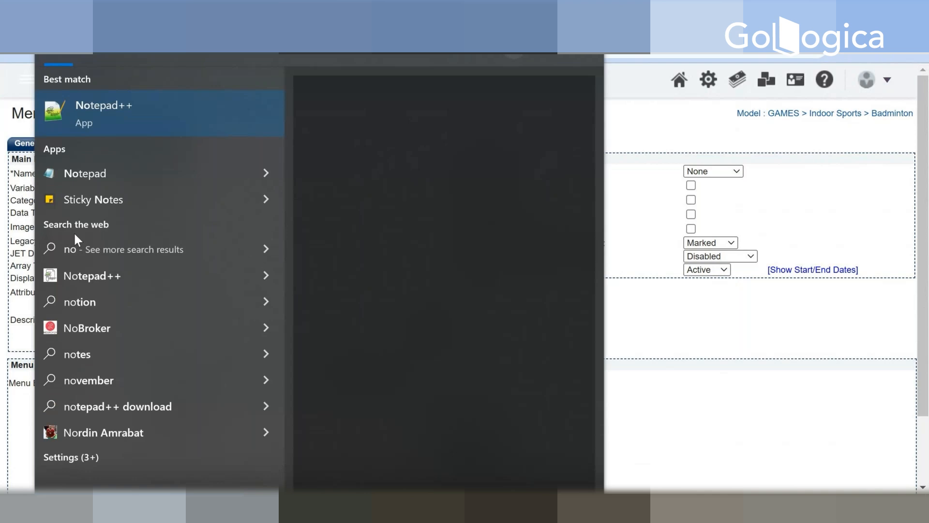
left_click(113, 172)
key("ctrl+v")
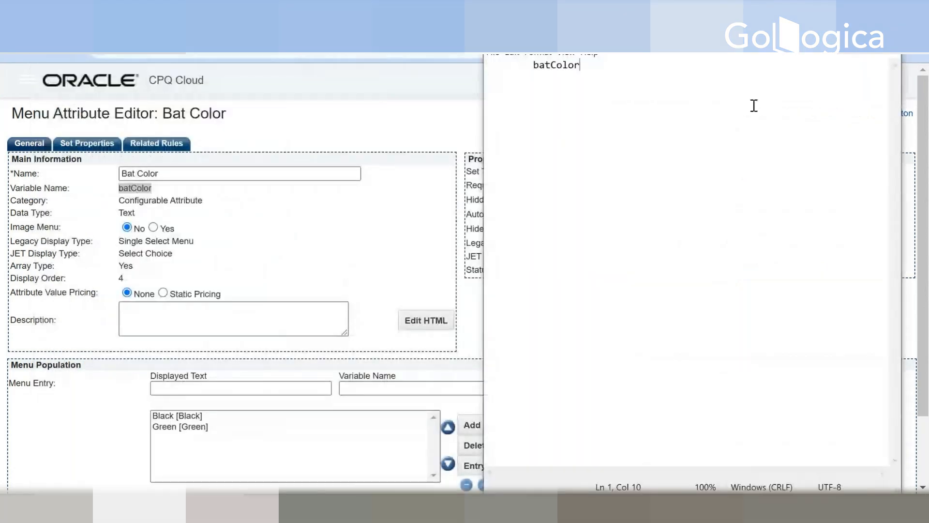
Step: Switch from Notepad to the Chrome window showing the Product Family List
key("alt+Tab")
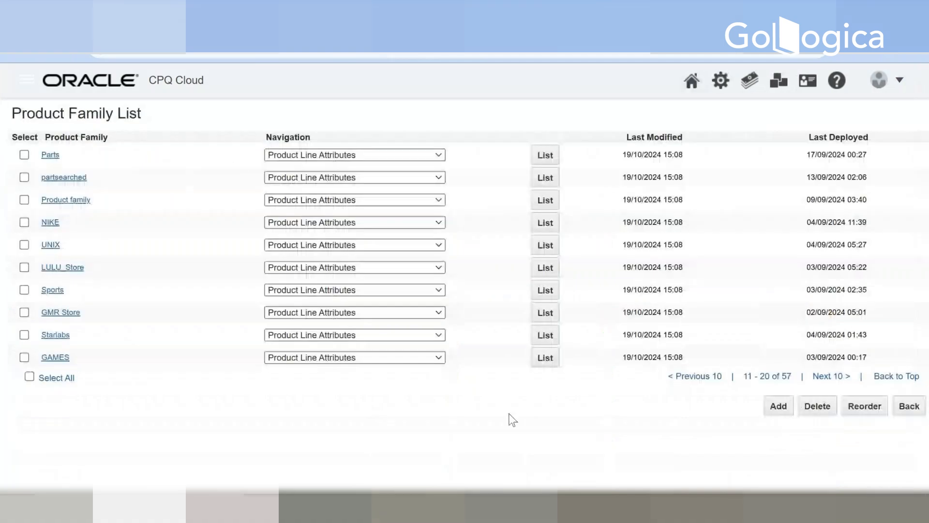
mouse_move(440, 508)
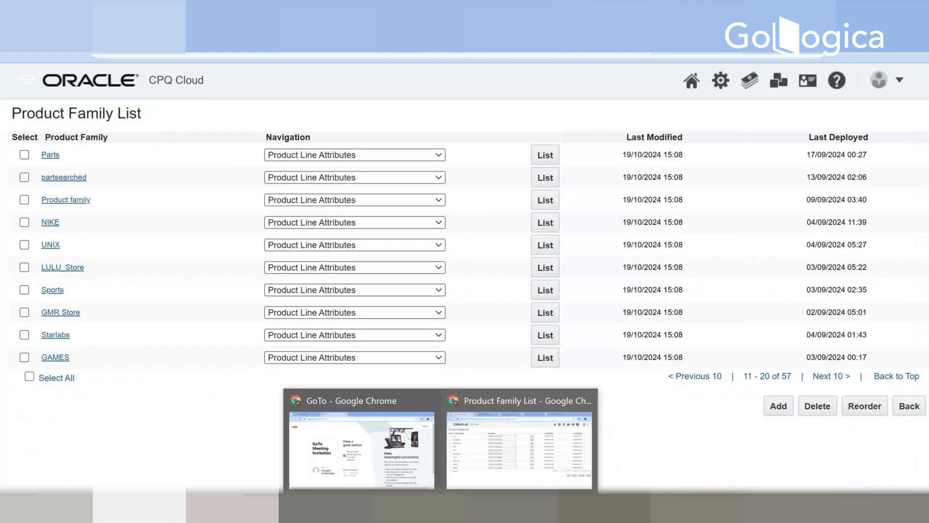
left_click(400, 466)
left_click(524, 470)
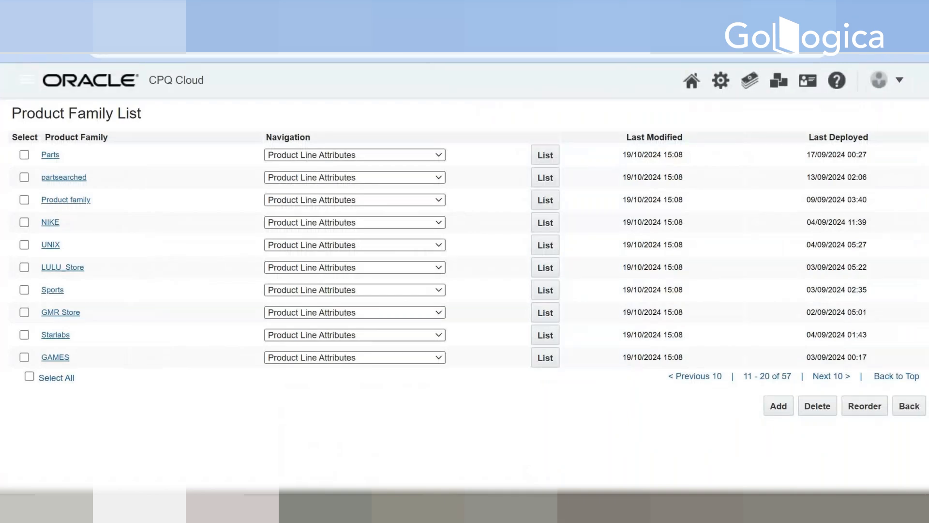
Step: Switch from Notepad to the Home Page Setup page in Chrome and open the model punch-ins of Indoor Sports under GAMES
left_click(499, 487)
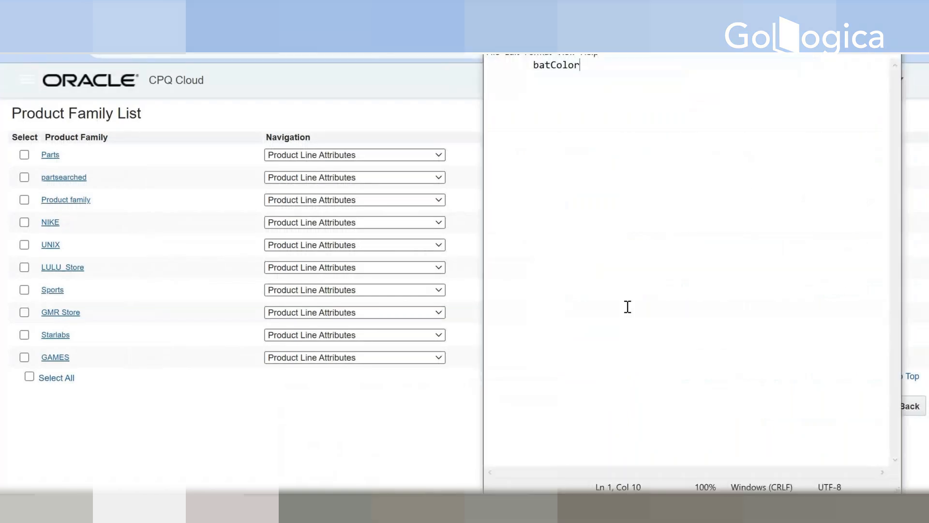
mouse_move(439, 507)
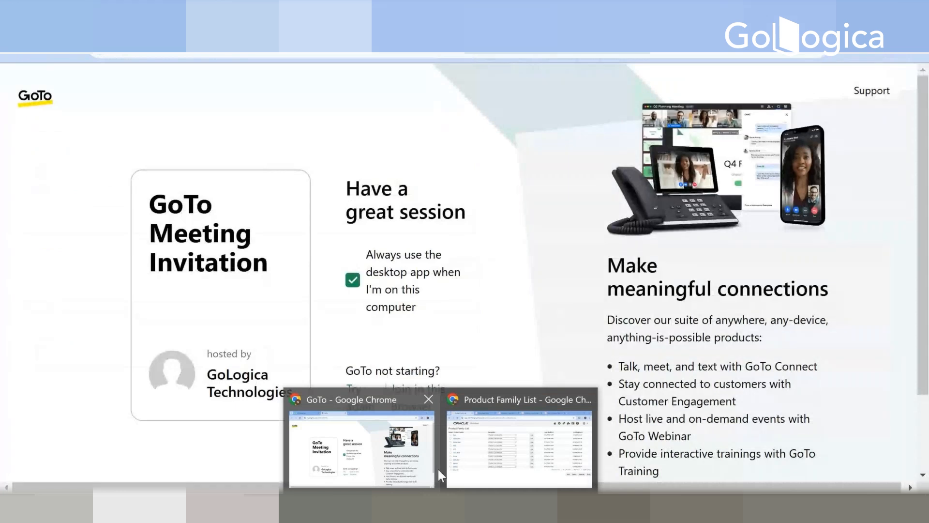
left_click(454, 468)
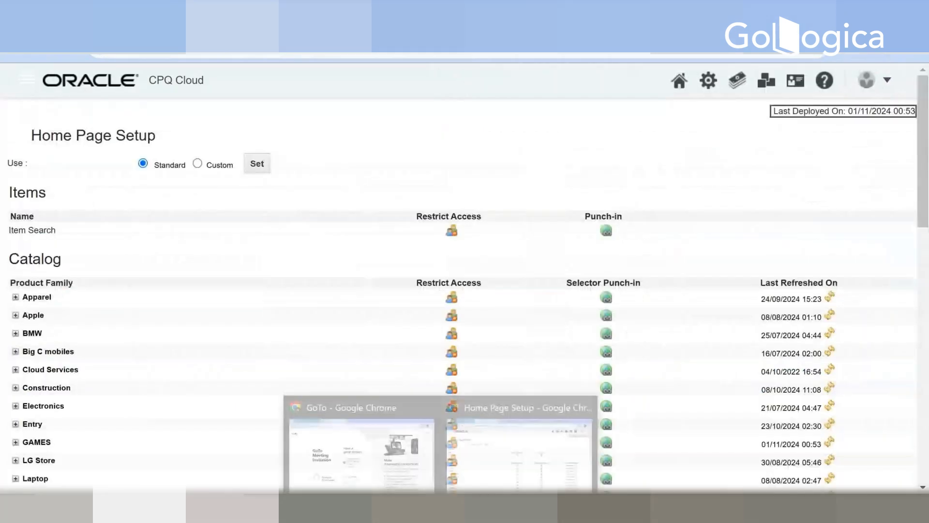
left_click(476, 460)
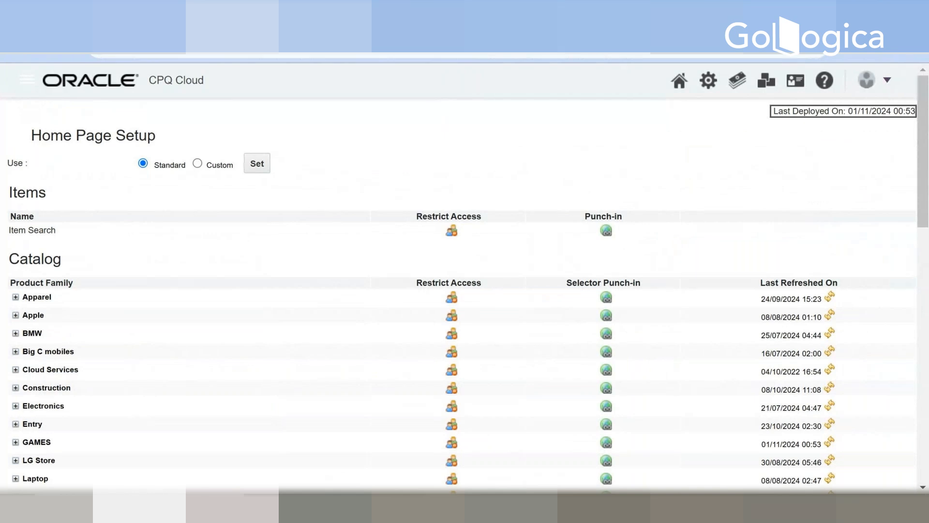
scroll(43, 311, "down", 3)
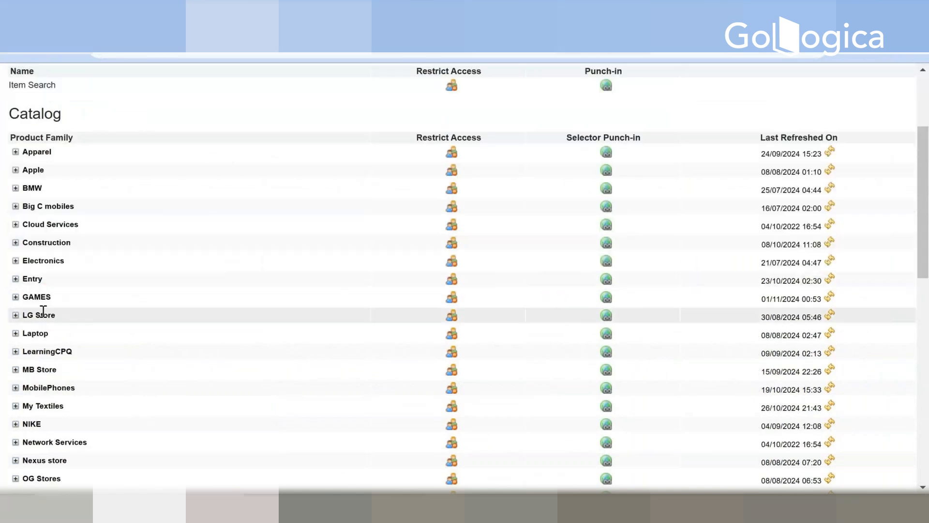
left_click(16, 297)
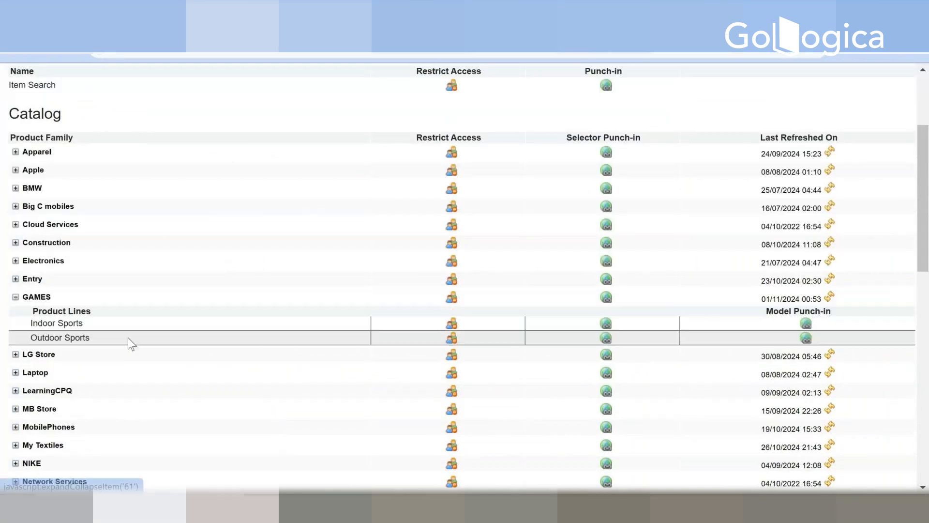
left_click(805, 323)
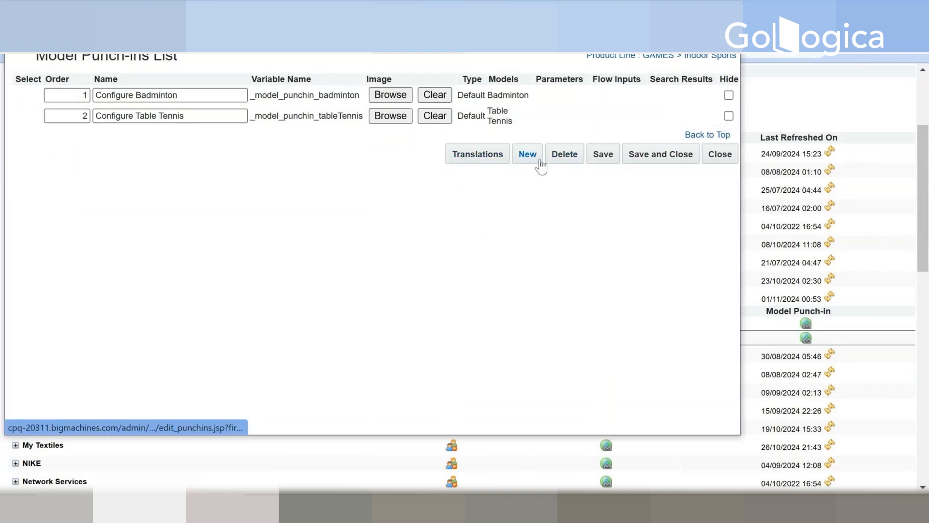
left_click(693, 13)
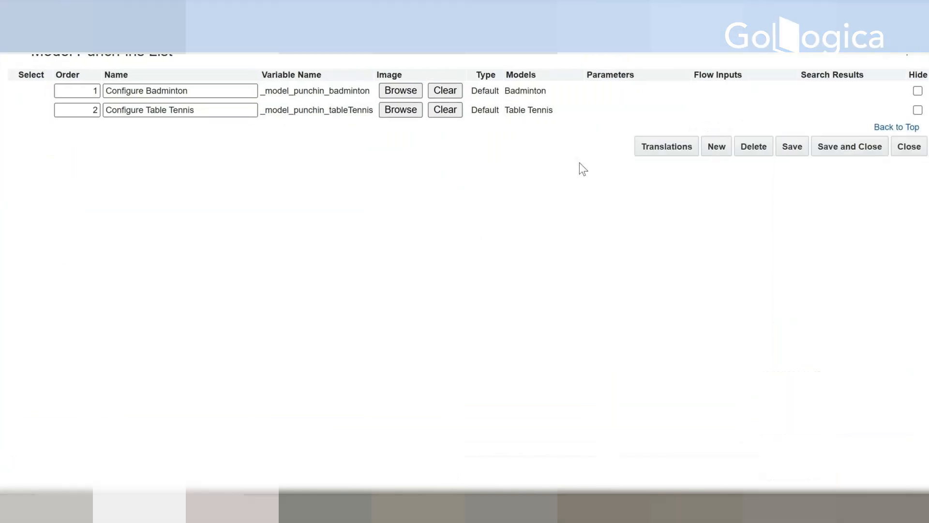
Step: Add a custom Badminton punch-in named Configure Badminton2 with the variable name configureBadminton2
left_click(717, 146)
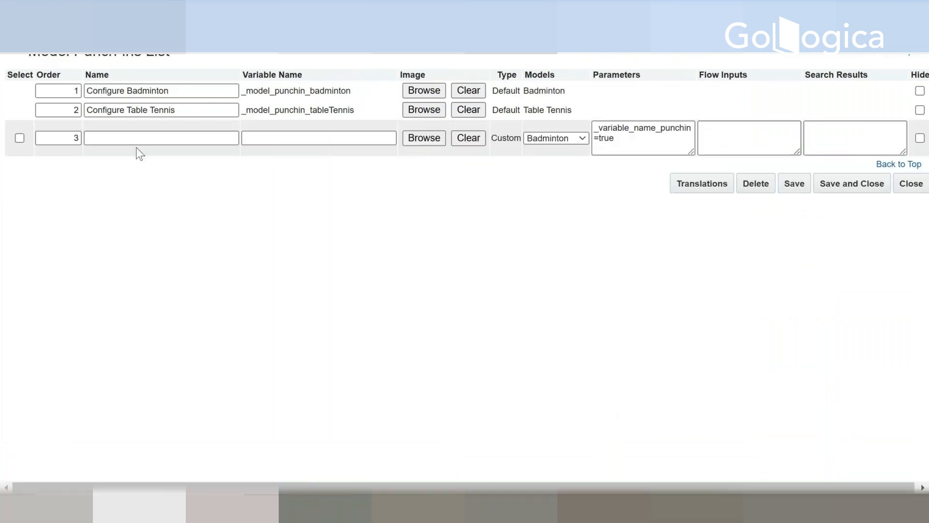
triple_click(183, 94)
key("ctrl+c")
left_click(104, 138)
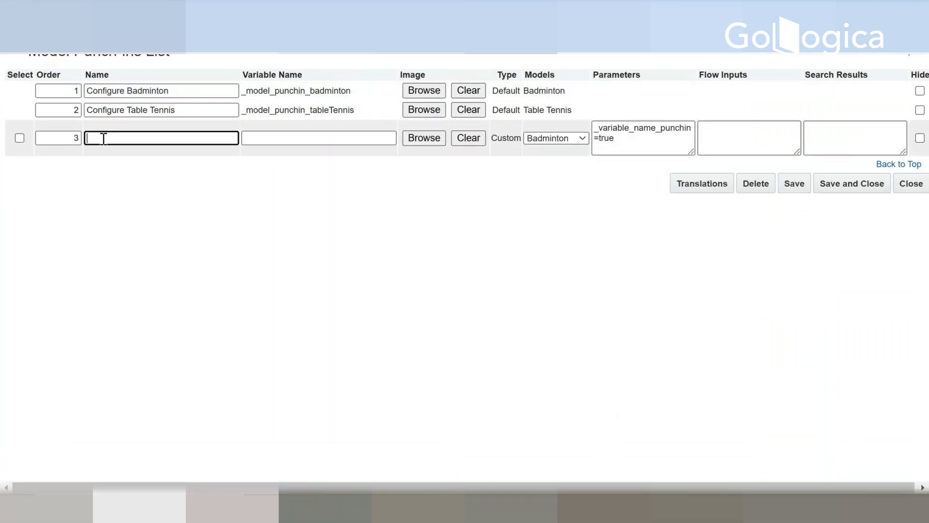
key("ctrl+v")
type("2")
key("Tab")
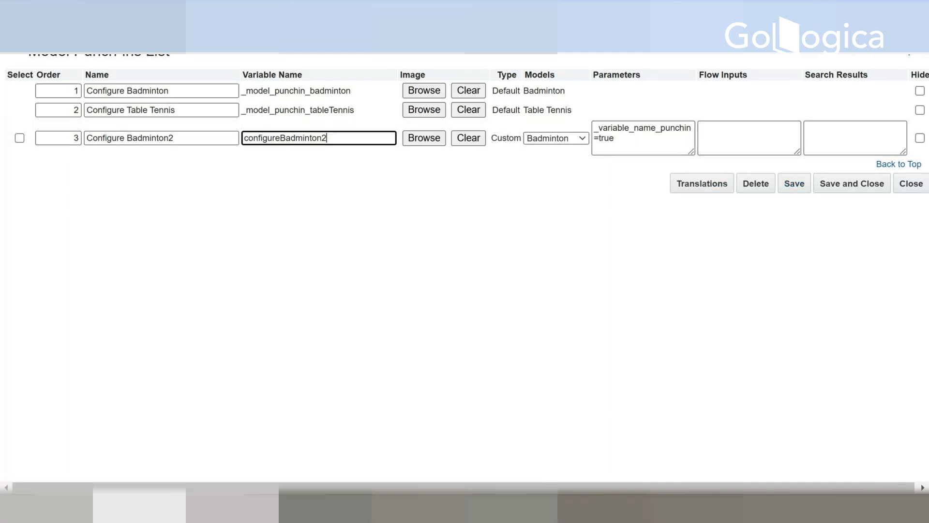
Step: Copy batColor from the Notepad note into the flow inputs of the Configure Badminton2 punch-in
key("alt+Tab")
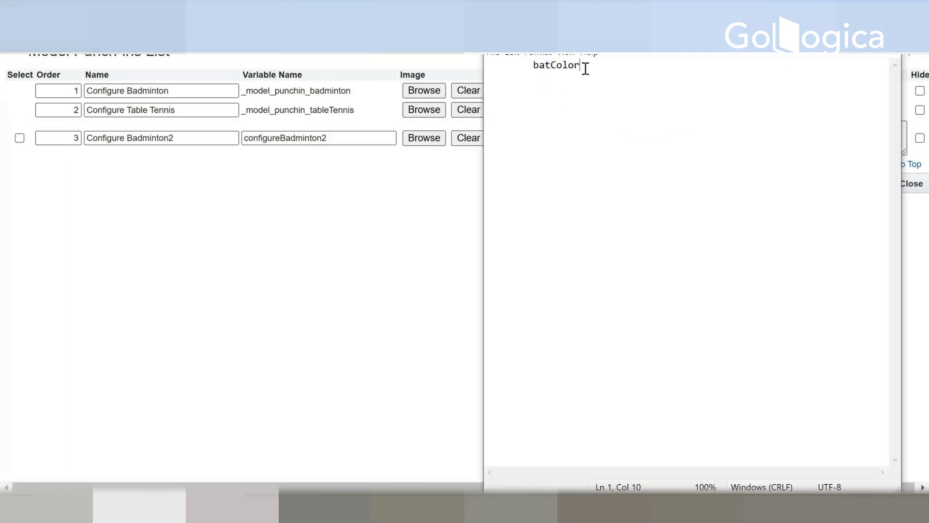
left_click_drag(581, 65, 534, 64)
key("alt+Tab")
left_click(613, 145)
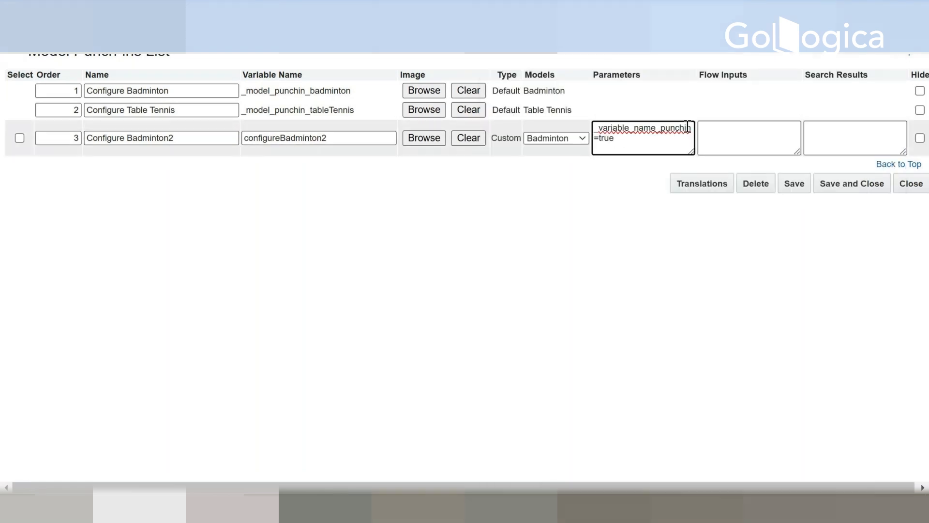
left_click_drag(690, 129, 596, 129)
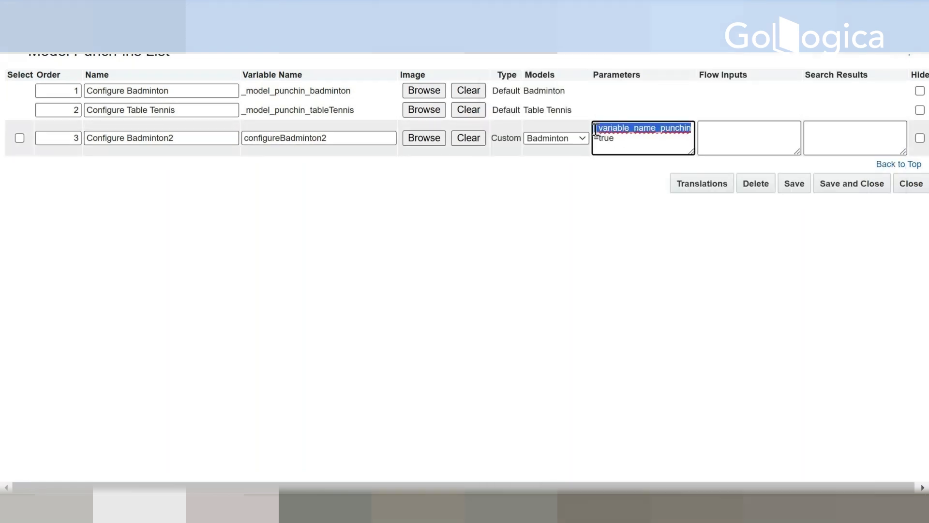
left_click(620, 143)
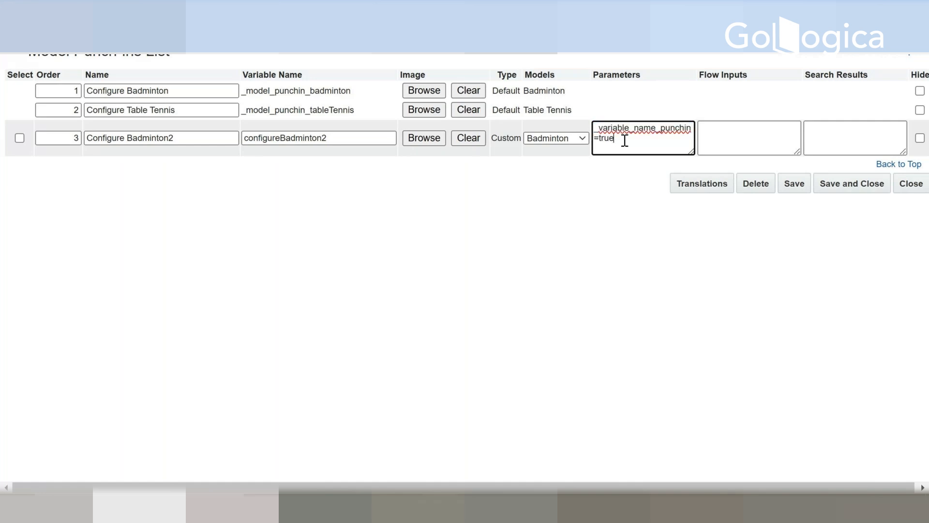
left_click_drag(691, 128, 576, 127)
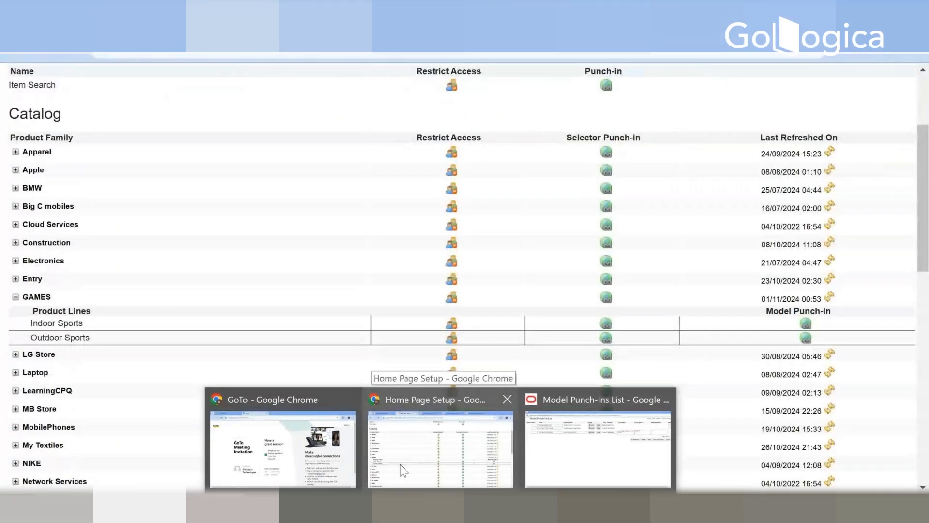
Step: Switch to the Bat Color attribute editor and examine its menu entries and their variable names
left_click(403, 470)
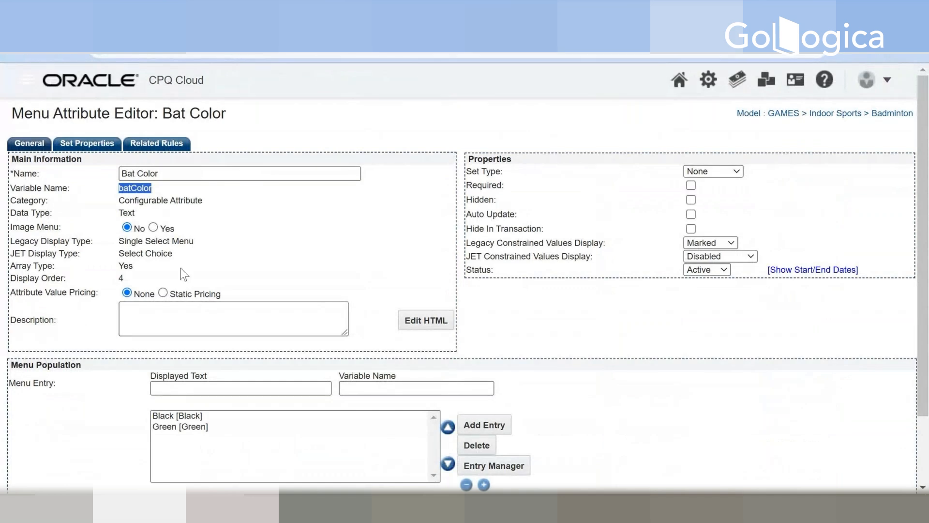
left_click(178, 415)
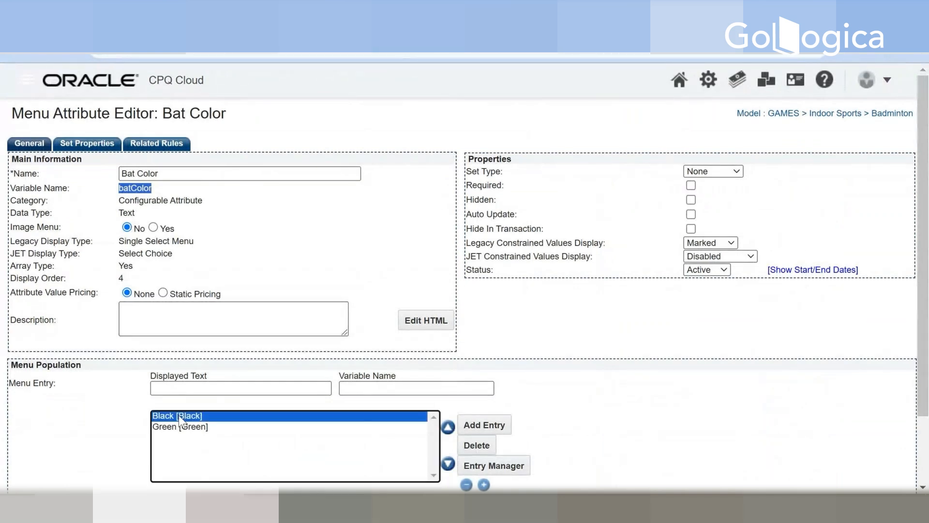
scroll(385, 420, "down", 2)
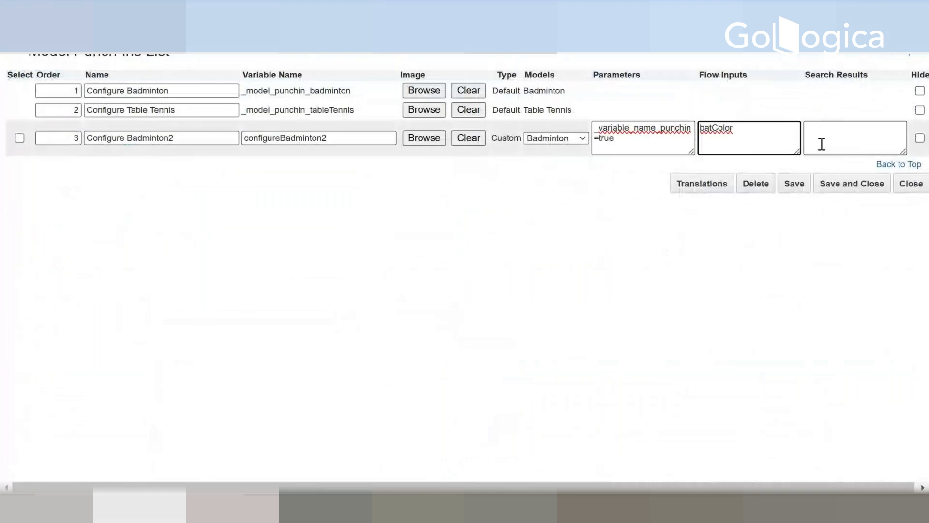
left_click(822, 141)
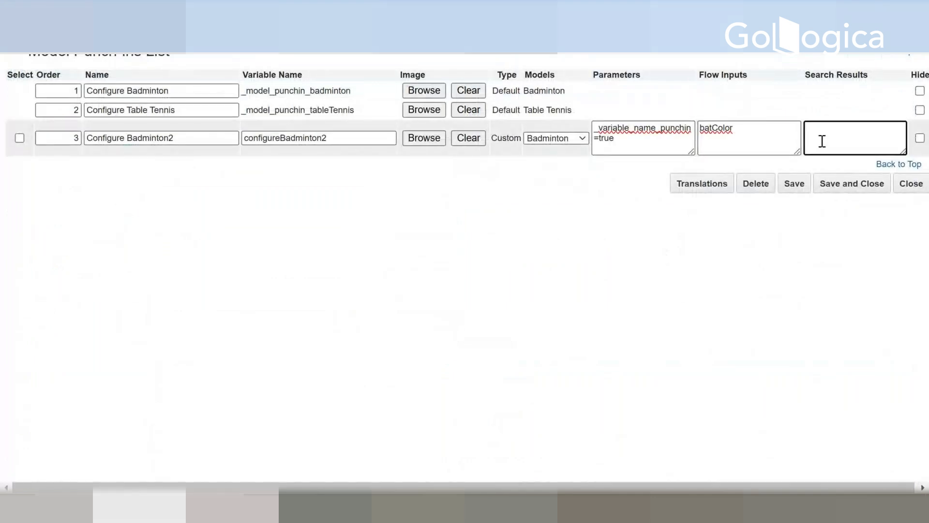
type("Ba")
key("BackSpace")
type("lack")
left_click_drag(847, 129, 791, 129)
key("BackSpace")
Step: Extend the flow inputs of the Configure Badminton2 punch-in to batColor+Black
left_click(742, 130)
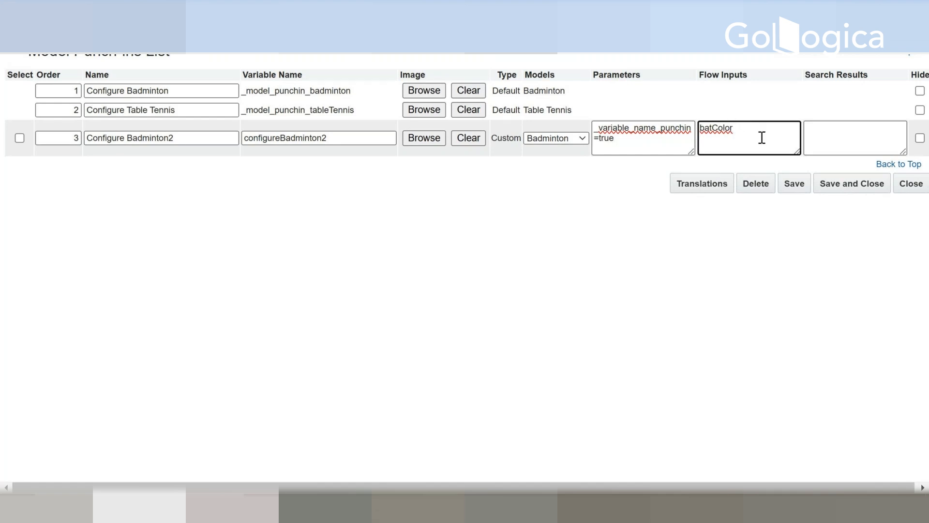
type("+Black")
key("alt+Tab")
key("alt+Tab")
type("+Green")
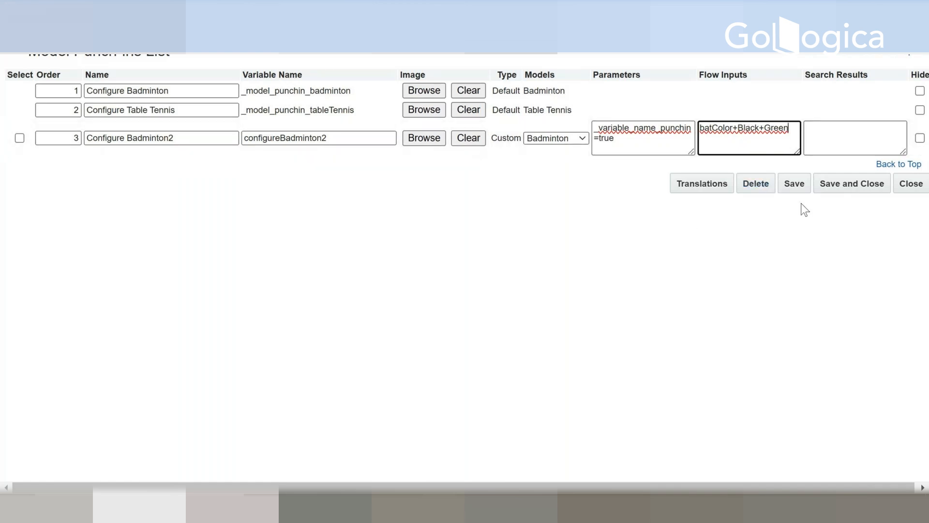
key("BackSpace")
key("BackSpace")
key("BackSpace")
key("BackSpace")
key("BackSpace")
key("BackSpace")
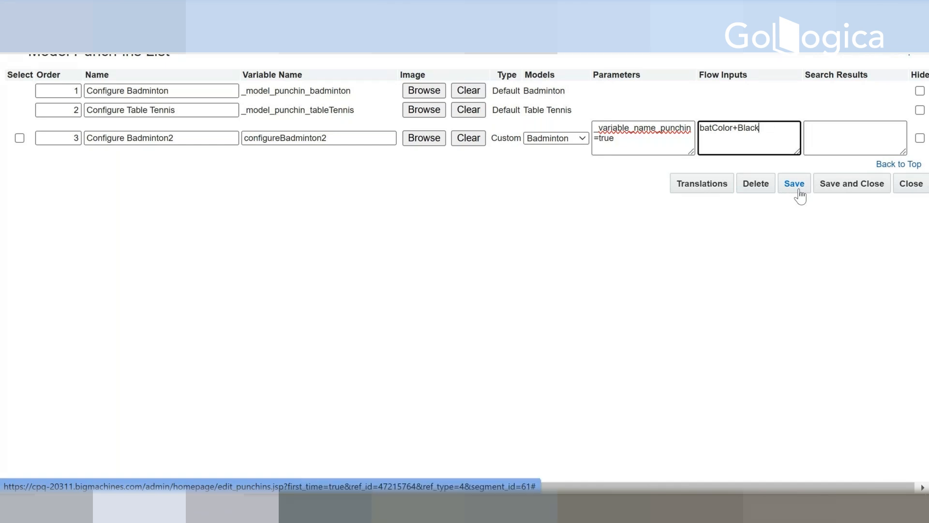
Step: Save the Configure Badminton2 punch-in and close the Model Punch-ins List
left_click(804, 193)
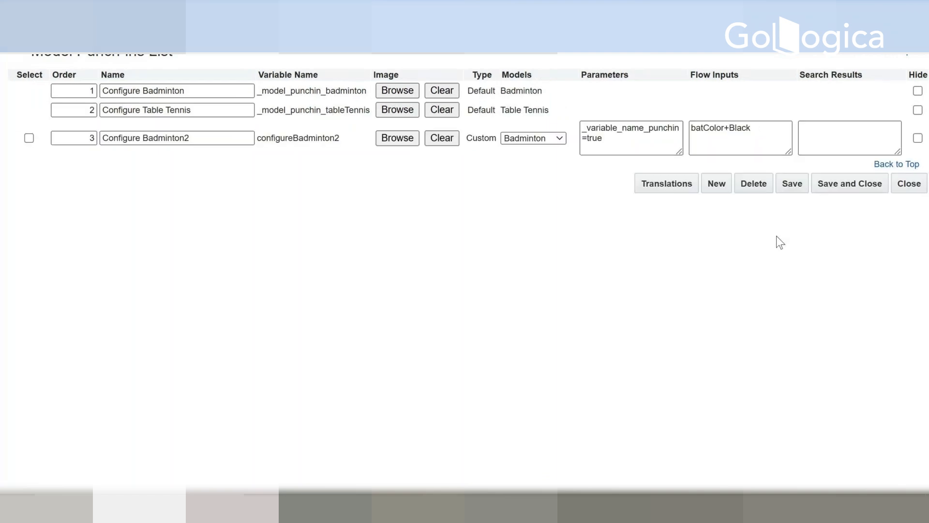
left_click(864, 185)
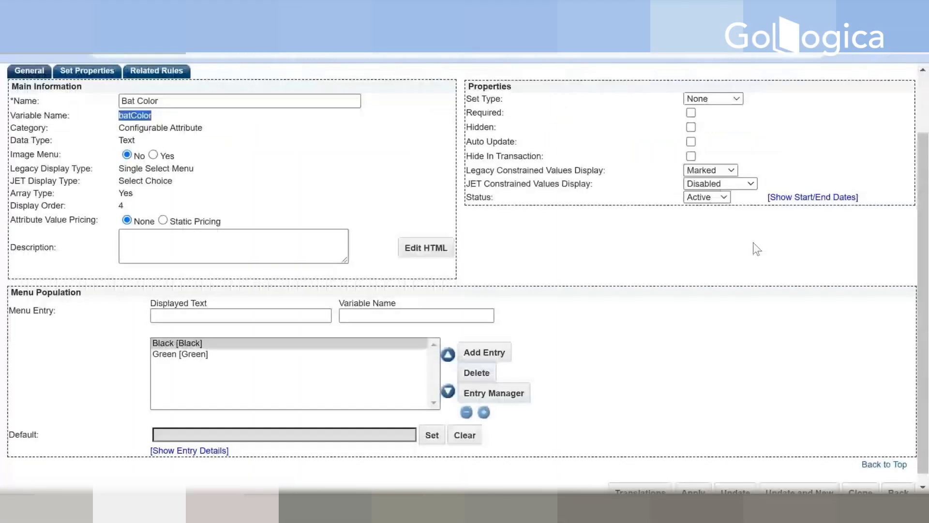
Step: Return to Home Page Setup and deploy the home page from the Deployment Center
scroll(745, 249, "down", 1)
scroll(732, 260, "up", 2)
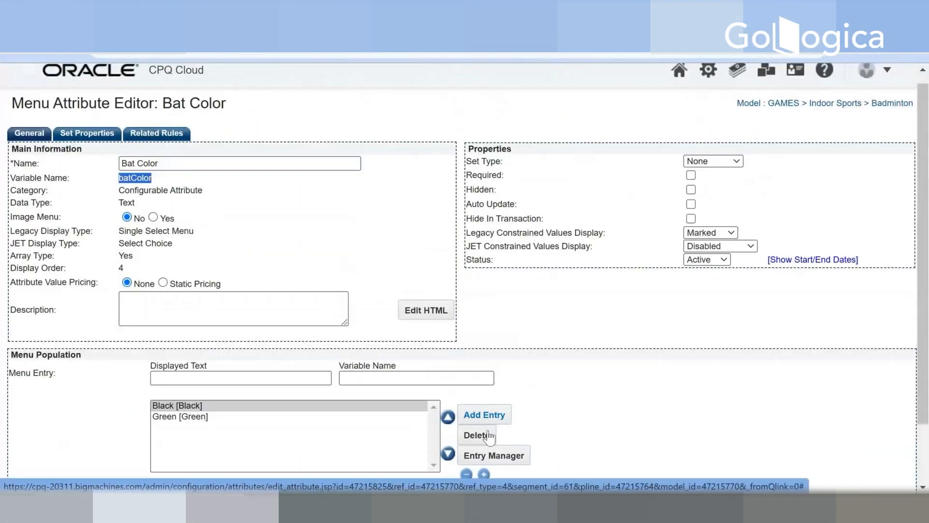
left_click(441, 506)
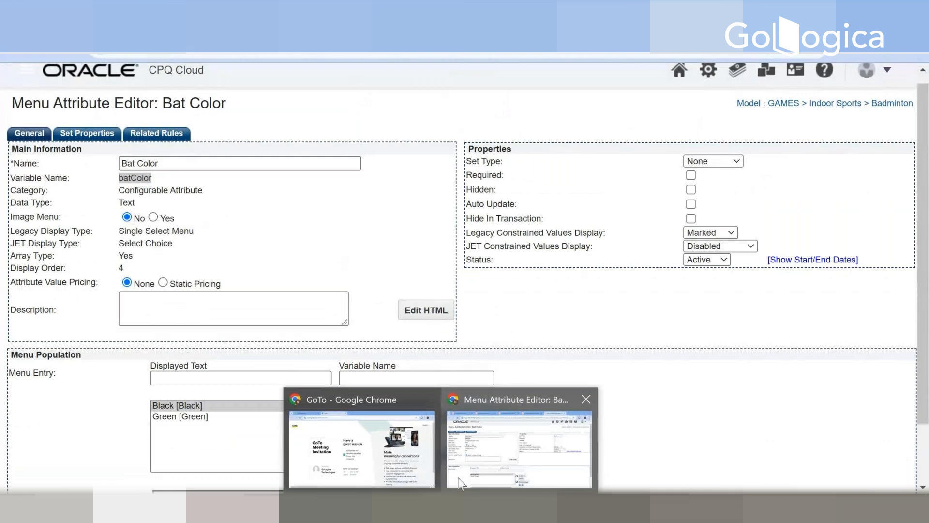
left_click(458, 477)
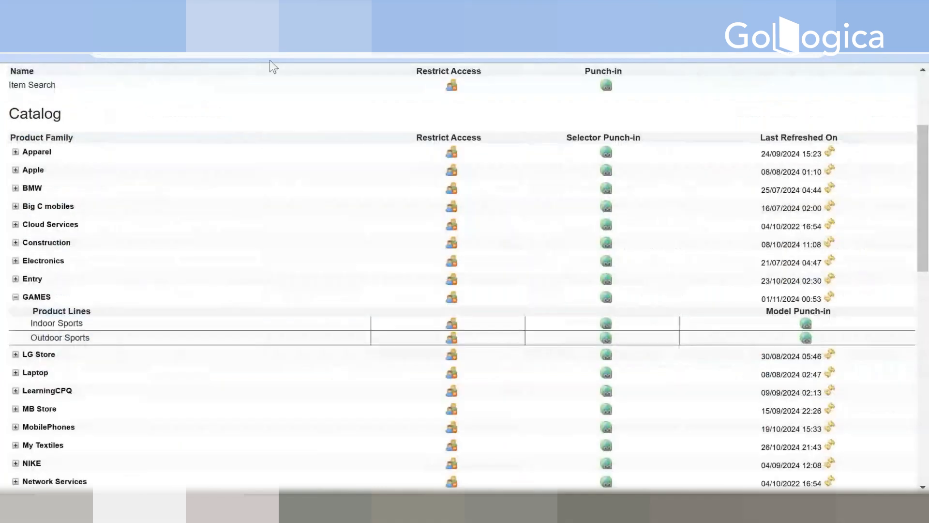
scroll(577, 344, "down", 1)
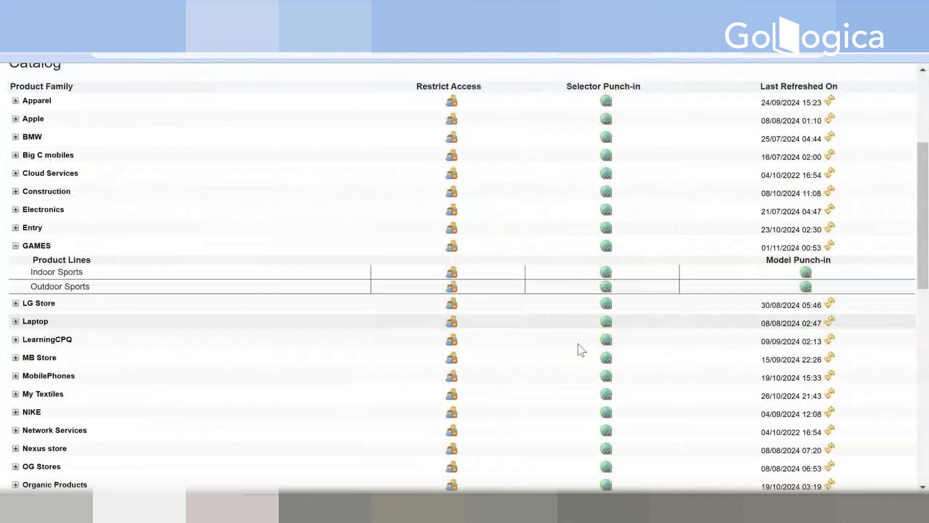
scroll(637, 381, "down", 10)
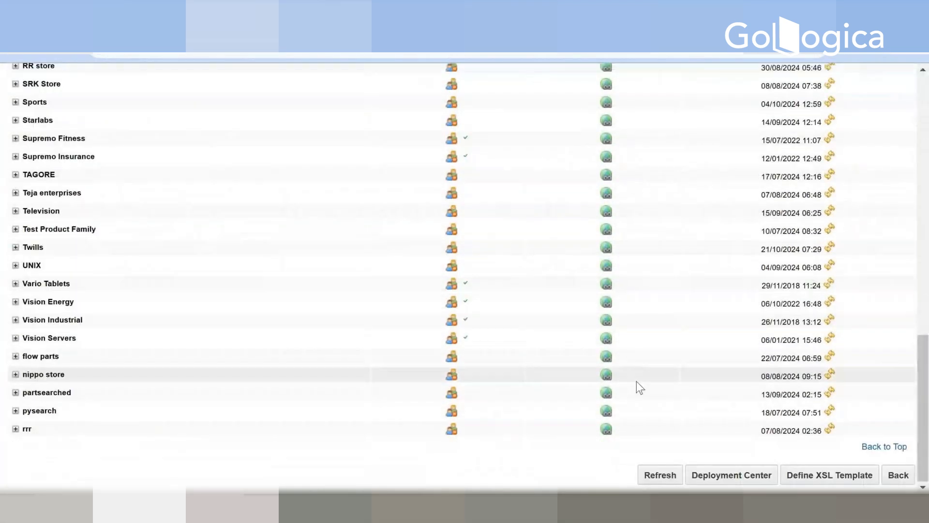
left_click(709, 477)
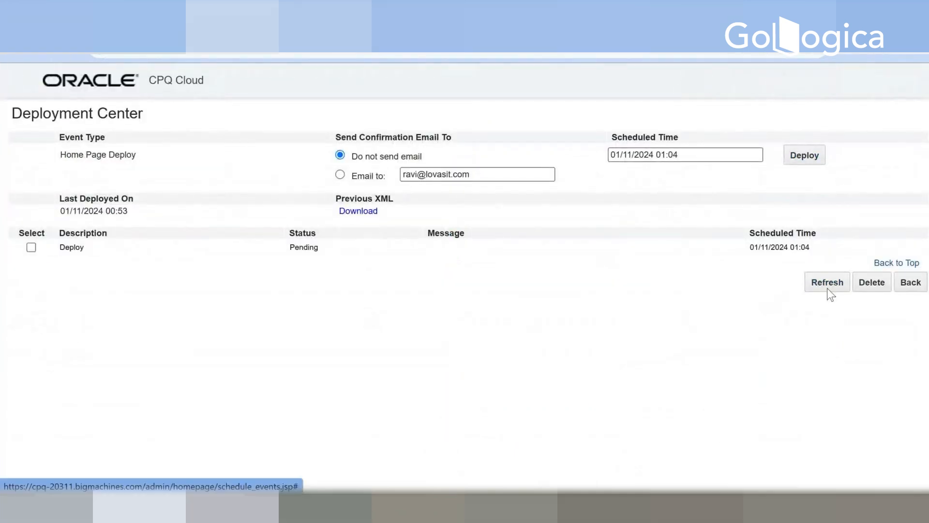
Step: Refresh the Deployment Center to check the status of the home page deployment
left_click(827, 291)
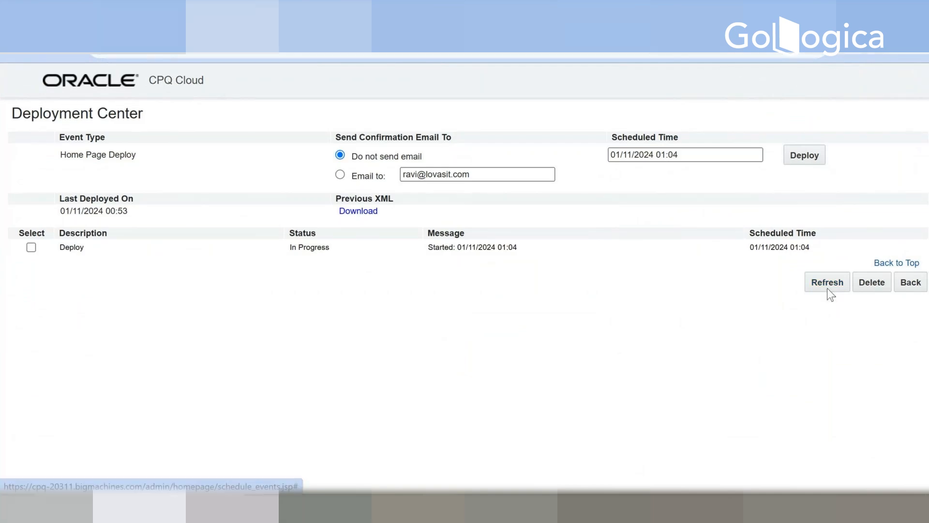
left_click(827, 290)
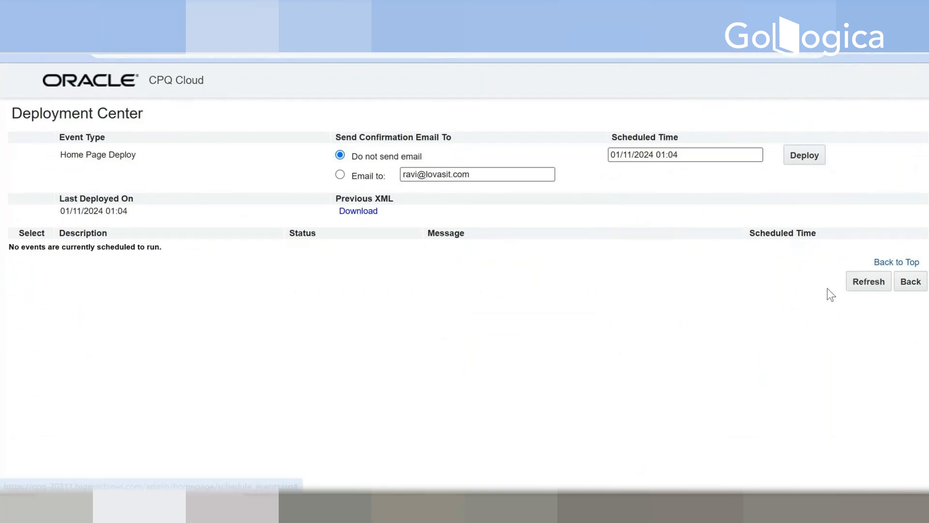
left_click(856, 287)
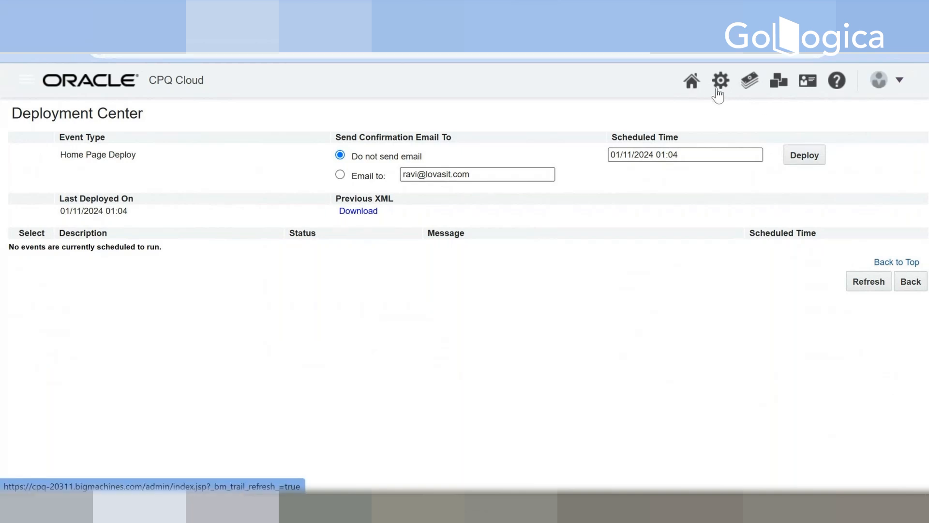
Step: Reopen Home Page Setup from the administration page and expand the GAMES product family in the catalog
left_click(720, 81)
scroll(320, 199, "down", 7)
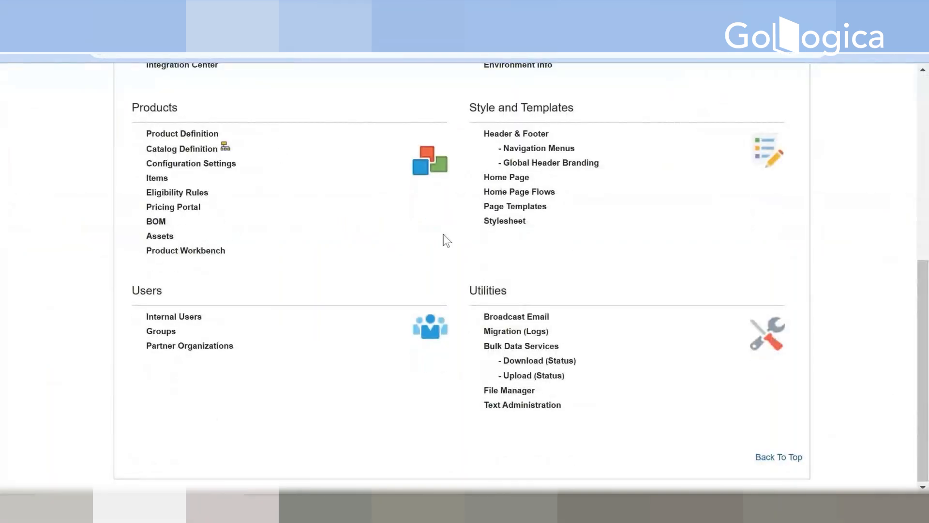
scroll(455, 236, "up", 2)
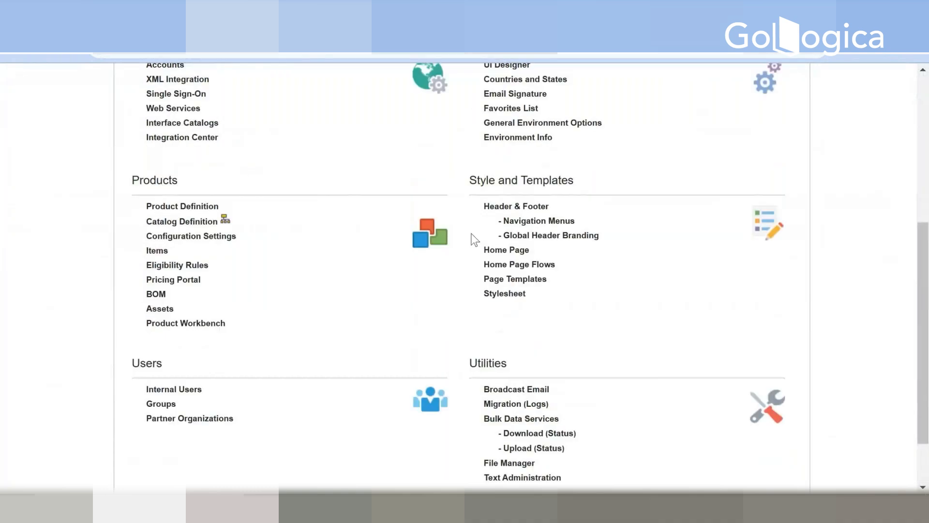
left_click(514, 255)
scroll(574, 271, "down", 3)
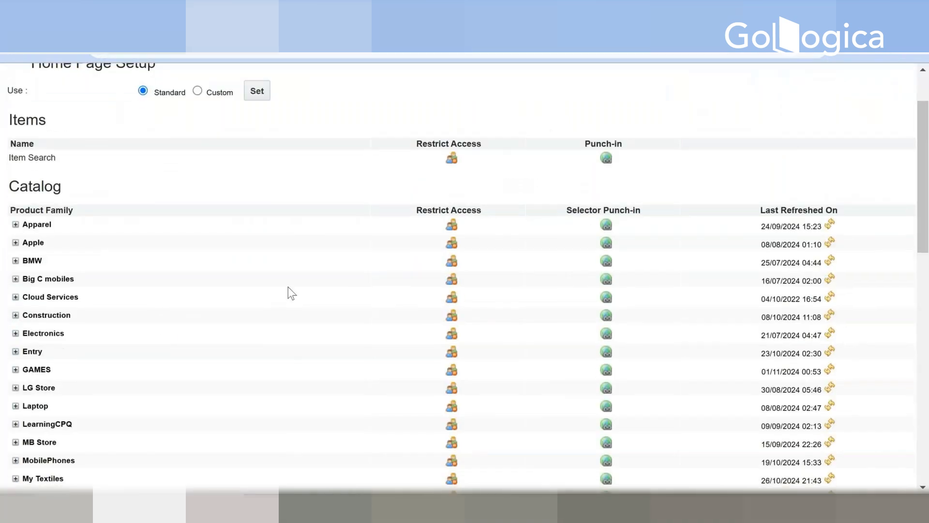
scroll(29, 299, "down", 2)
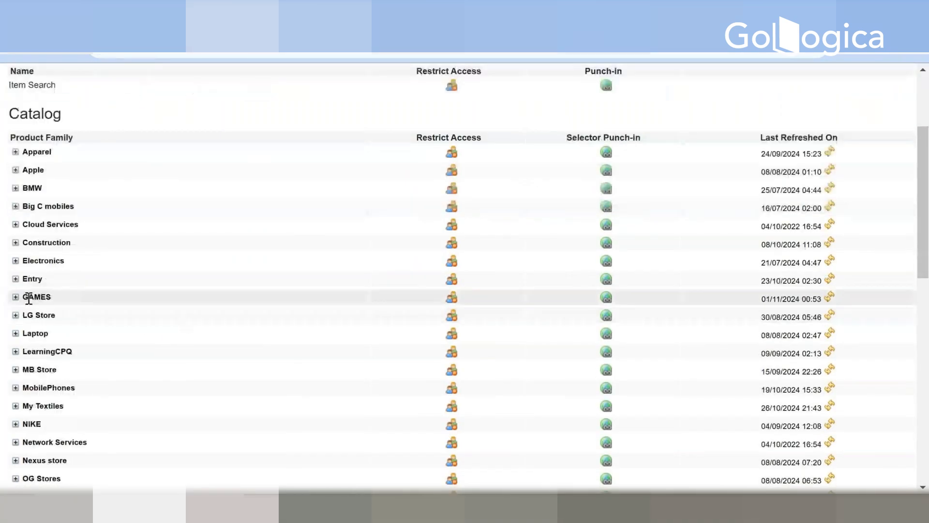
left_click(16, 296)
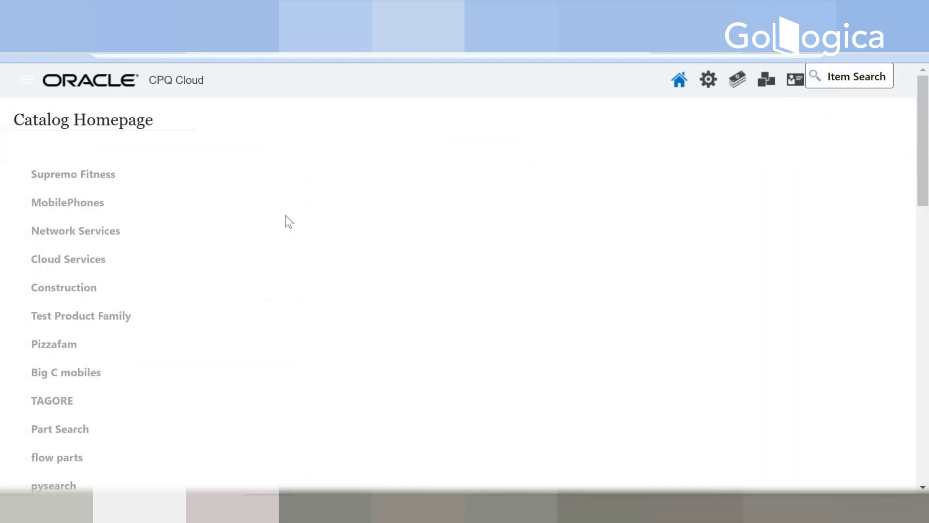
Step: Examine the product family list on the Catalog Homepage, checking for the GAMES entry and its models
scroll(141, 314, "down", 6)
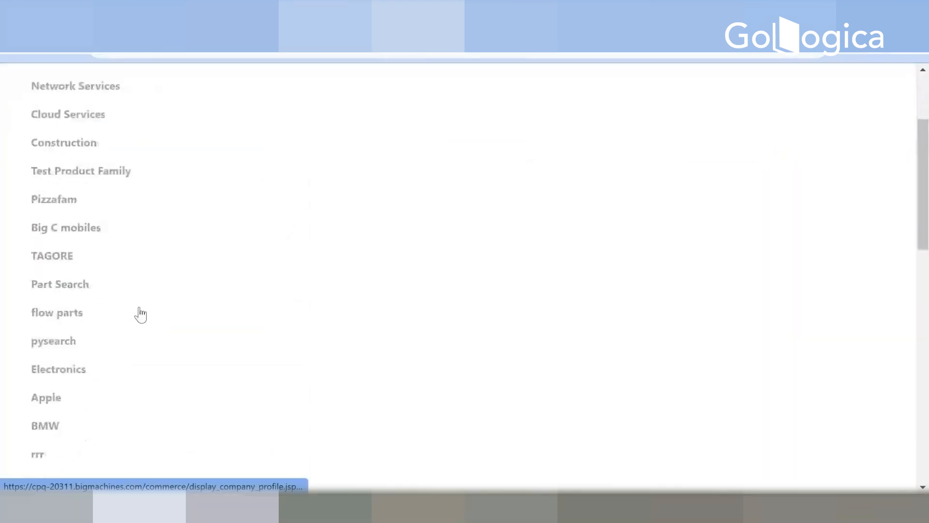
scroll(141, 315, "down", 5)
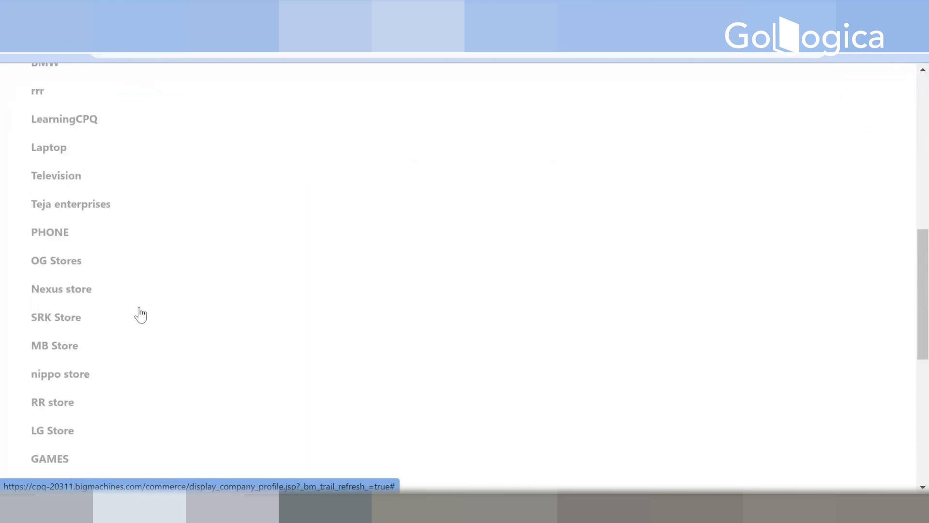
scroll(53, 465, "up", 9)
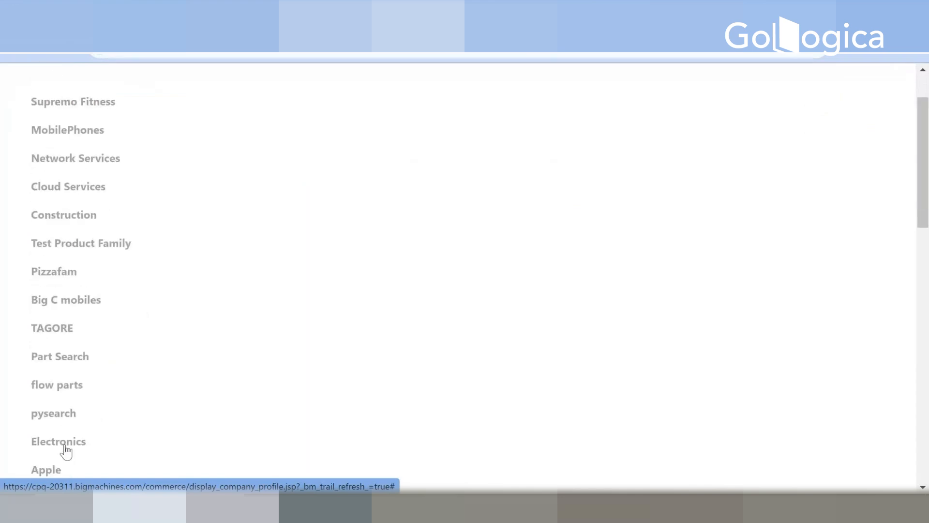
scroll(80, 419, "down", 15)
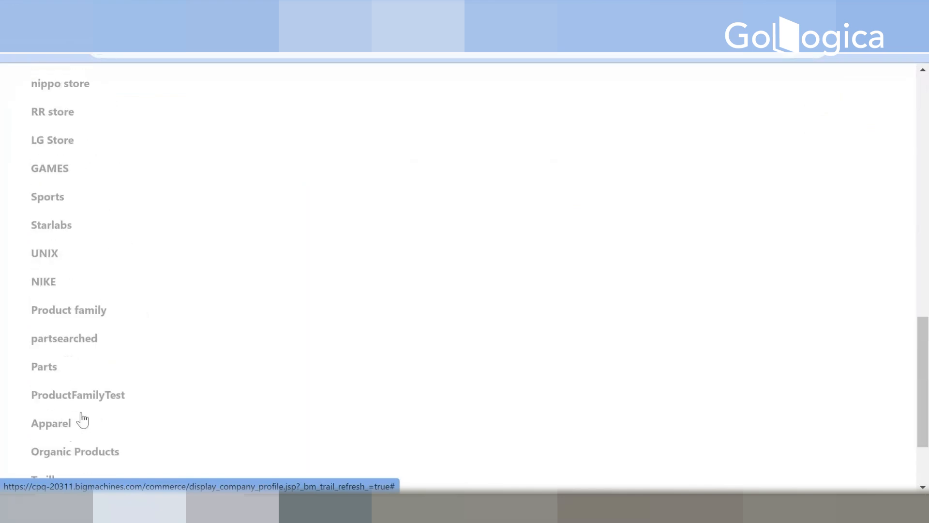
scroll(56, 166, "up", 15)
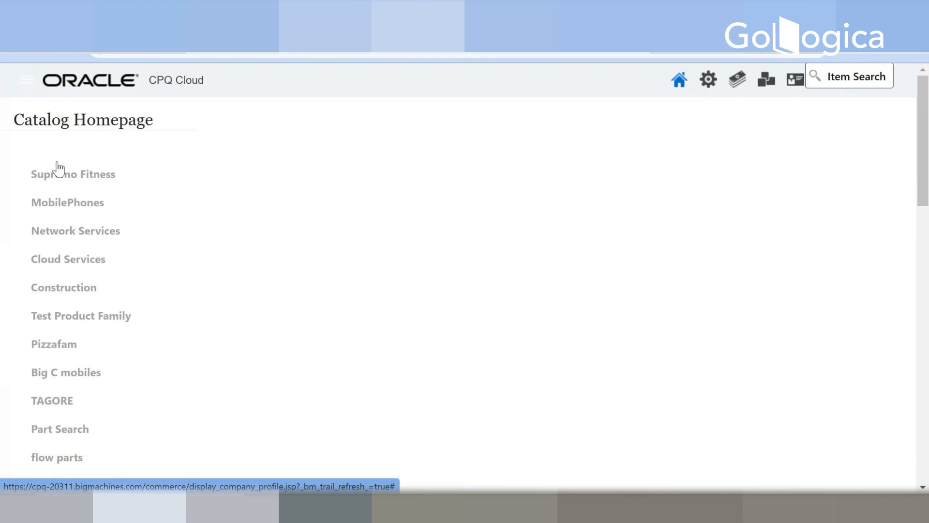
scroll(92, 196, "down", 13)
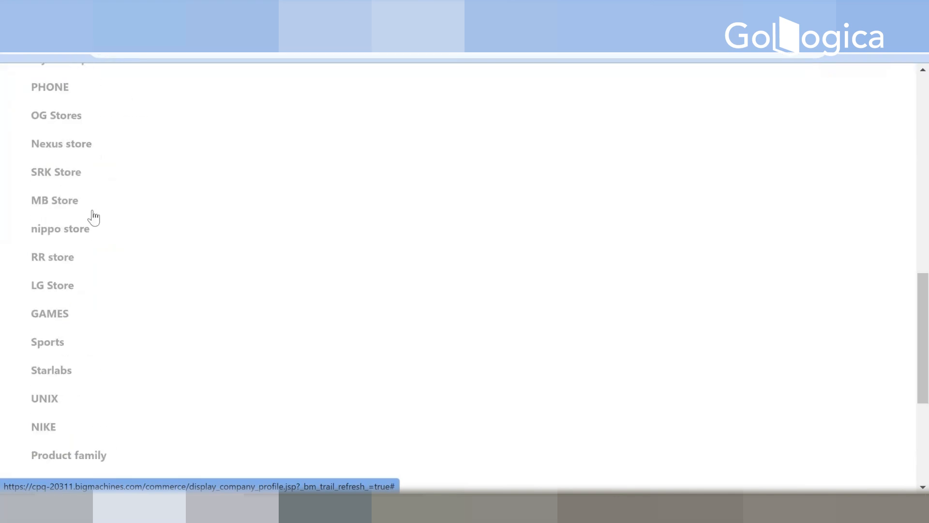
scroll(63, 320, "up", 13)
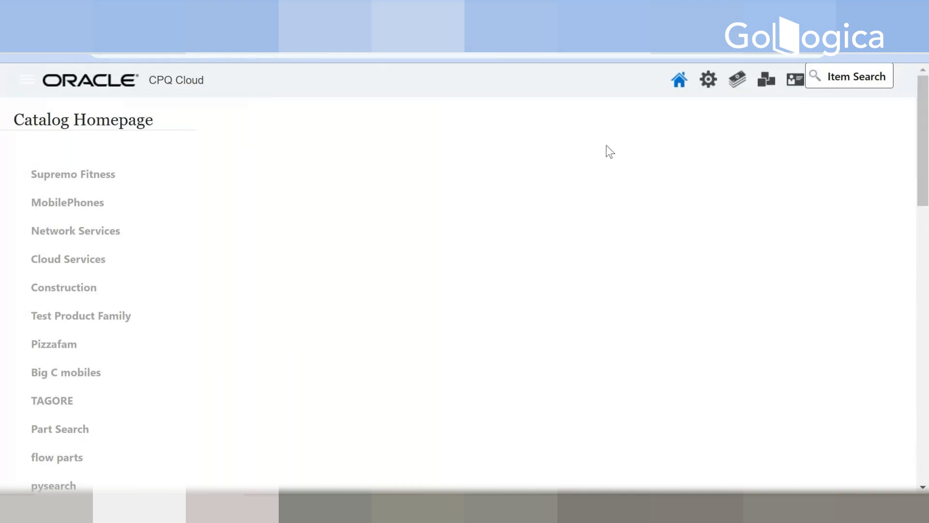
scroll(606, 155, "down", 5)
scroll(414, 218, "down", 6)
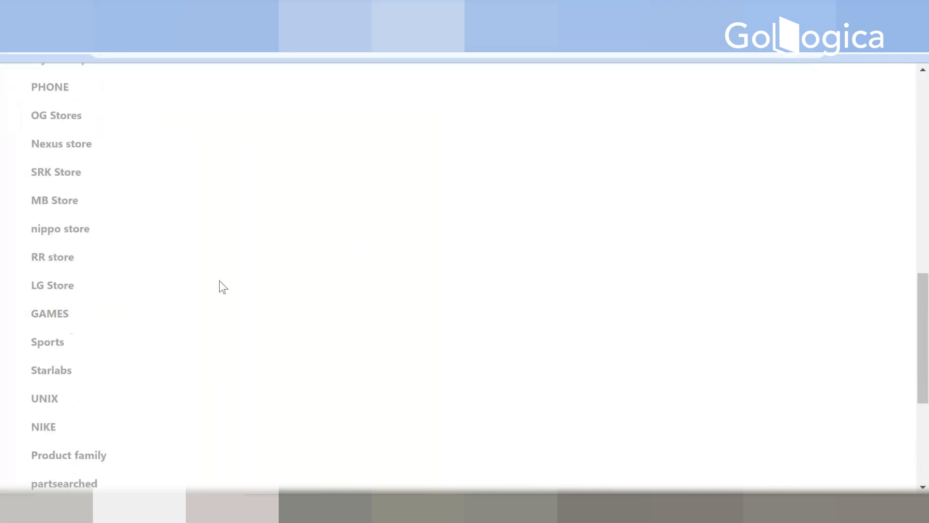
scroll(66, 329, "up", 10)
scroll(71, 312, "down", 12)
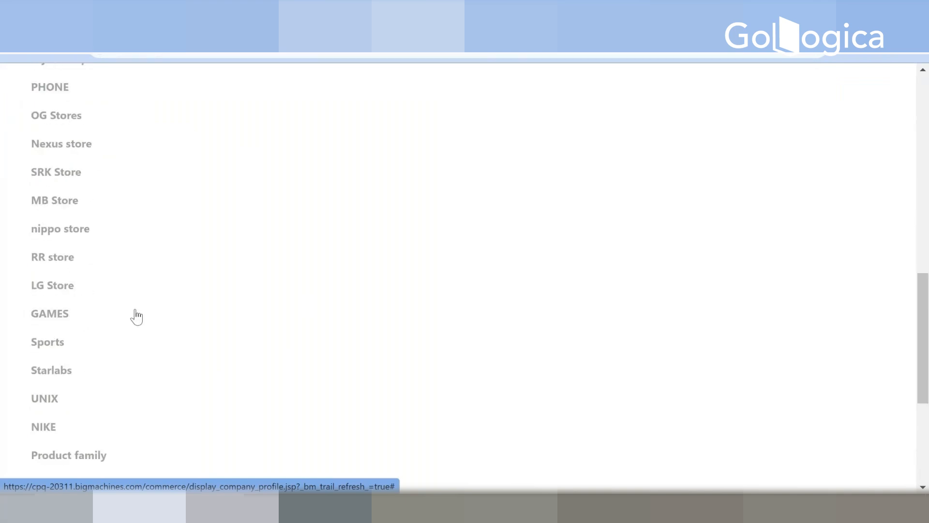
scroll(73, 319, "up", 12)
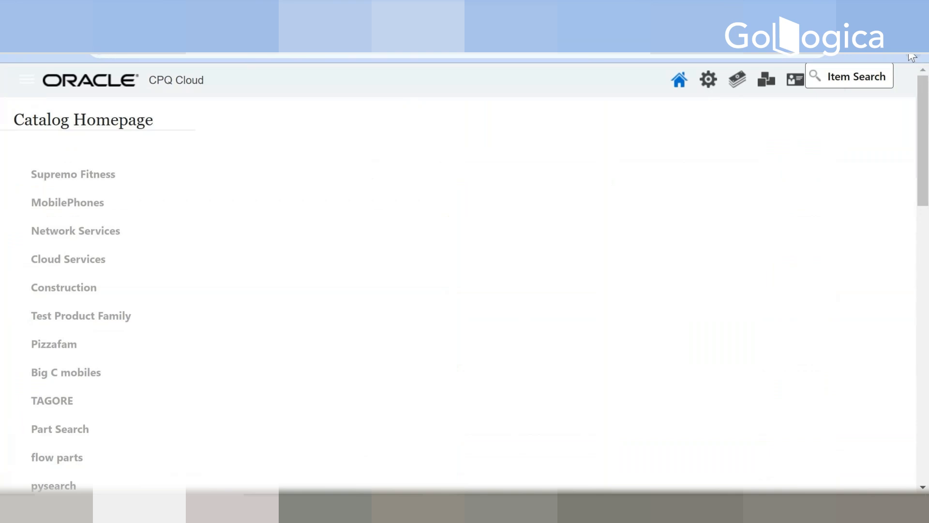
Step: Try to reach the CPQ login form through the saved CPQ bookmark in an incognito window
left_click(910, 54)
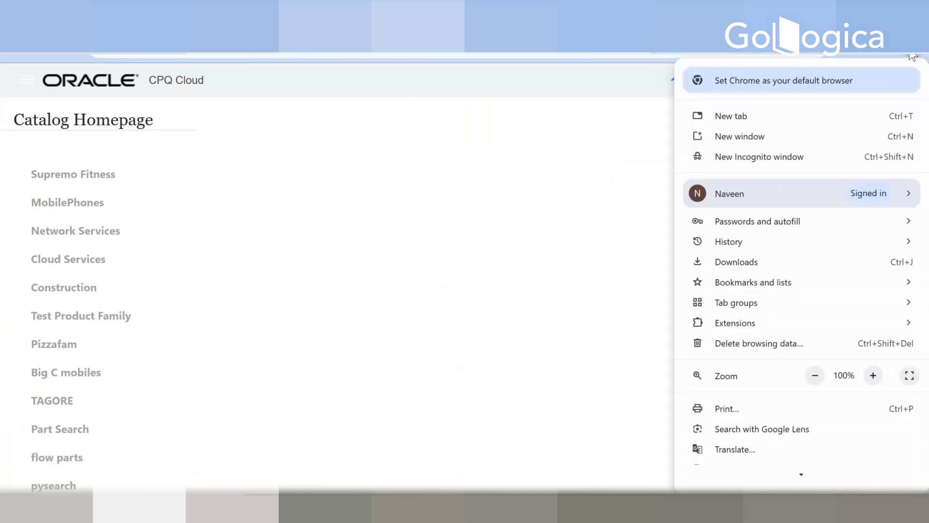
left_click(764, 157)
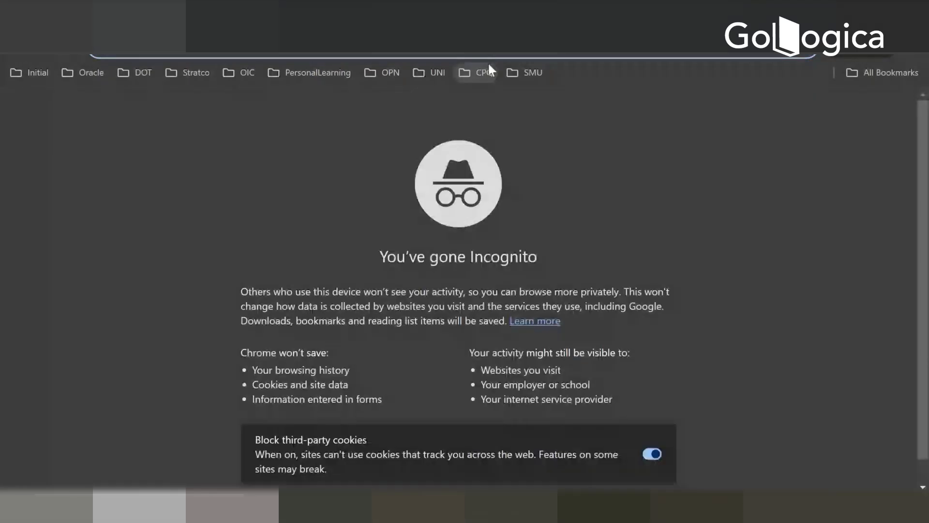
left_click(478, 73)
left_click(495, 105)
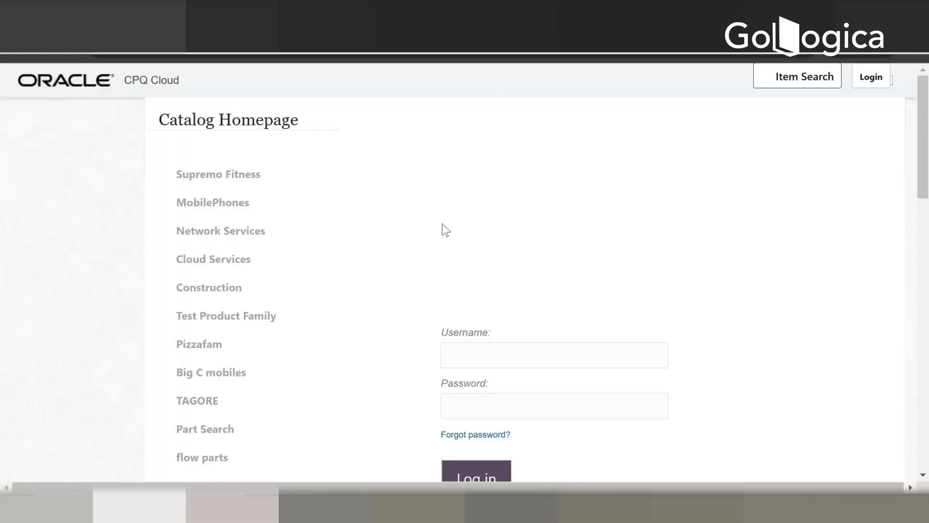
left_click(468, 353)
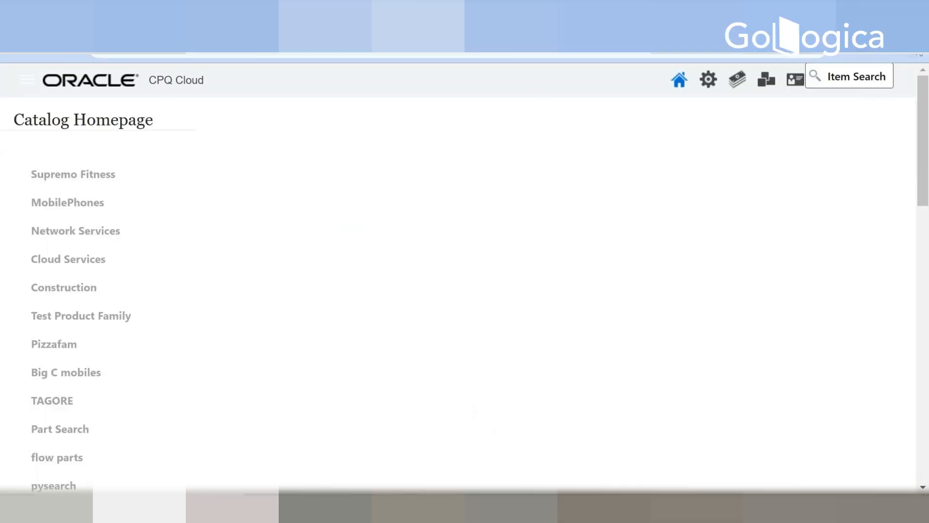
Step: Look through the Chrome settings for Performance, Privacy and security, Autofill and passwords, Search engine and Default browser
left_click(920, 54)
scroll(719, 440, "down", 2)
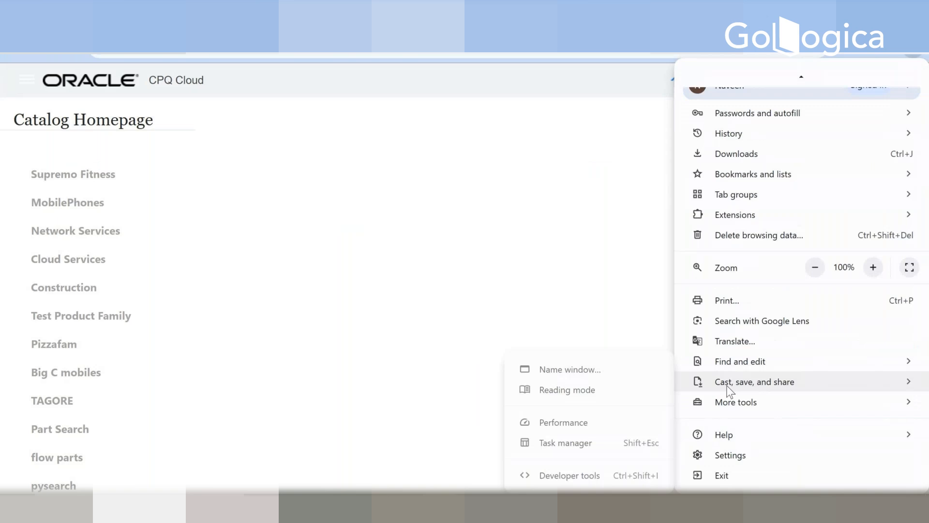
left_click(722, 451)
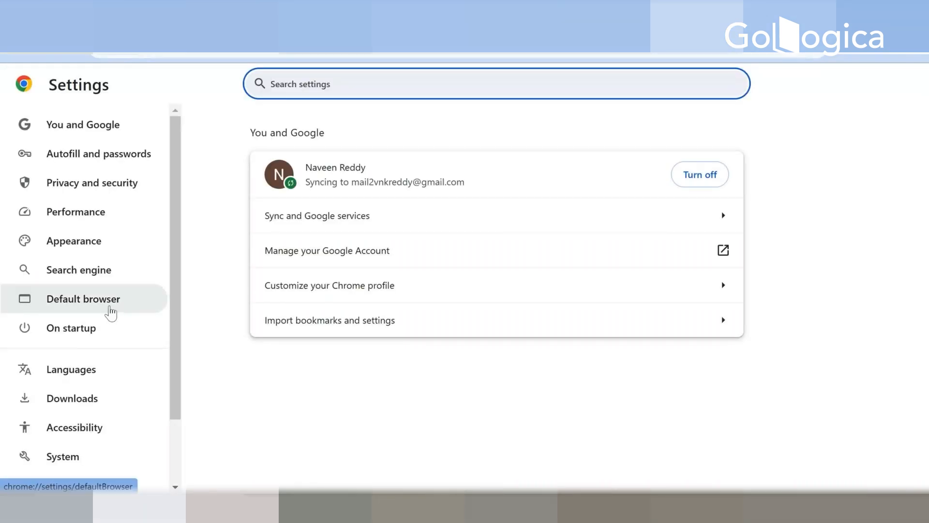
left_click(77, 224)
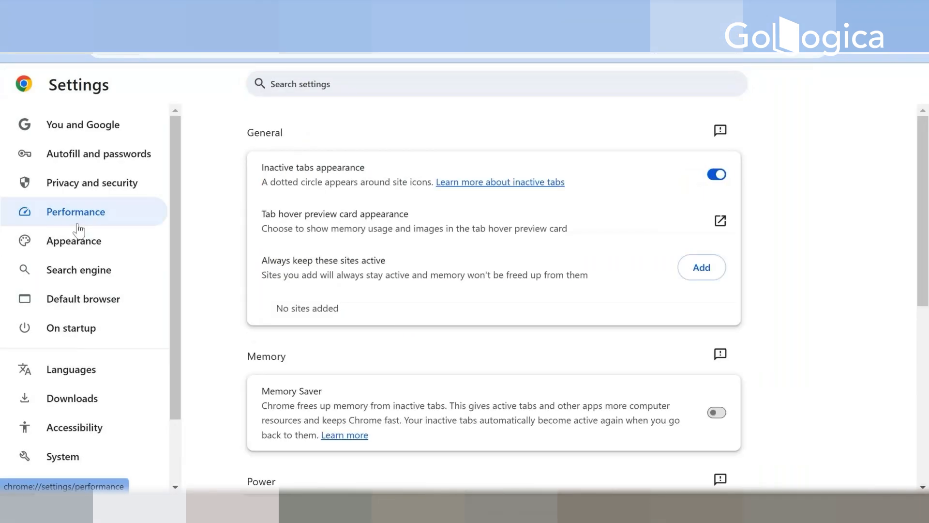
left_click(58, 182)
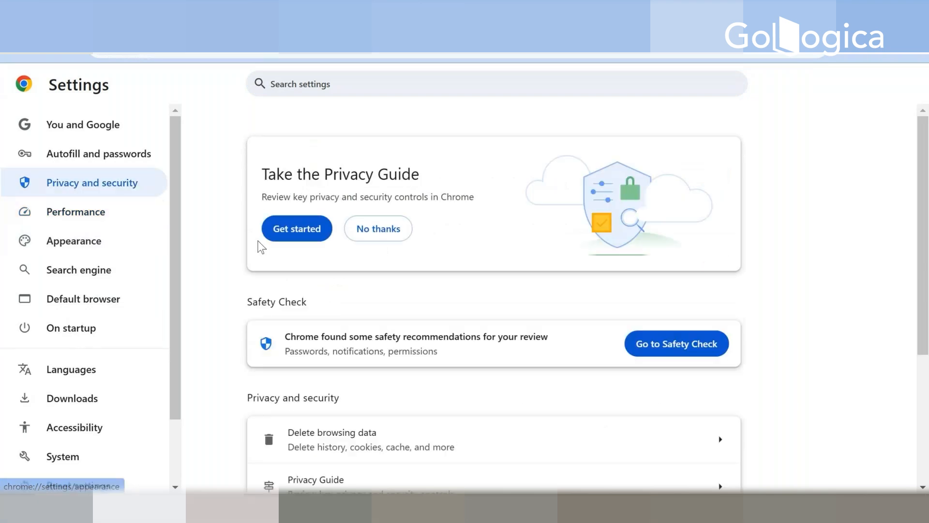
scroll(373, 315, "down", 4)
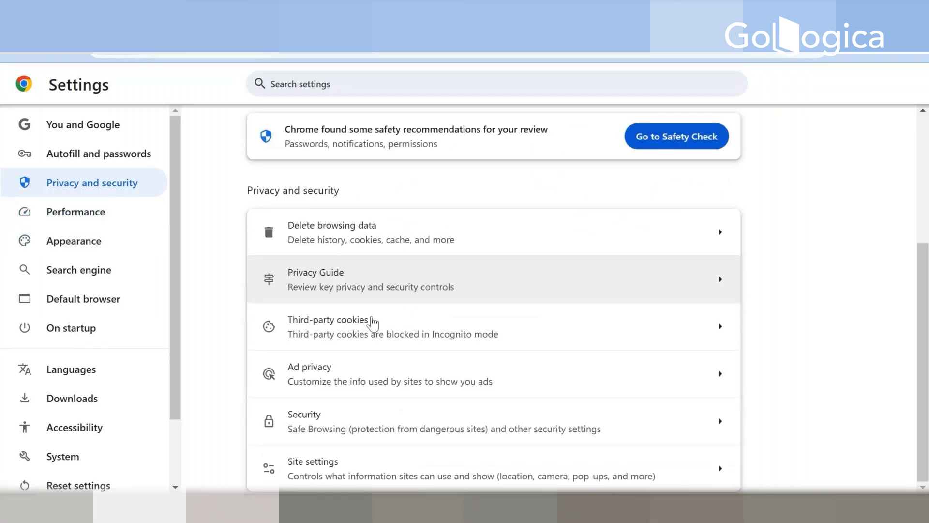
left_click(91, 154)
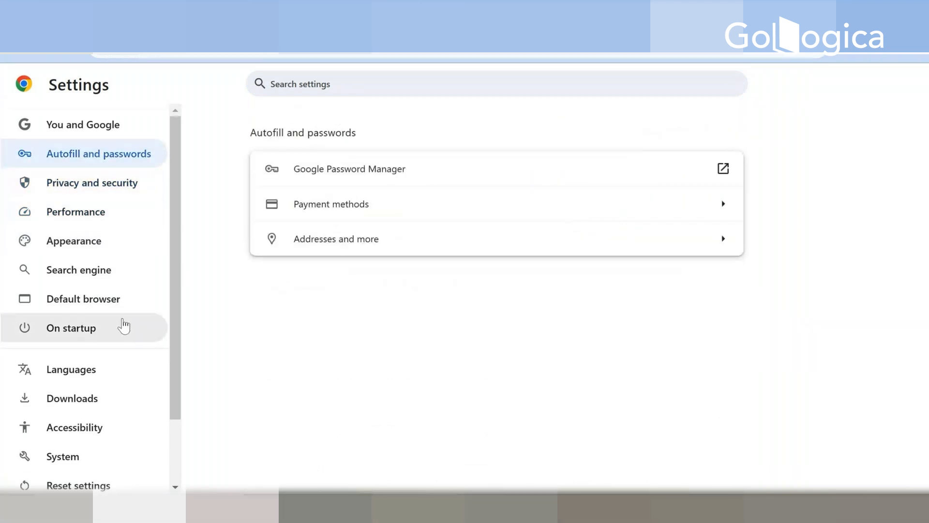
left_click(60, 270)
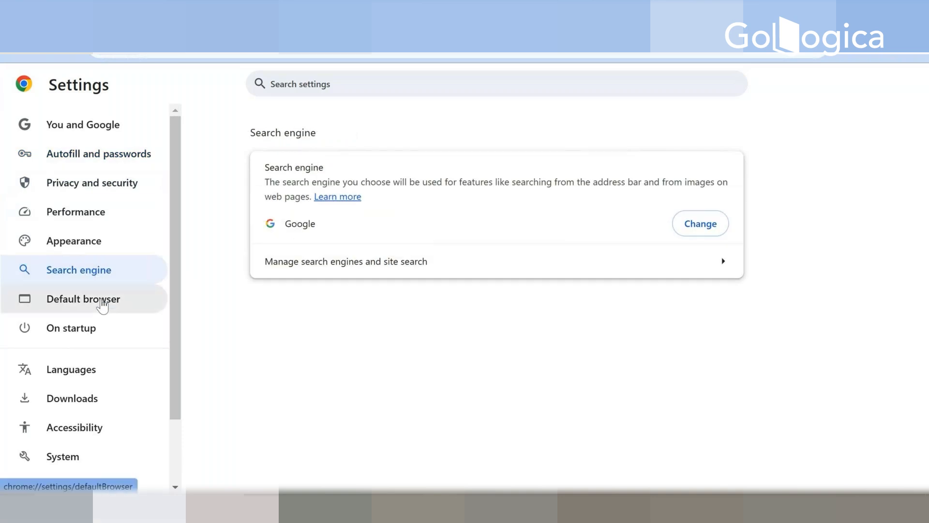
left_click(102, 305)
scroll(100, 306, "down", 1)
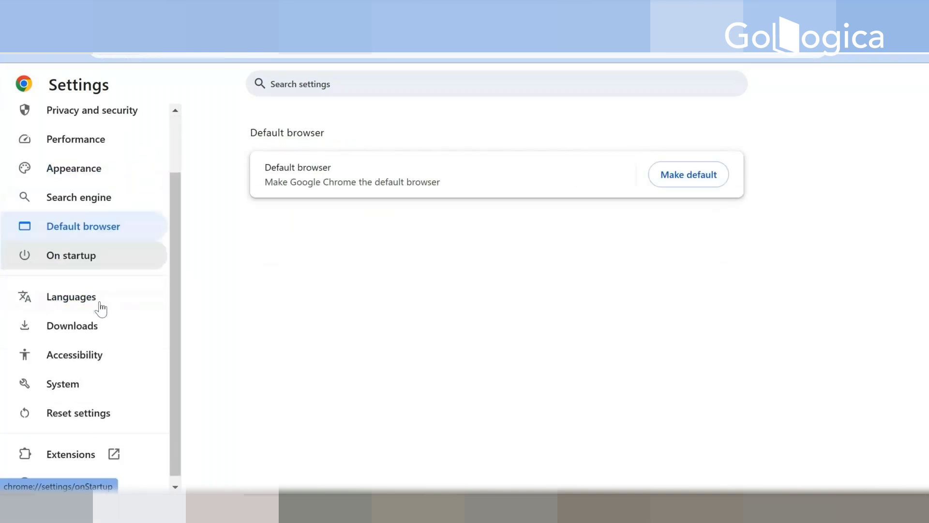
key("alt+Tab")
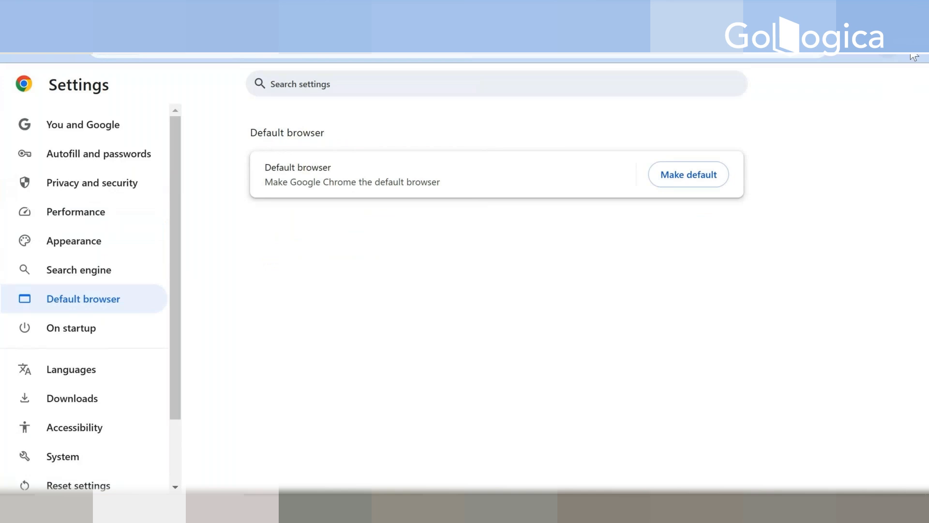
Step: Open a new incognito window and load the bookmarked Welcome to cpq-20311 site
left_click(912, 49)
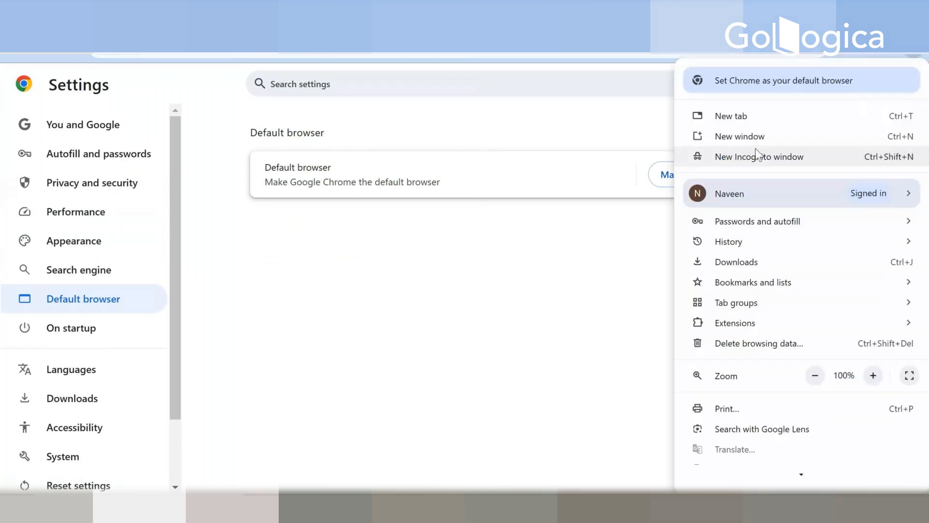
left_click(753, 162)
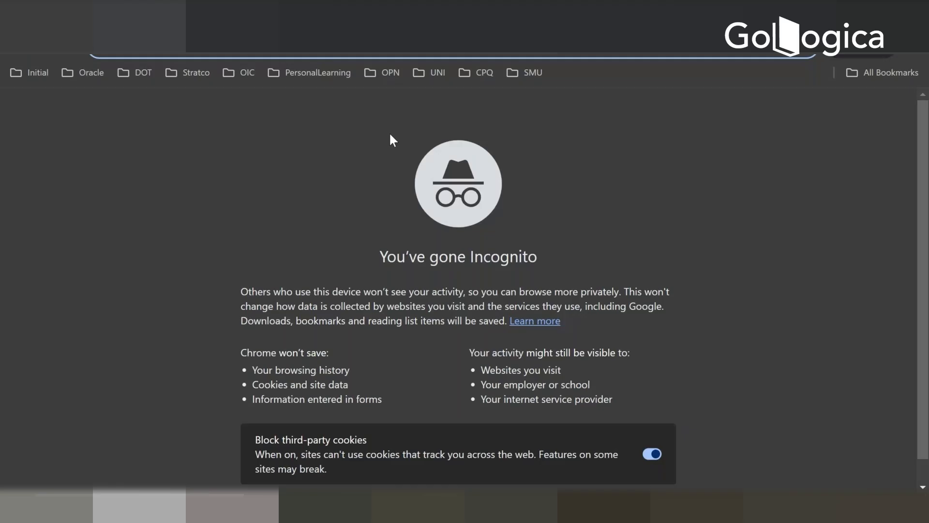
left_click(468, 73)
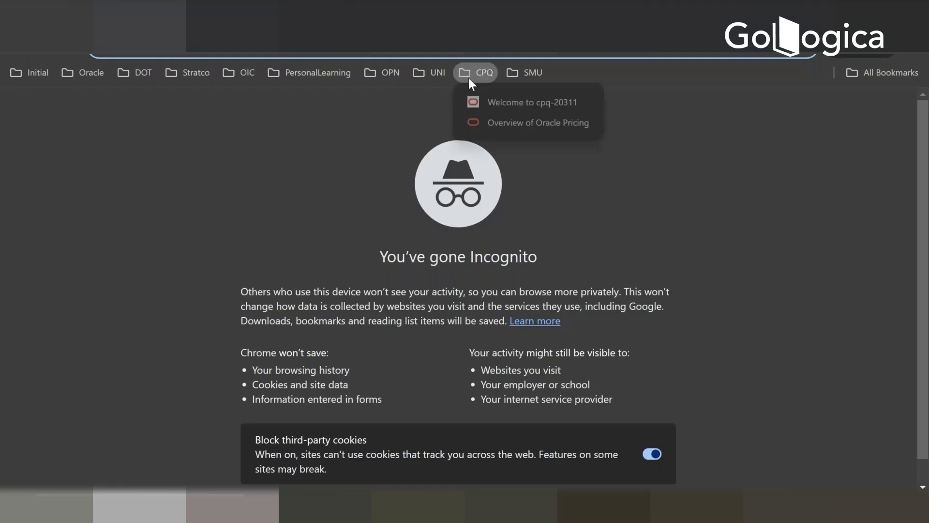
left_click(474, 102)
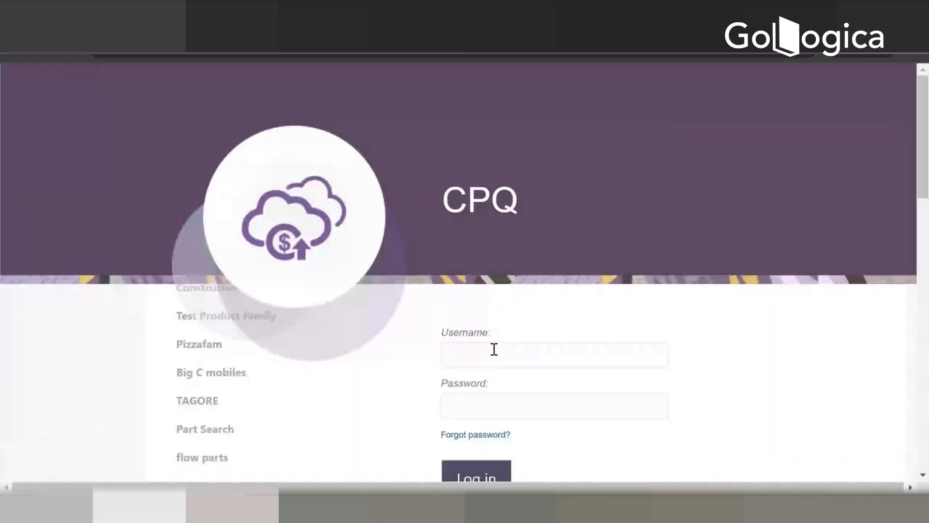
Step: Log in to CPQ Cloud by filling the username and password with a saved account
left_click(480, 351)
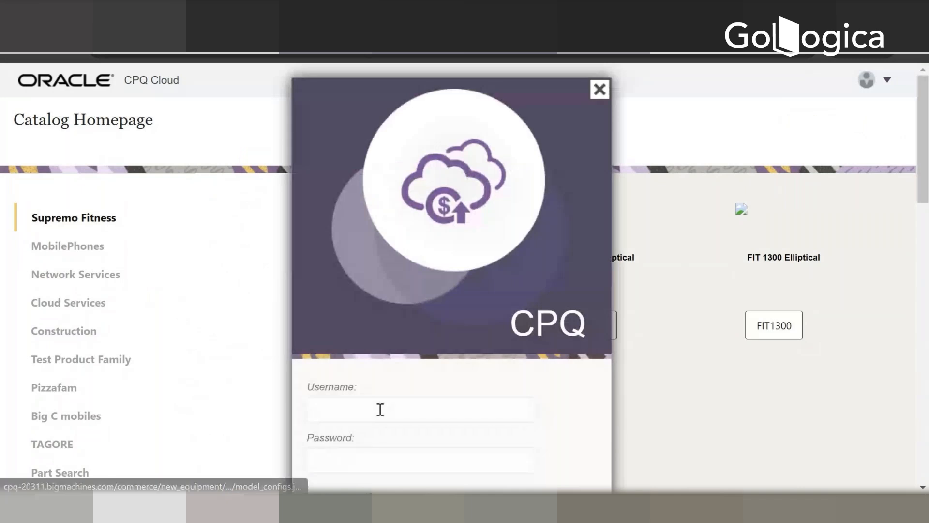
left_click(379, 408)
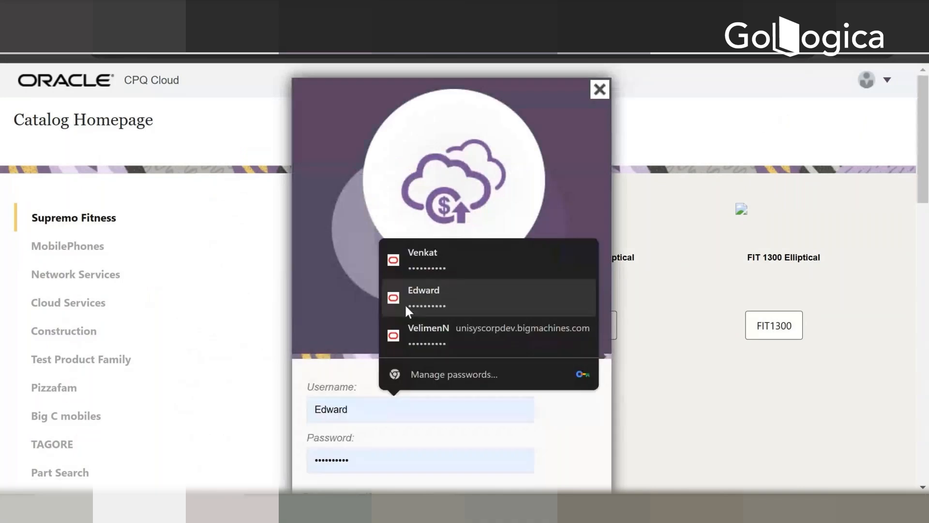
left_click(423, 255)
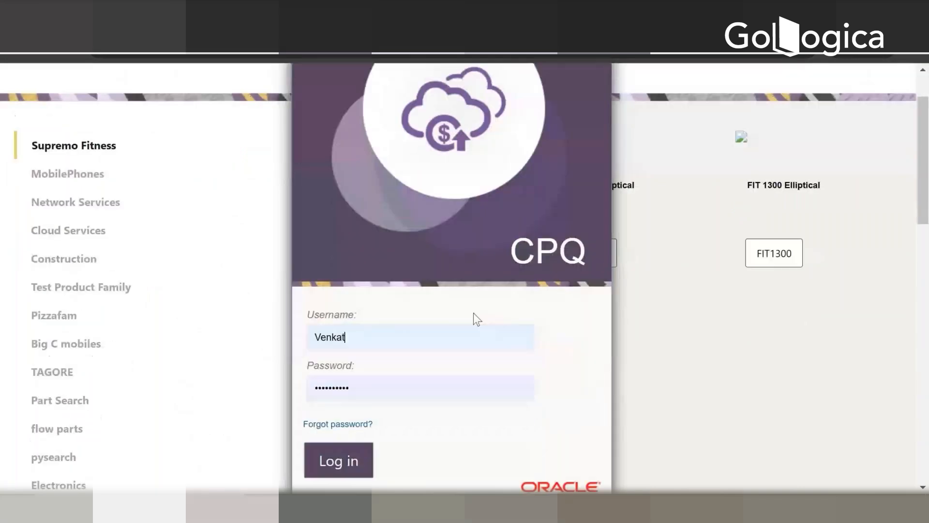
left_click(333, 464)
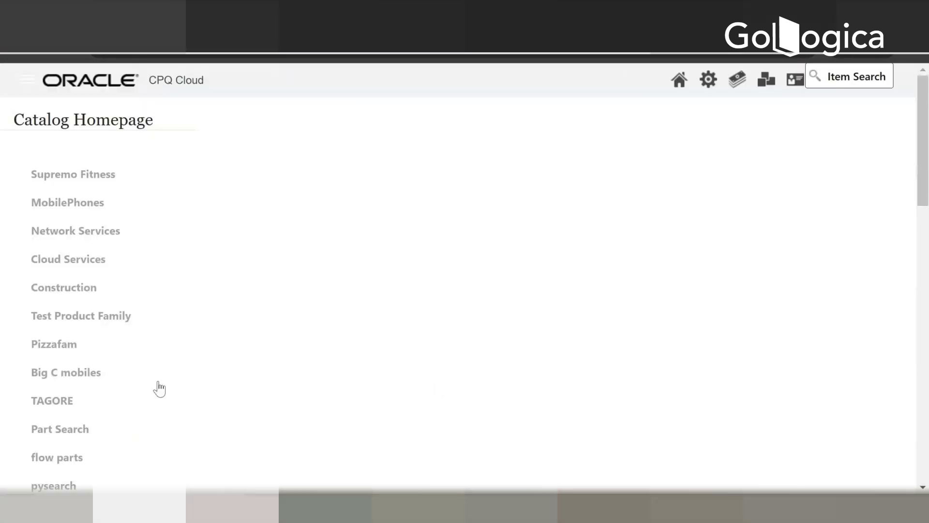
Step: Open the Indoor Sports product line of the GAMES family from the Catalog Homepage
scroll(113, 400, "down", 3)
scroll(104, 394, "down", 5)
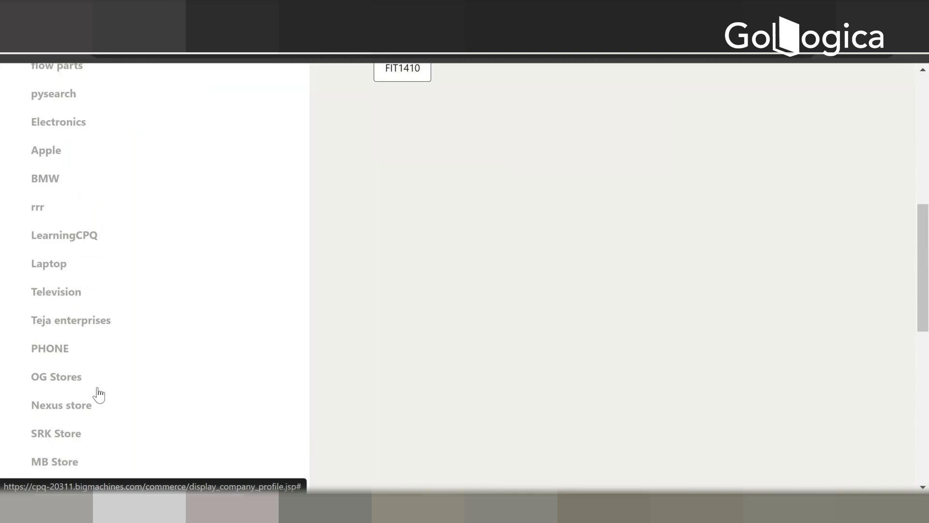
scroll(96, 394, "down", 2)
scroll(96, 394, "down", 3)
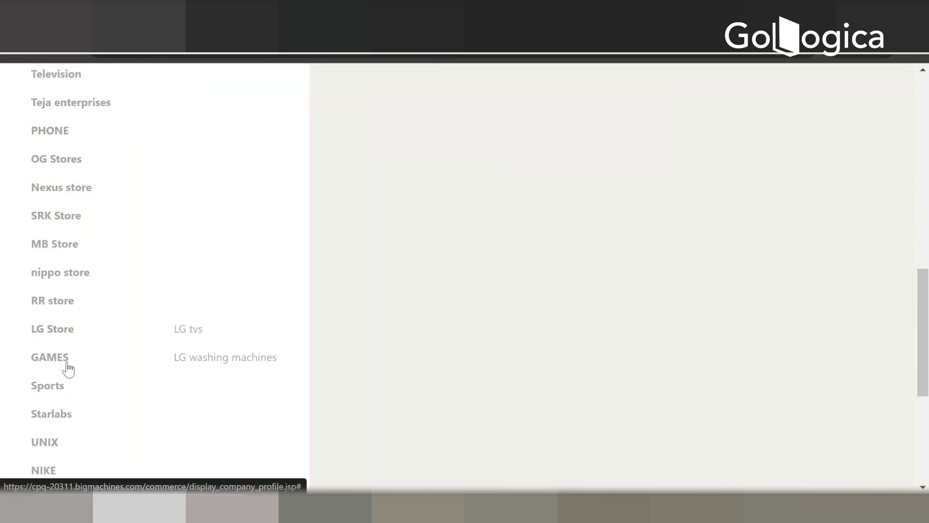
mouse_move(64, 365)
left_click(203, 358)
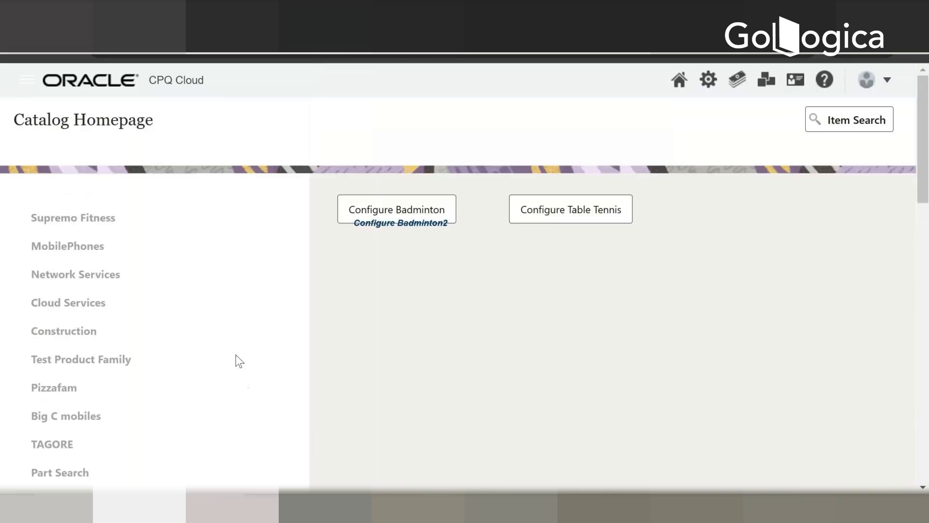
Step: Try the Configure Badminton2 punch-in and return to the Indoor Sports punch-ins, confirming the form resubmission
left_click(391, 225)
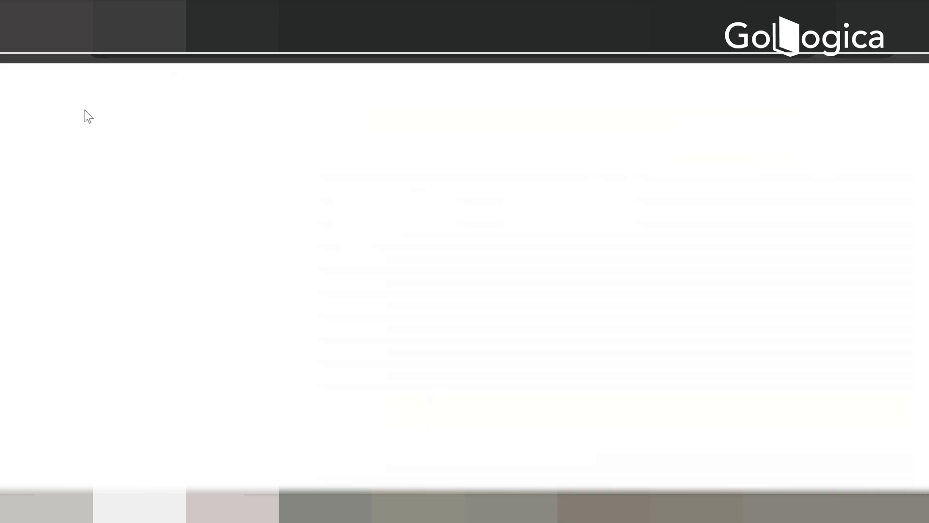
left_click(17, 54)
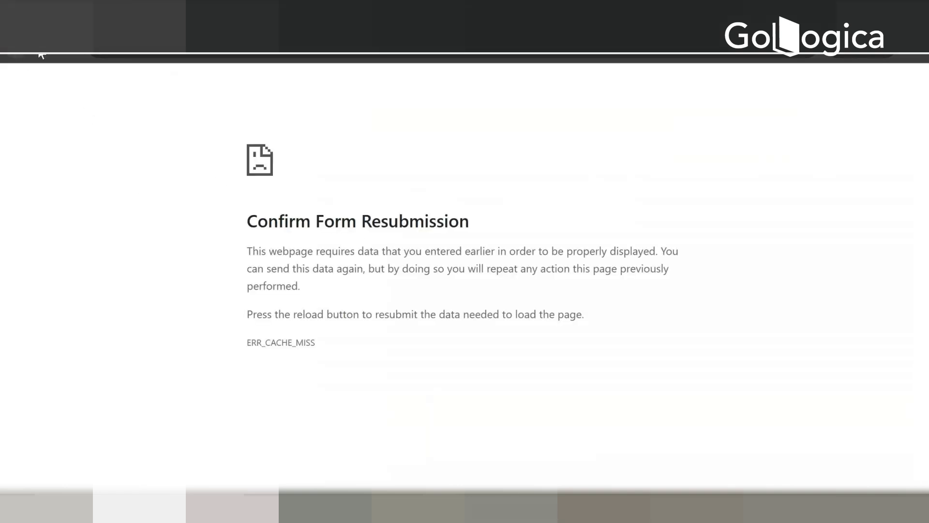
left_click(67, 55)
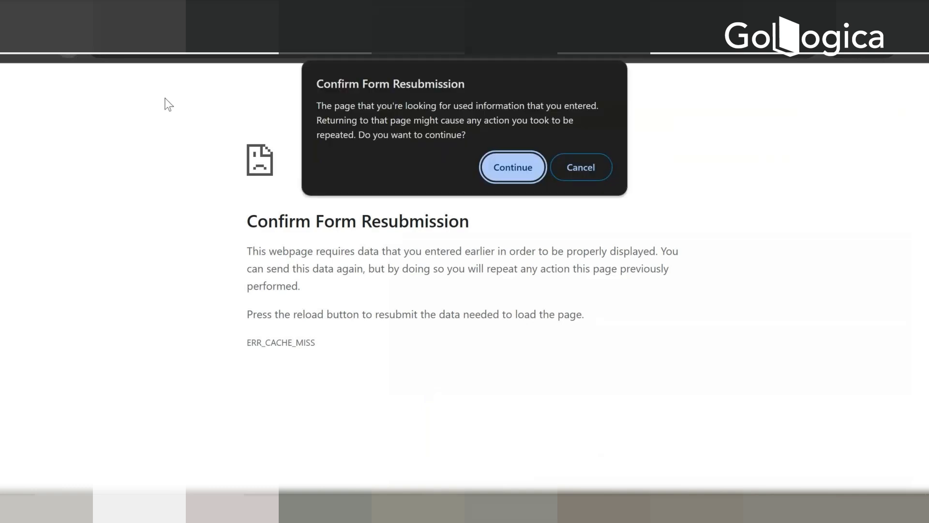
left_click(510, 176)
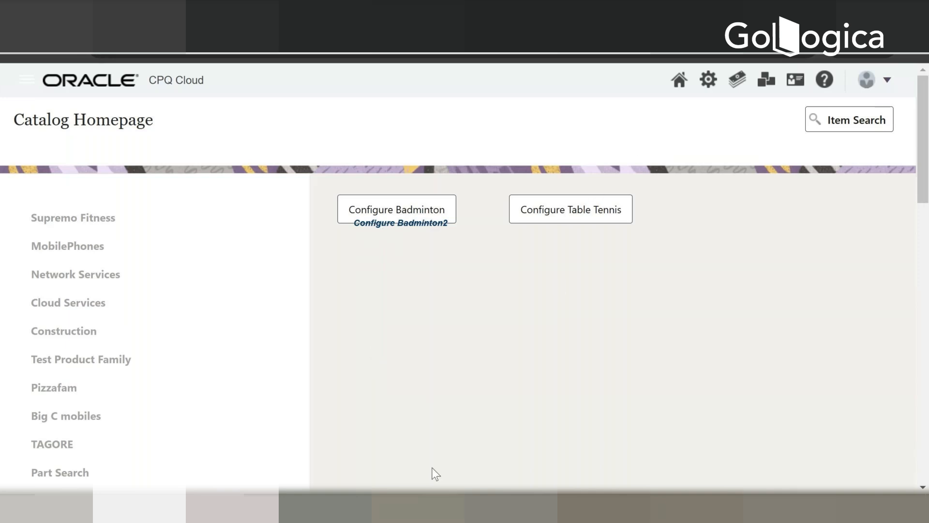
Step: Switch to the regular CPQ browser window and go from the Badminton attributes list to the home page
mouse_move(440, 508)
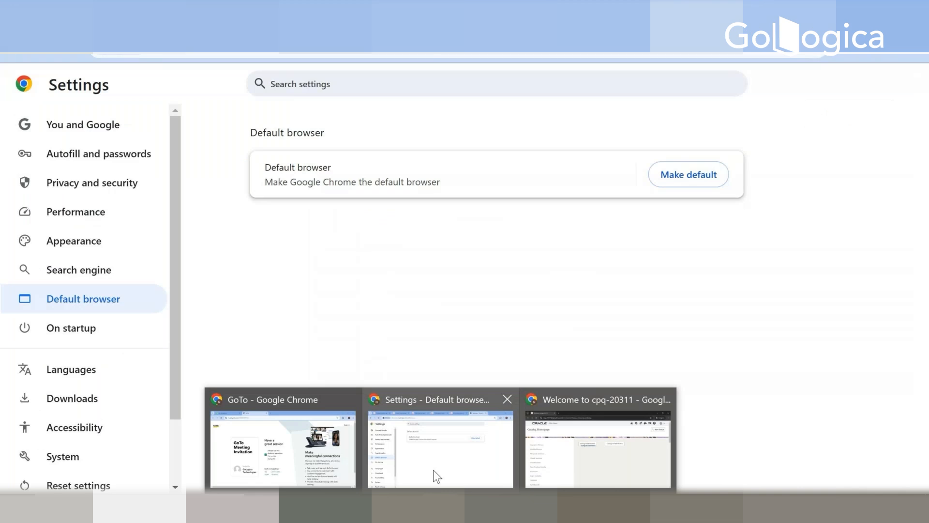
left_click(437, 476)
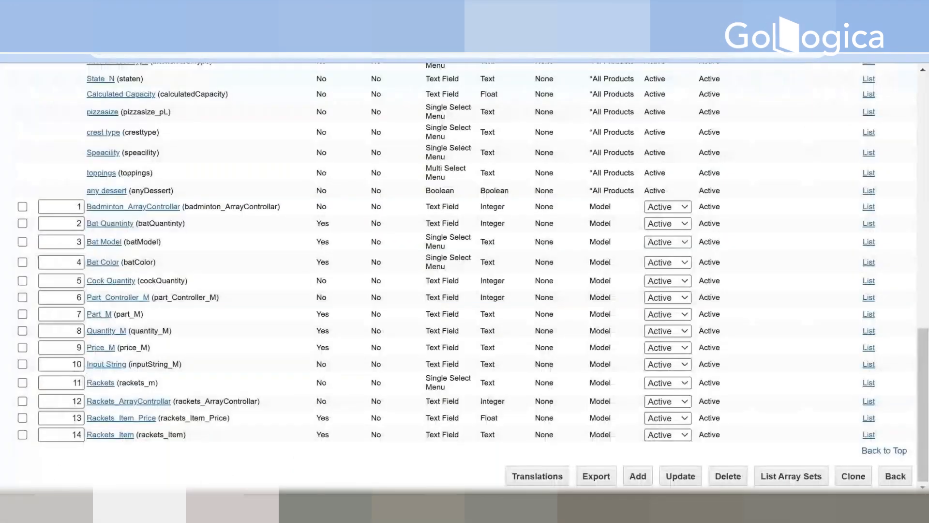
scroll(577, 97, "up", 1)
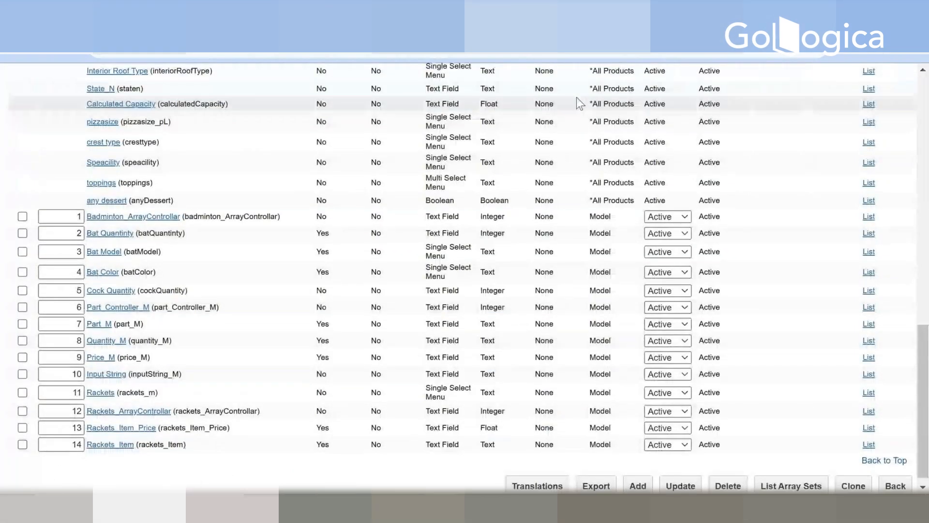
scroll(576, 97, "up", 15)
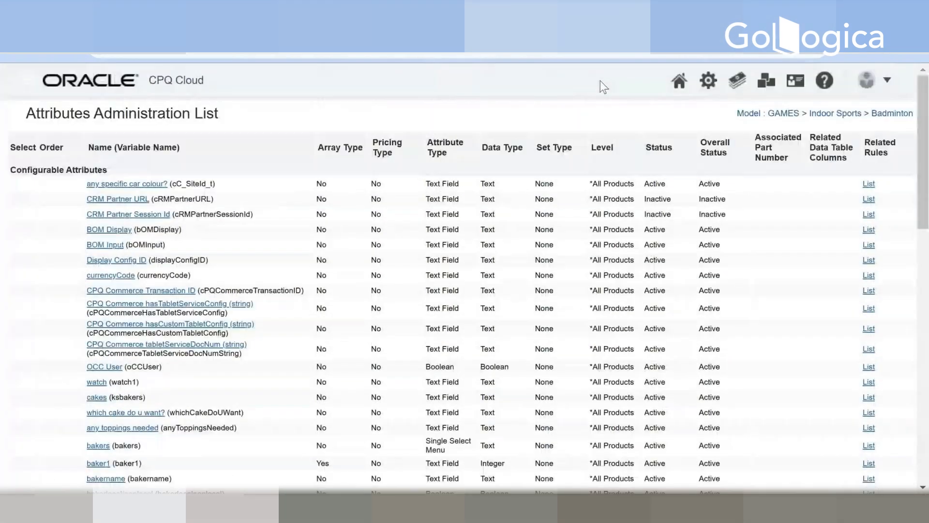
left_click(686, 85)
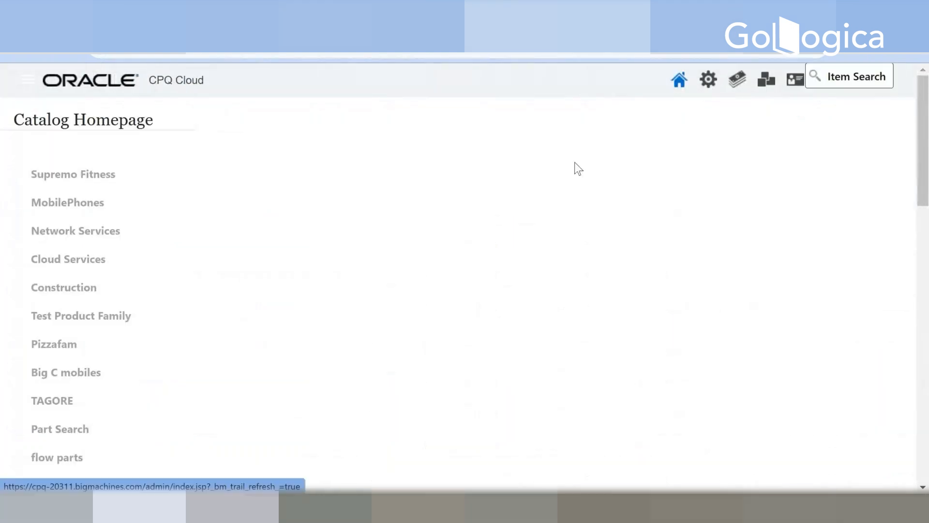
scroll(354, 274, "down", 2)
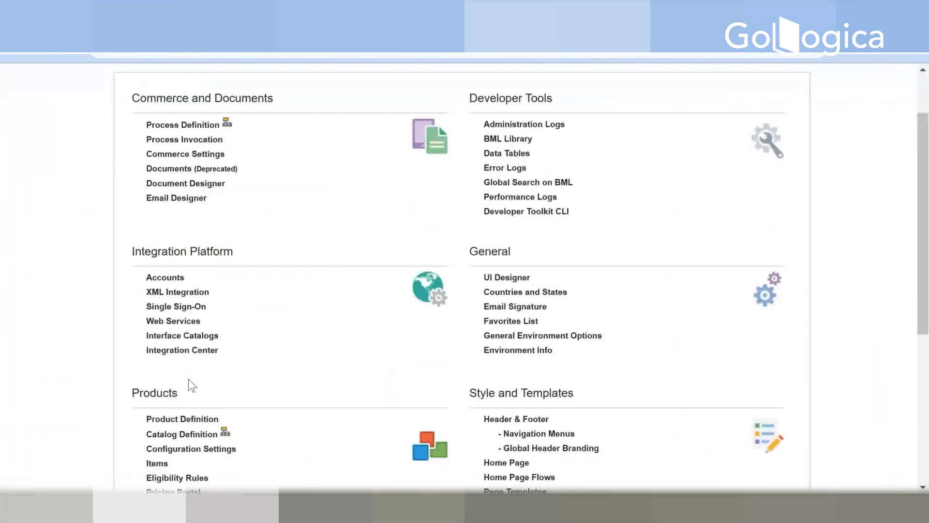
left_click(183, 435)
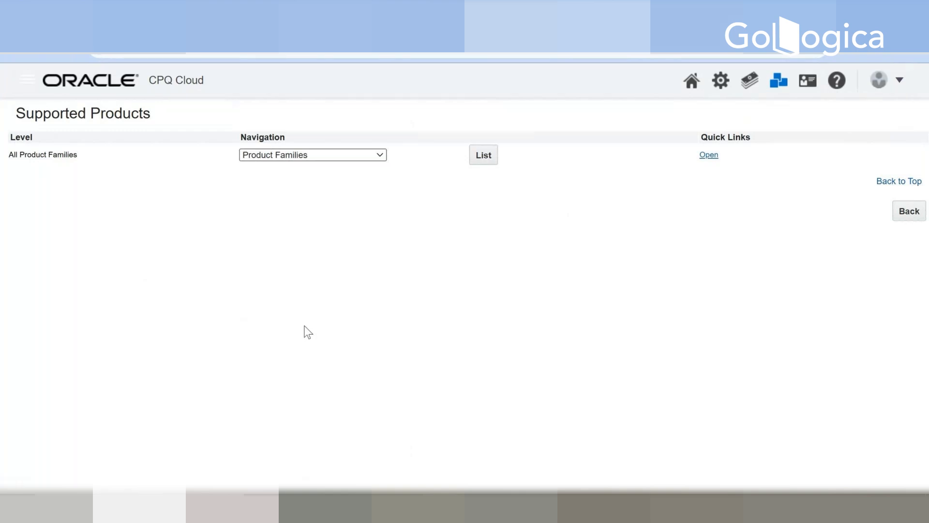
left_click(691, 80)
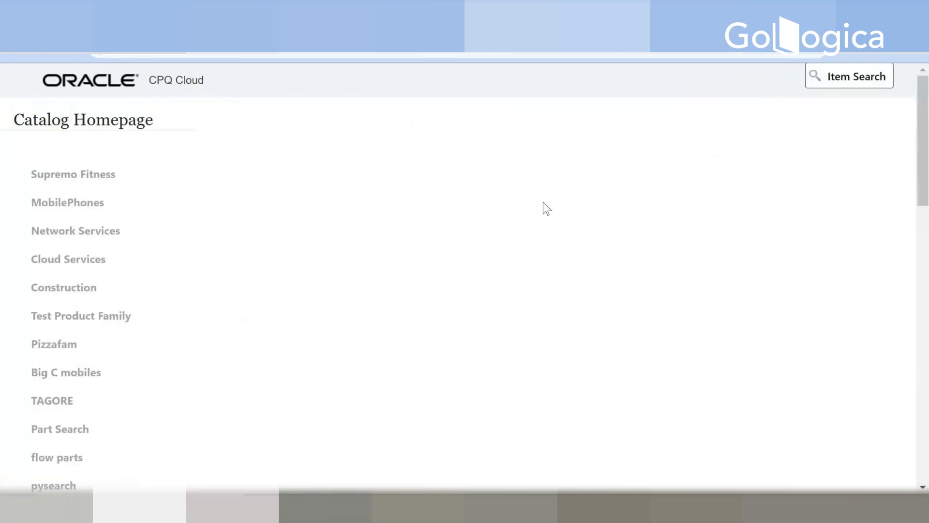
scroll(551, 233, "down", 1)
scroll(541, 241, "up", 1)
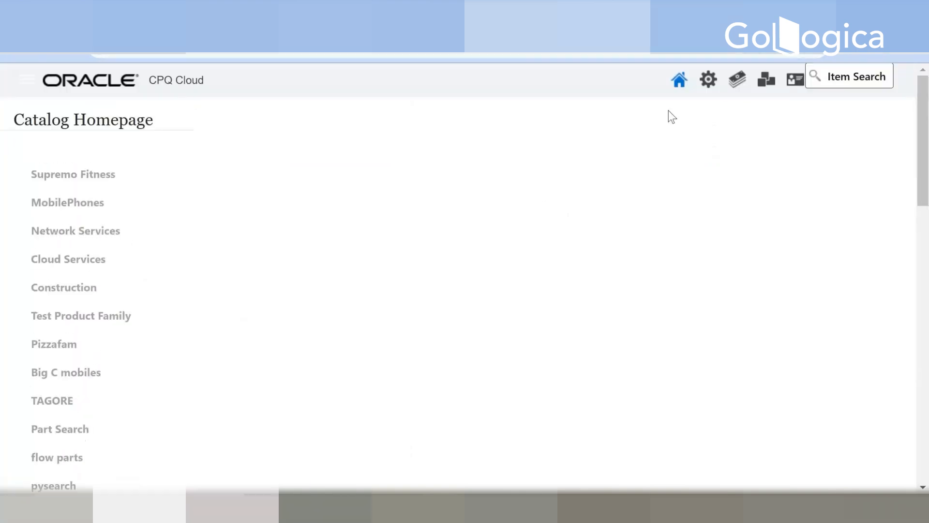
Step: Open the Home Page setup under Style and Templates in the CPQ administration
left_click(706, 96)
scroll(643, 334, "down", 6)
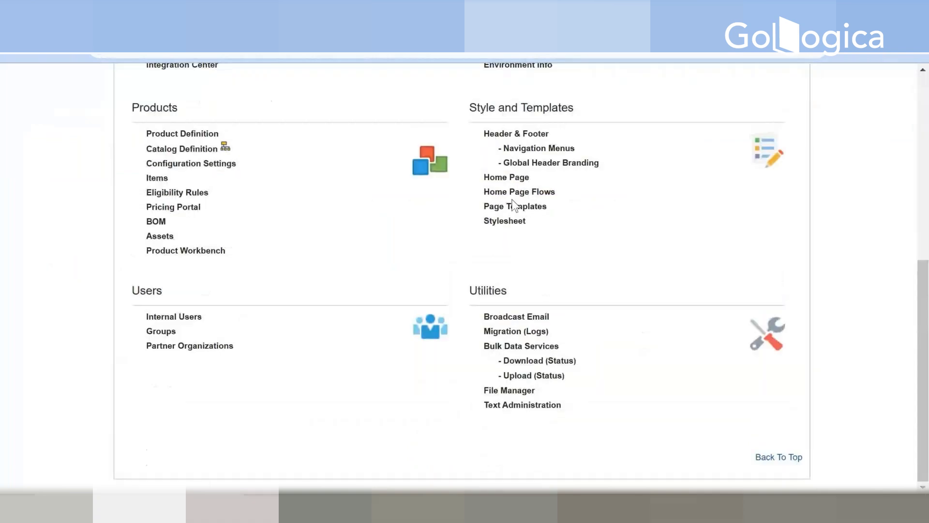
left_click(513, 183)
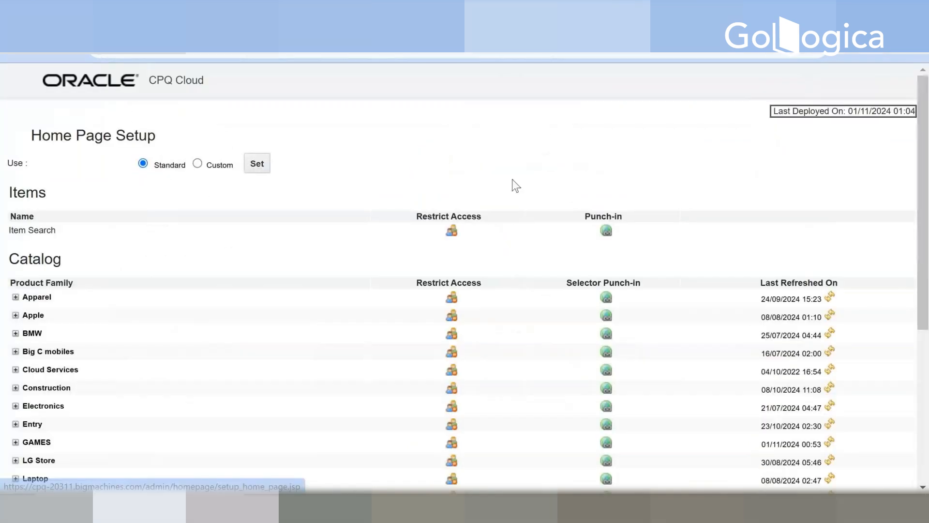
Step: Expand the GAMES product family and open the model punch-ins list of its Indoor Sports product line
scroll(29, 314, "down", 6)
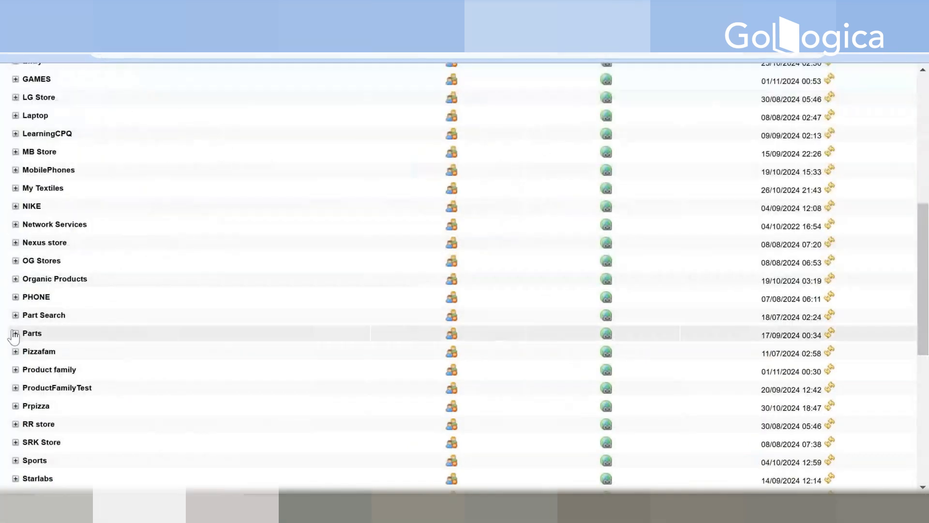
scroll(19, 350, "down", 2)
scroll(23, 360, "down", 2)
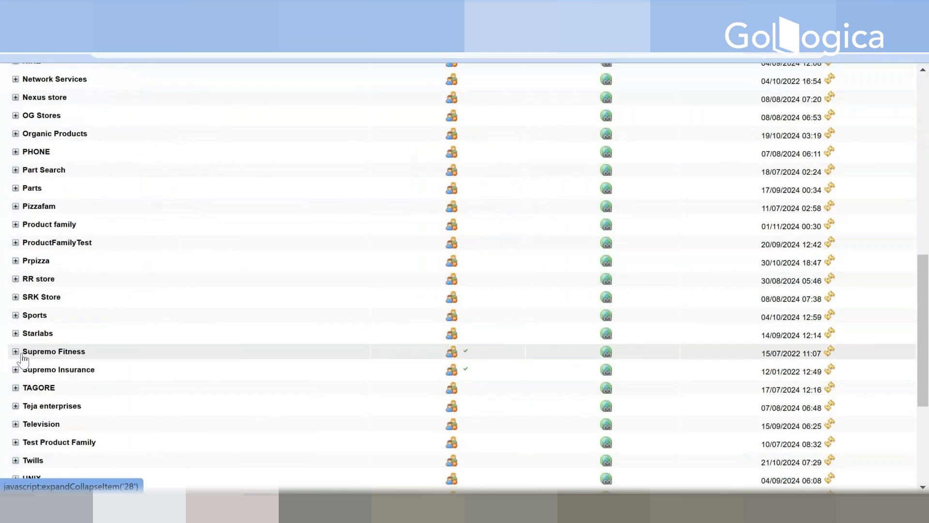
scroll(23, 360, "up", 4)
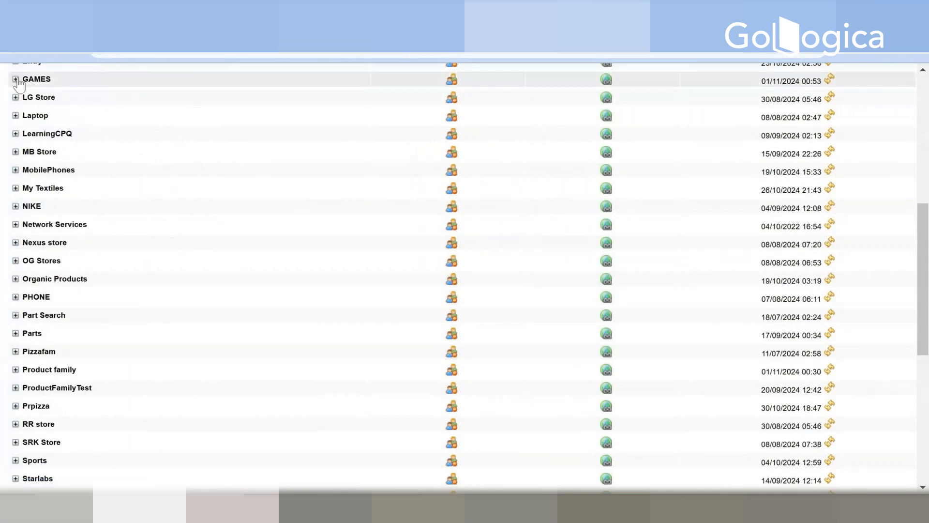
left_click(16, 79)
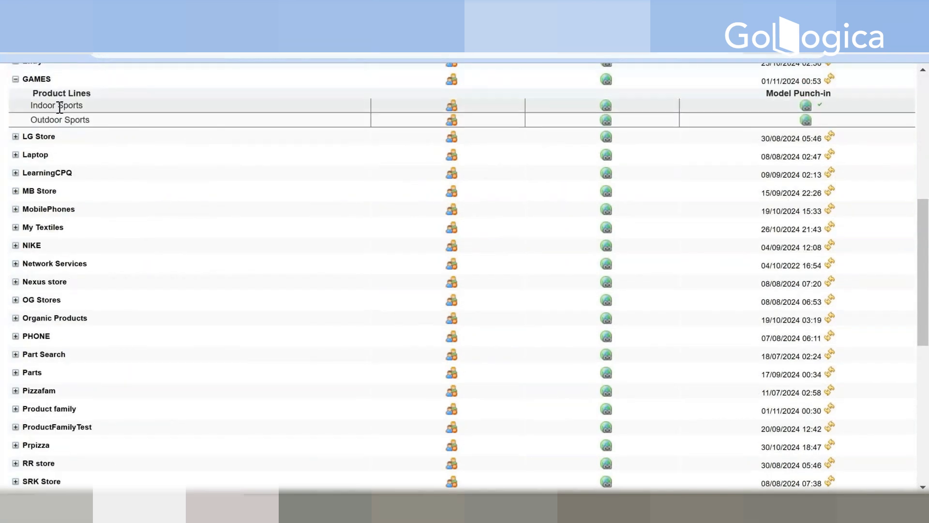
left_click(806, 106)
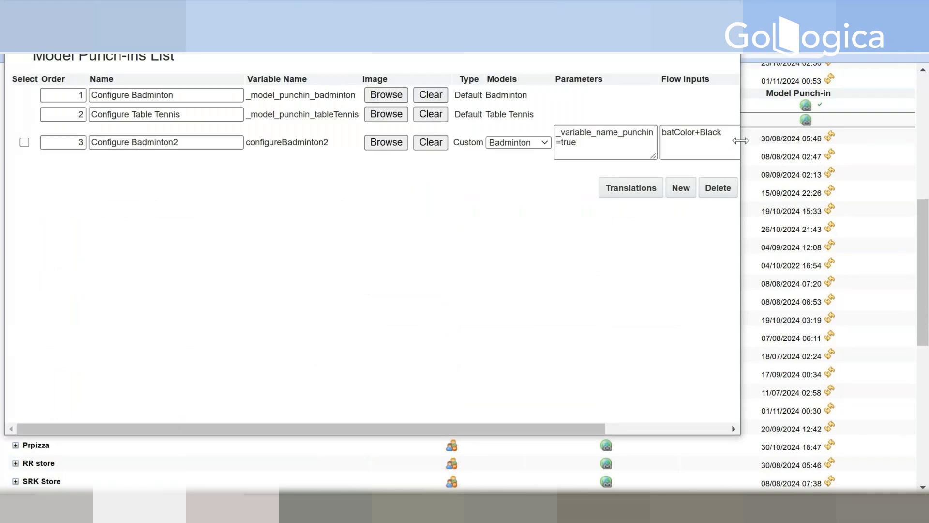
Step: Enlarge the Model Punch-ins List window and examine the model choices and name of the custom Configure Badminton2 punch-in
left_click_drag(740, 142, 928, 142)
key("super+Up")
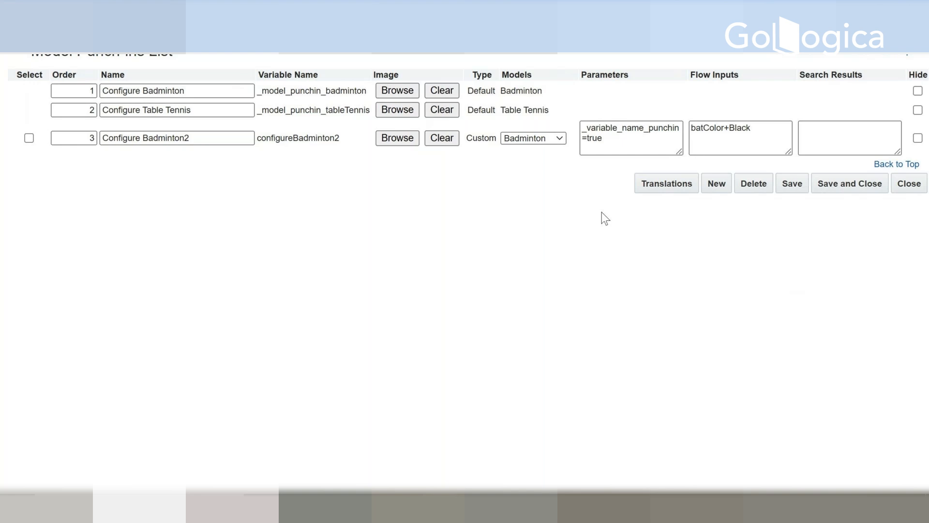
left_click(553, 143)
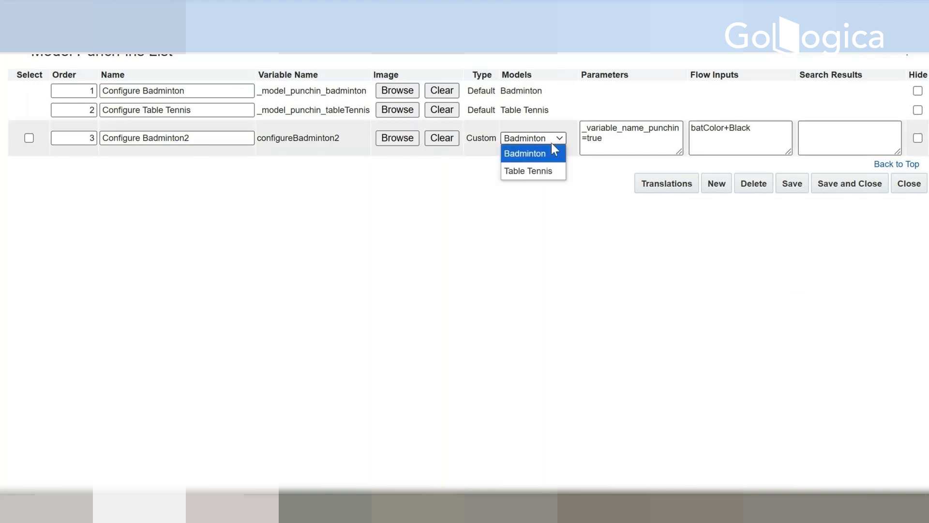
left_click(551, 144)
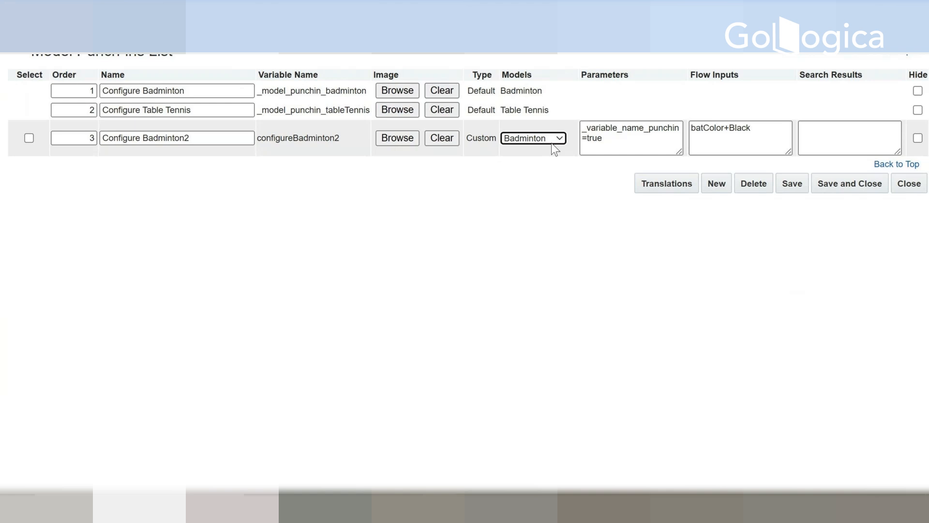
left_click(207, 137)
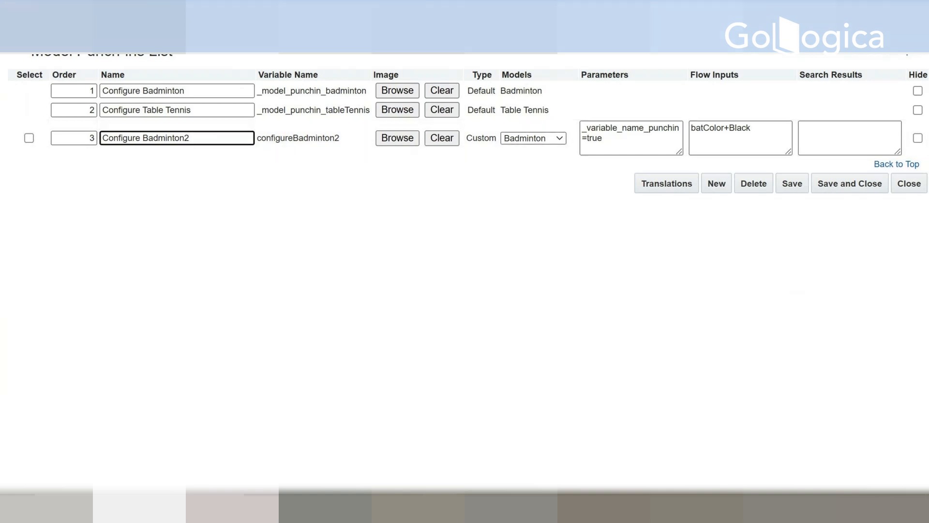
Step: Switch to the incognito CPQ window, open the Configure Badminton2 punch-in and check Bat Color in Badminton_ArraySet
left_click(549, 493)
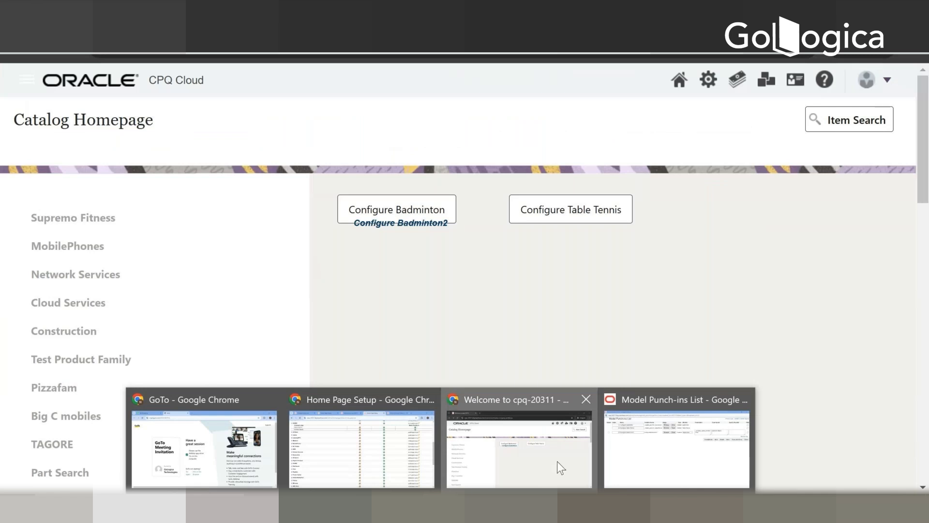
left_click(557, 461)
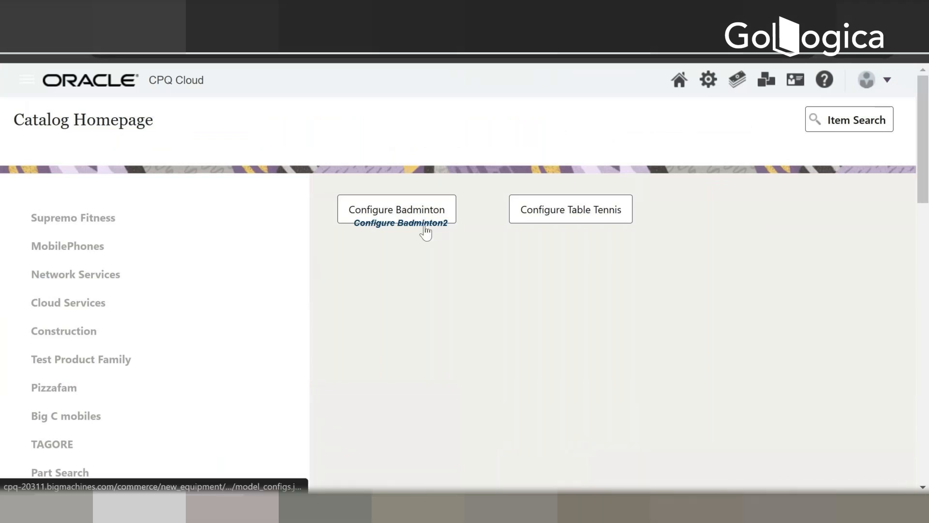
left_click(426, 231)
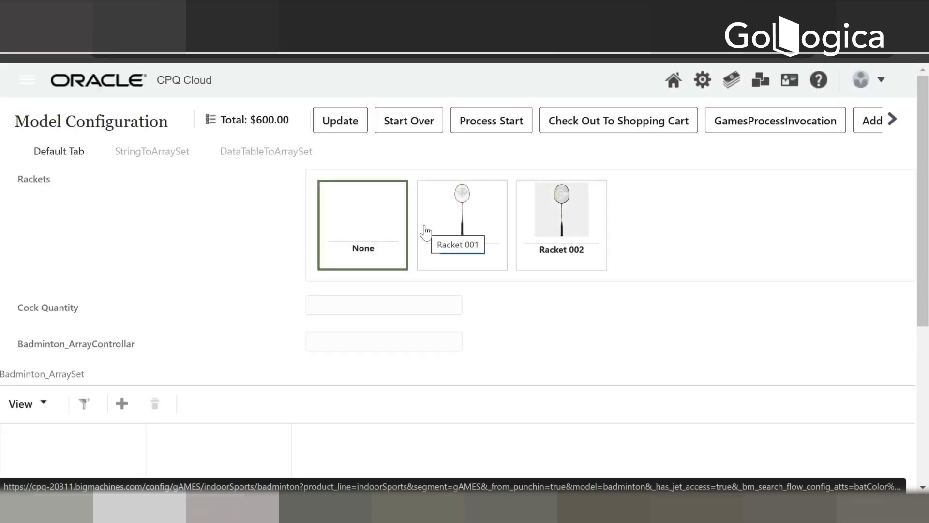
scroll(426, 232, "down", 3)
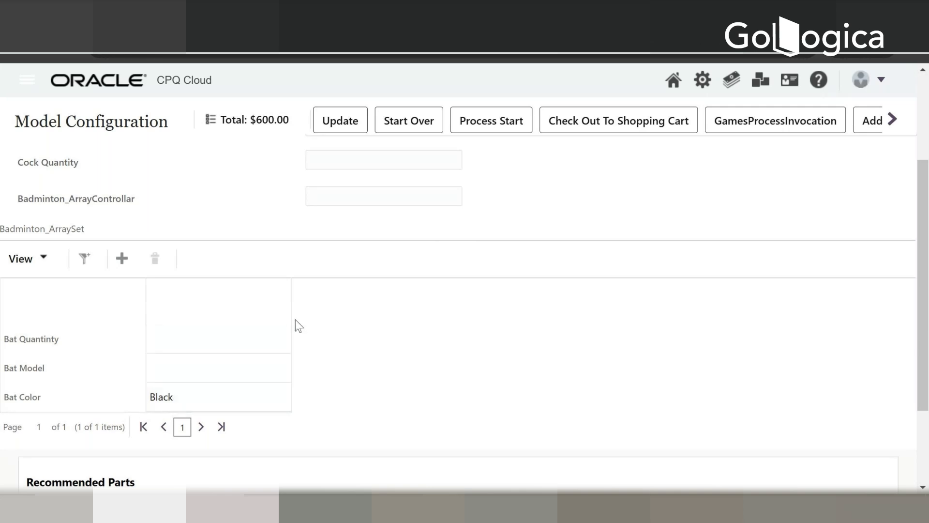
scroll(295, 319, "up", 3)
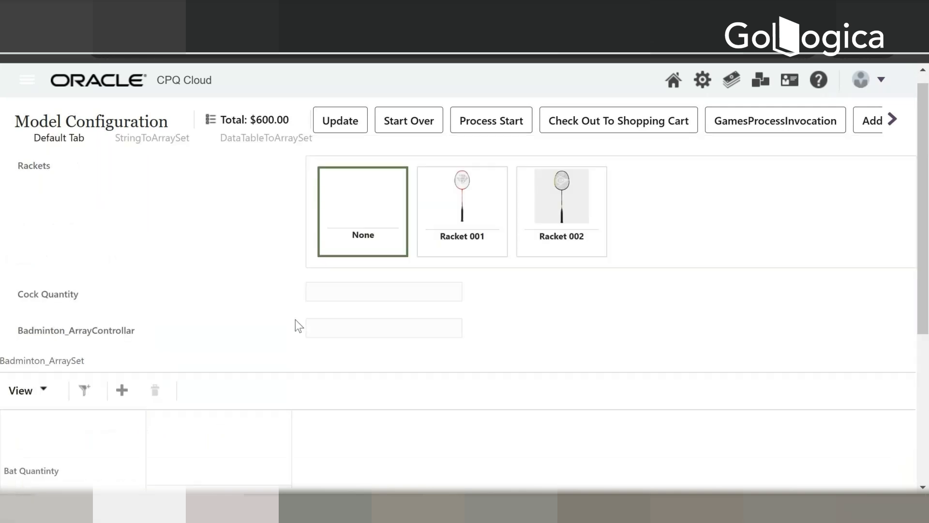
Step: Return to the Catalog Homepage and open the default Configure Badminton punch-in under GAMES Indoor Sports to check its Bat Color
left_click(673, 80)
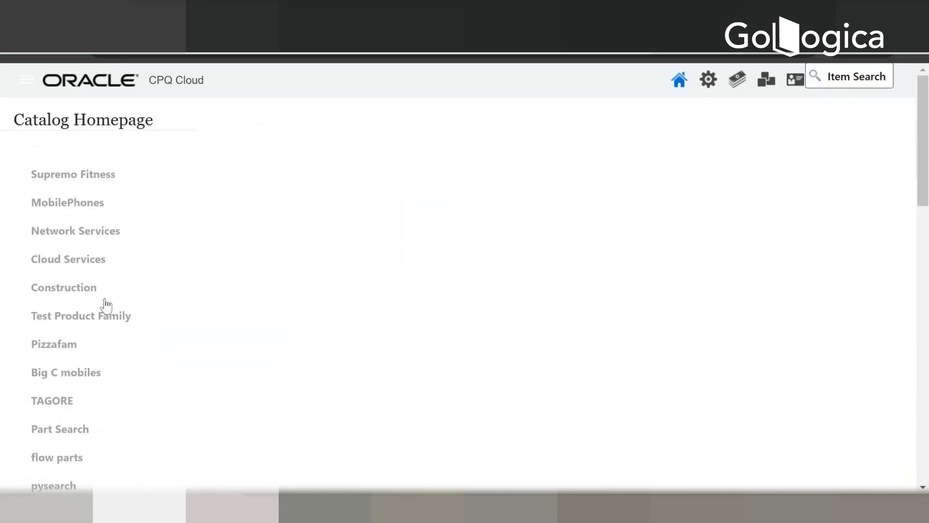
scroll(105, 306, "down", 2)
scroll(105, 308, "down", 8)
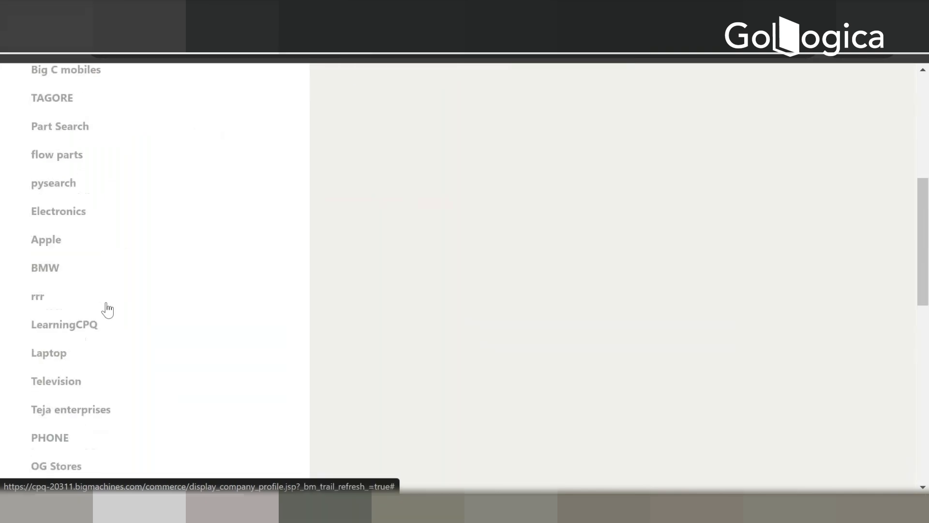
scroll(107, 308, "up", 10)
scroll(107, 309, "down", 8)
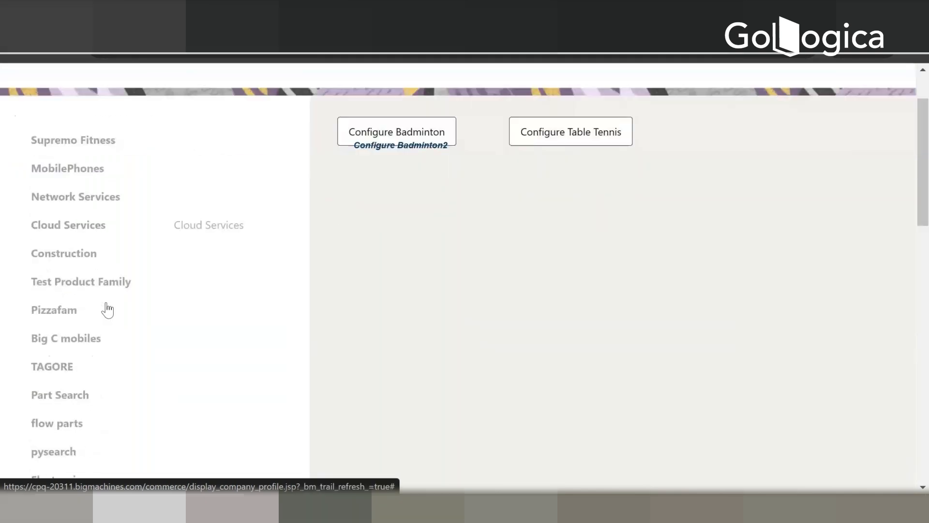
scroll(108, 310, "down", 7)
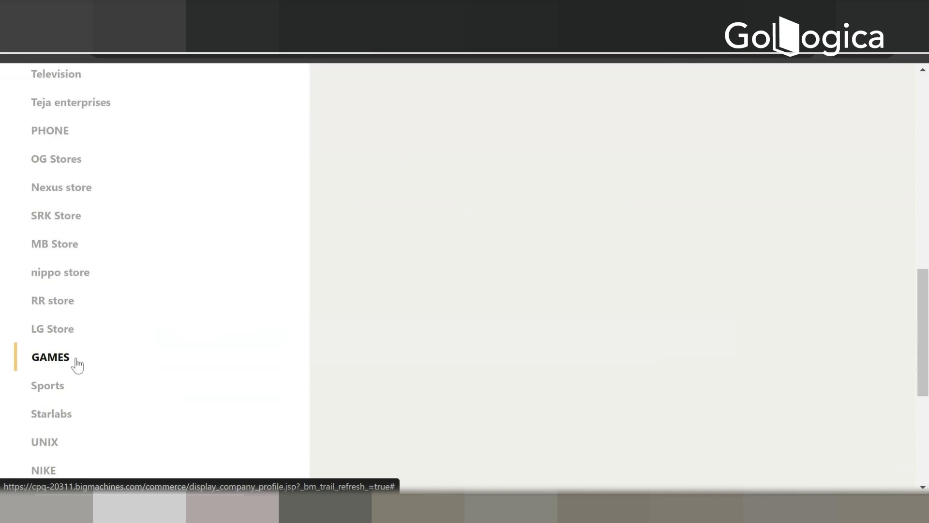
mouse_move(56, 365)
left_click(204, 361)
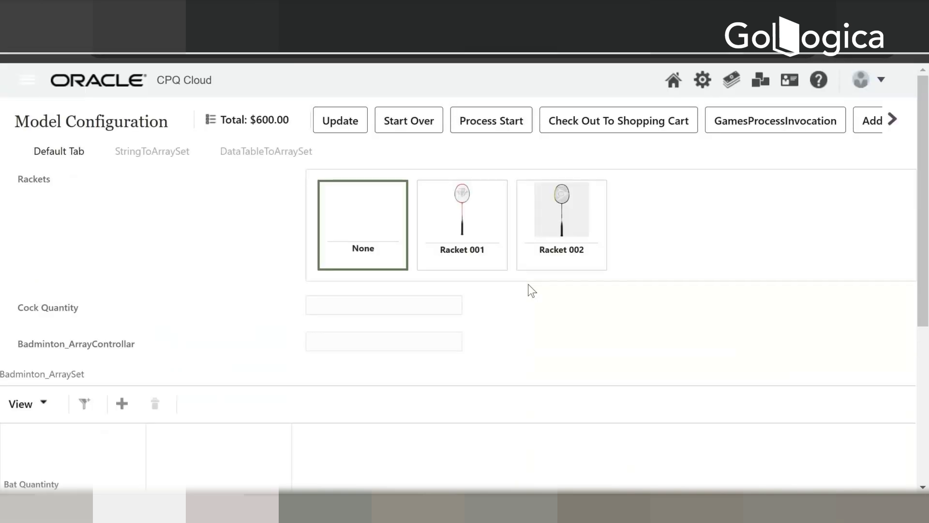
scroll(527, 284, "down", 3)
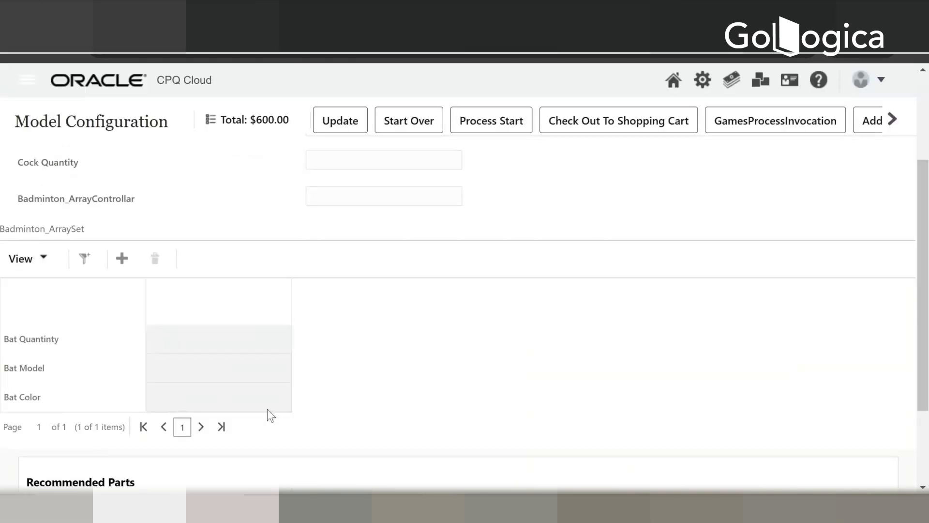
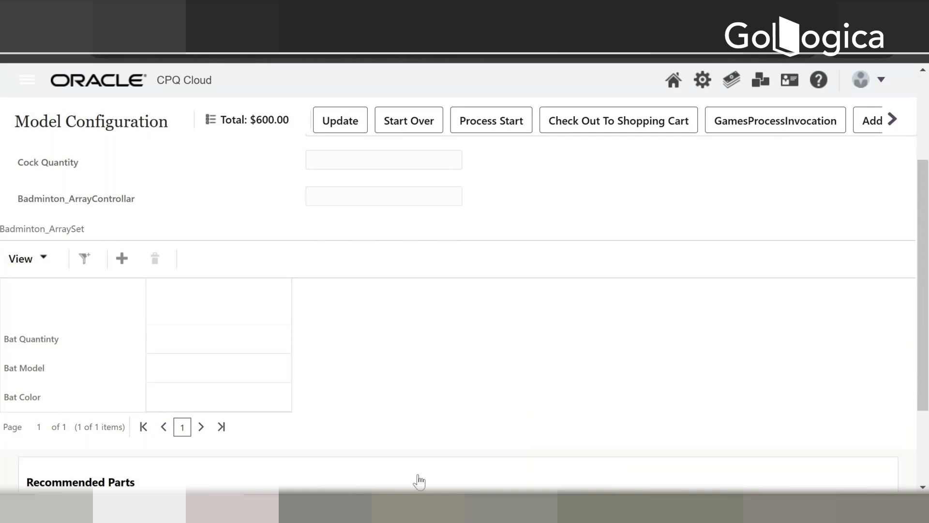
Step: Check the Model Punch-ins List window, then return to the Catalog Homepage and open Indoor Sports under GAMES
mouse_move(440, 509)
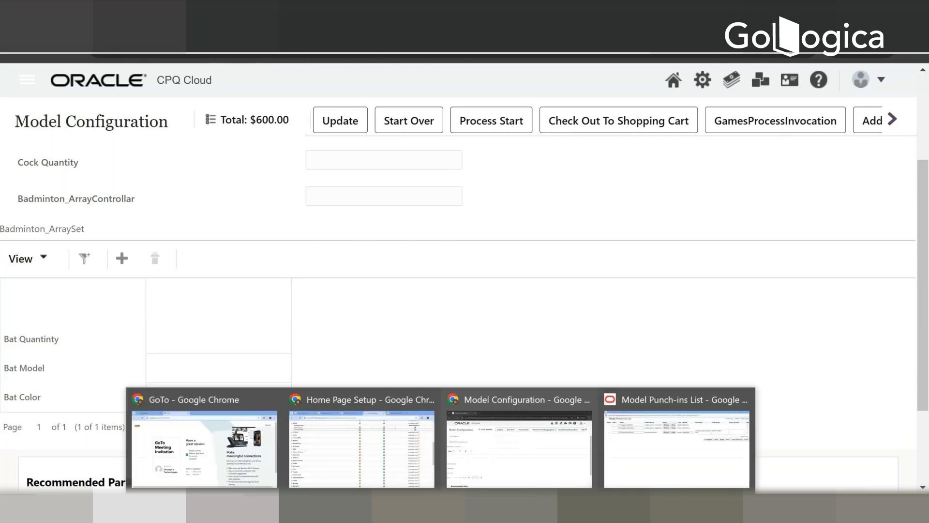
left_click(676, 449)
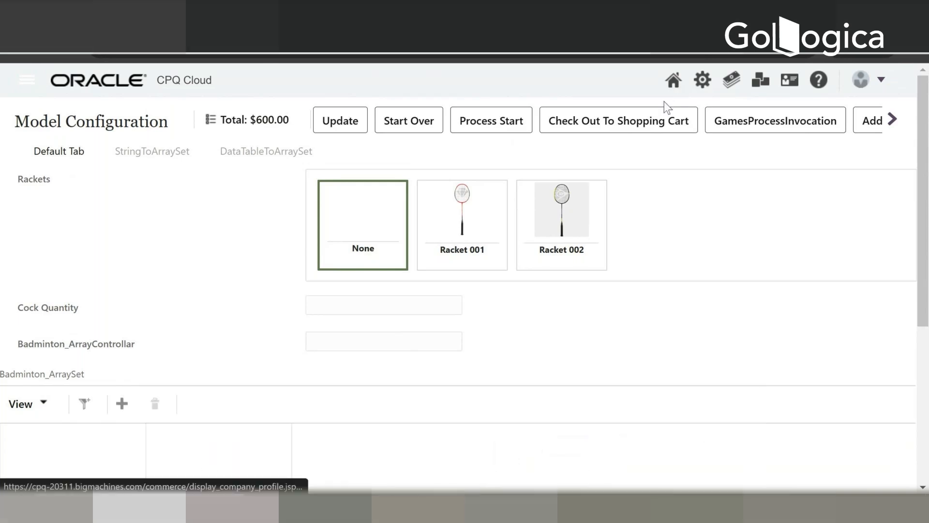
scroll(257, 283, "down", 3)
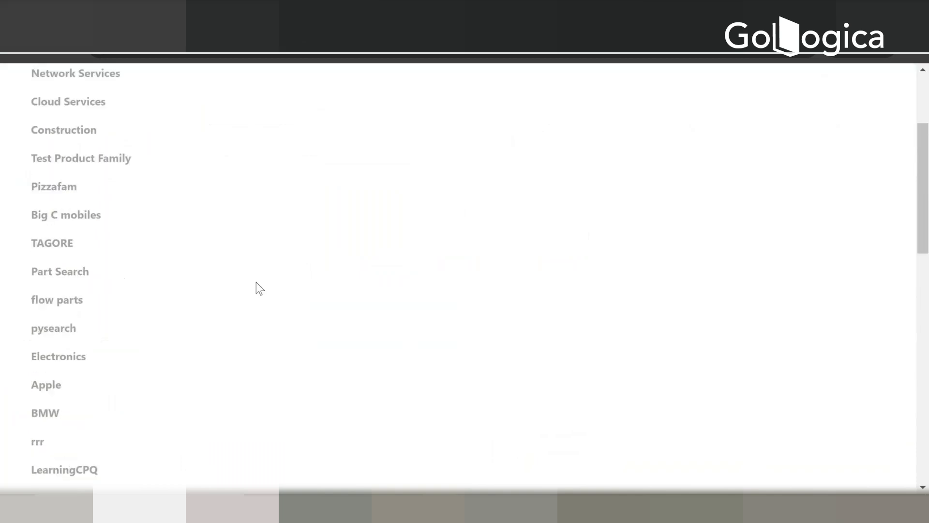
scroll(256, 284, "down", 5)
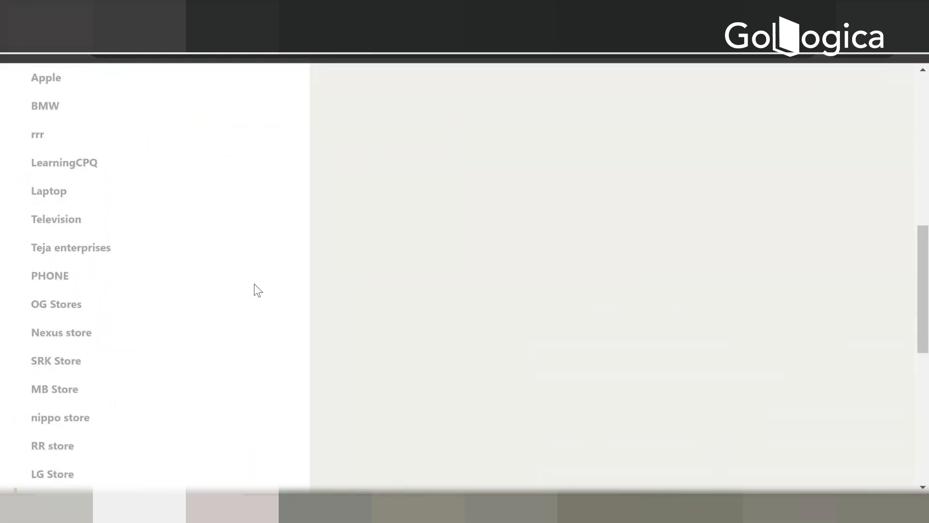
scroll(254, 283, "down", 3)
mouse_move(89, 357)
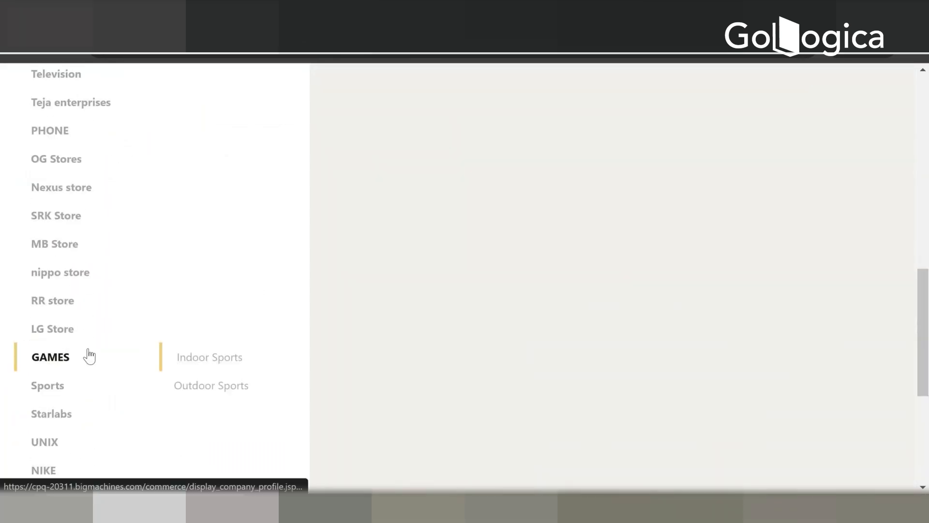
left_click(189, 360)
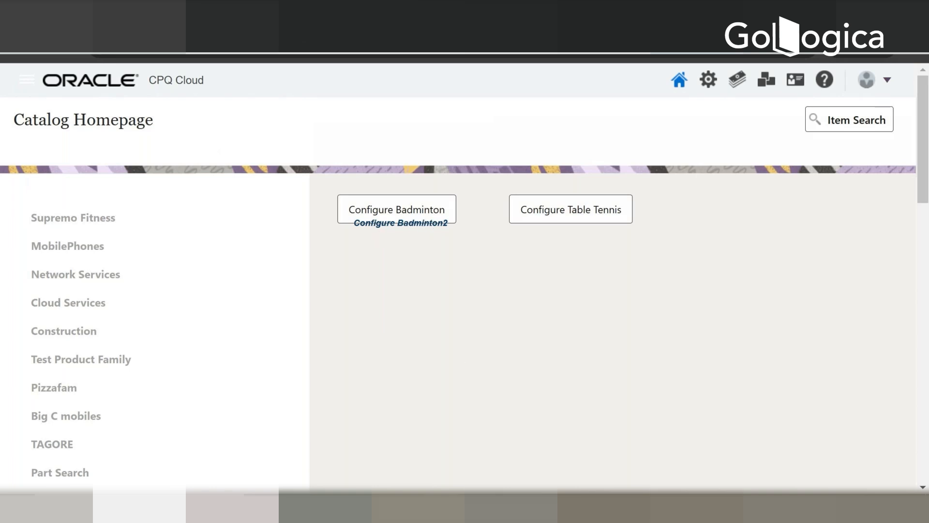
mouse_move(440, 508)
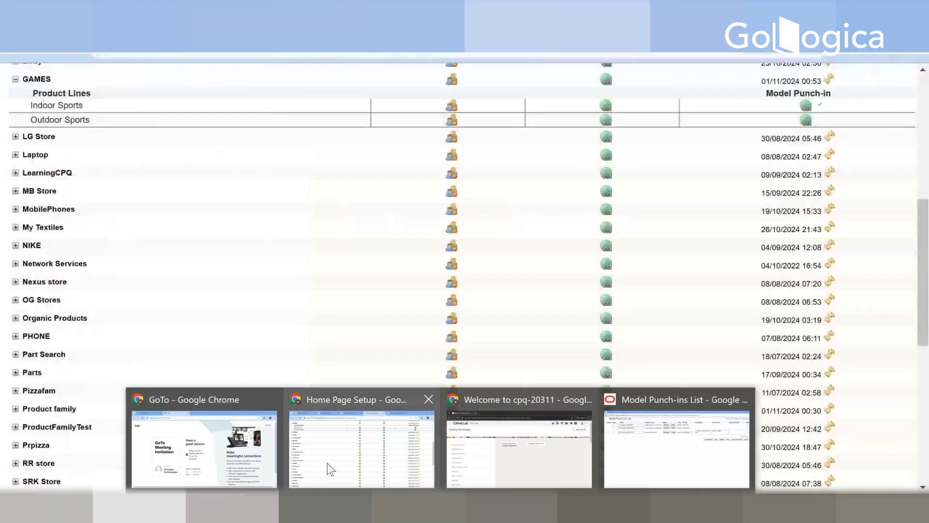
left_click(327, 464)
scroll(456, 272, "up", 8)
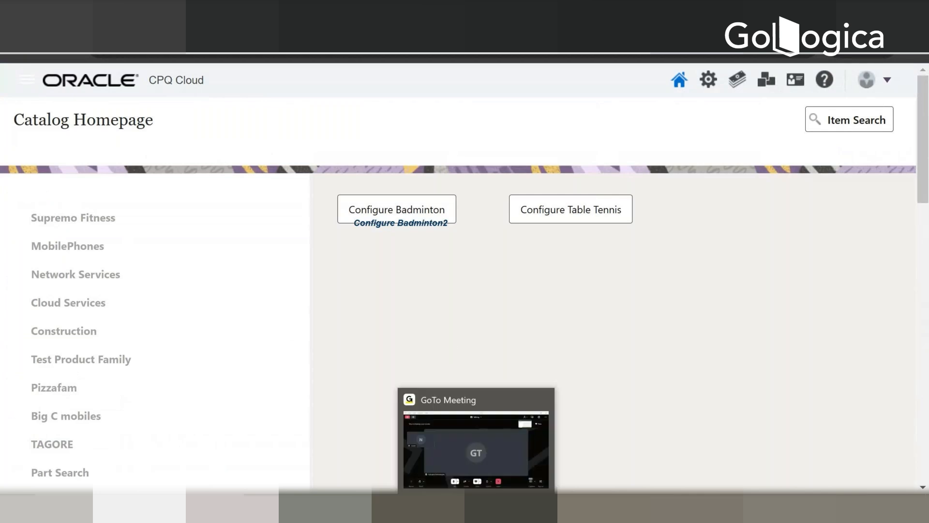
left_click(503, 508)
left_click(503, 508)
left_click(503, 508)
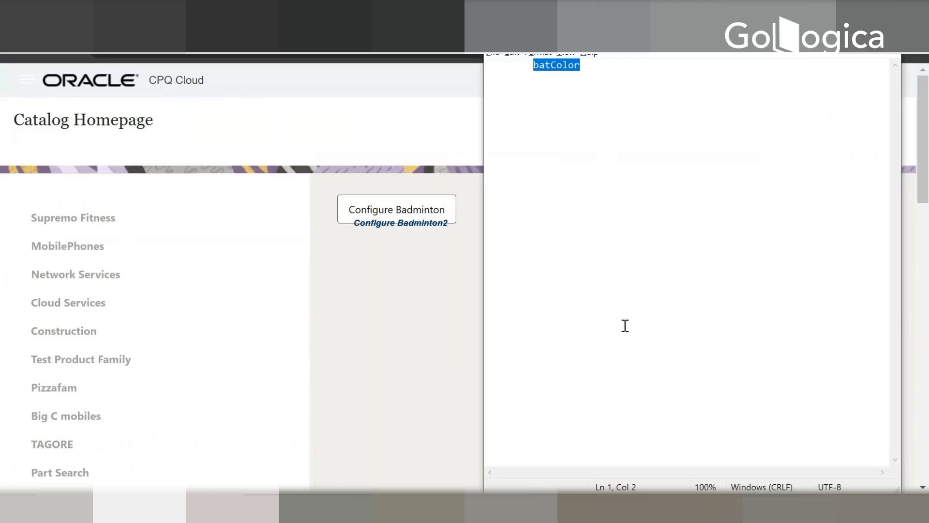
left_click(698, 80)
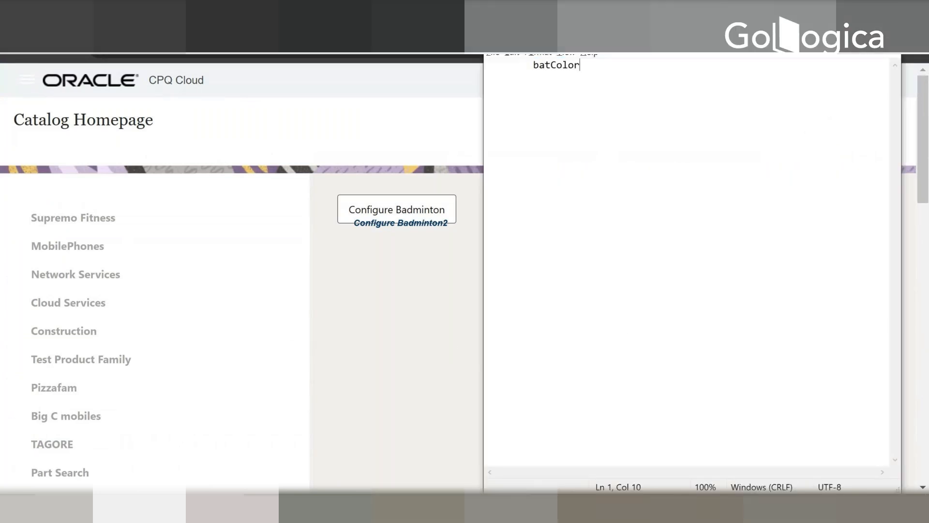
left_click(826, 37)
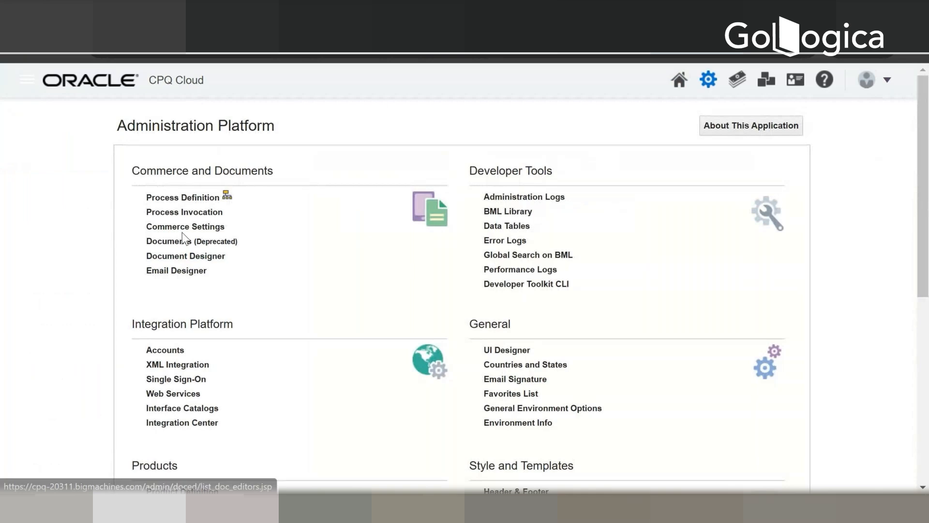
Step: Open the commerce Process Definition list and list the Formulas of GamesProcess
left_click(201, 199)
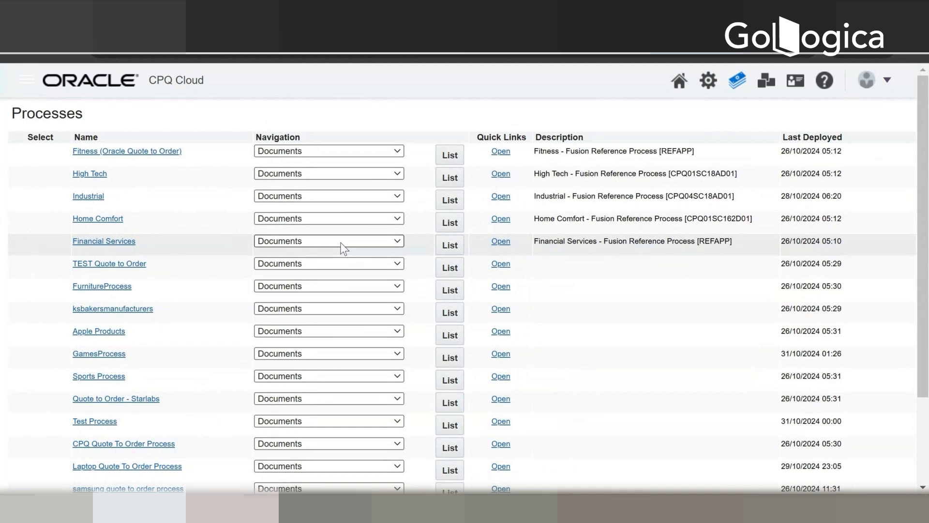
scroll(339, 248, "down", 2)
left_click(329, 281)
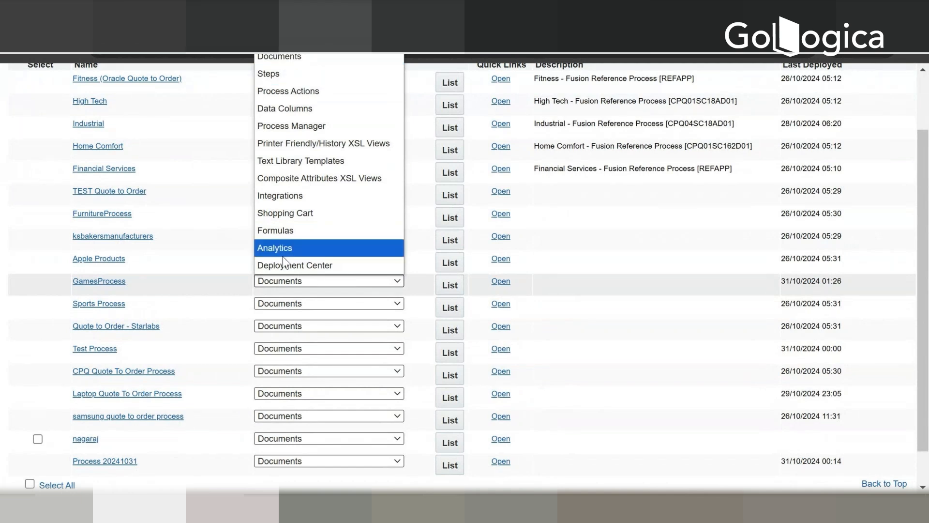
left_click(281, 235)
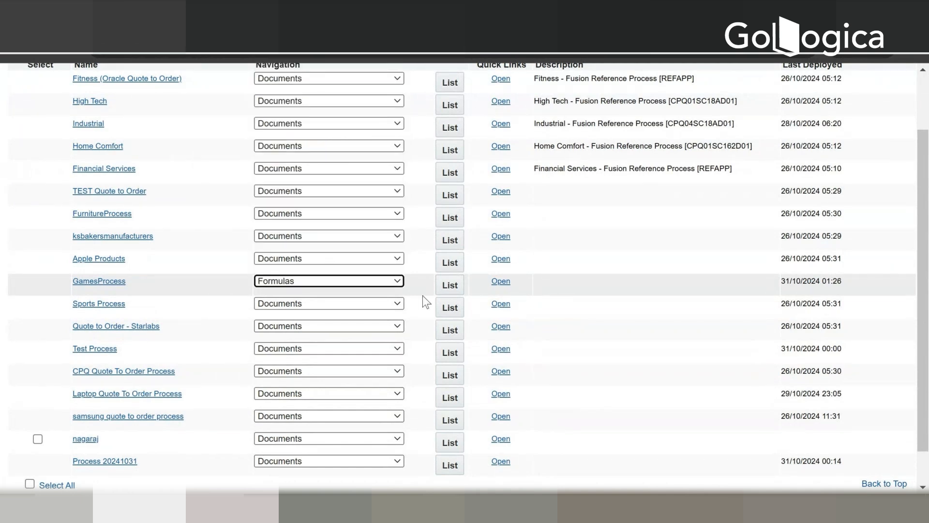
left_click(449, 284)
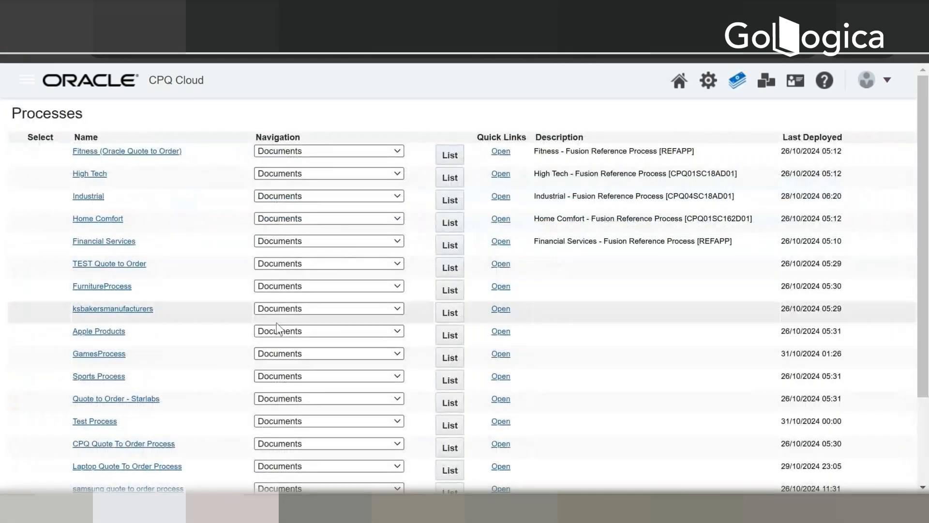
Step: Open the GamesProcess - Manager transaction list in a separate browser tab, keeping the Processes page open
mouse_move(881, 93)
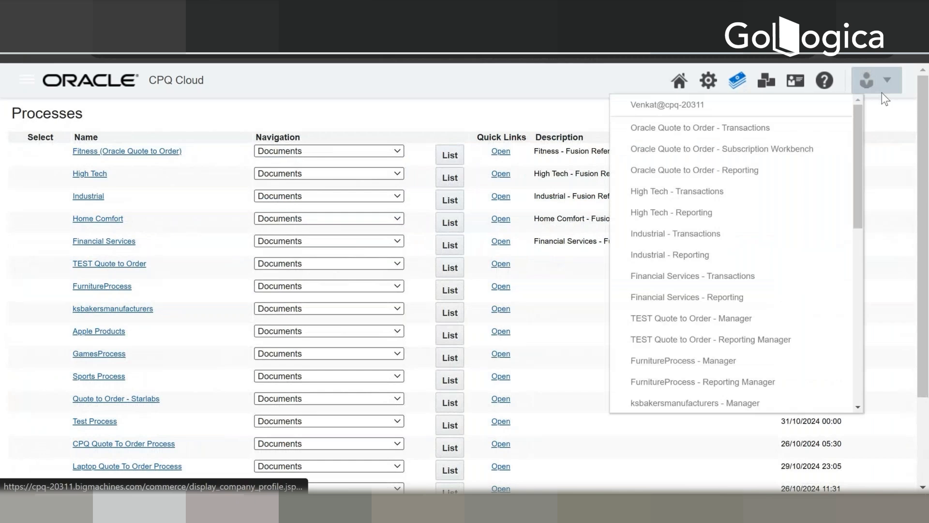
scroll(707, 390, "down", 5)
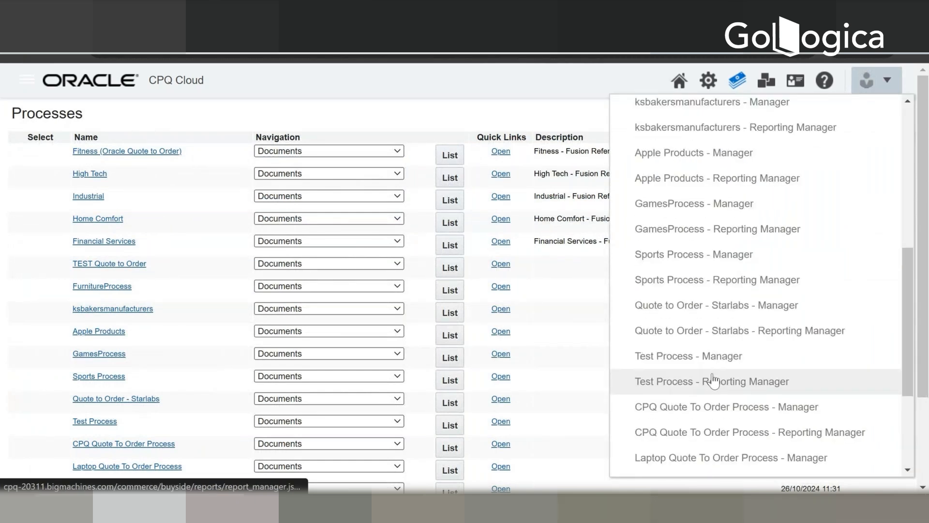
scroll(712, 382, "down", 6)
scroll(703, 363, "up", 3)
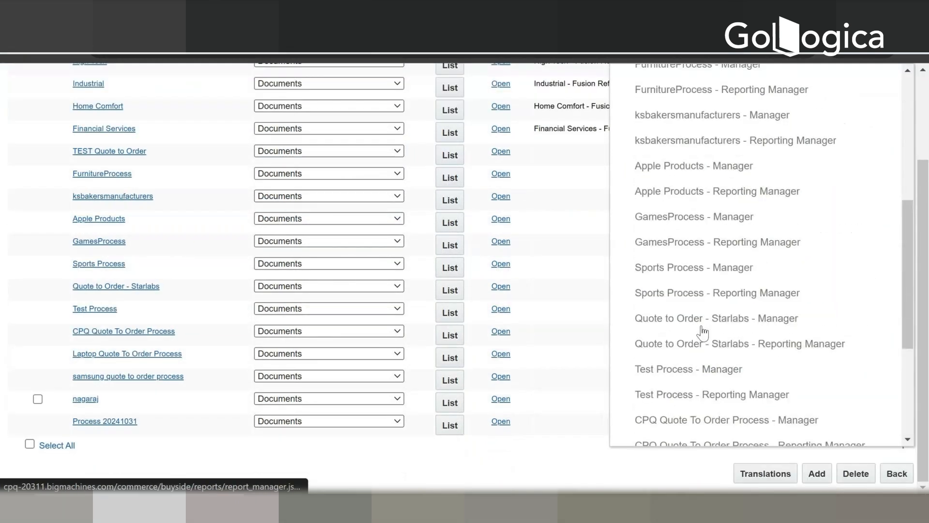
right_click(733, 218)
left_click(752, 244)
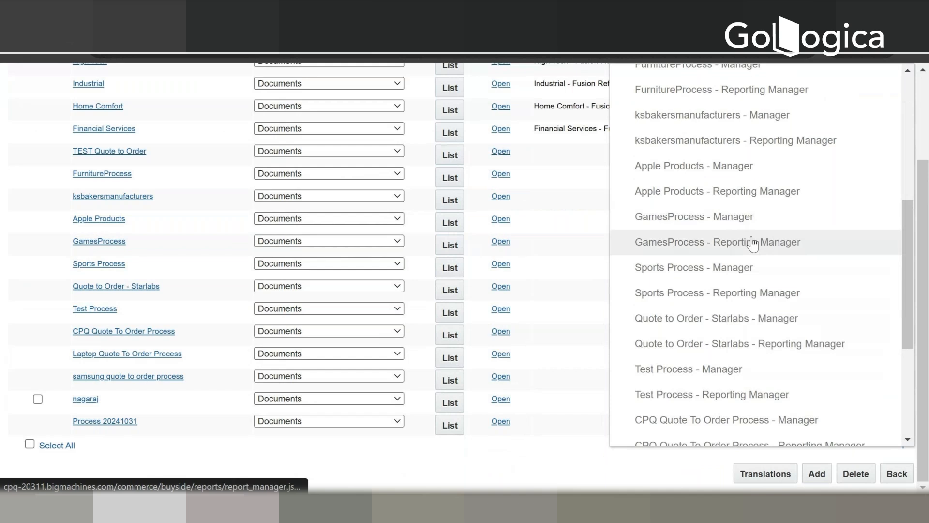
left_click(752, 241)
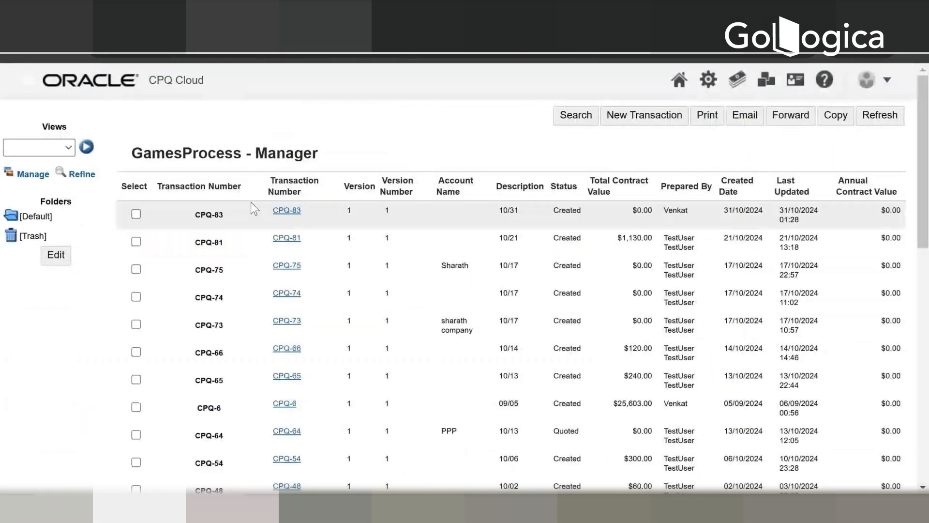
Step: Open the transaction created on 31/10/2024, check its line item grid, and return to the GamesProcess - Manager list
left_click(285, 208)
left_click(285, 215)
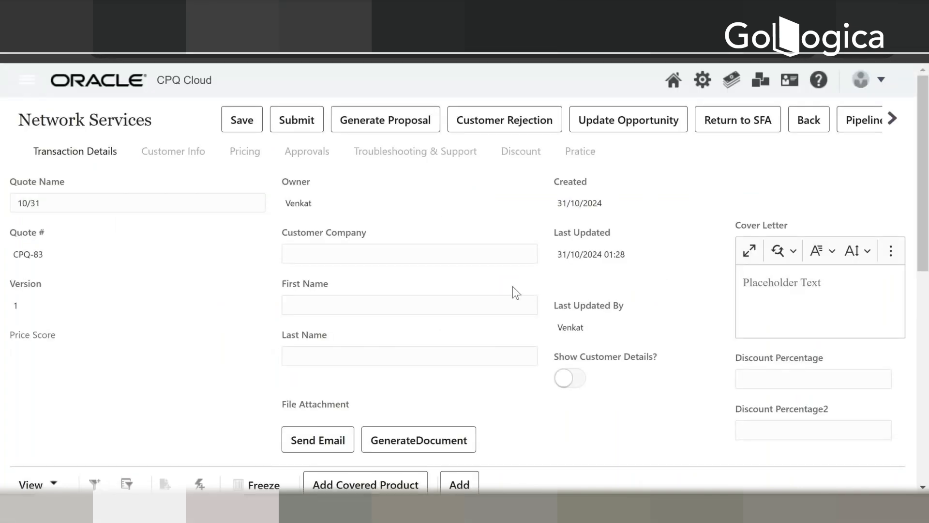
scroll(509, 297, "down", 3)
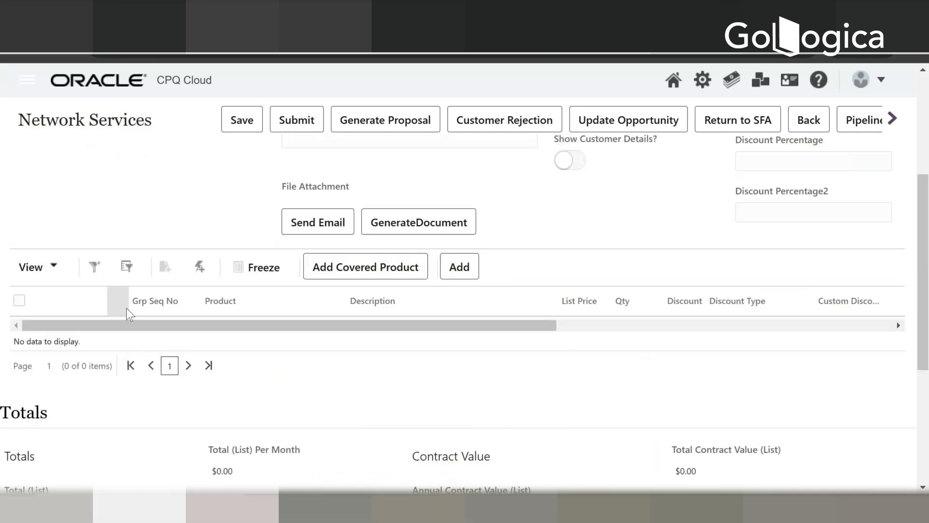
scroll(753, 175, "up", 3)
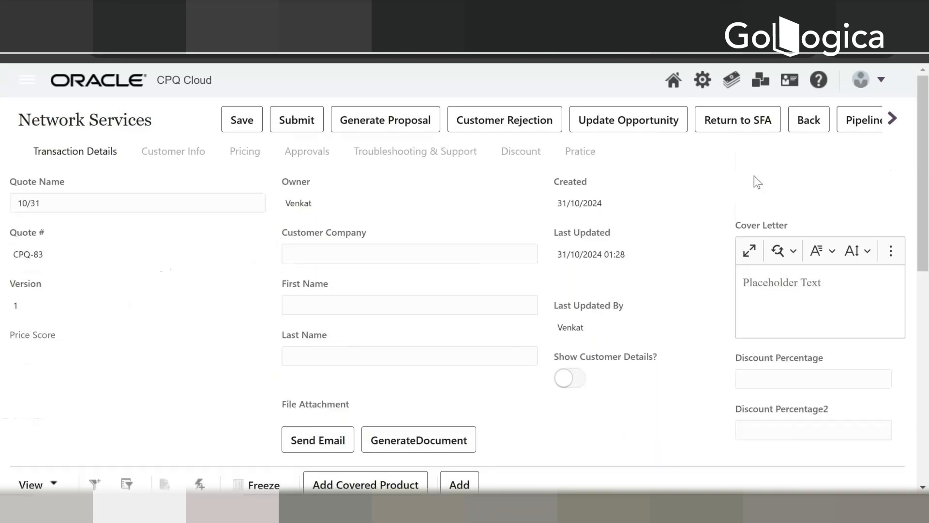
left_click(69, 85)
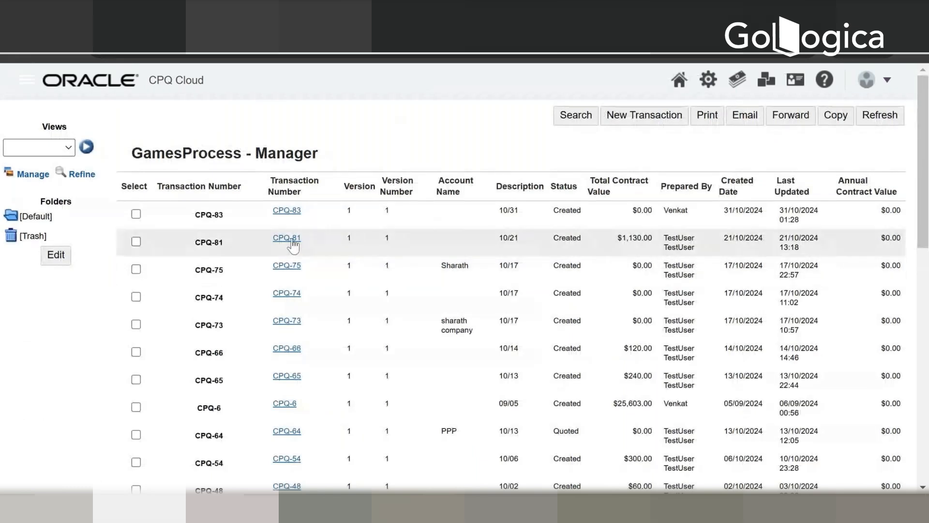
Step: Open the transaction created on 21/10/2024 and examine its SAMSUNG line items, their prices and quantities, and the Totals section
left_click(292, 240)
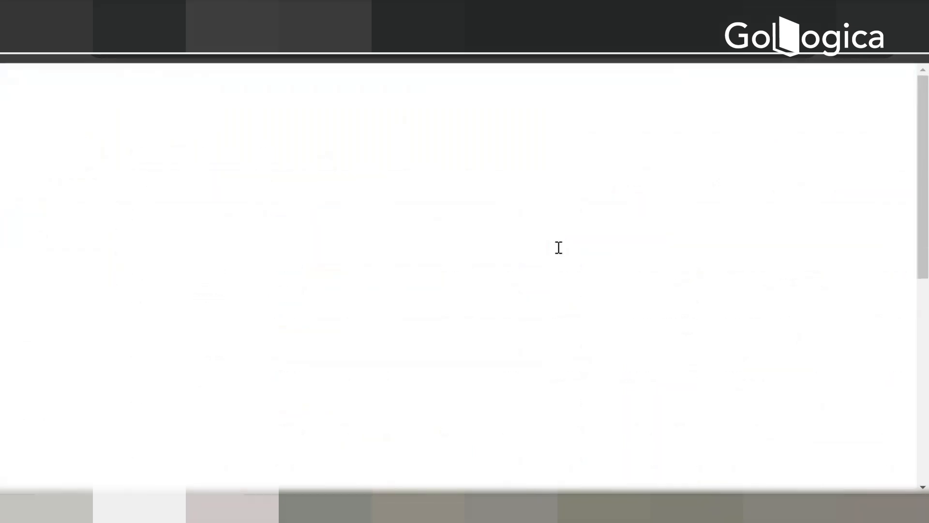
scroll(484, 251, "down", 5)
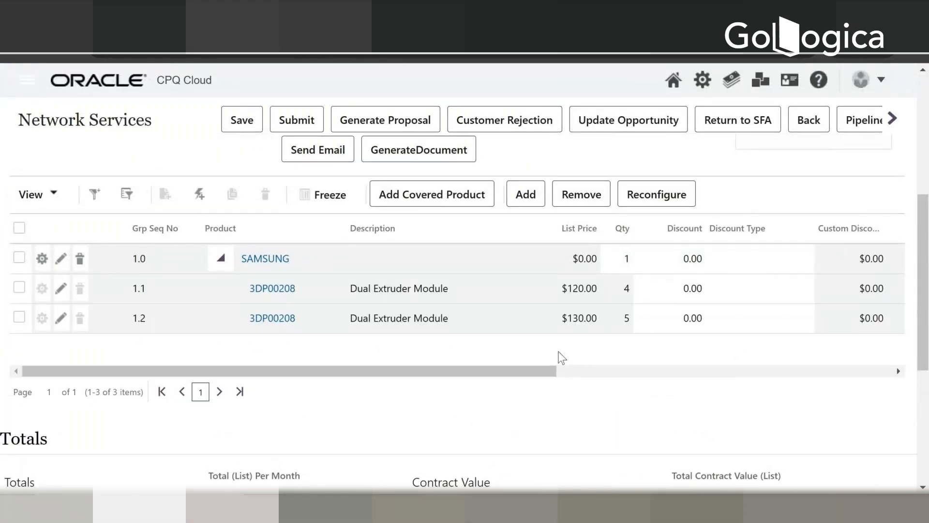
scroll(561, 359, "up", 5)
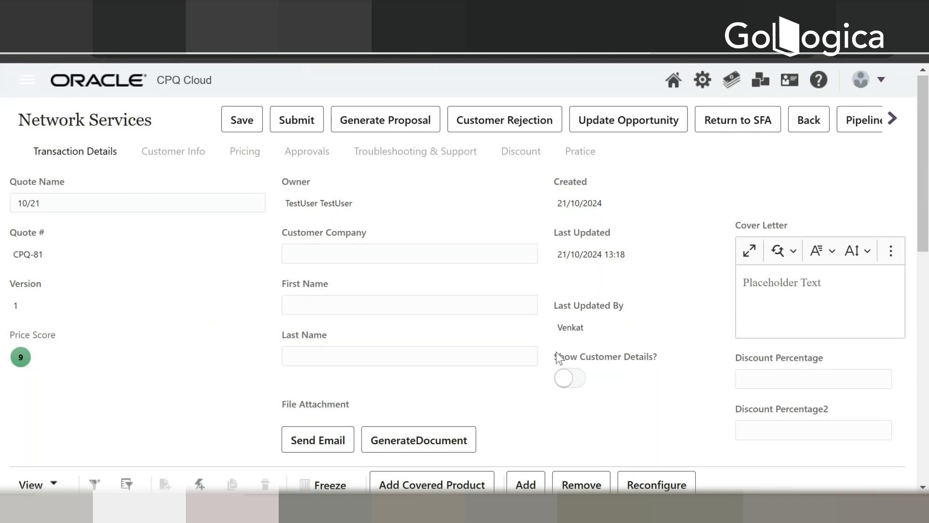
scroll(558, 357, "down", 3)
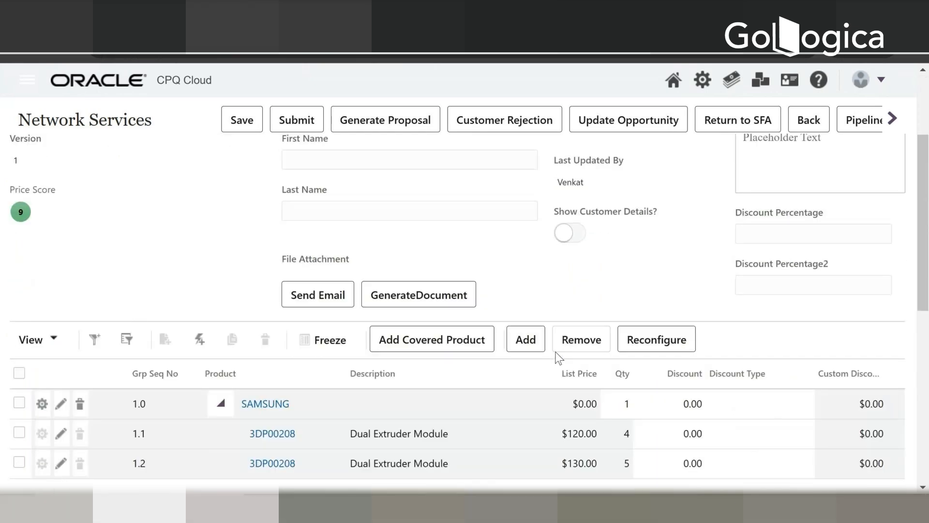
scroll(557, 357, "down", 2)
left_click_drag(517, 446, 626, 434)
scroll(626, 434, "down", 6)
scroll(589, 440, "down", 1)
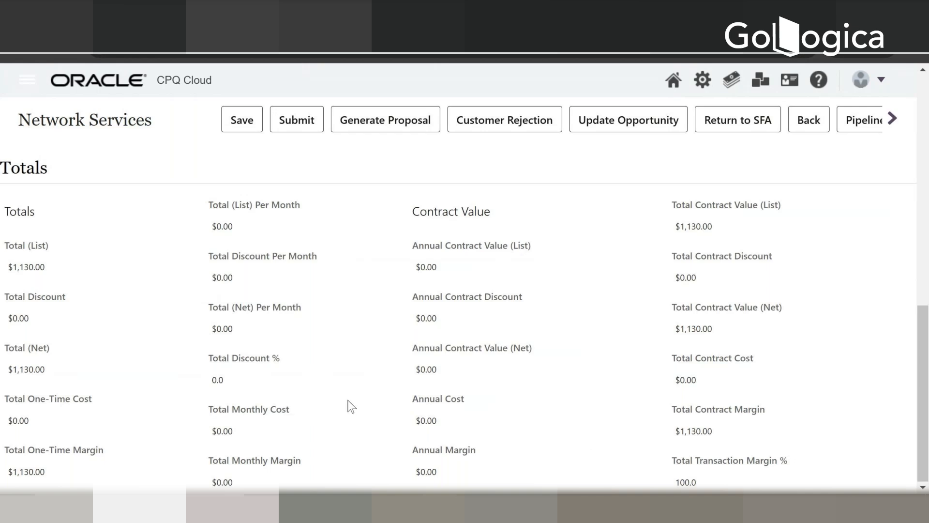
scroll(351, 406, "up", 4)
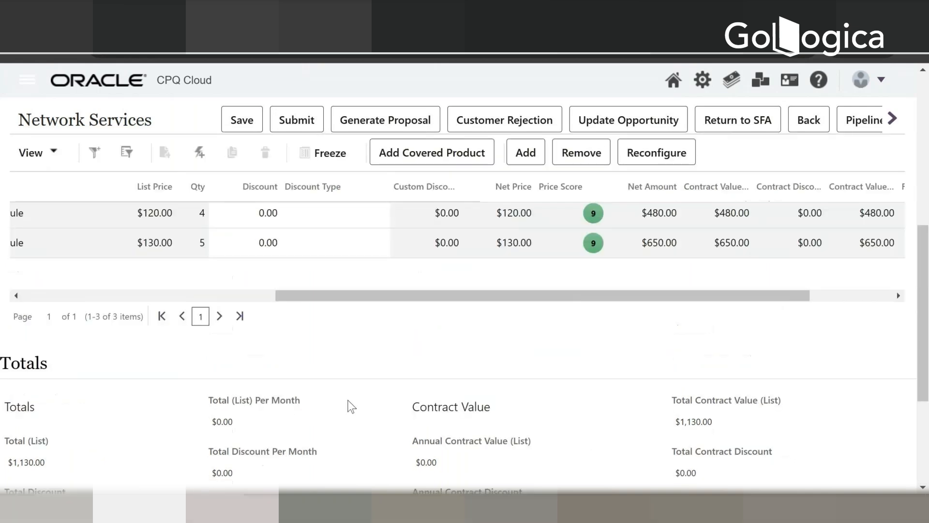
scroll(350, 406, "up", 5)
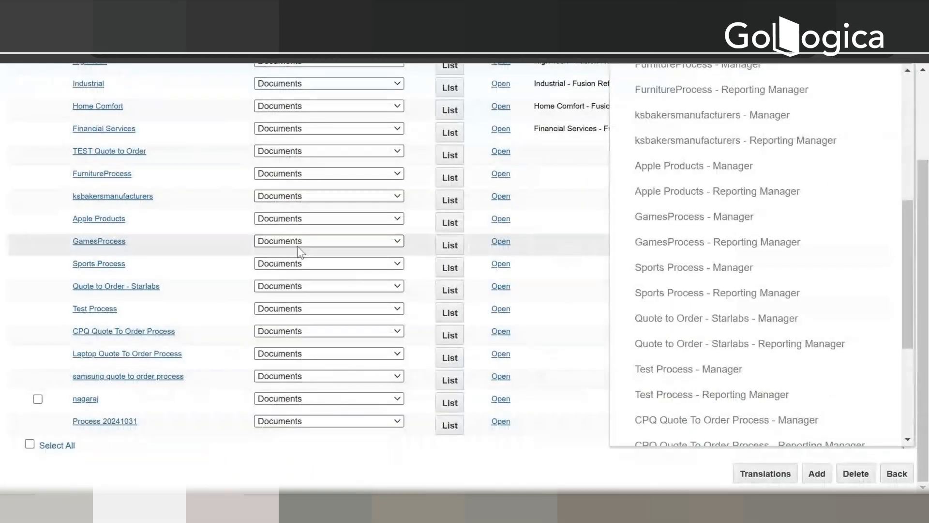
Step: Return to the Processes tab, go back to the Administration Platform and reopen the Process Definition list
scroll(282, 253, "up", 3)
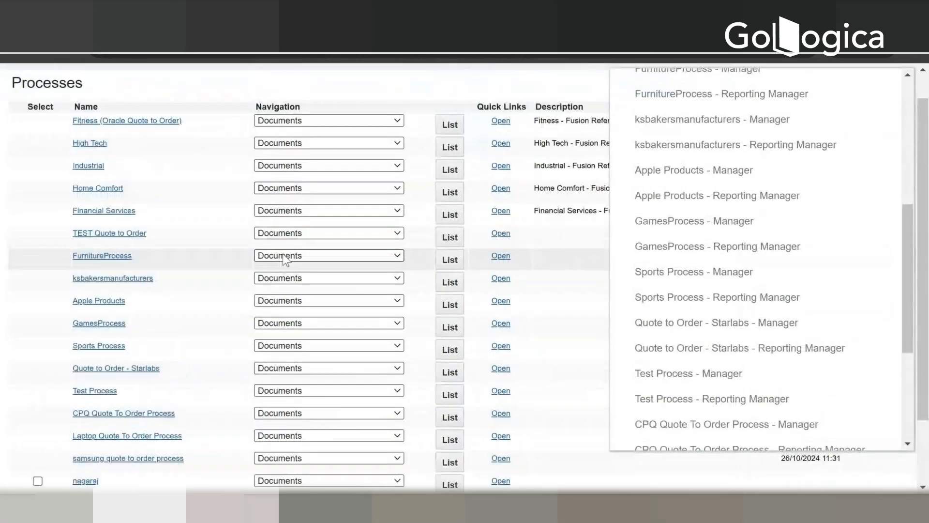
left_click(494, 89)
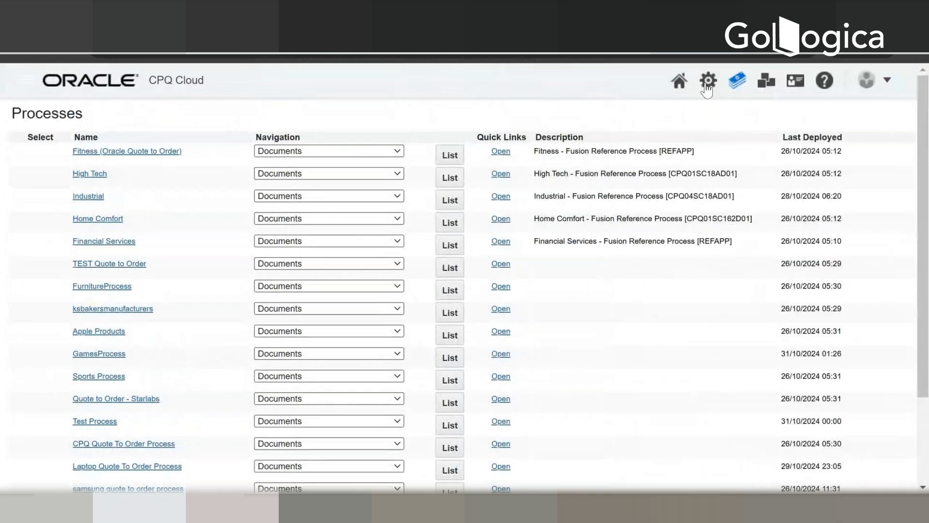
left_click(706, 86)
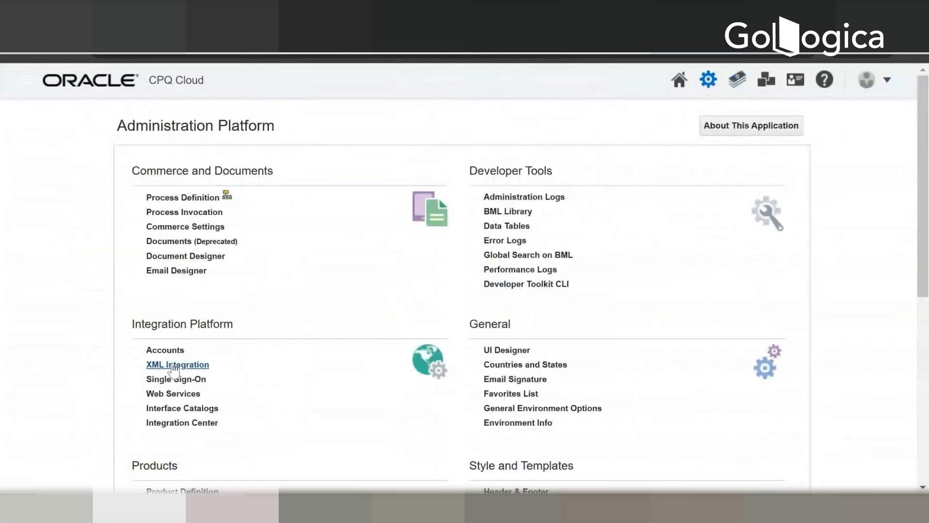
left_click(180, 199)
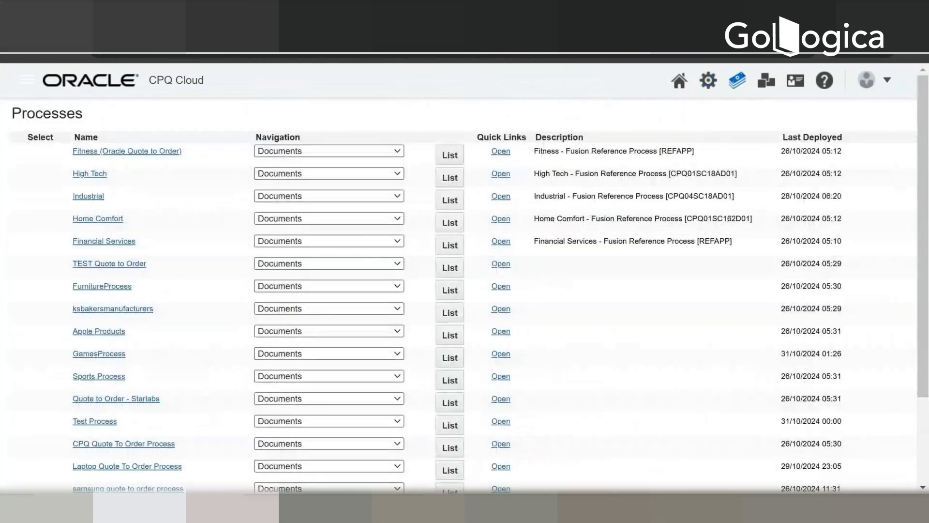
Step: Open the document list of GamesProcess and list the attributes of its Transaction document
left_click(338, 357)
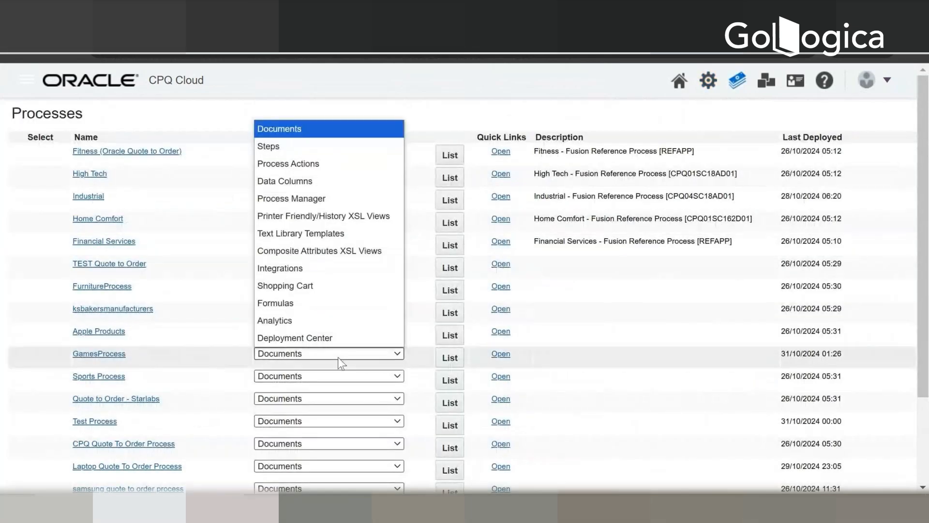
left_click(338, 357)
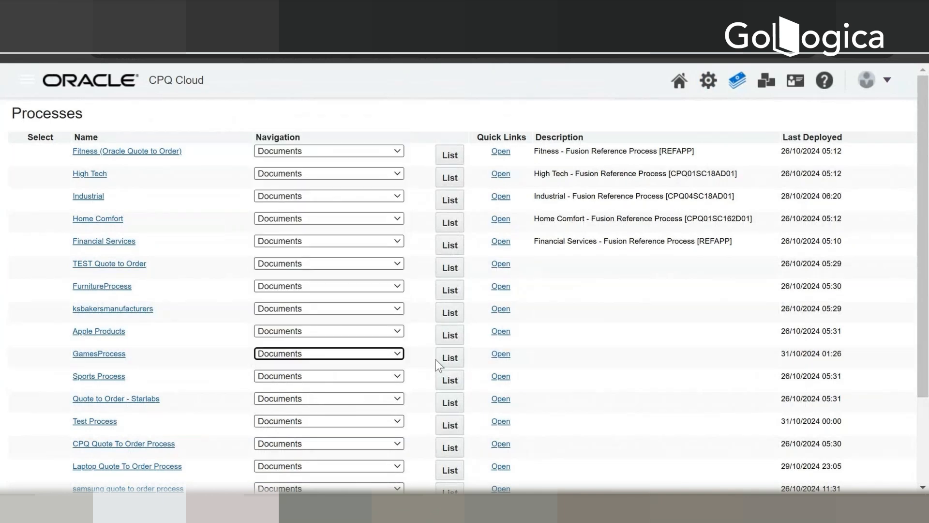
left_click(442, 359)
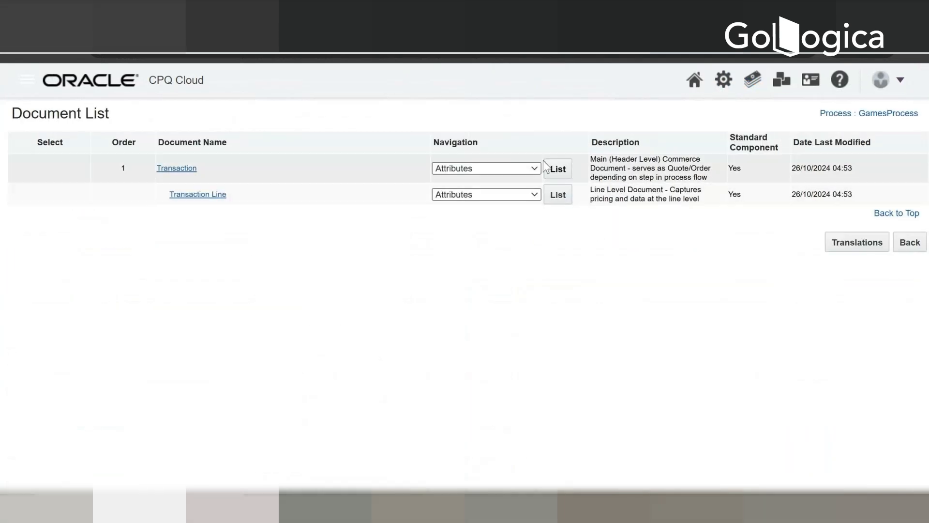
left_click(509, 172)
left_click(509, 170)
left_click(558, 169)
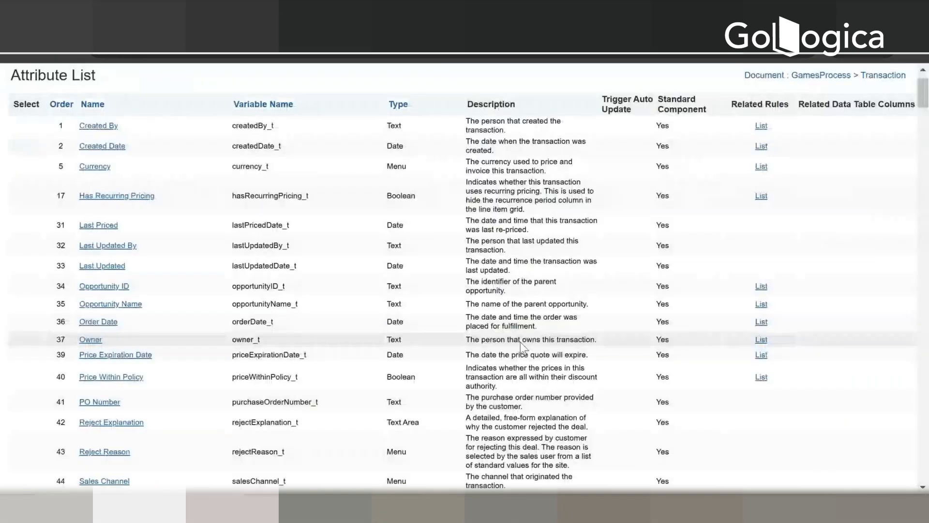
Step: Start a new attribute for the Transaction document, with the label Quote Total and the variable name quoteTotal_c
scroll(521, 342, "down", 8)
scroll(520, 344, "down", 10)
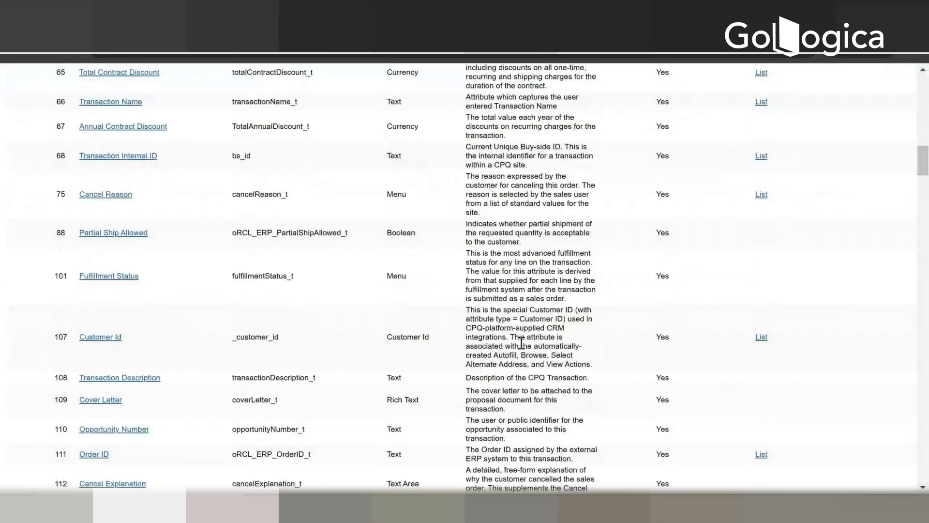
scroll(520, 342, "down", 7)
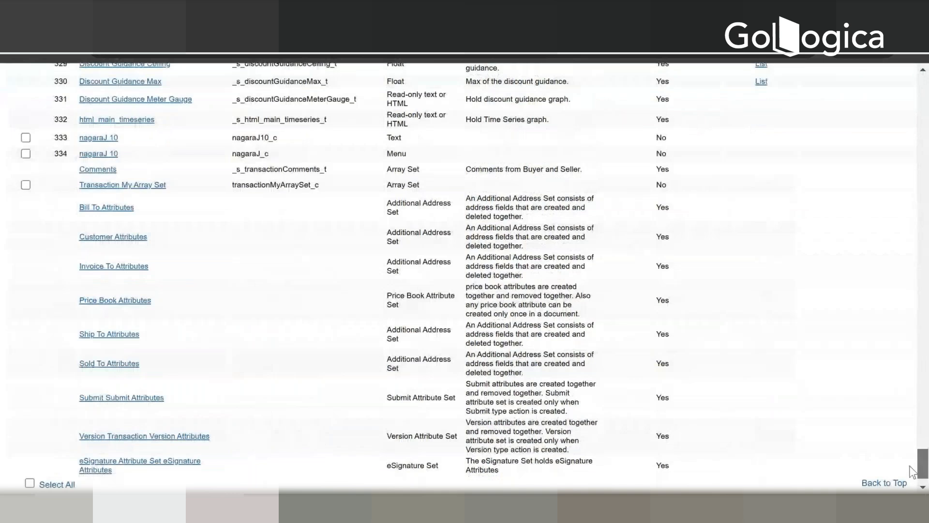
scroll(912, 472, "down", 1)
left_click(819, 473)
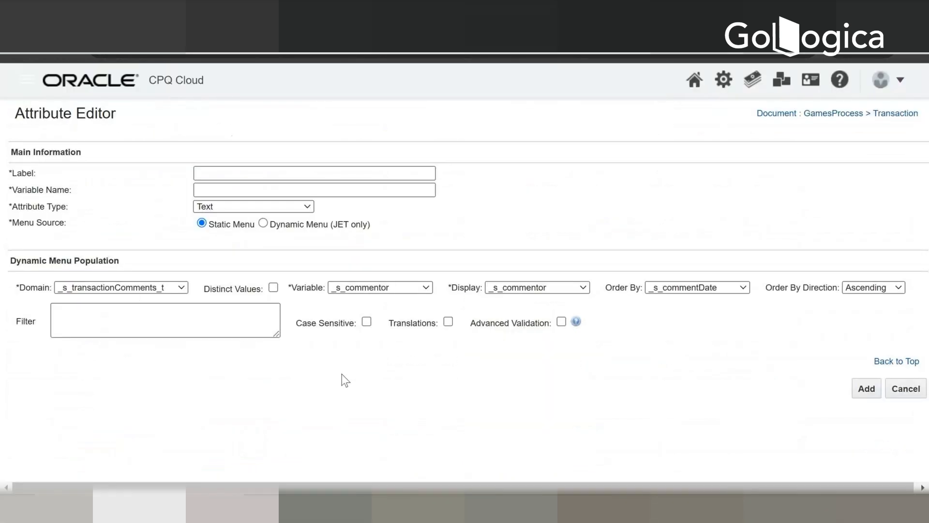
left_click(219, 175)
type("Quote")
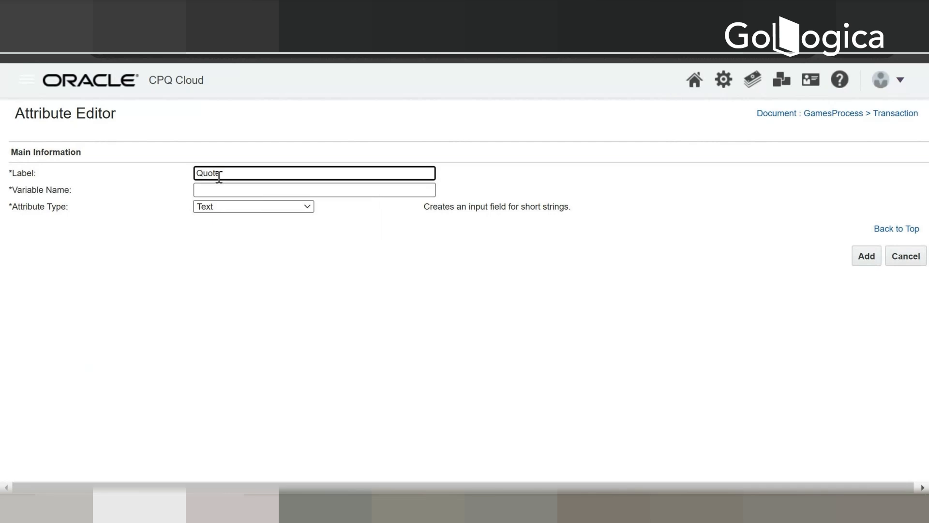
type("Total")
left_click(220, 173)
key("Tab")
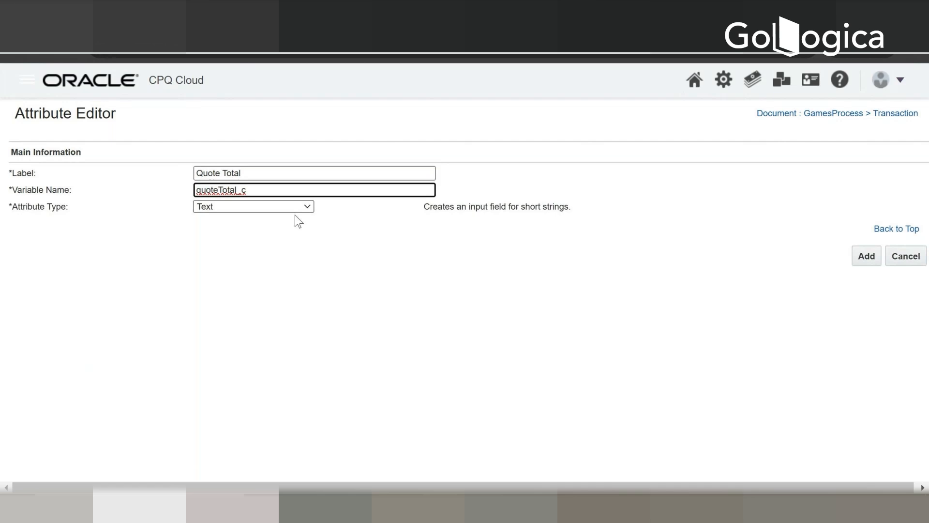
Step: Set the attribute type of Quote Total to Float and add the attribute
left_click(291, 208)
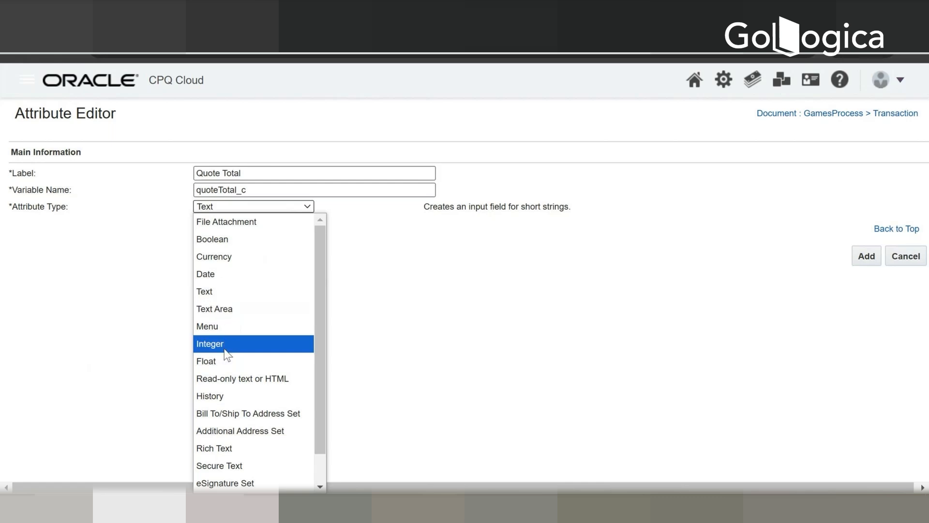
left_click(225, 361)
left_click(245, 341)
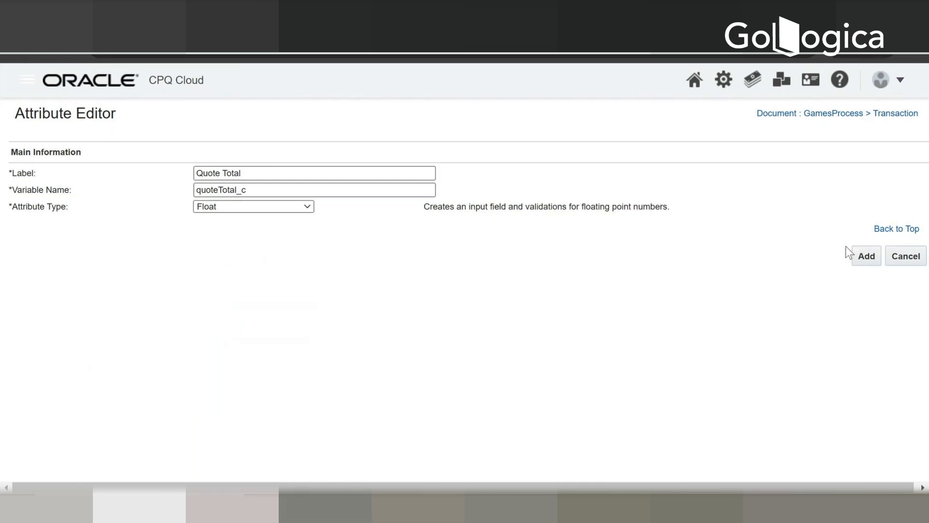
left_click(865, 256)
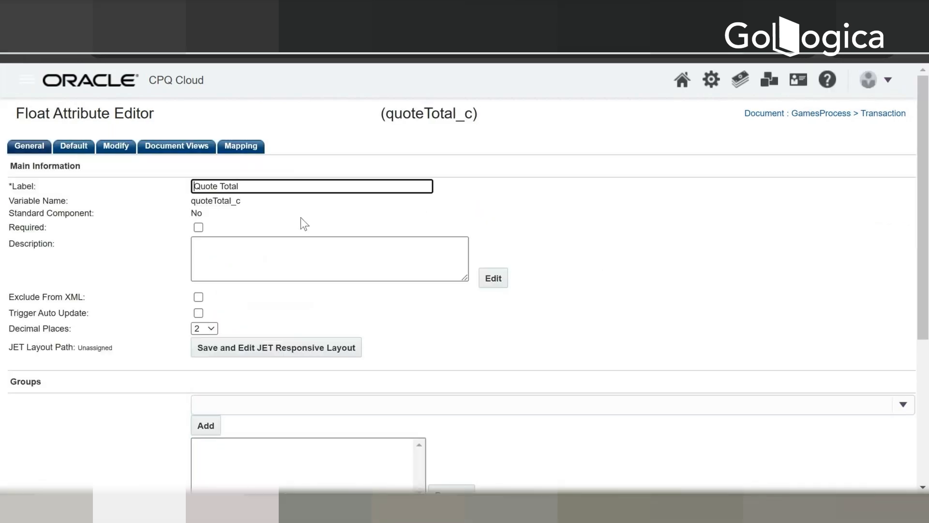
Step: Save Quote Total and open its JET responsive layout, try to save the layout in the UI Designer, and cancel out of it
scroll(300, 252, "down", 2)
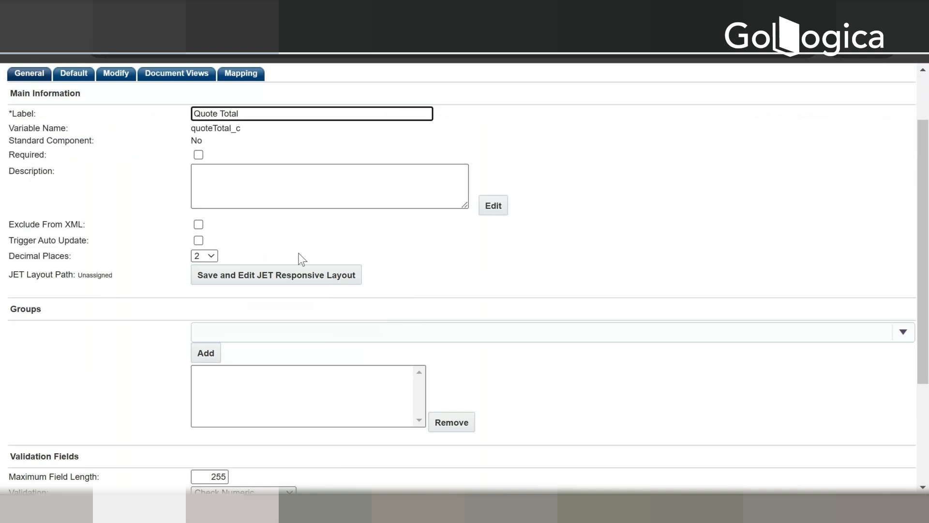
scroll(302, 259, "up", 2)
left_click(261, 351)
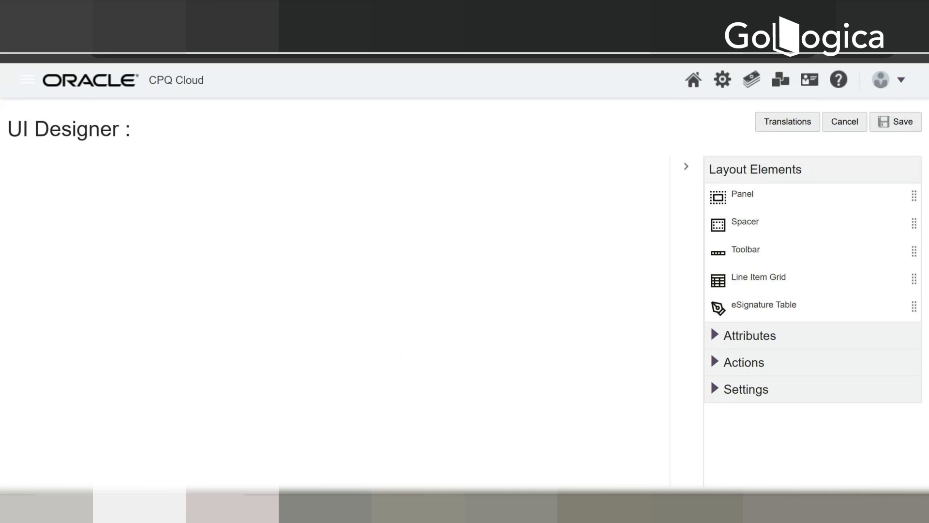
left_click(894, 123)
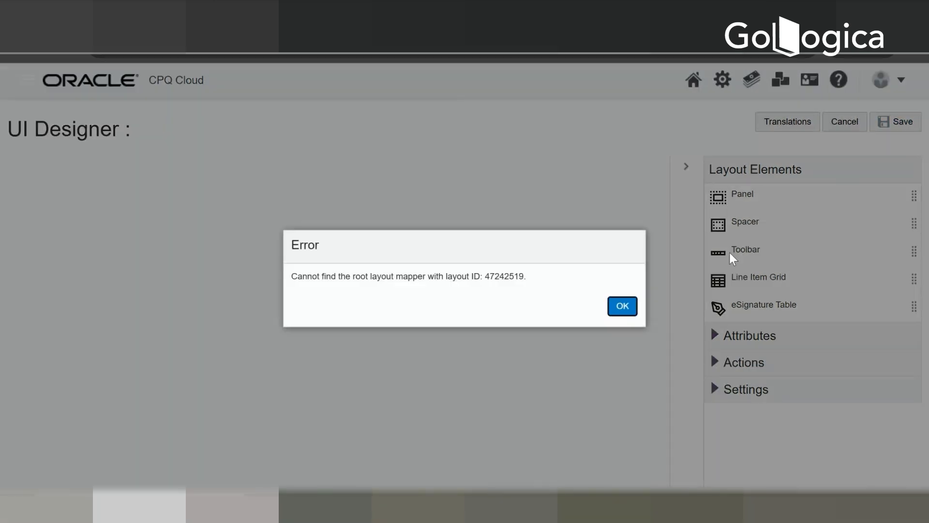
left_click(624, 308)
left_click(856, 125)
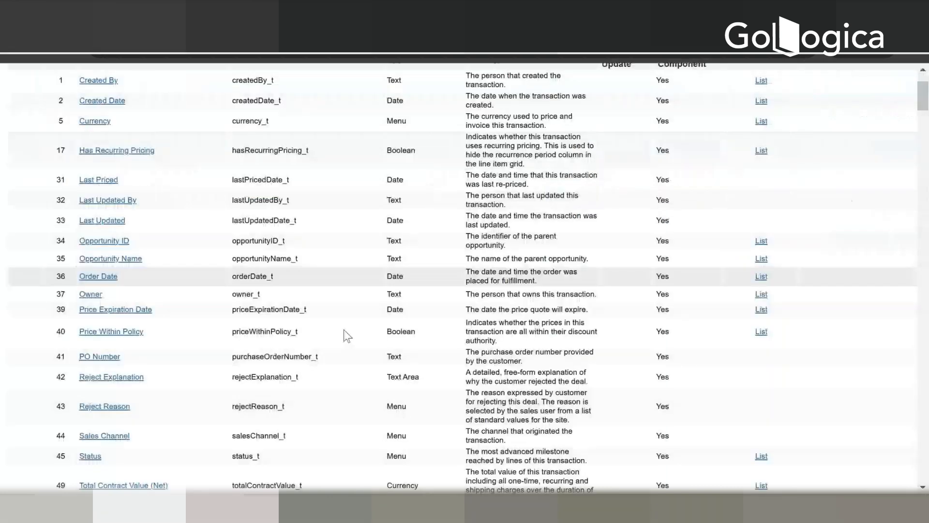
Step: Search the Transaction attribute list for "quote_t" and look through the custom attributes near the end of the list
scroll(344, 330, "down", 7)
scroll(343, 334, "down", 20)
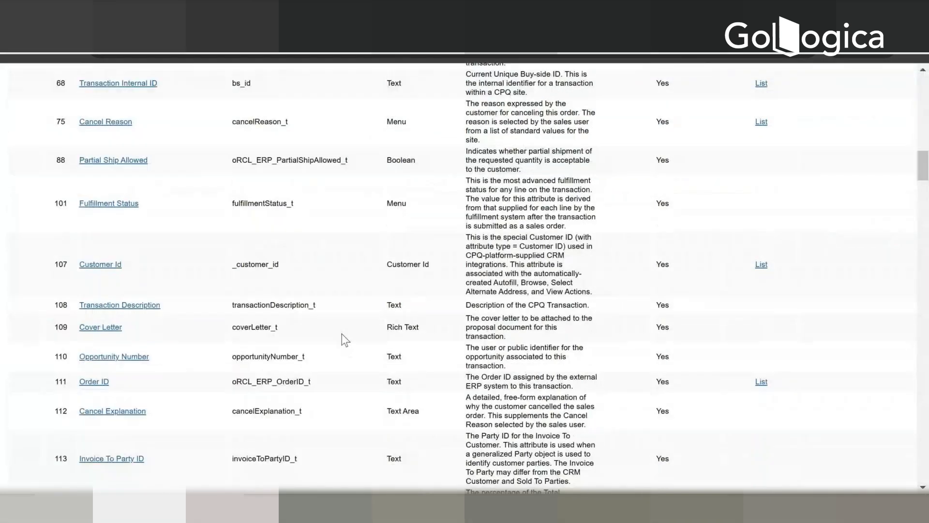
scroll(360, 338, "down", 20)
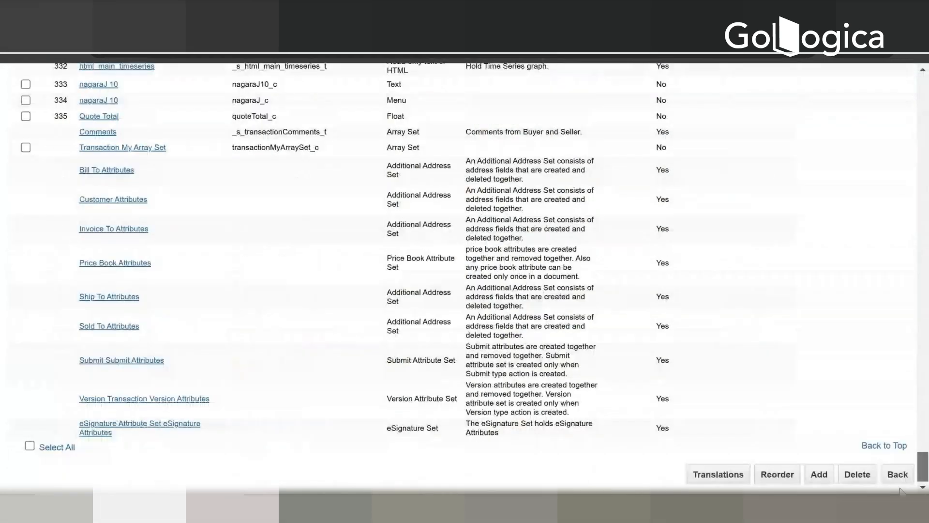
key("ctrl+f")
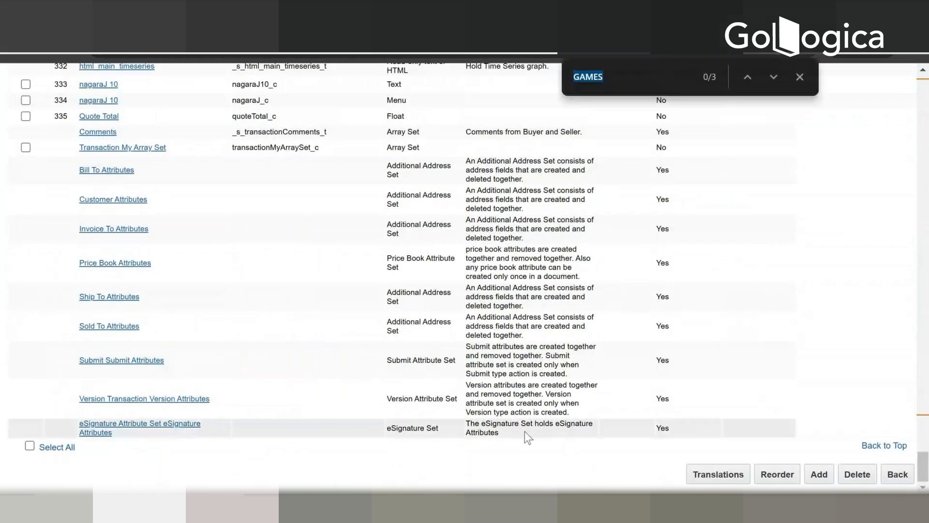
type("quo")
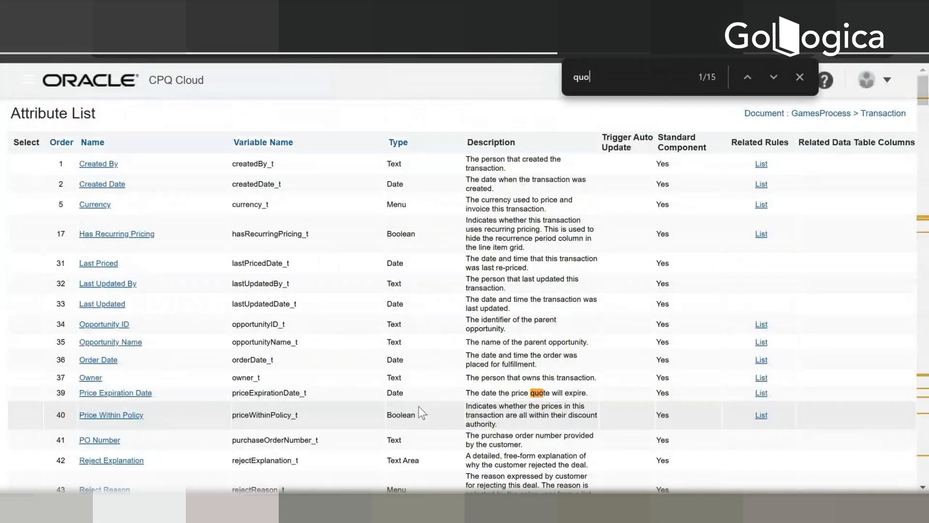
type("te_tp")
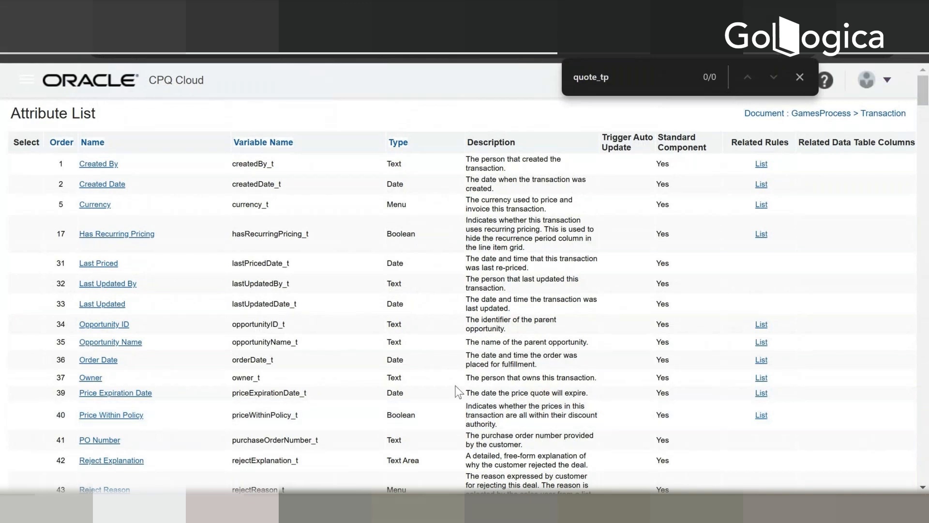
key("BackSpace")
scroll(453, 387, "down", 1)
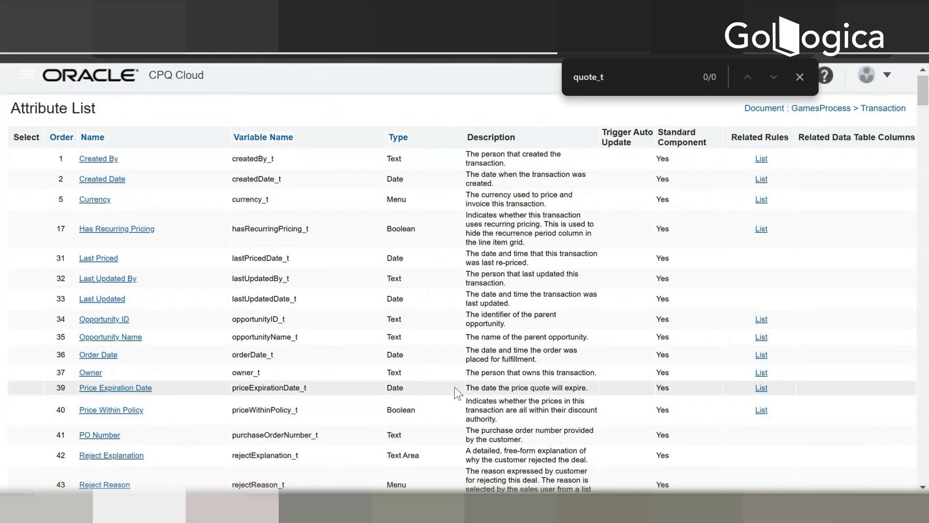
scroll(454, 387, "down", 15)
left_click_drag(922, 165, 917, 482)
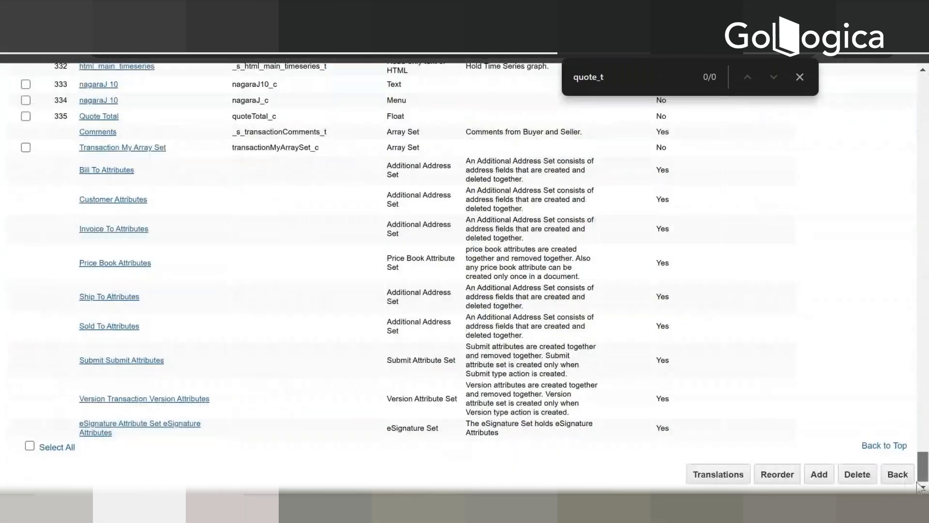
left_click(818, 474)
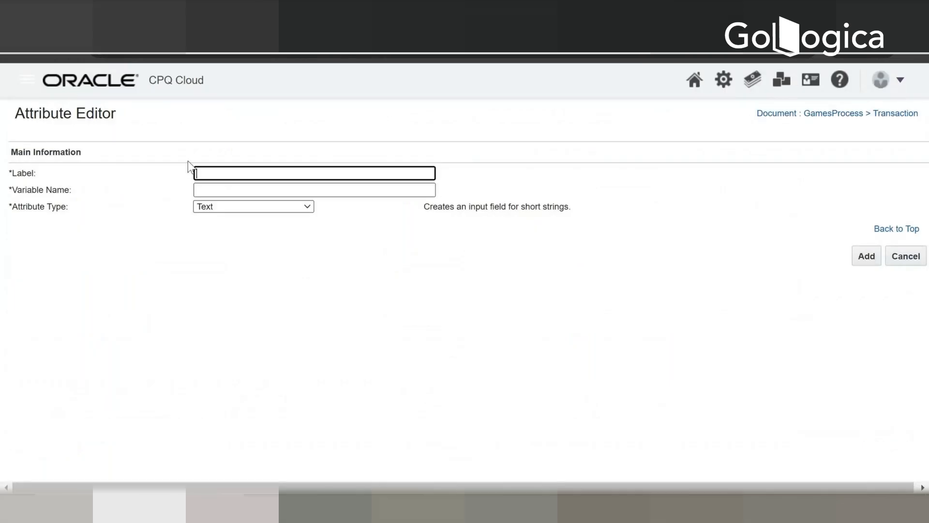
type("Quote")
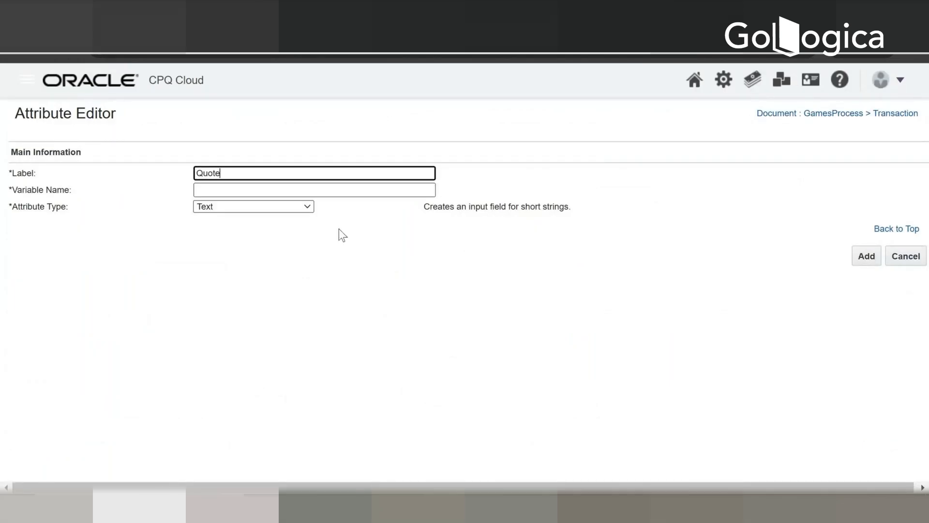
type(" T")
left_click(906, 257)
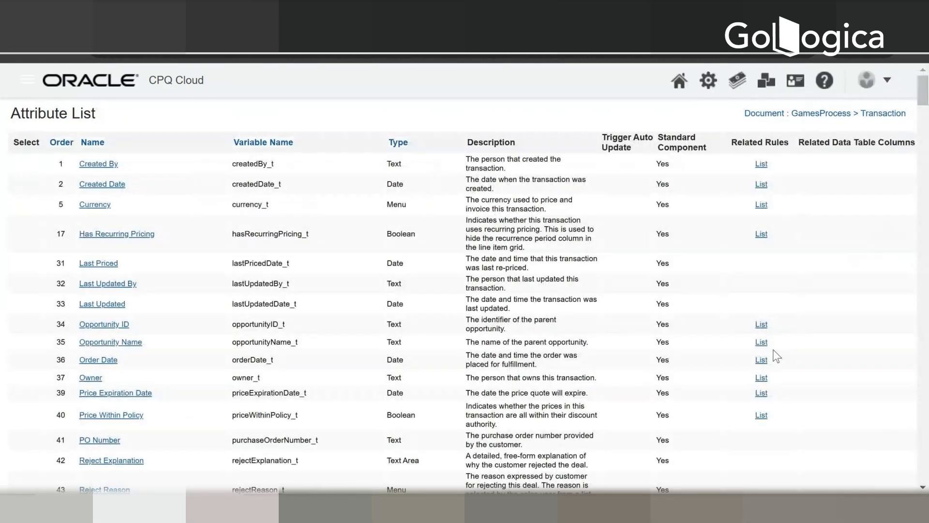
Step: Find "quote tot" in the Transaction attribute list, check the Quote Total attribute's general settings, and return to the list
key("ctrl+f")
type("q")
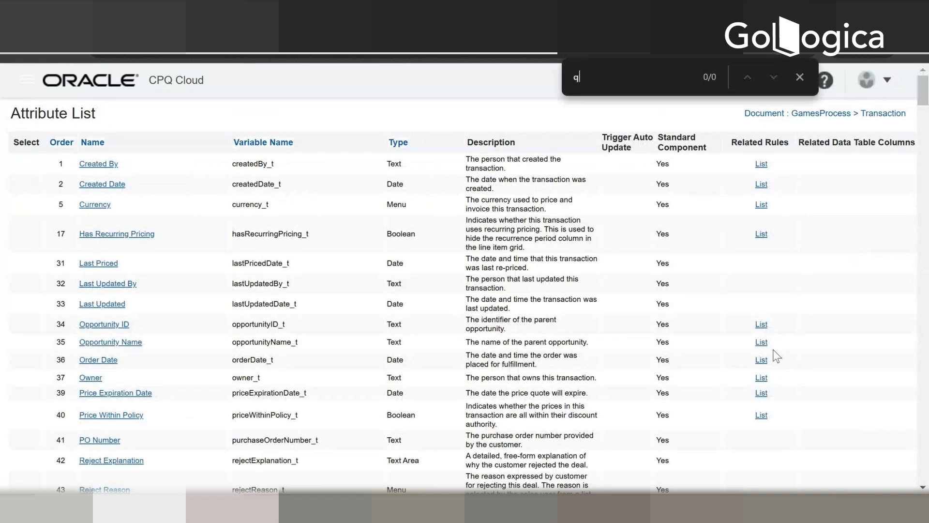
type("uote")
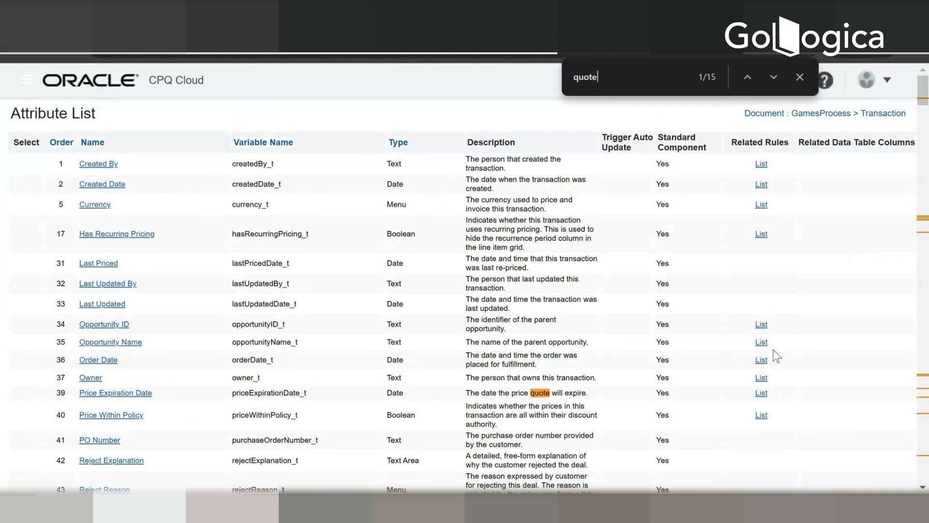
type(" tot")
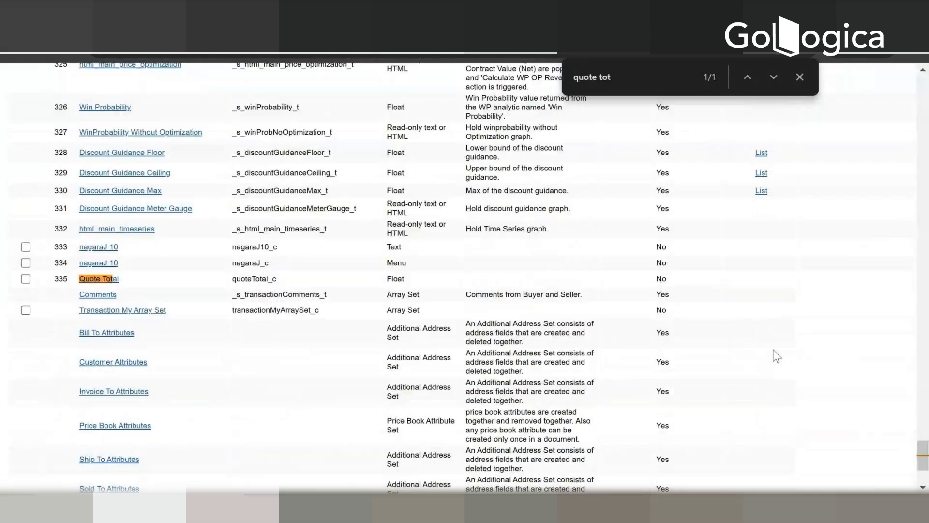
left_click(108, 285)
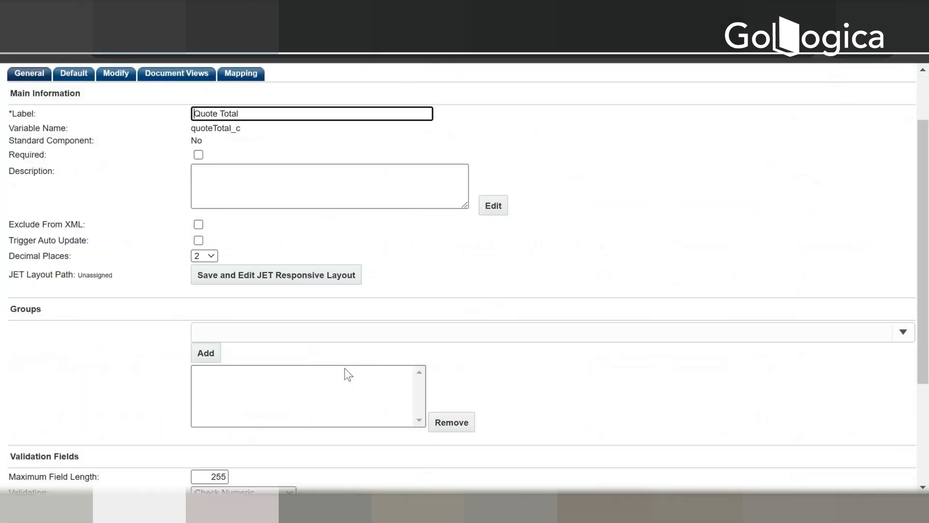
scroll(353, 377, "down", 3)
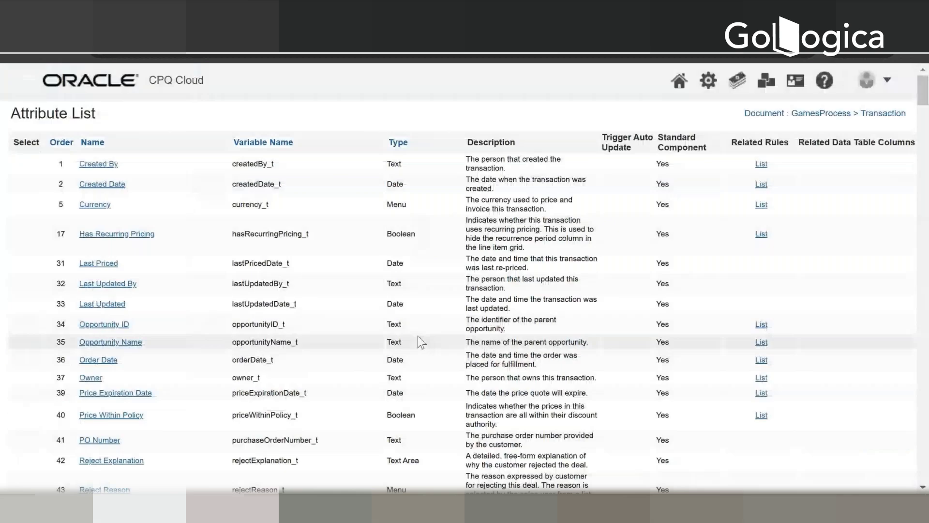
Step: Locate Quote Total in the attribute list again, reopen it, and save it to edit its JET responsive layout
scroll(417, 335, "down", 5)
key("ctrl+f")
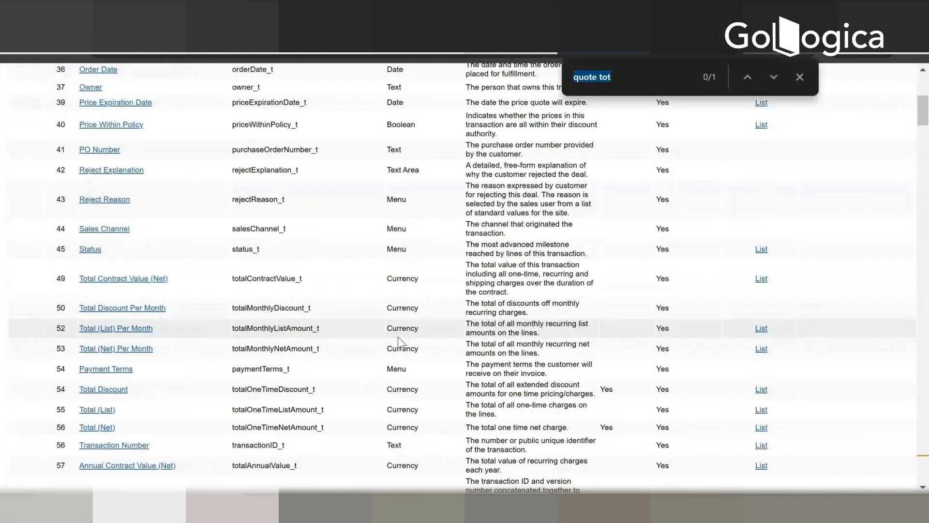
key("Return")
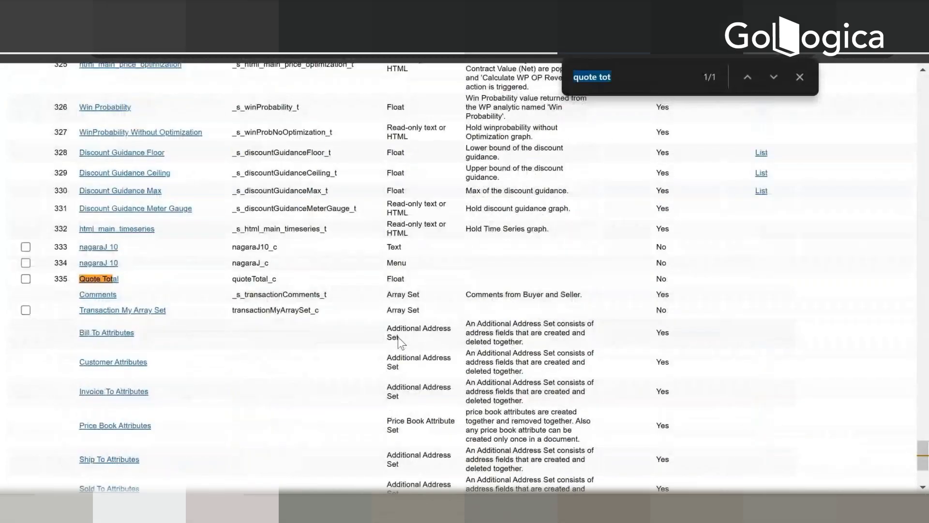
left_click(99, 281)
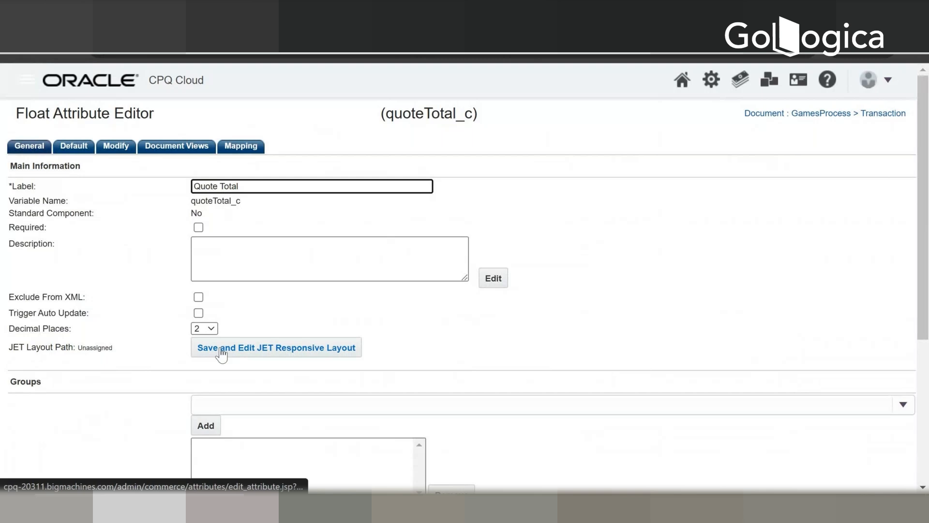
left_click(221, 353)
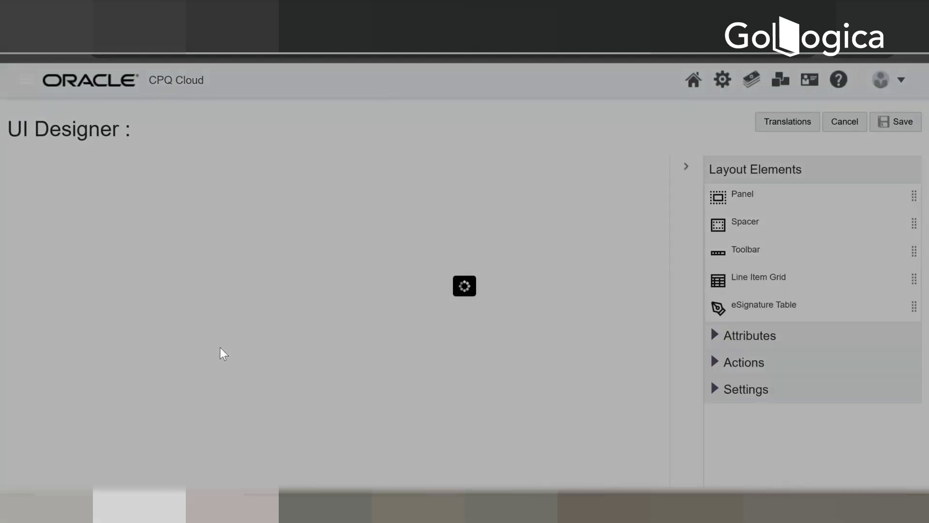
Step: Search the layout attributes for "Quote" in the UI Designer to find the Quote Total attribute
scroll(285, 320, "down", 3)
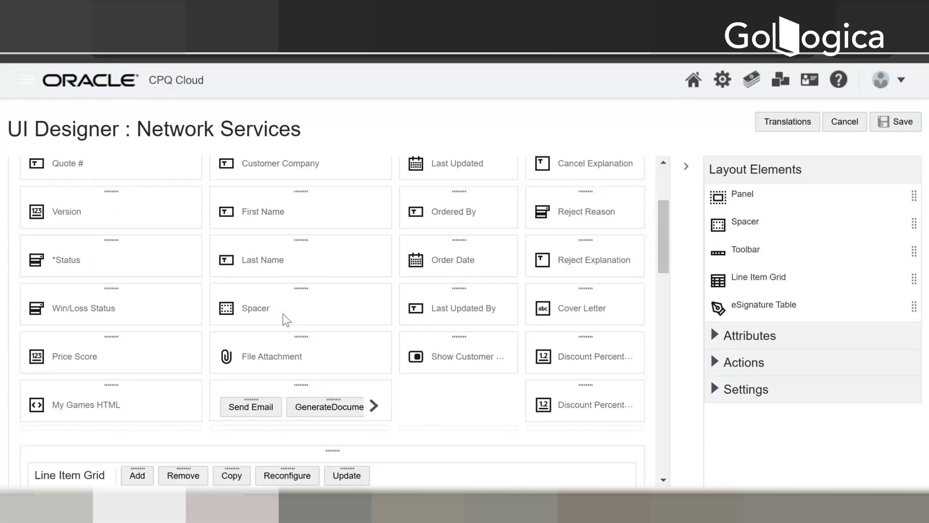
left_click(717, 338)
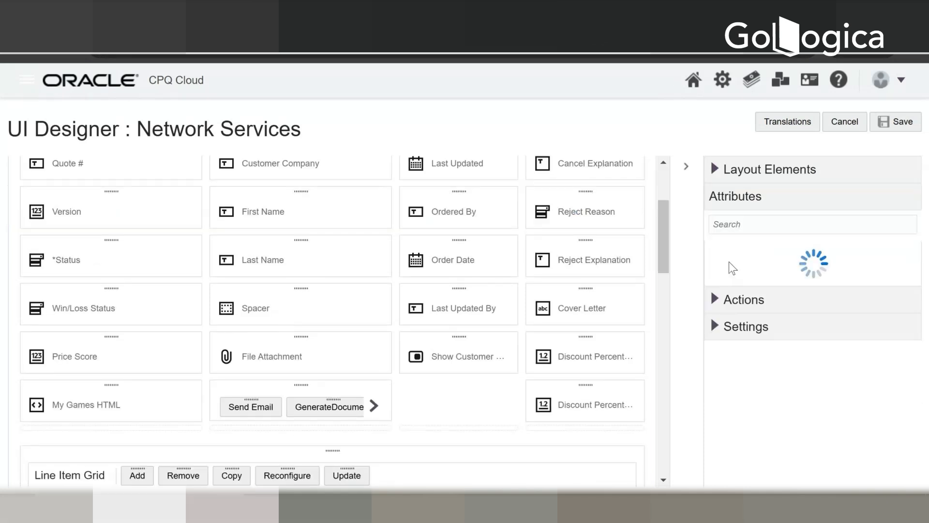
left_click(748, 227)
type("Q")
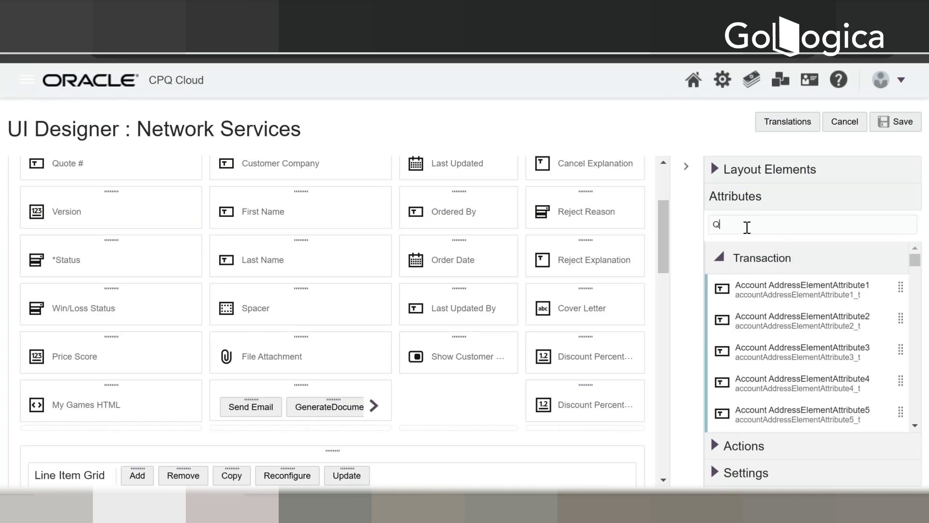
type("uote")
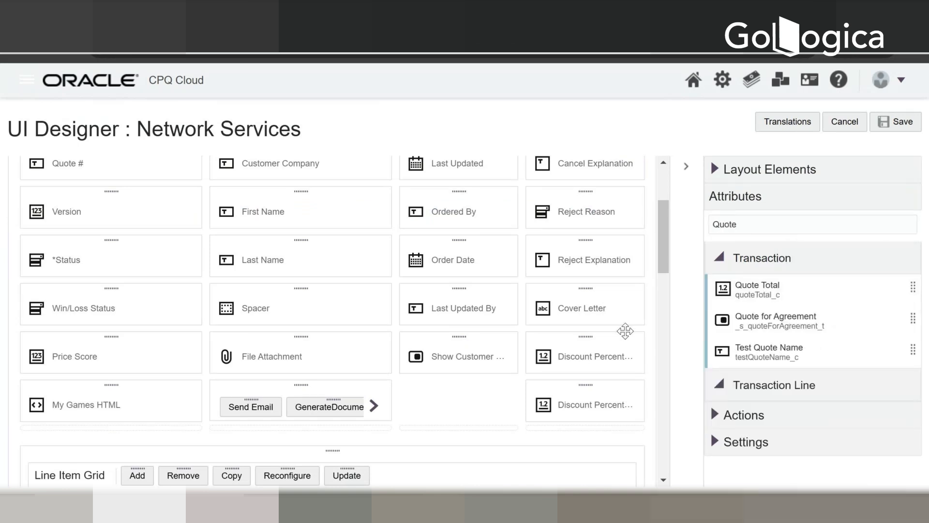
Step: Try placing Quote Total below the Show Customer Details attribute on the Transaction Details tab, and remove it from there
scroll(515, 365, "down", 3)
scroll(450, 369, "down", 5)
scroll(450, 369, "up", 5)
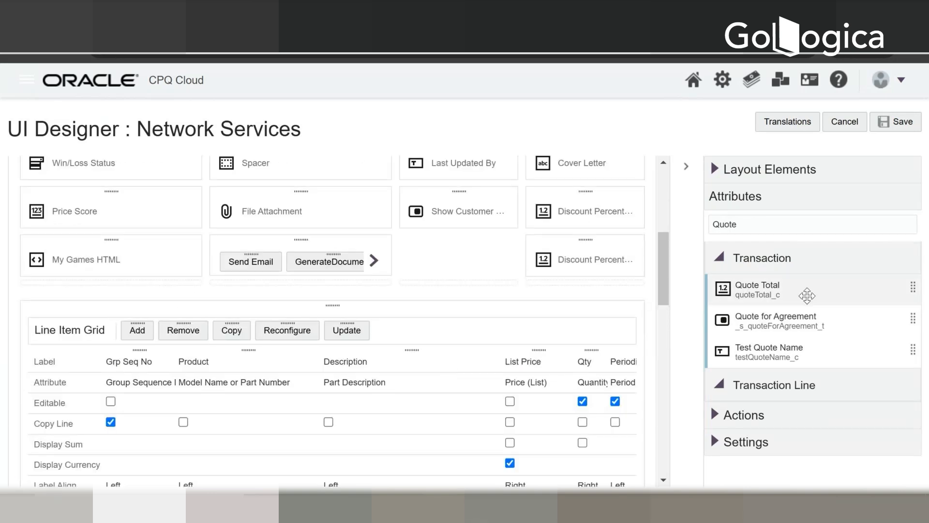
left_click_drag(826, 291, 474, 254)
scroll(537, 291, "up", 6)
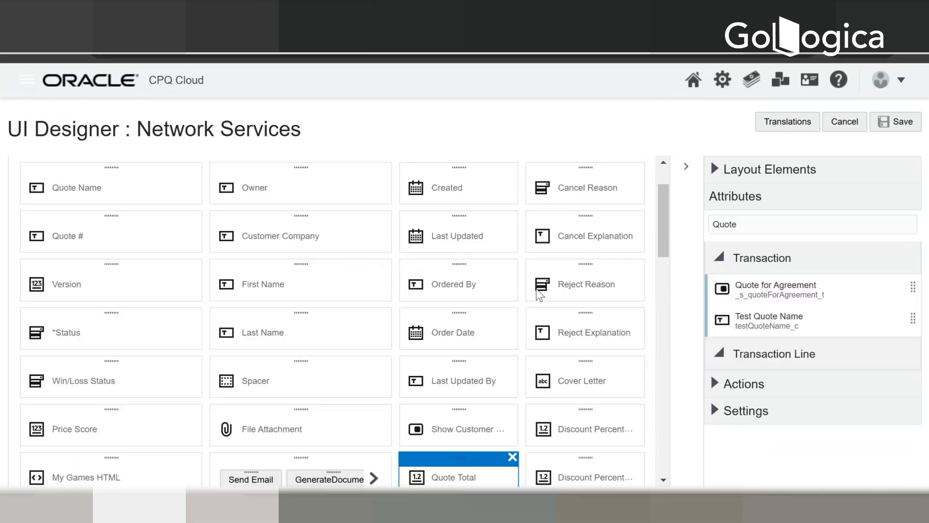
scroll(536, 288, "down", 5)
scroll(536, 288, "up", 5)
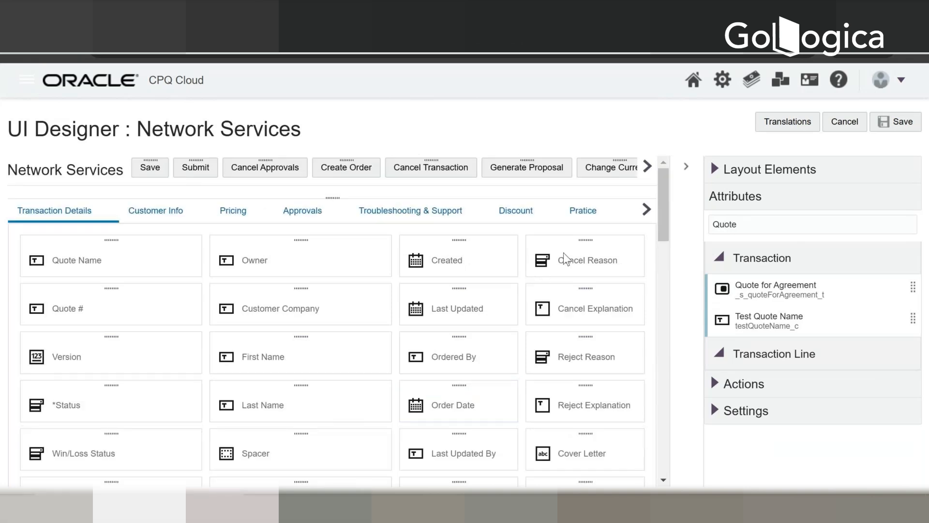
scroll(563, 258, "down", 5)
scroll(565, 257, "down", 3)
scroll(566, 258, "up", 5)
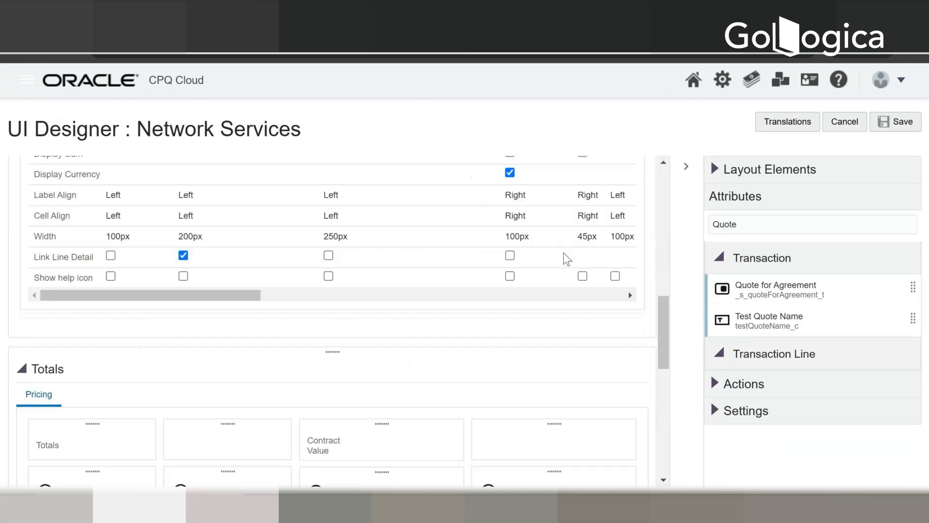
scroll(513, 244, "up", 4)
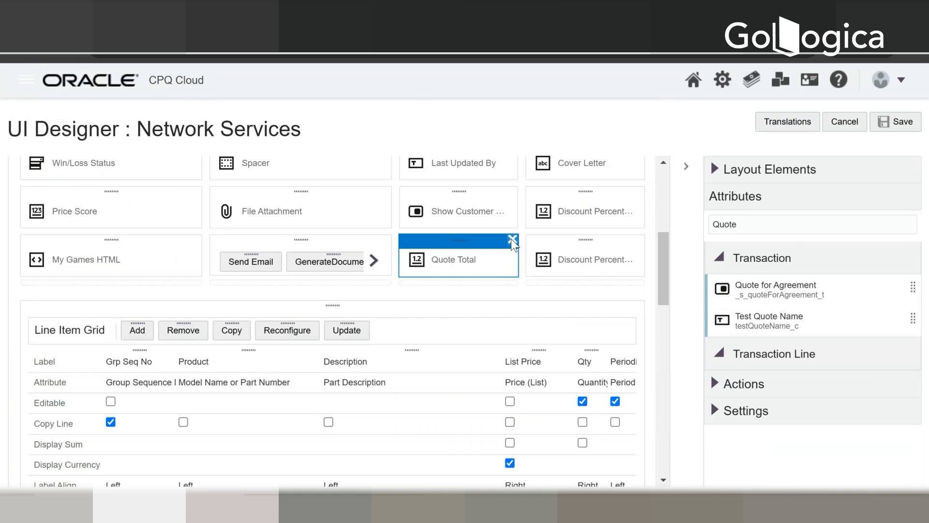
left_click(512, 238)
Step: Place the Quote Total attribute in the Pricing tab of the Totals section, below Total Contract Discount
scroll(617, 335, "down", 3)
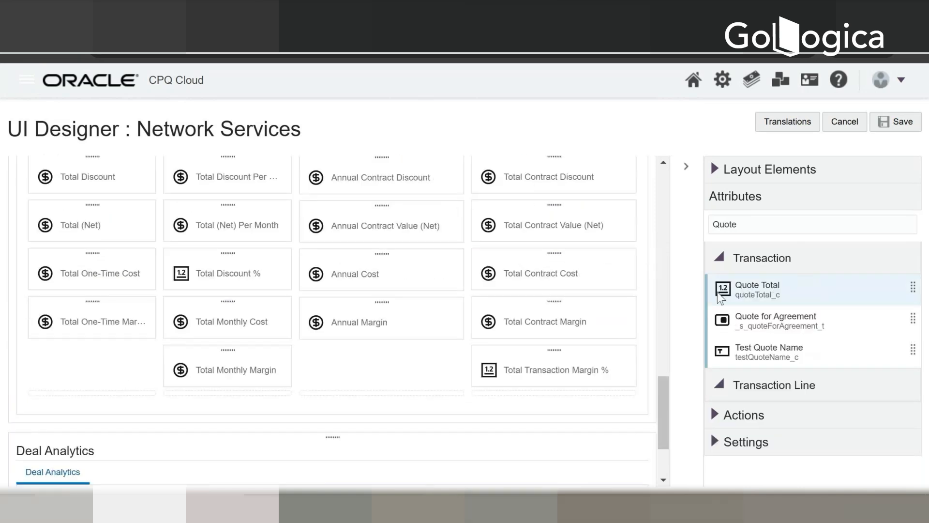
left_click_drag(834, 297, 415, 378)
scroll(414, 378, "down", 2)
scroll(414, 377, "up", 3)
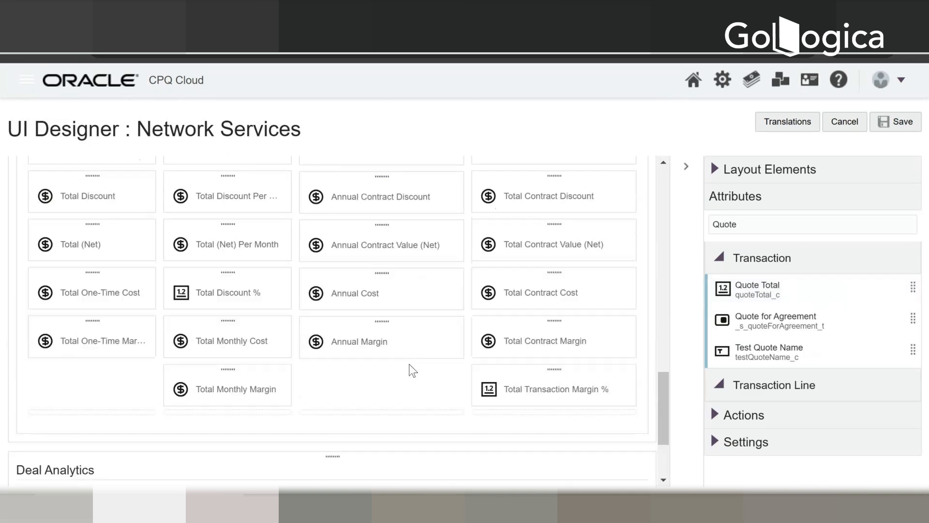
scroll(409, 369, "up", 1)
left_click_drag(831, 287, 428, 391)
scroll(581, 387, "up", 3)
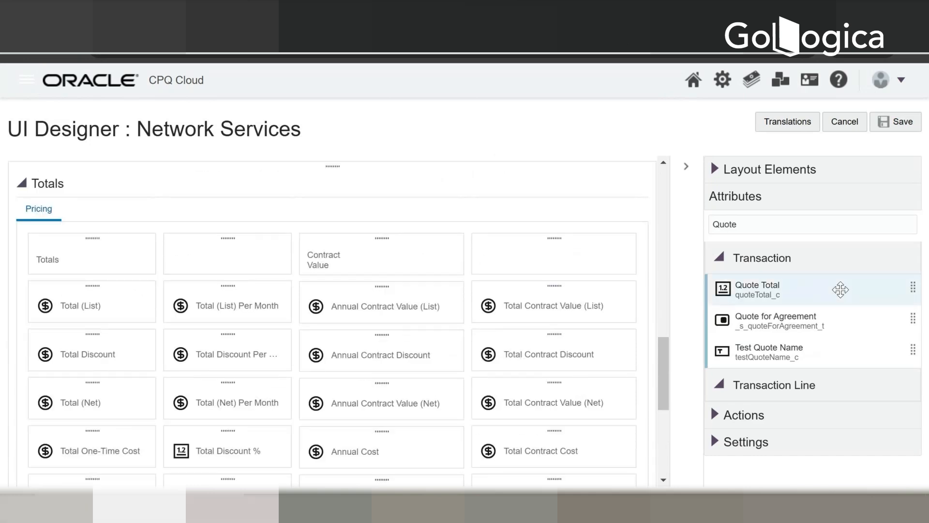
left_click_drag(840, 292, 531, 376)
left_click_drag(662, 365, 661, 396)
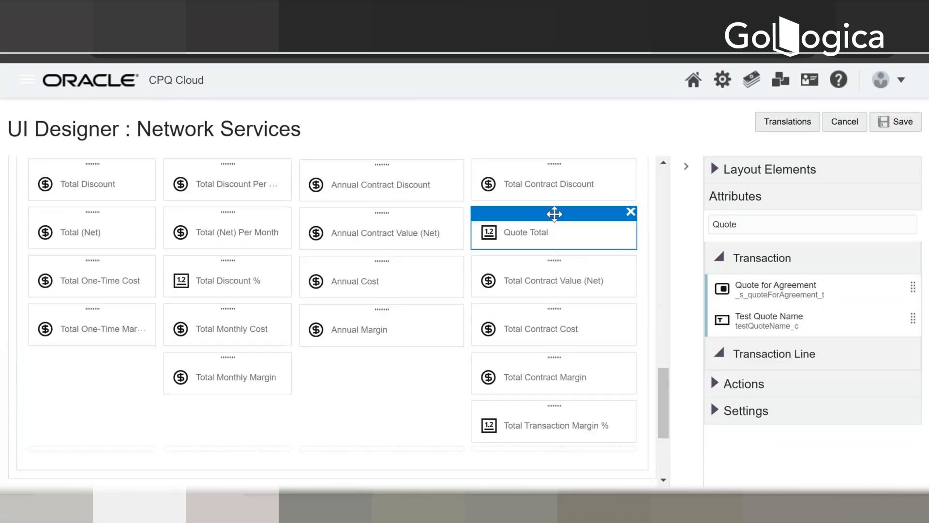
Step: Move Quote Total below Annual Margin in the Totals section, save the layout, and leave the UI Designer
left_click_drag(554, 213, 408, 377)
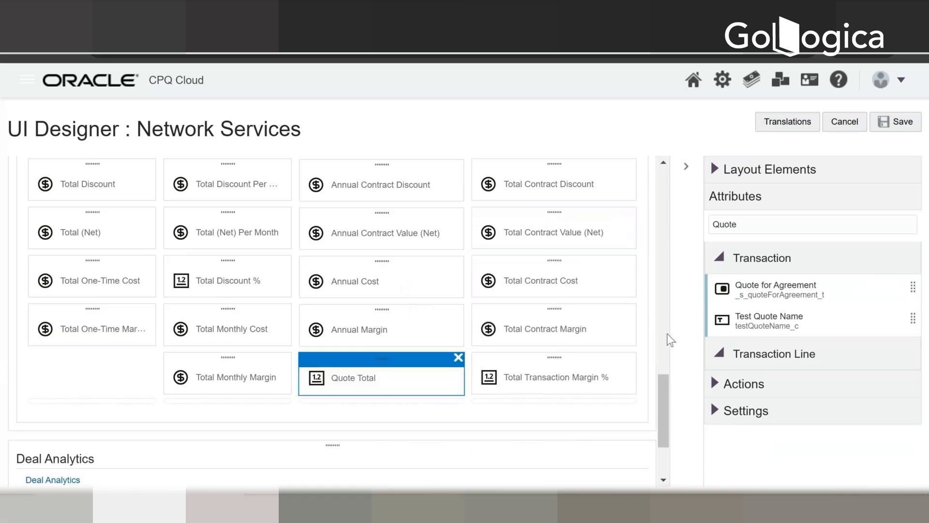
left_click(911, 123)
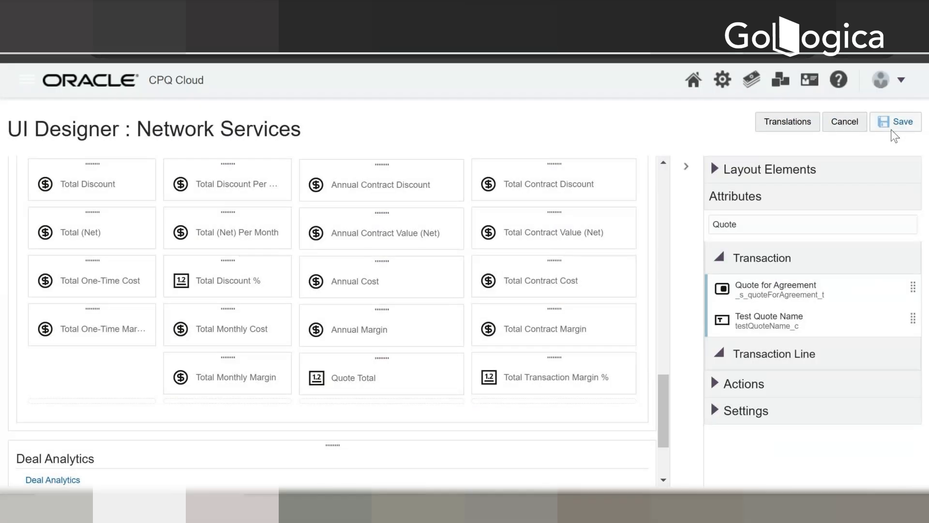
left_click(846, 124)
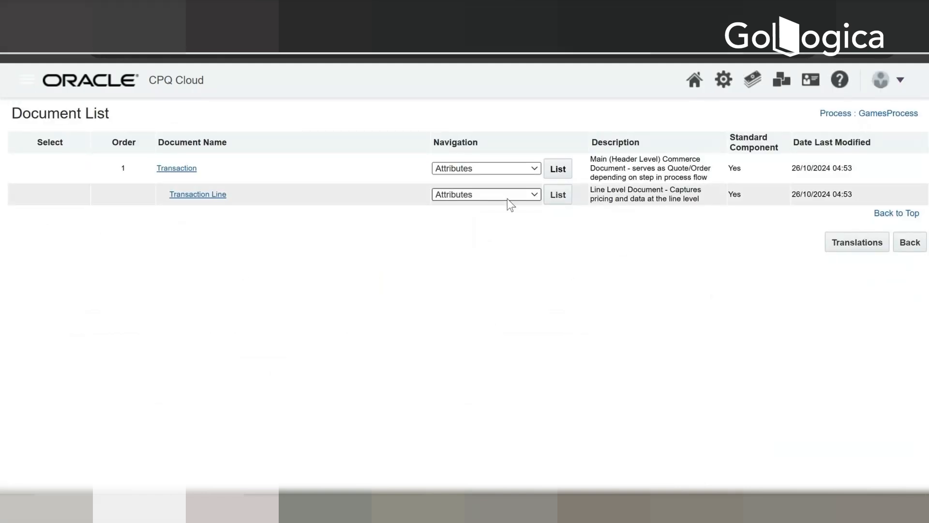
Step: Reload the Network Services transaction and look through its details and line items for the layout change
left_click(447, 169)
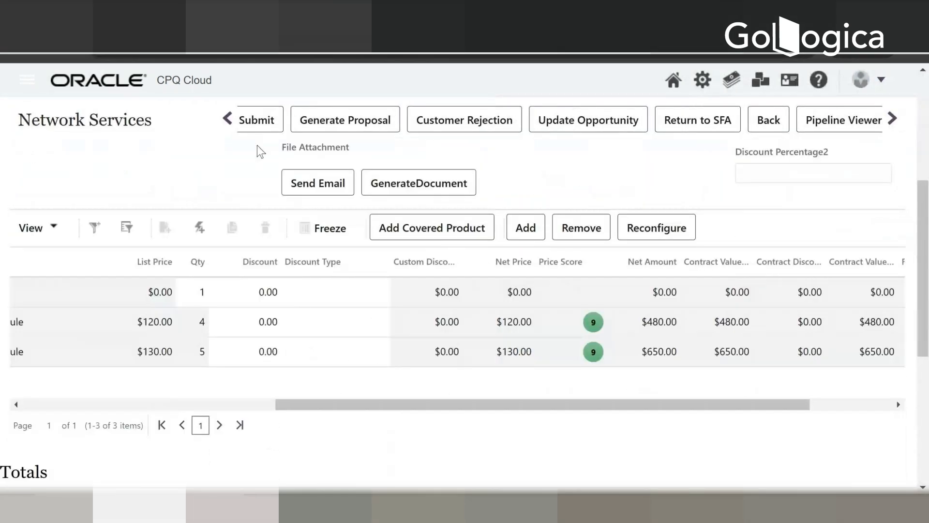
scroll(257, 145, "up", 5)
left_click(71, 53)
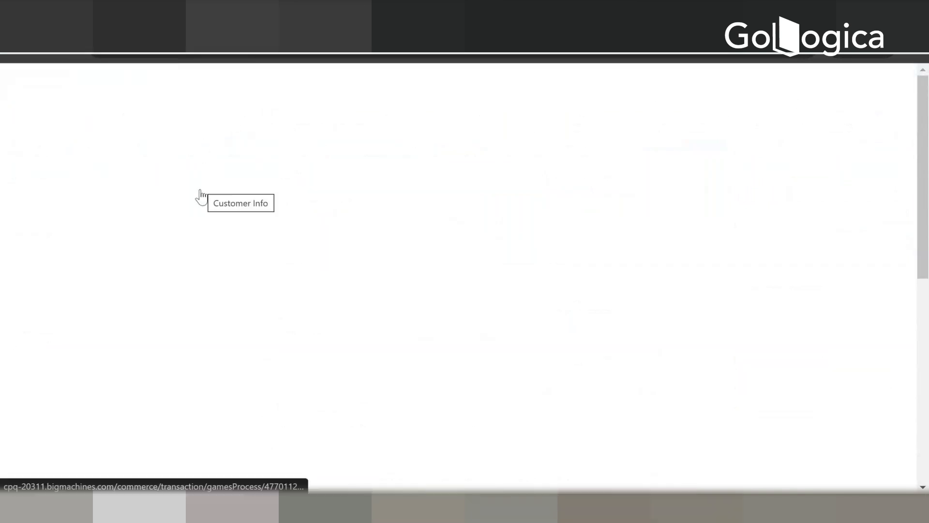
scroll(275, 262, "down", 10)
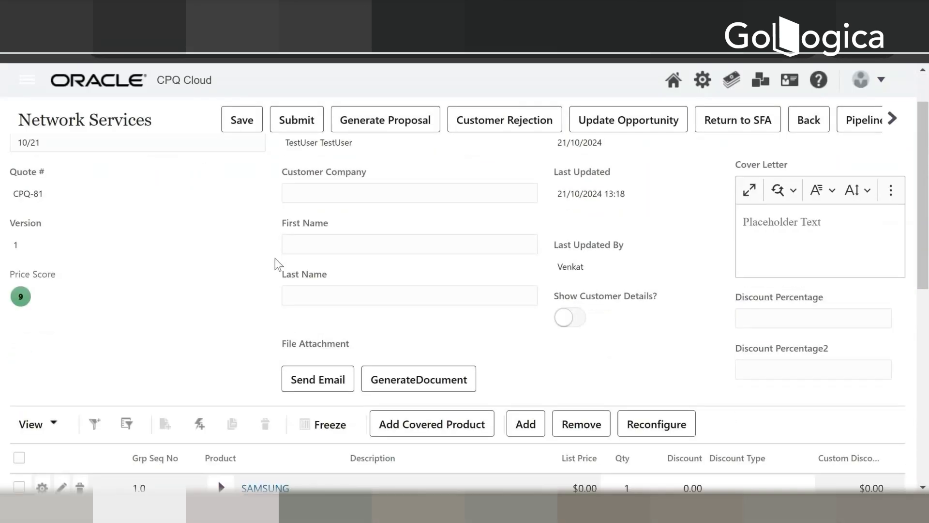
scroll(386, 371, "up", 6)
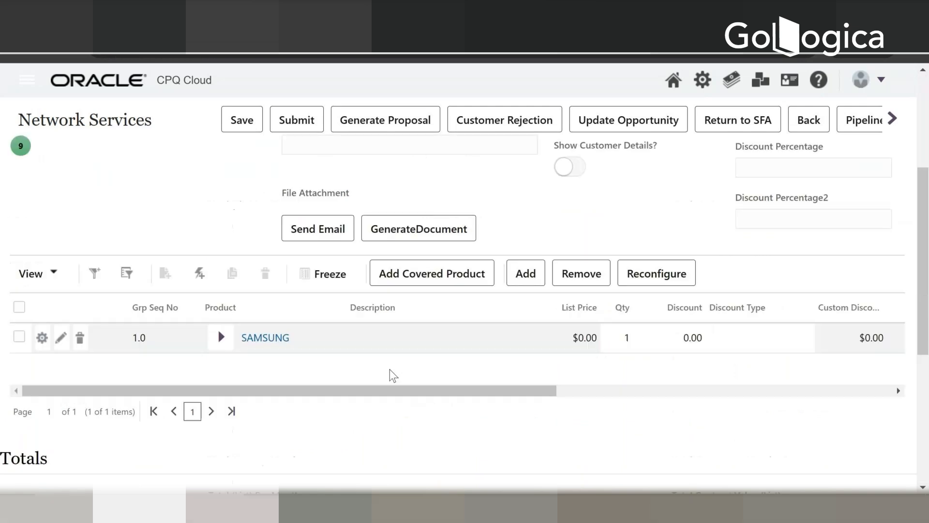
scroll(390, 369, "up", 5)
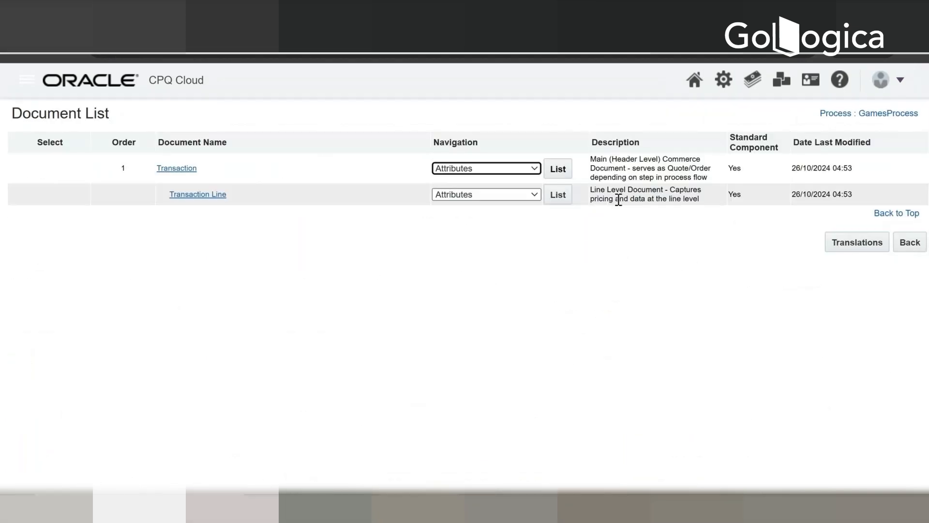
Step: Return to the process list, open the Deployment Center for GamesProcess, and add a Deploy event without a confirmation email
left_click(921, 242)
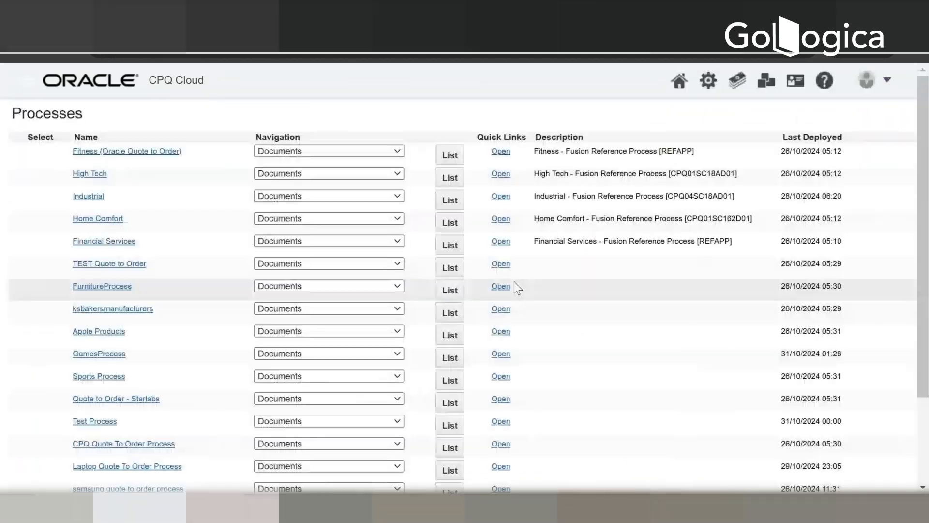
left_click(318, 354)
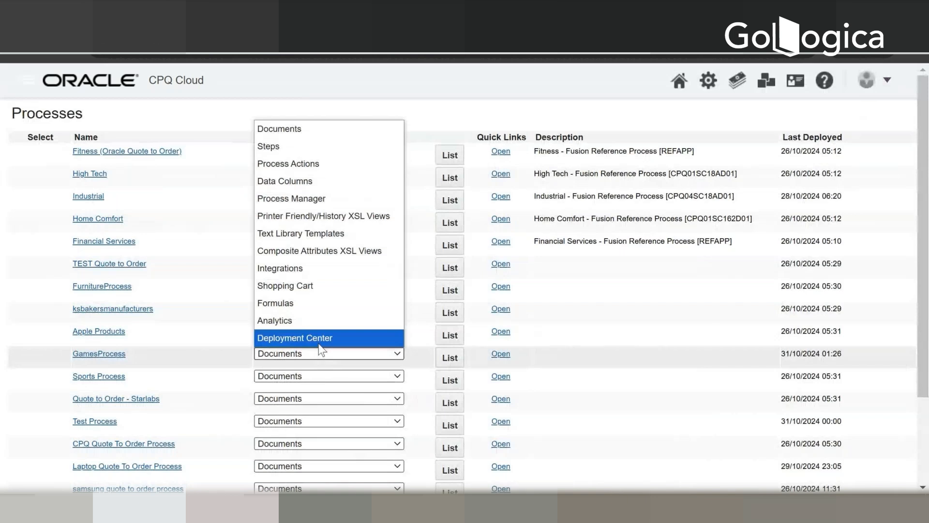
left_click(319, 337)
left_click(450, 358)
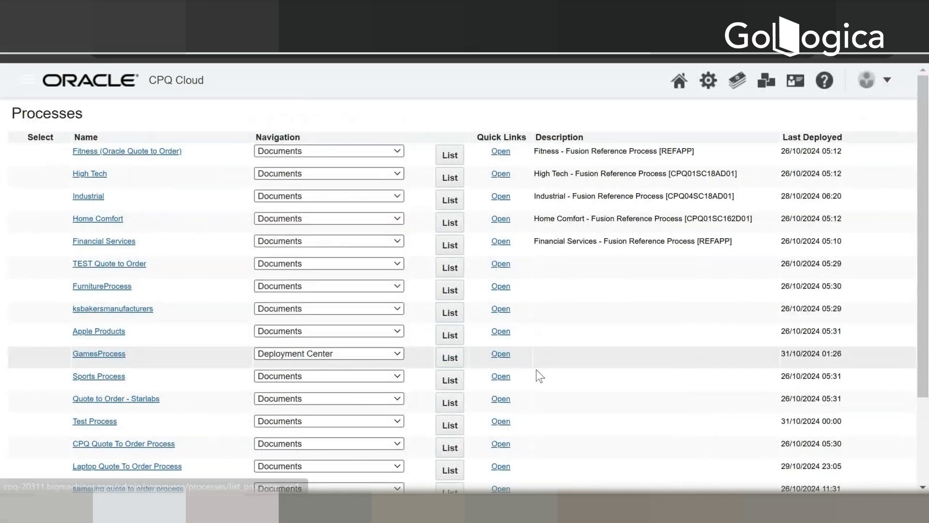
left_click(875, 156)
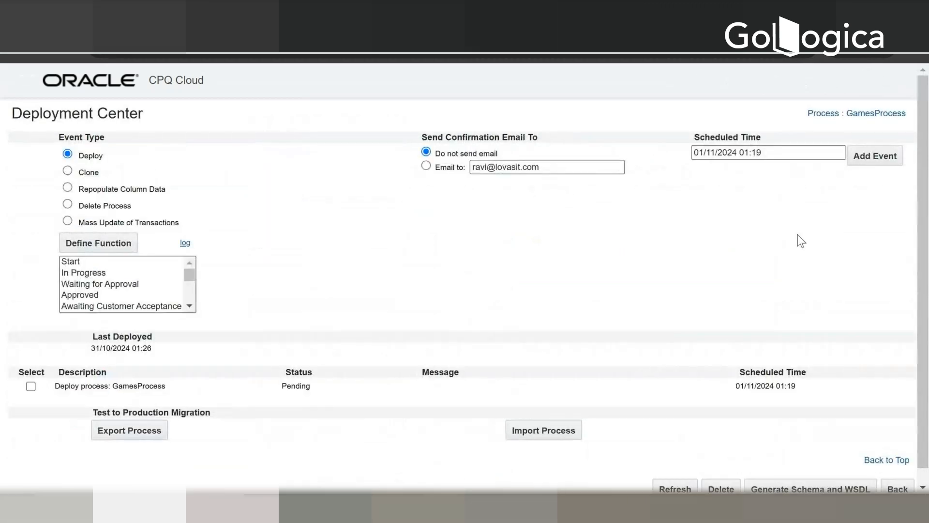
Step: Refresh the scheduled events repeatedly until the GamesProcess deployment finishes
left_click(675, 474)
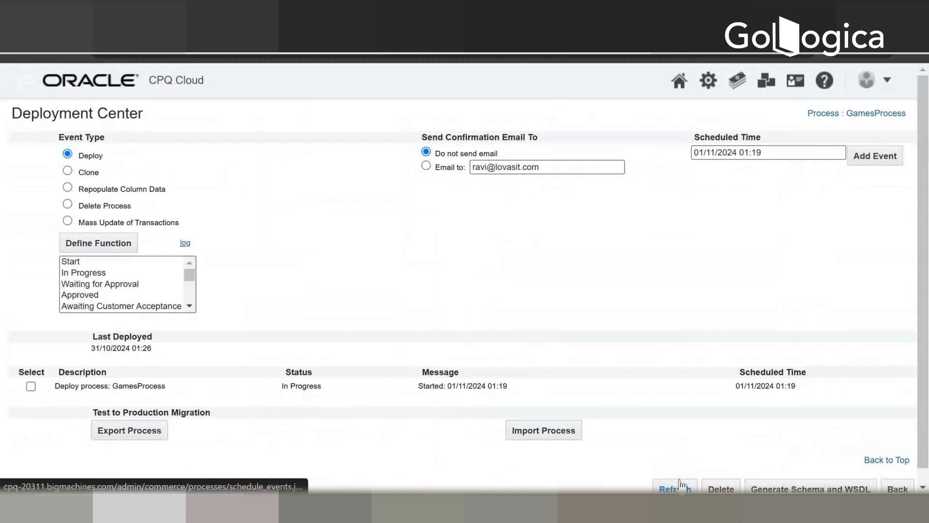
left_click(679, 480)
left_click(675, 486)
left_click(674, 486)
left_click(675, 486)
left_click(675, 487)
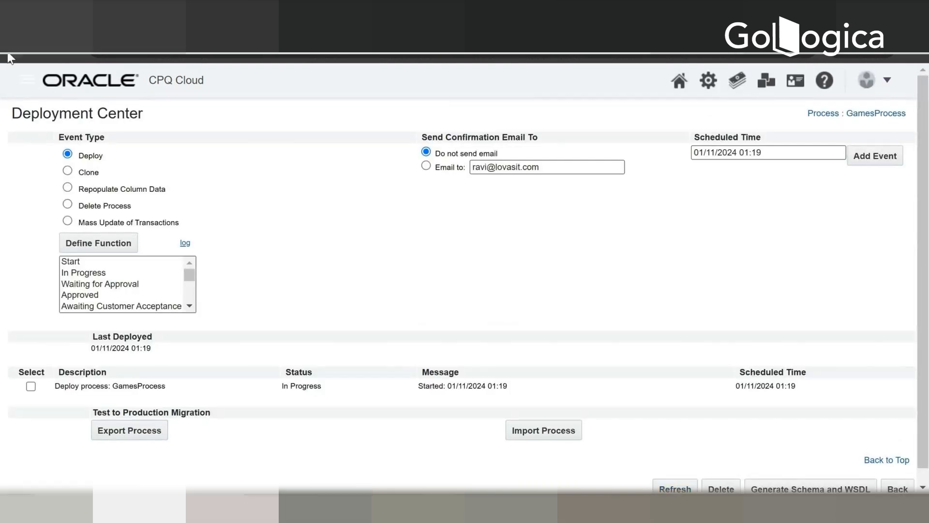
left_click(676, 474)
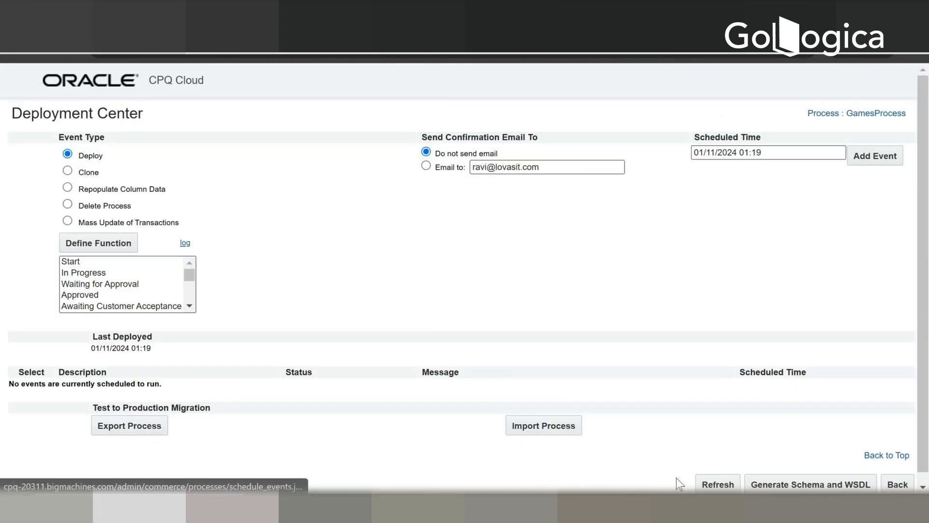
Step: Reload the Network Services transaction and check the Quote Total field below Annual Margin in the Totals section
left_click(334, 19)
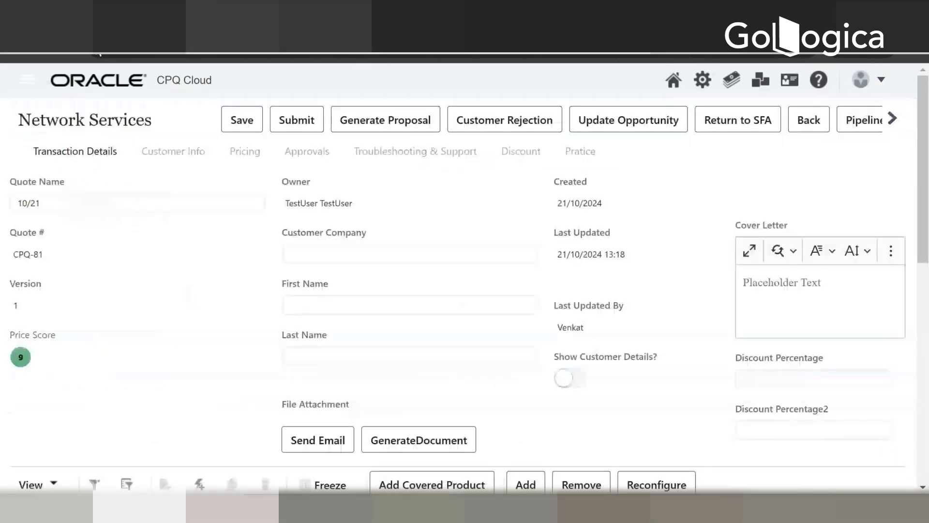
left_click(76, 52)
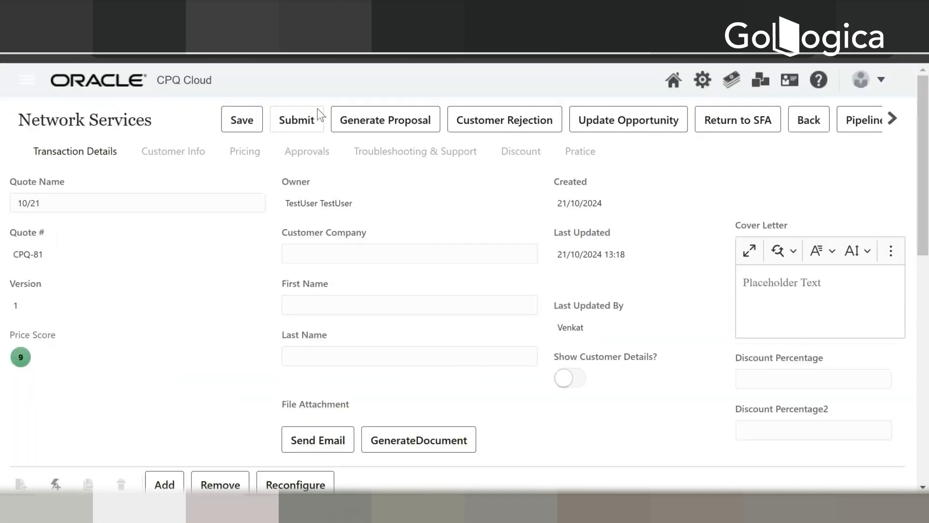
scroll(326, 261, "down", 15)
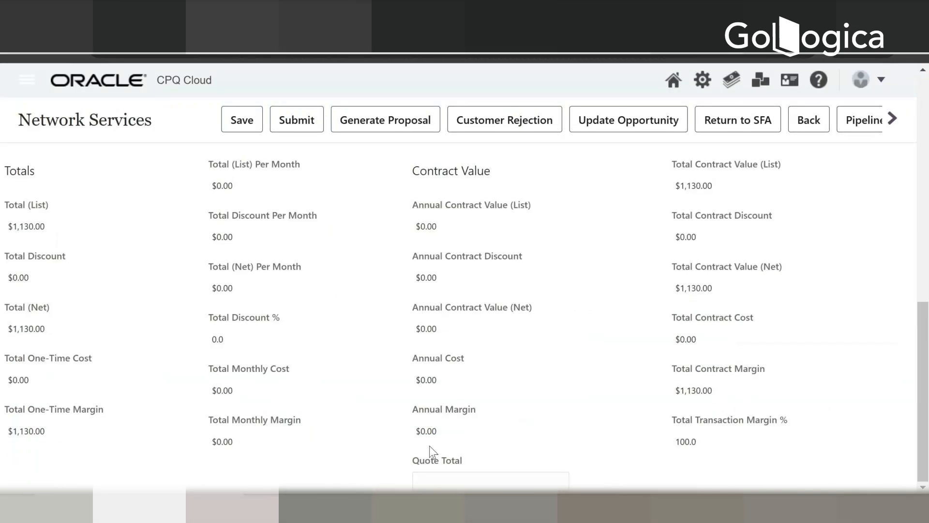
left_click(438, 479)
Step: Expand the SAMSUNG line item and compare its components' net amounts and contract values with the Totals section
scroll(503, 459, "up", 6)
left_click(222, 297)
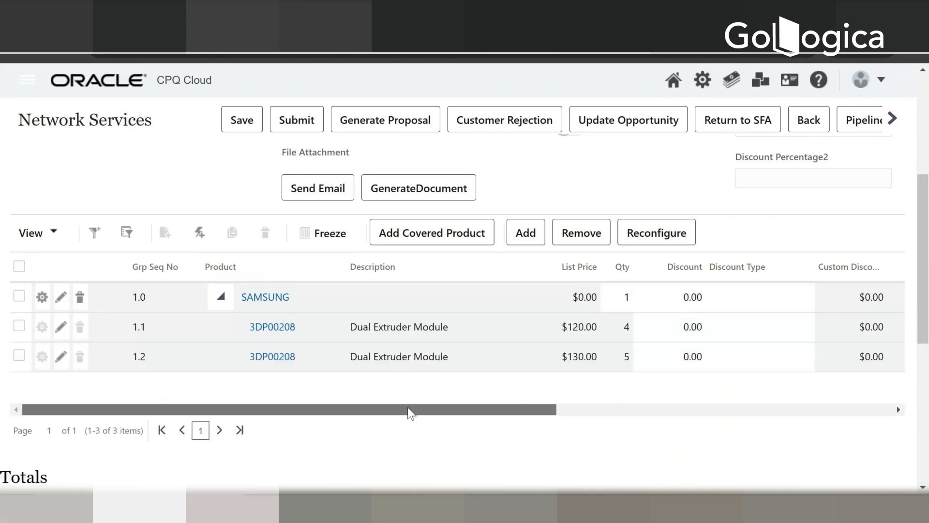
left_click_drag(411, 412, 532, 421)
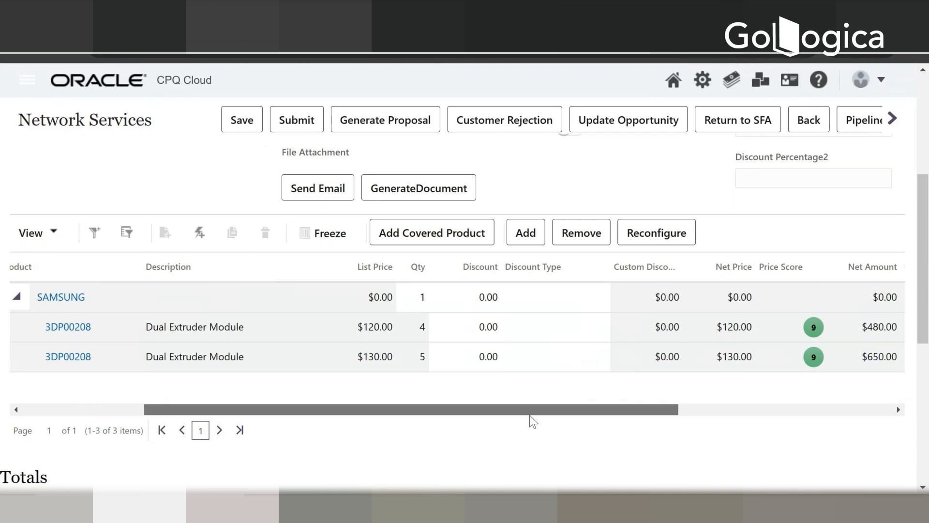
left_click_drag(532, 421, 779, 397)
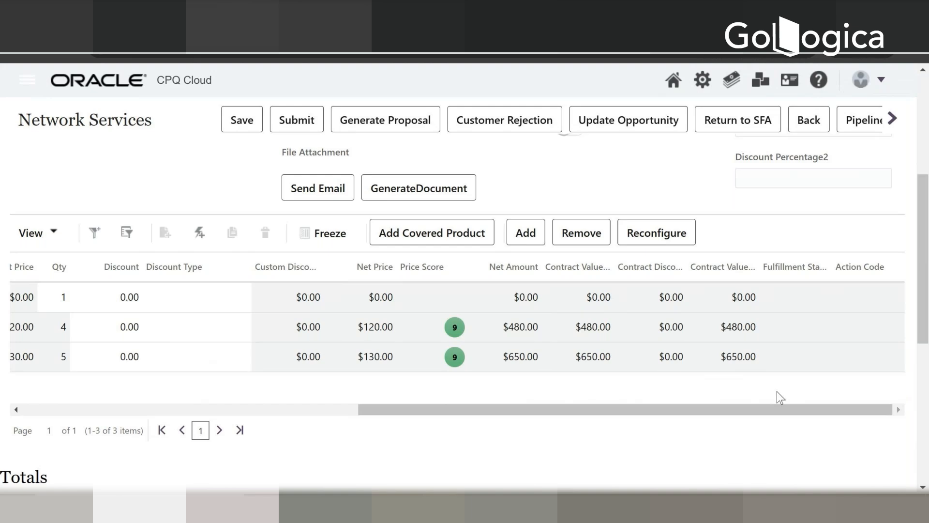
scroll(777, 391, "down", 3)
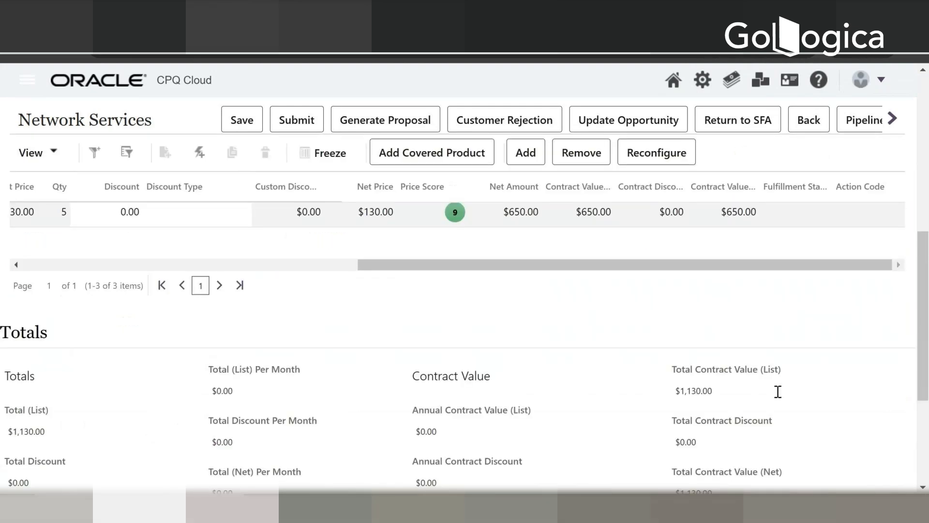
Step: Review the component rows' prices, quantities and contract values again alongside the transaction header and the contract value totals
scroll(778, 391, "up", 1)
scroll(777, 391, "up", 1)
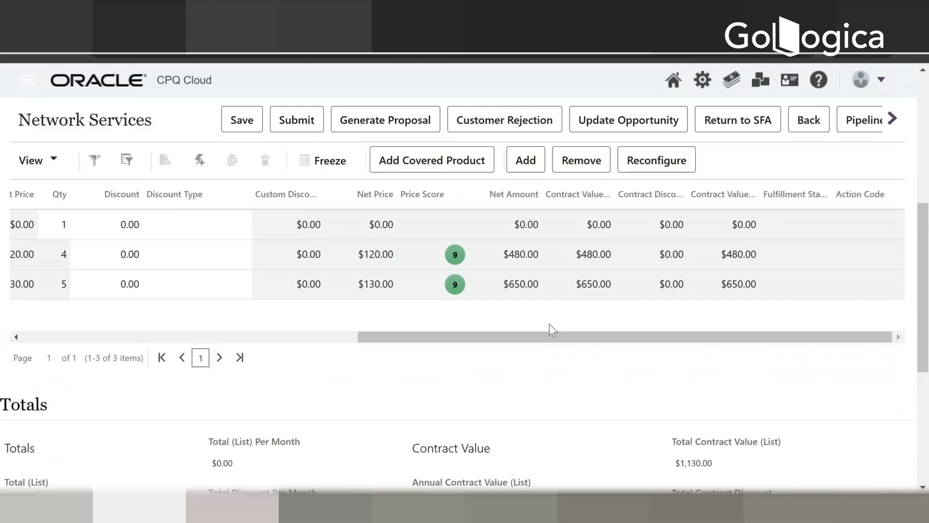
left_click_drag(549, 334, 635, 335)
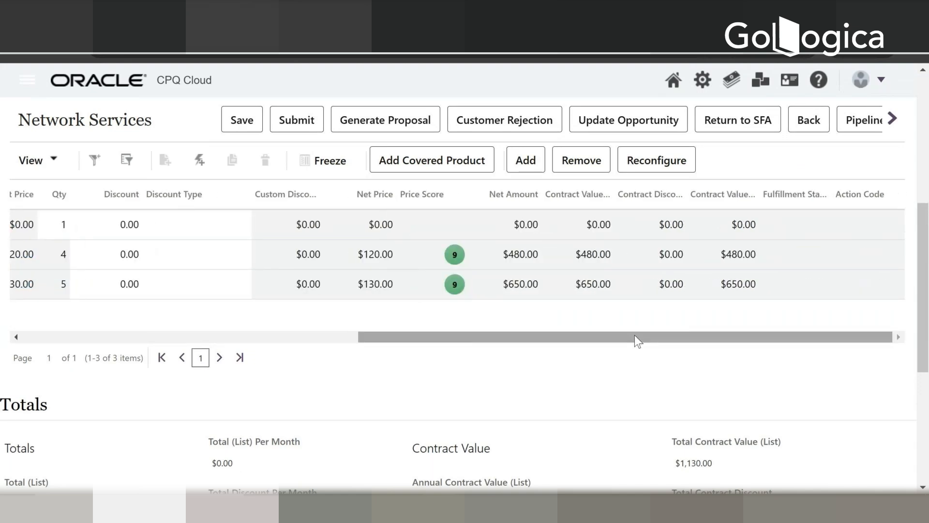
scroll(634, 335, "up", 6)
scroll(634, 335, "up", 1)
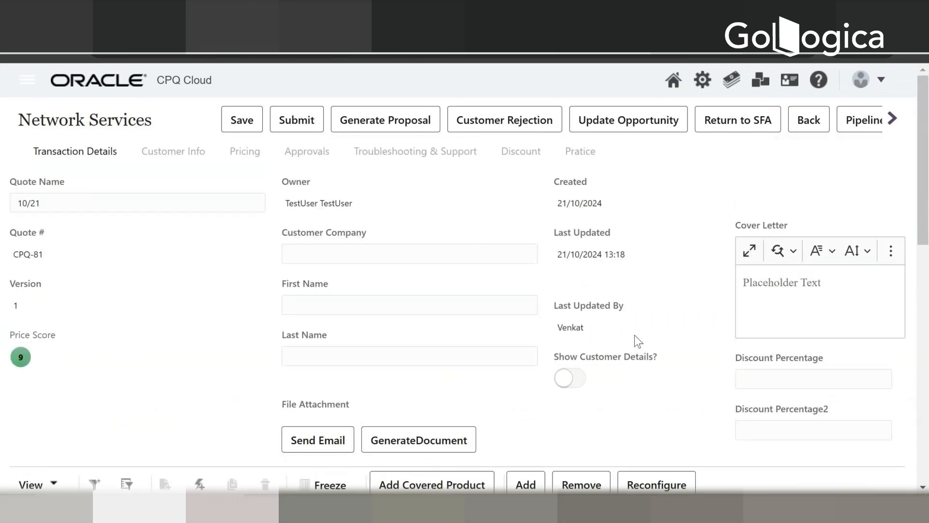
scroll(635, 335, "down", 5)
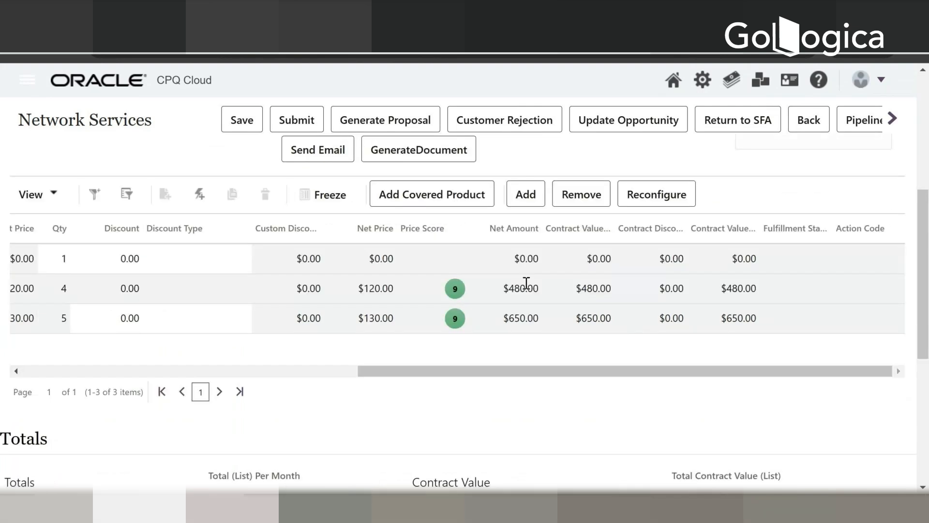
scroll(477, 359, "down", 4)
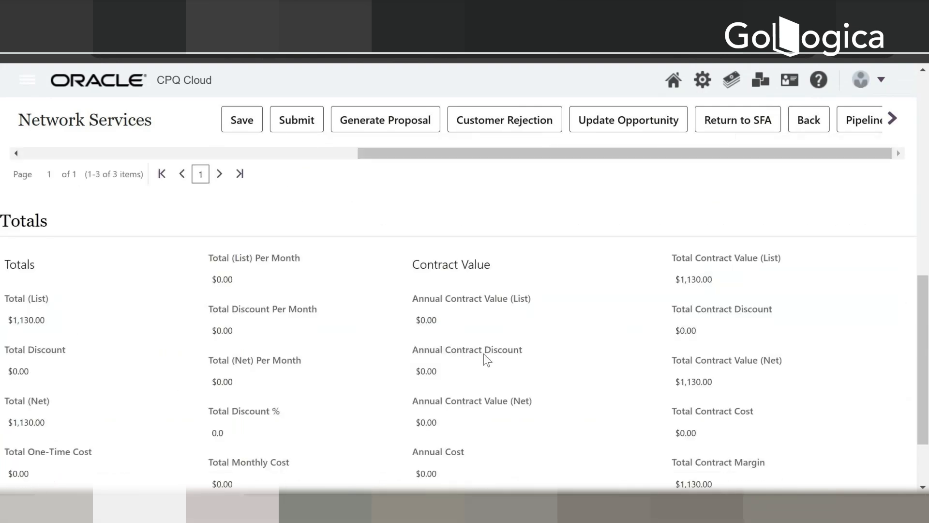
scroll(484, 353, "up", 4)
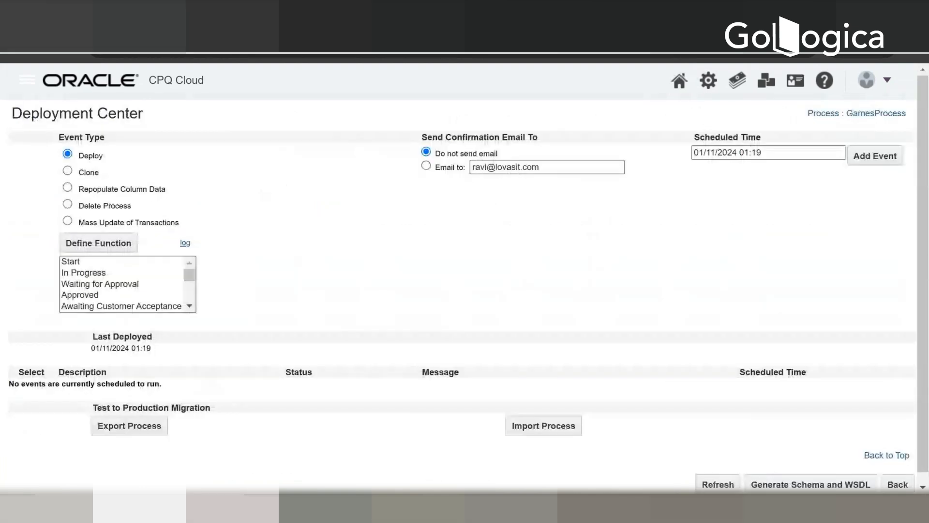
Step: Open the Administration Platform in a separate browser tab and go to the commerce process definitions
right_click(714, 83)
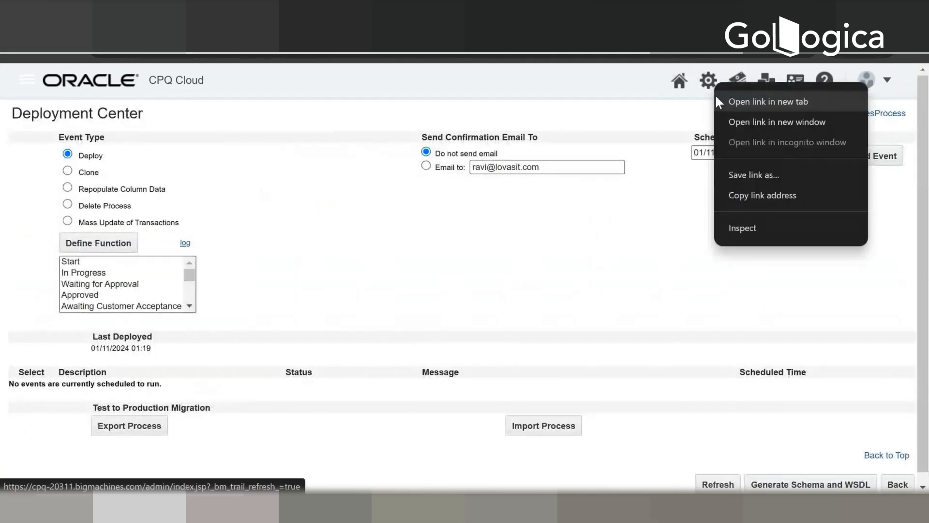
left_click(725, 100)
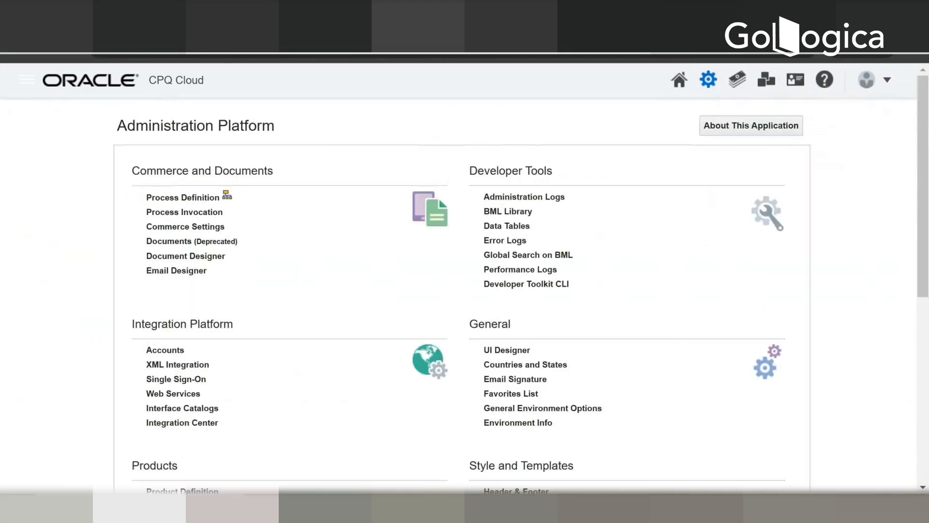
scroll(631, 292, "down", 5)
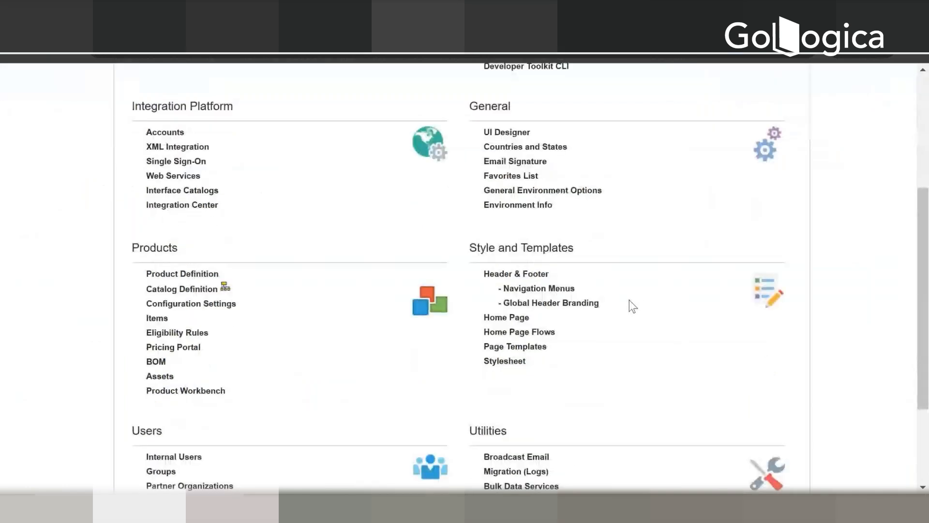
scroll(624, 302, "up", 2)
scroll(618, 304, "up", 3)
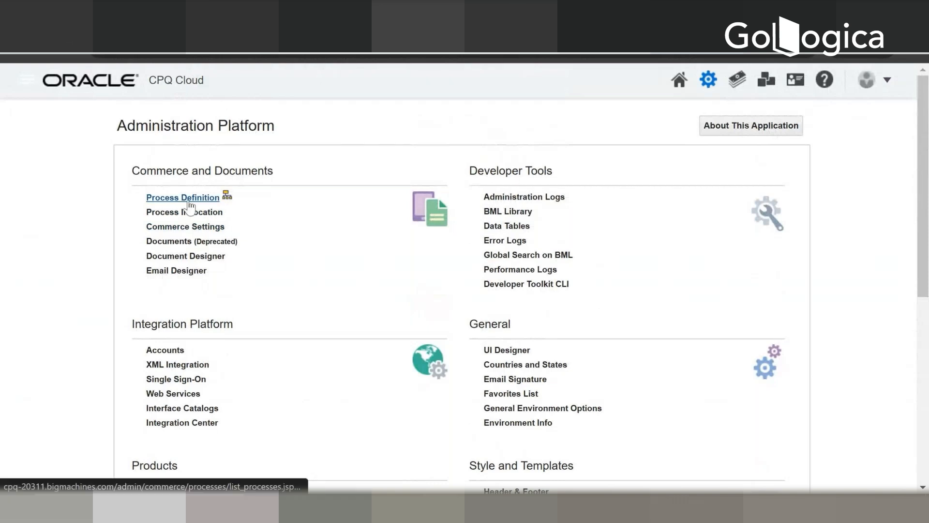
left_click(204, 211)
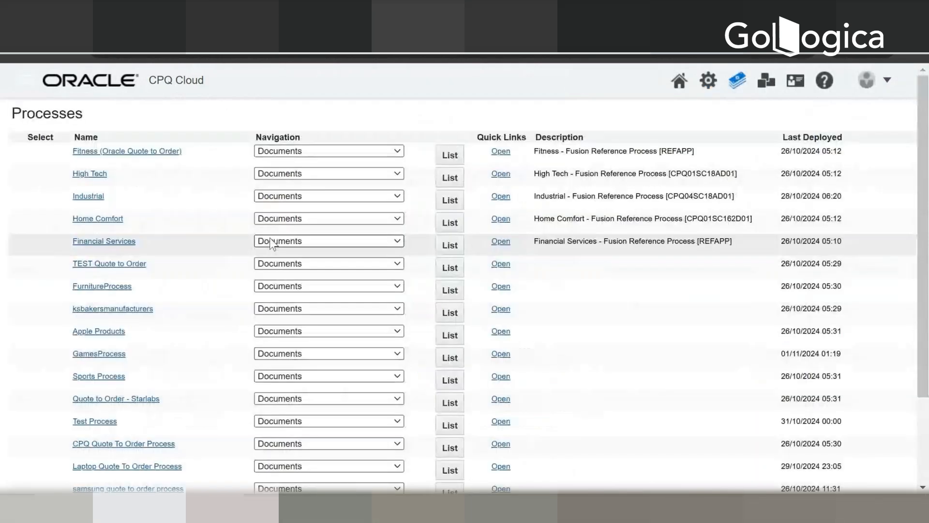
Step: Open the Formulas management page for GamesProcess from the process list
scroll(269, 237, "down", 3)
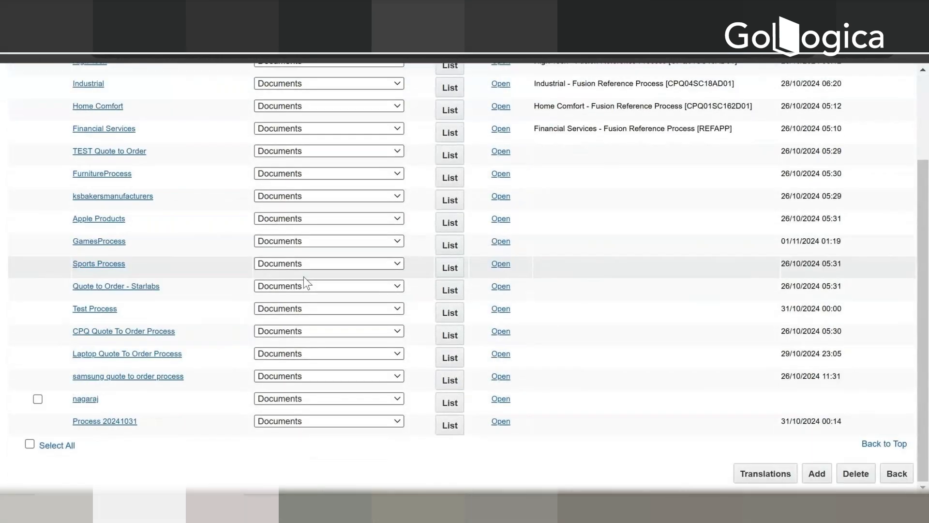
left_click(289, 239)
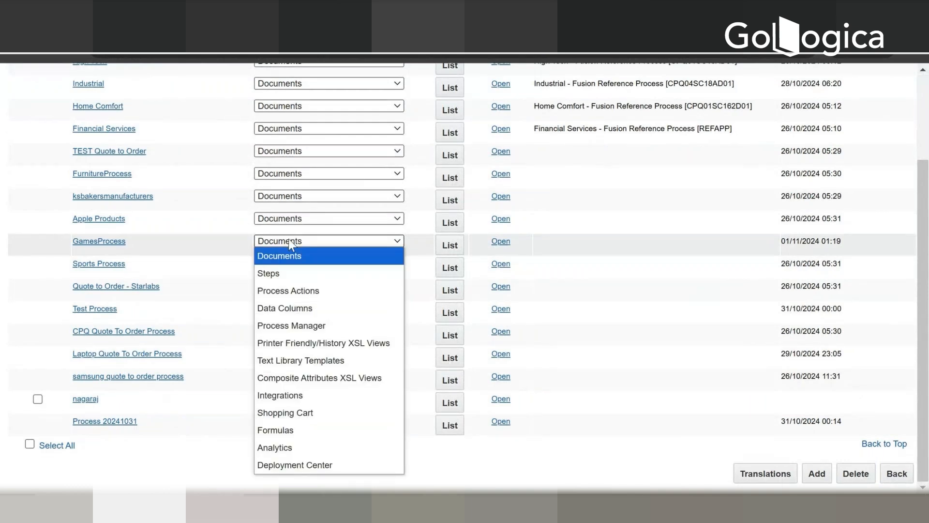
left_click(299, 432)
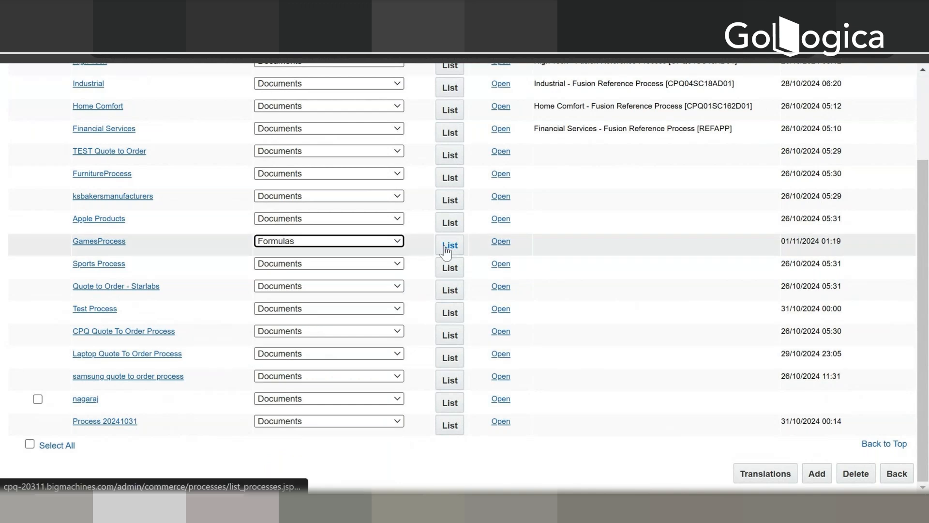
left_click(446, 251)
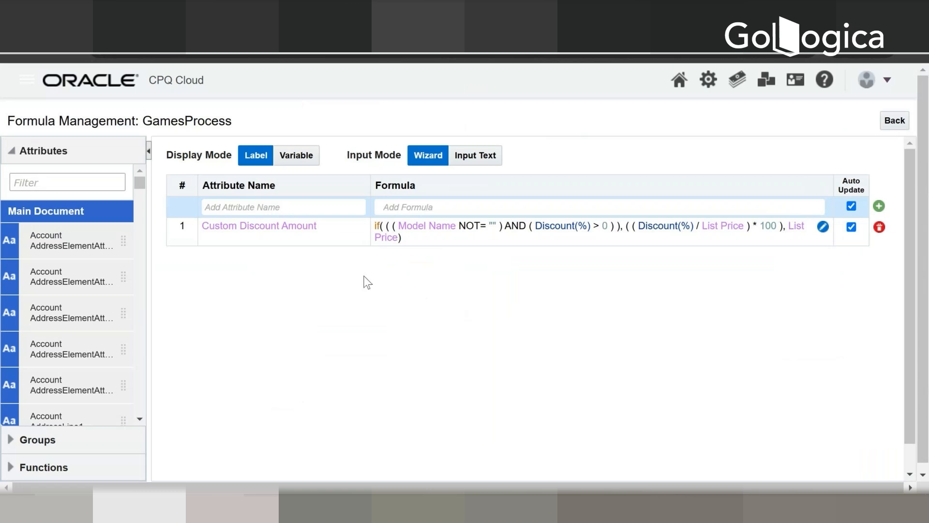
Step: Choose the Quote Total main attribute for a new formula row and activate its formula entry
left_click(238, 206)
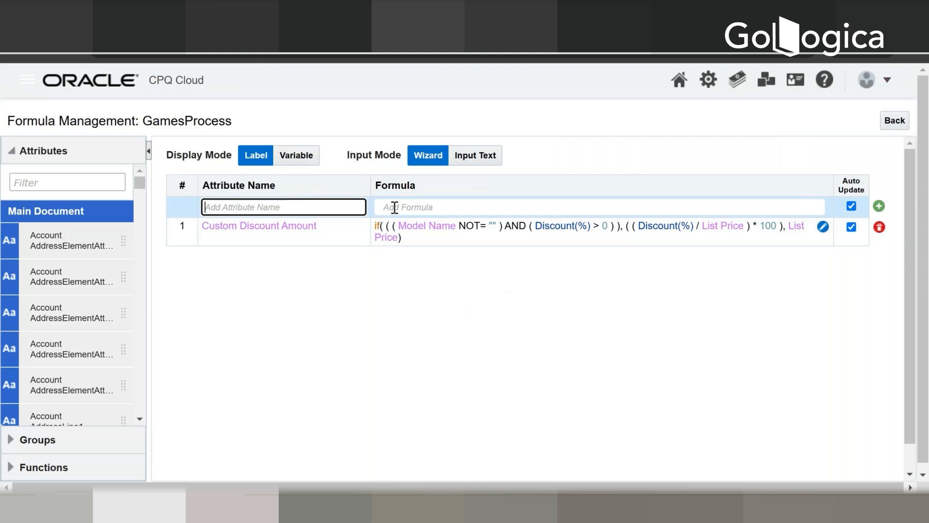
type("Quote")
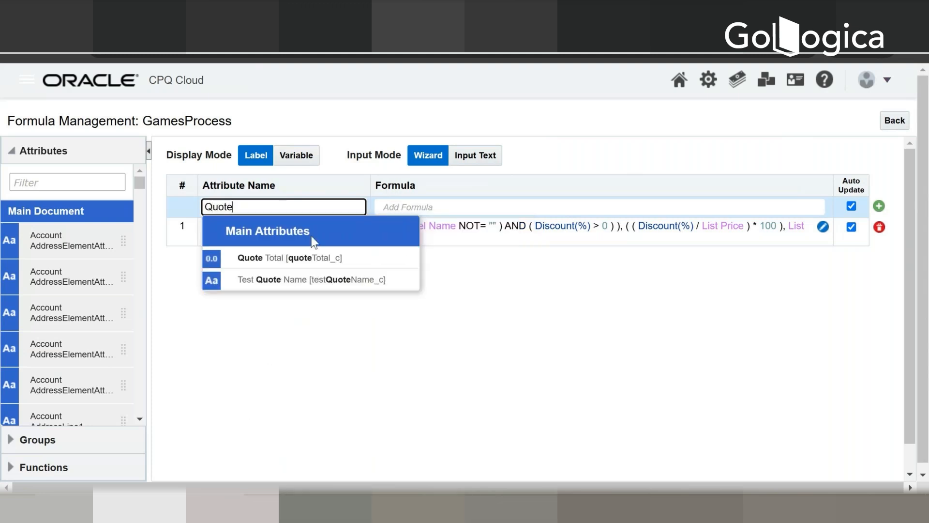
left_click(300, 258)
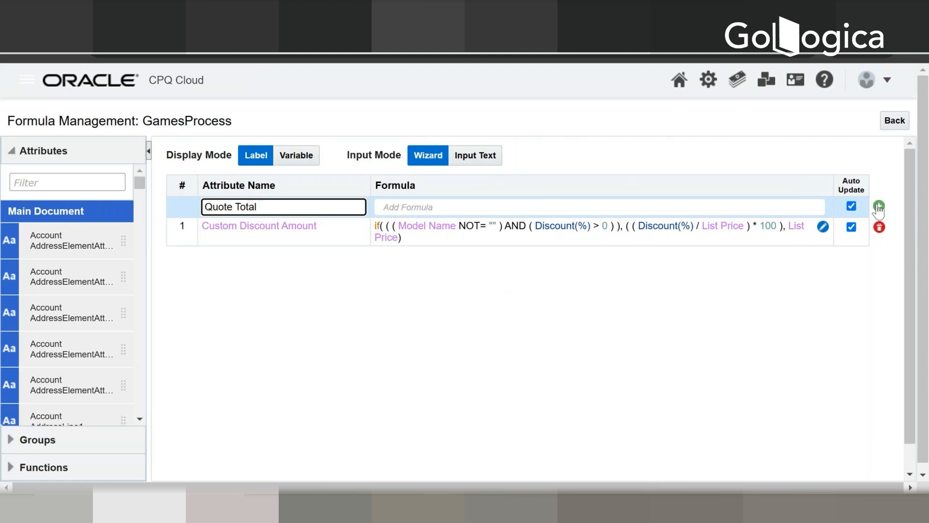
left_click(405, 207)
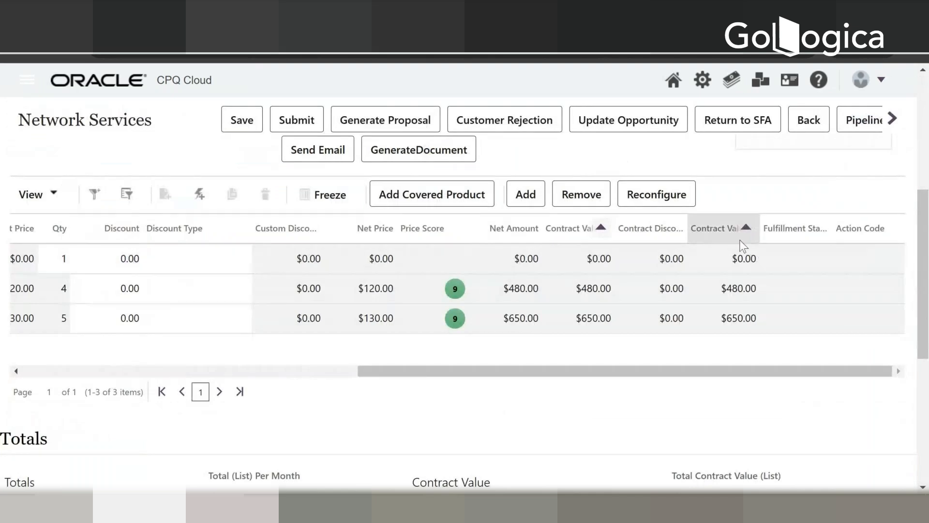
Step: On the Network Services transaction, inspect the page element of the $480.00 cell in the last contract value column
right_click(739, 240)
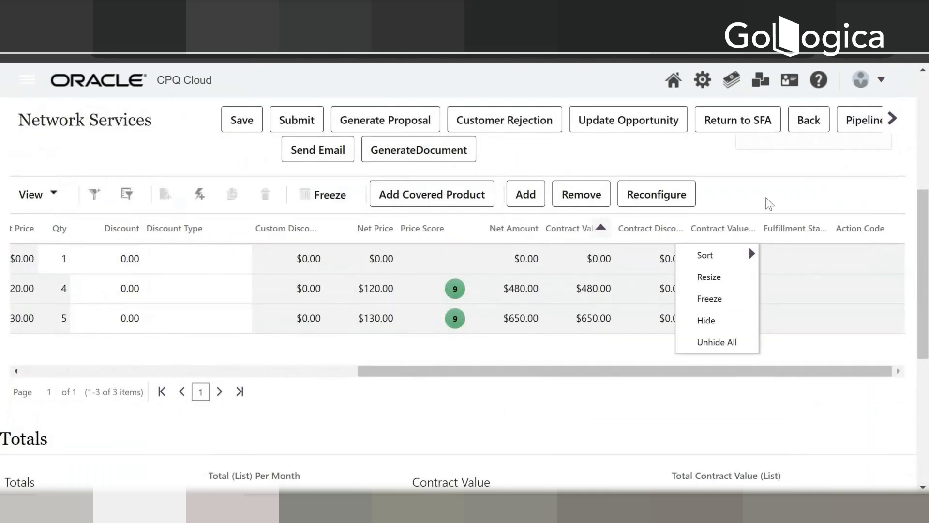
left_click(736, 290)
right_click(741, 288)
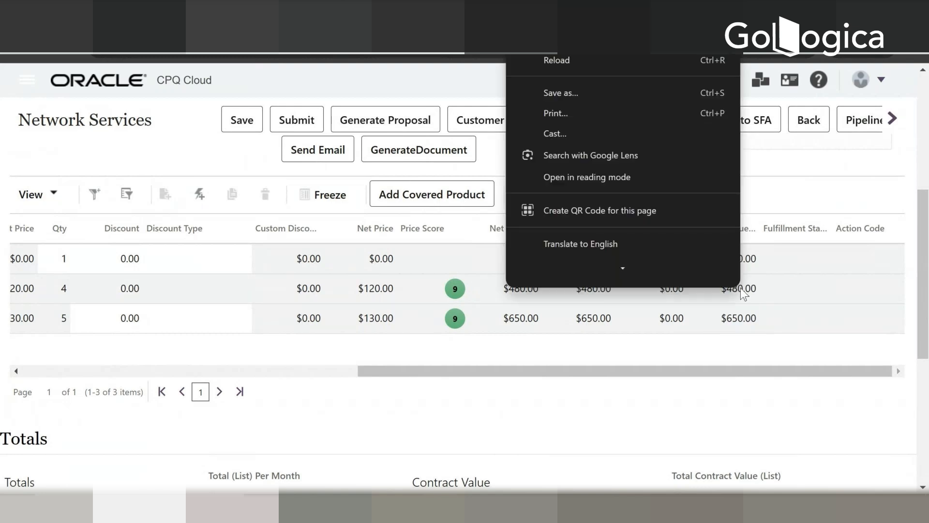
mouse_move(632, 272)
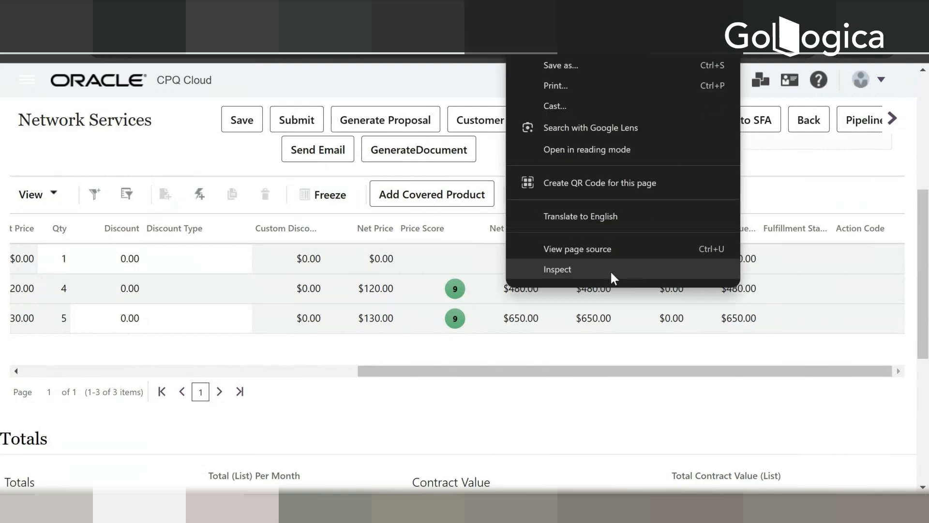
left_click(611, 270)
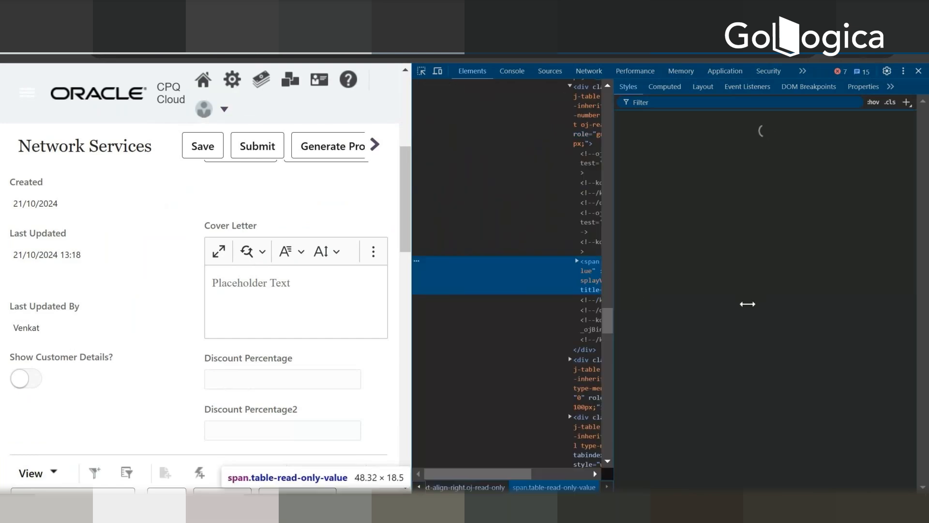
Step: Enlarge the element code view and its text, and examine the contract value cell's markup for the column's variable name
left_click_drag(747, 304, 841, 296)
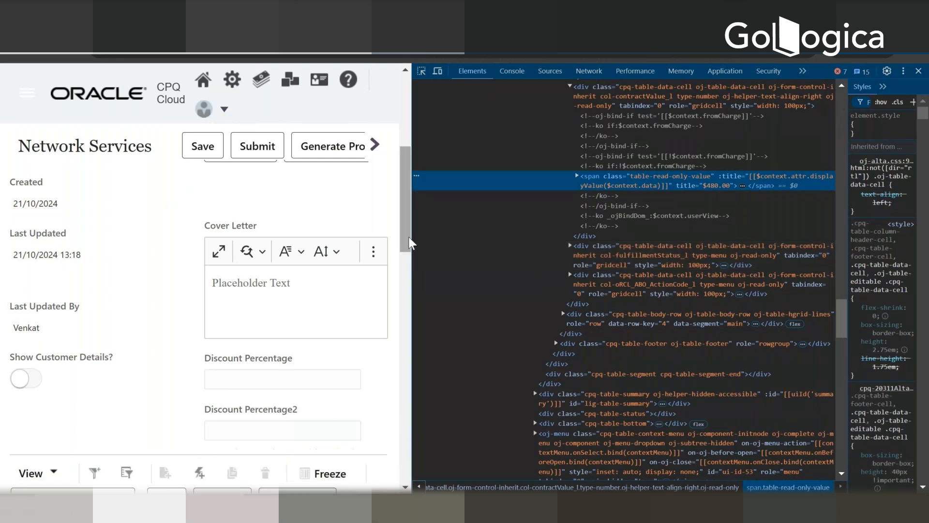
left_click(414, 235)
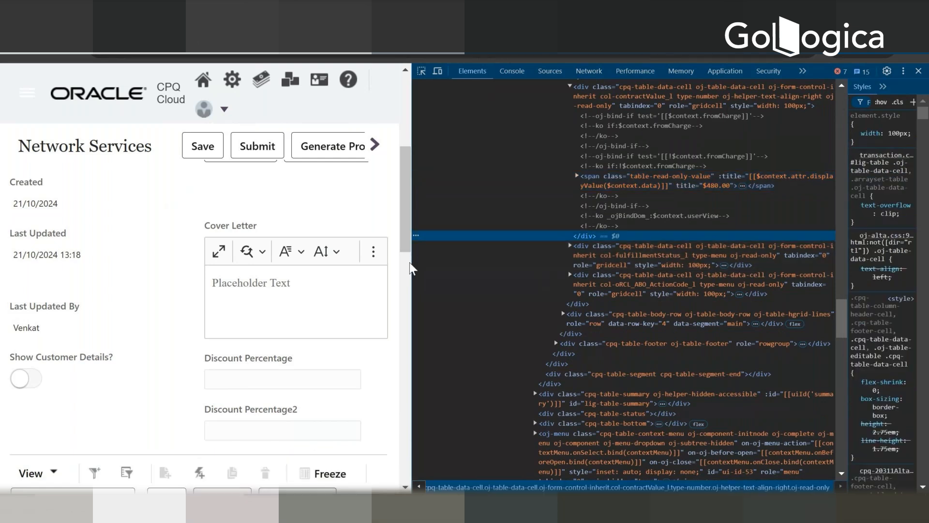
scroll(402, 314, "down", 5)
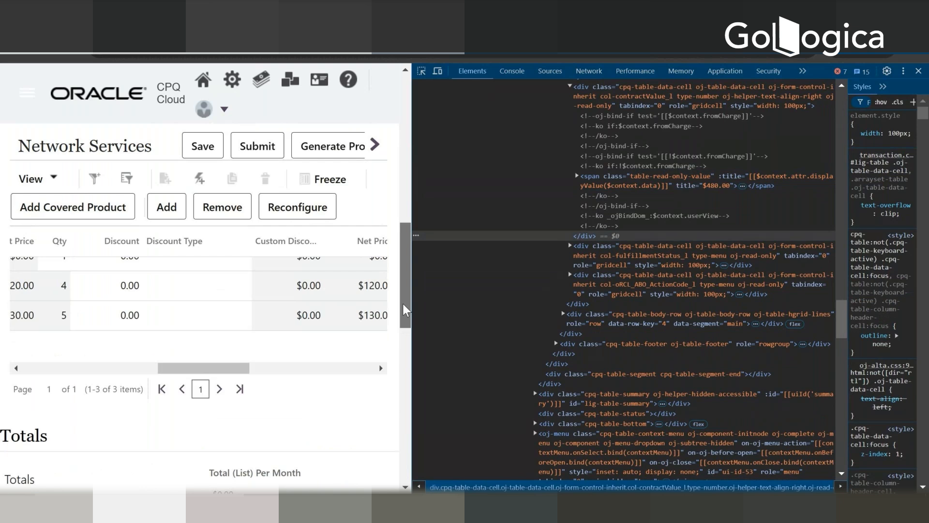
key("ctrl+plus")
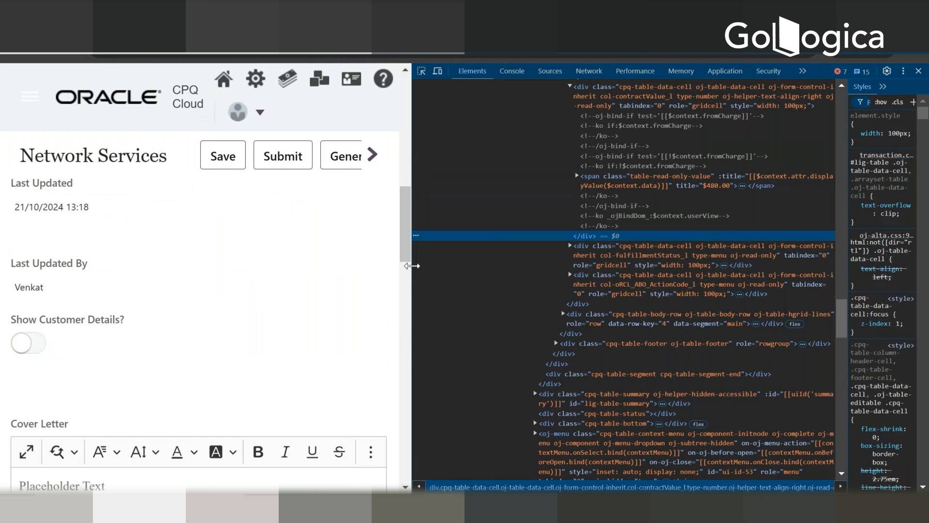
left_click_drag(412, 266, 135, 271)
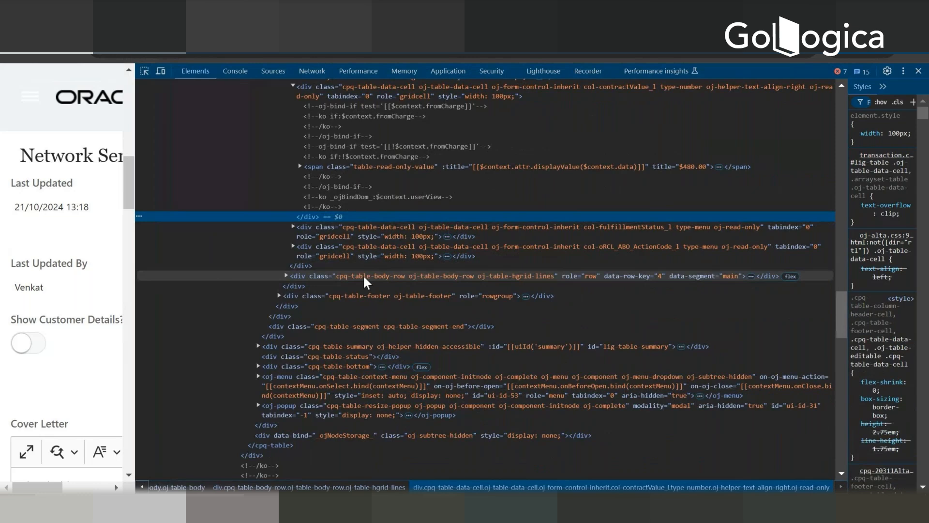
key("ctrl+plus")
left_click(128, 195)
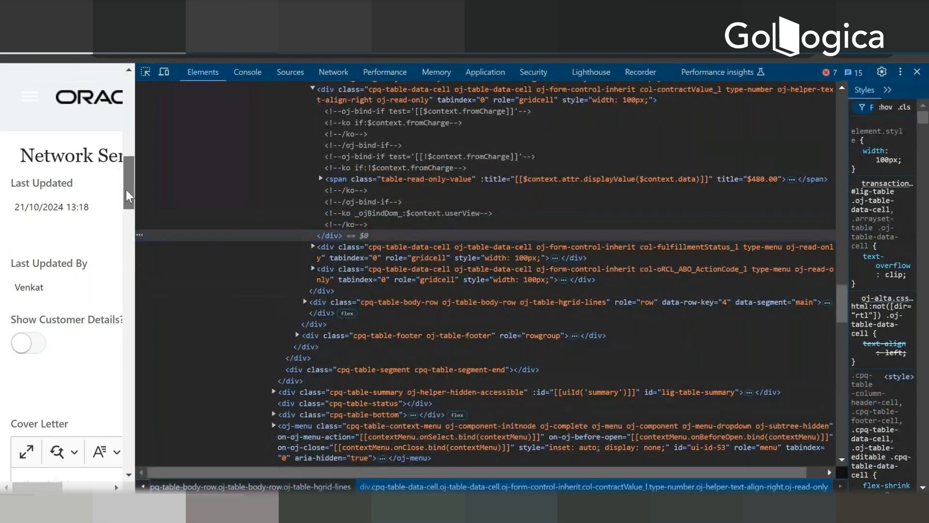
scroll(130, 208, "down", 5)
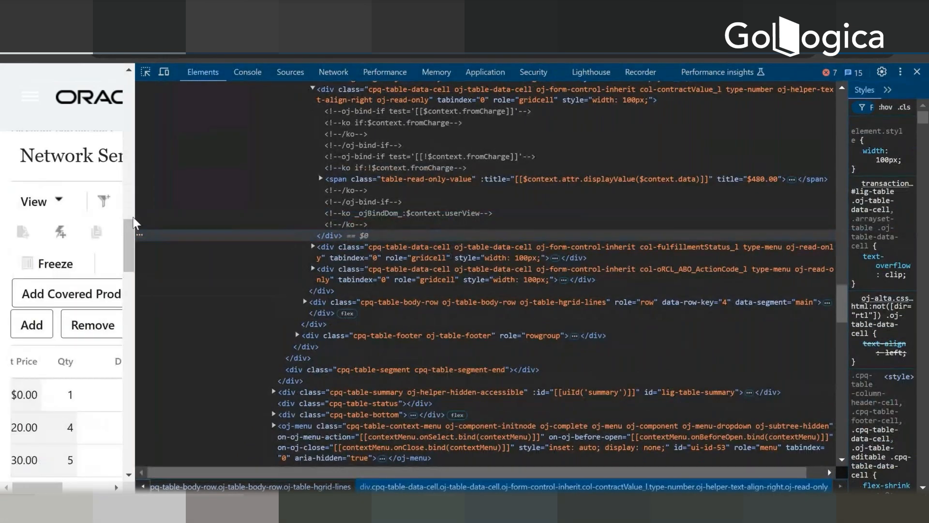
Step: Show the contract value columns beside the element code and select the $480.00 row to match the cell with its markup
left_click_drag(137, 214, 488, 234)
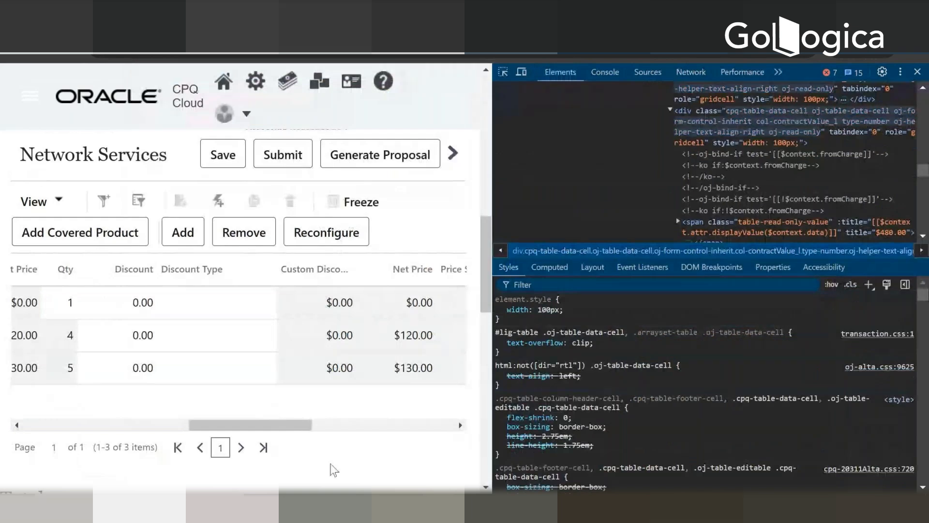
left_click_drag(298, 428, 441, 428)
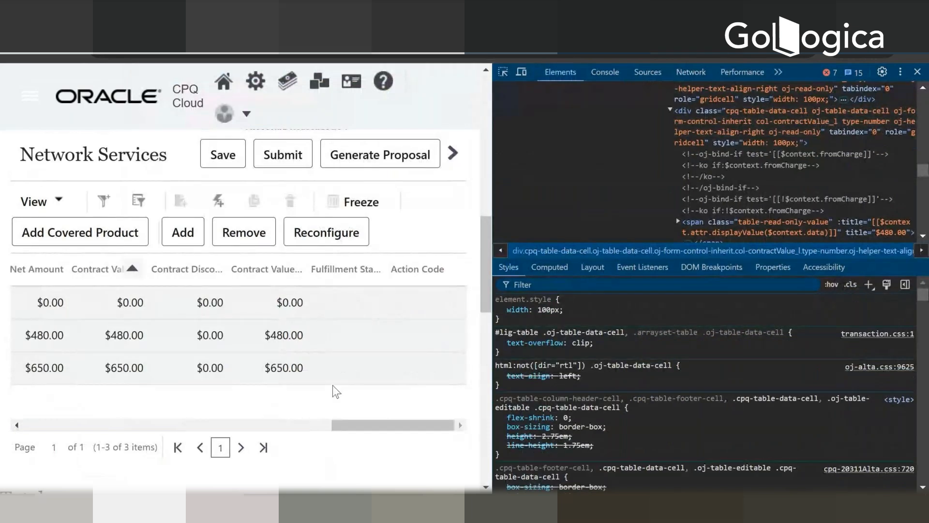
left_click(299, 341)
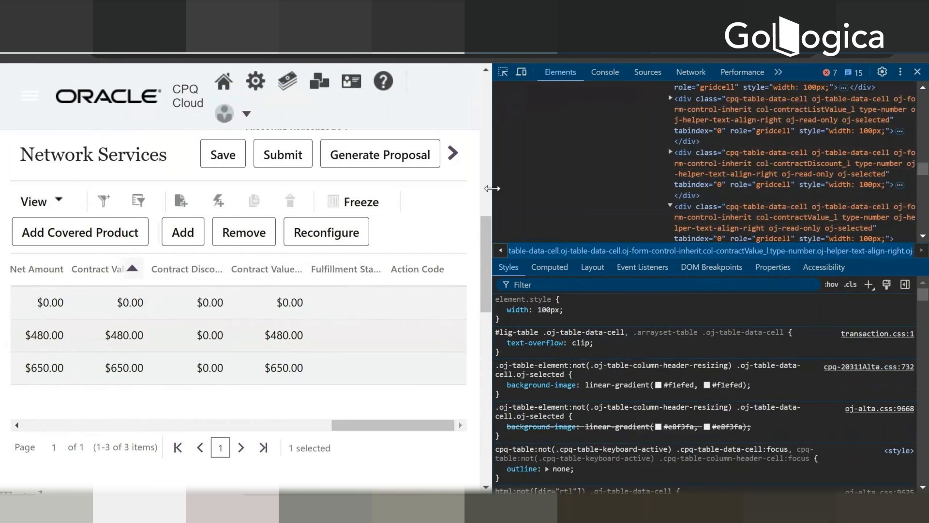
left_click_drag(492, 188, 397, 206)
scroll(341, 360, "down", 3)
scroll(341, 360, "up", 3)
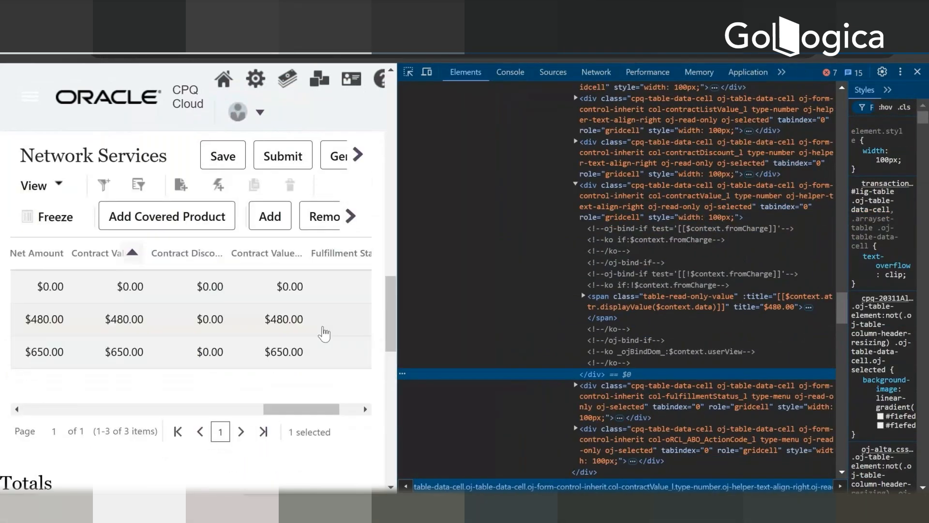
left_click_drag(334, 409, 359, 385)
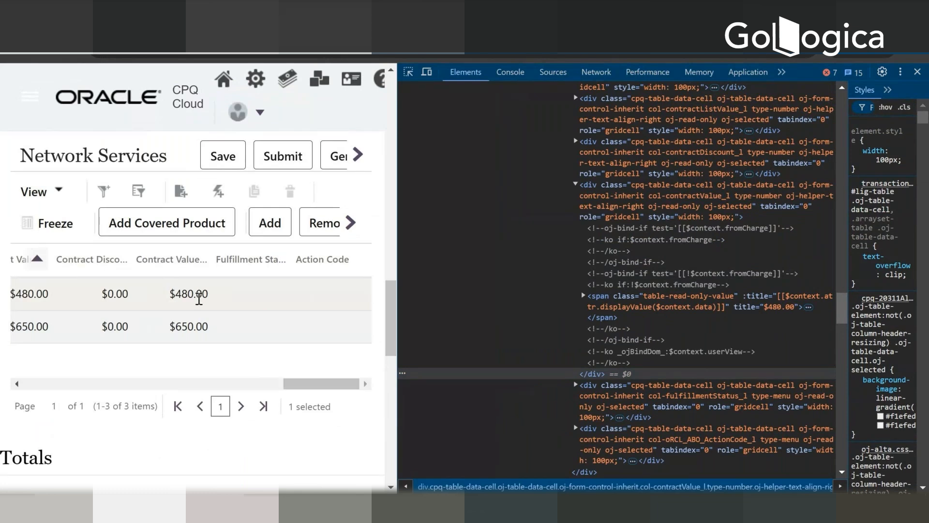
Step: Inspect the $480.00 contract value cell again and move up its markup to the enclosing table cell element
scroll(794, 355, "down", 2)
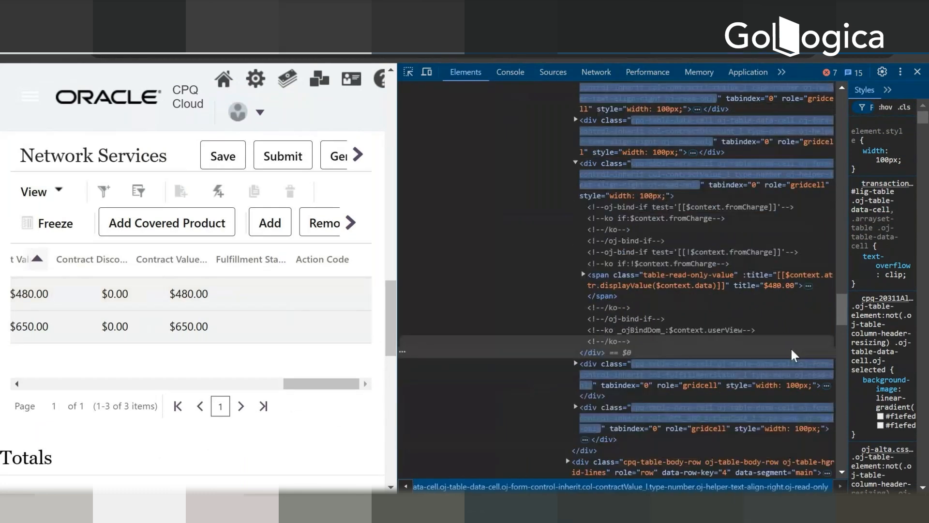
left_click(203, 294)
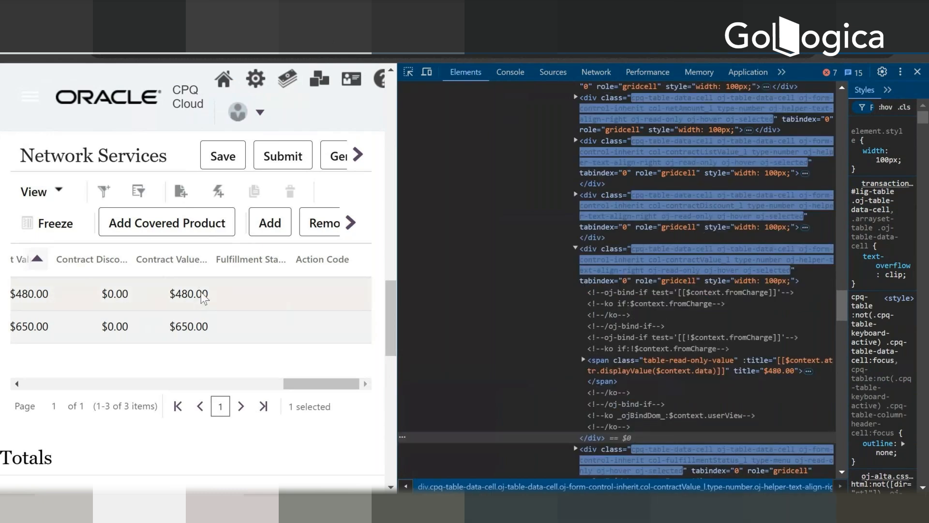
right_click(203, 293)
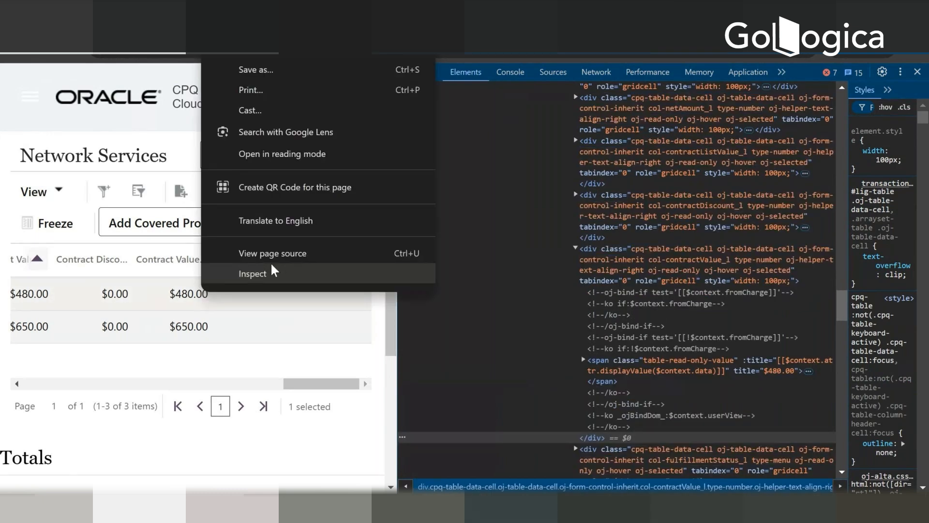
left_click(273, 272)
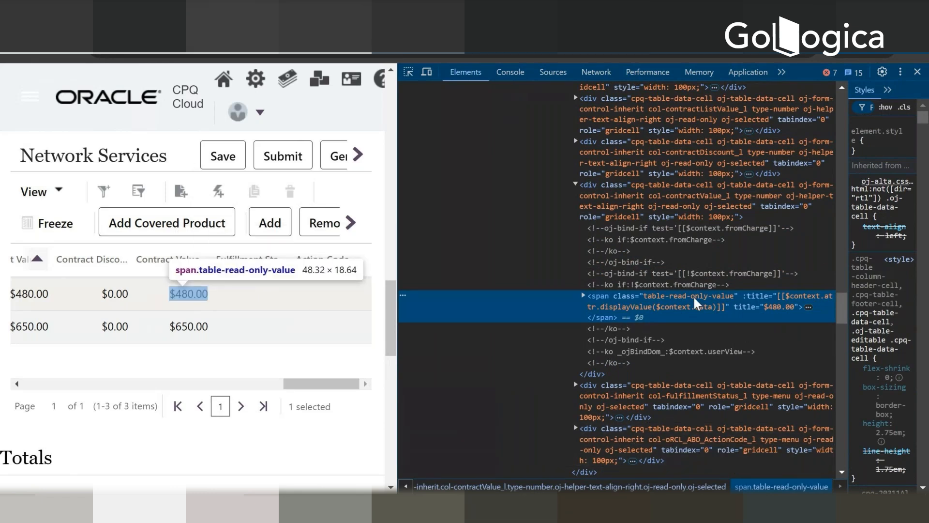
key("Up")
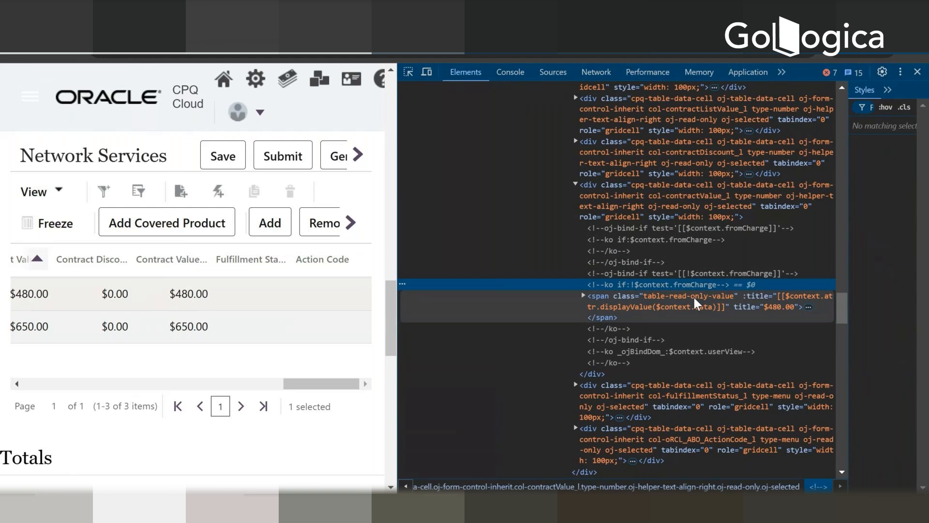
key("Up")
key("Up")
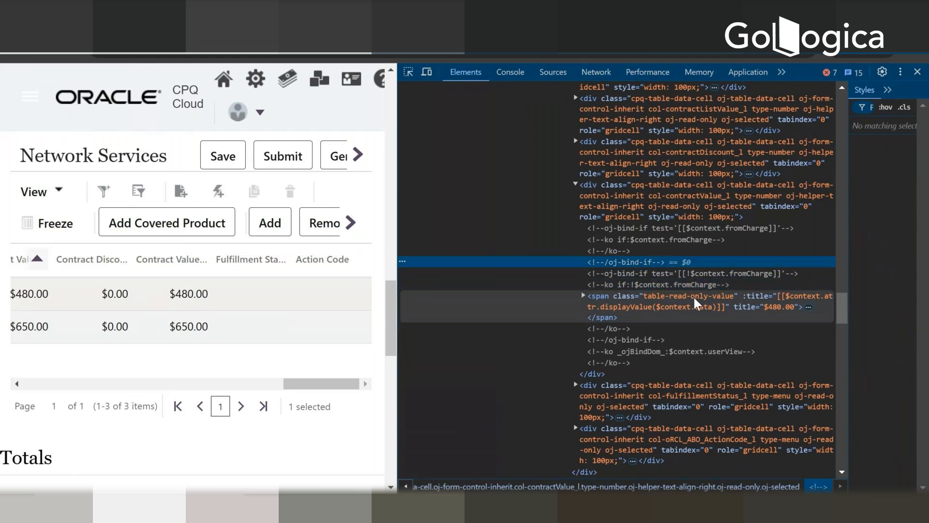
key("Up")
key("Up")
key("Up")
key("Up")
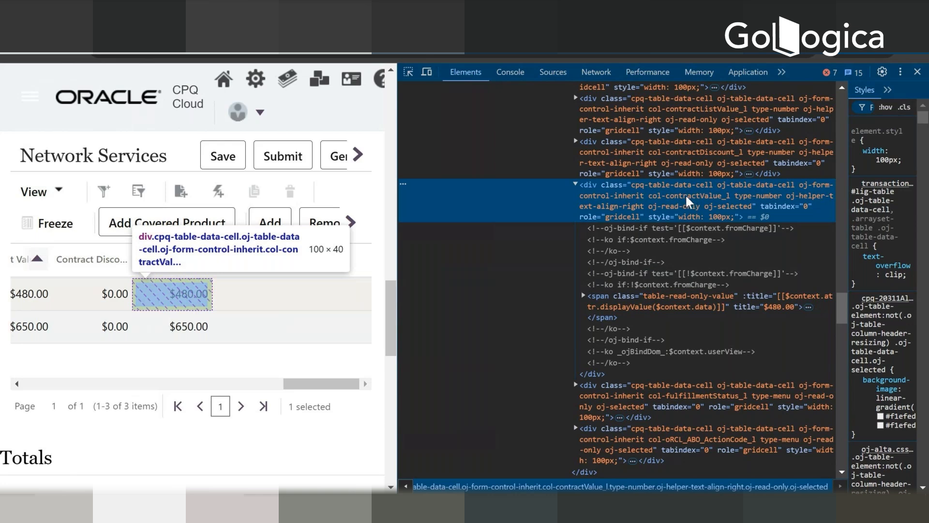
Step: Copy the variable name contractValue_l from the cell's class attribute and return to the GamesProcess formula management page
double_click(689, 201)
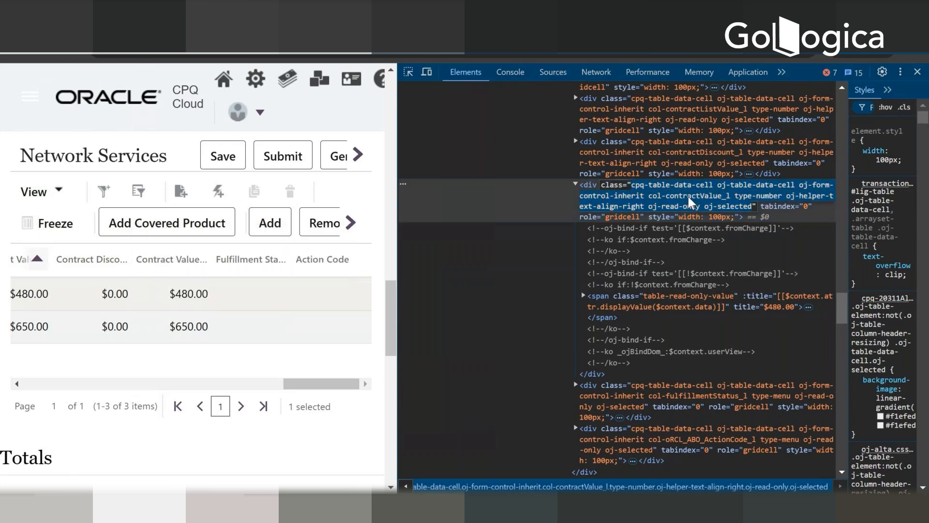
double_click(689, 197)
key("ctrl+c")
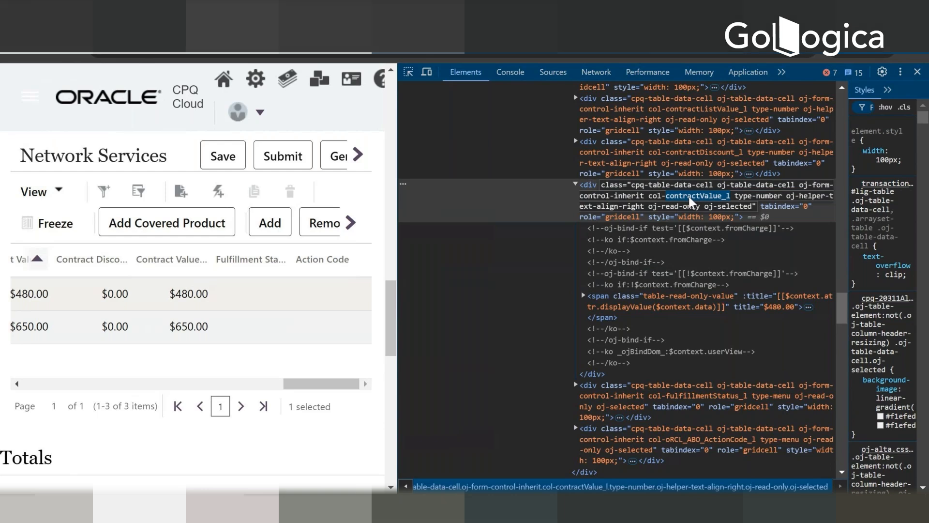
key("alt+Tab")
key("alt+Tab")
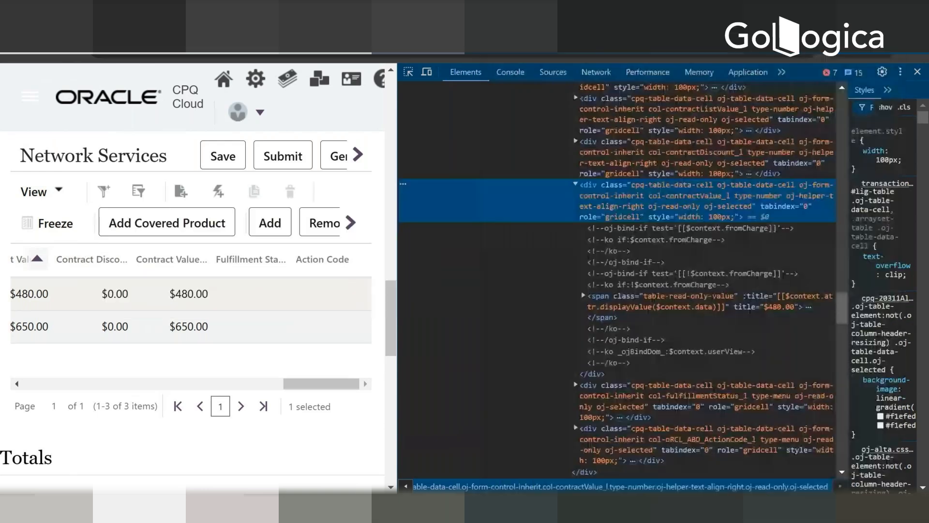
key("alt+Tab")
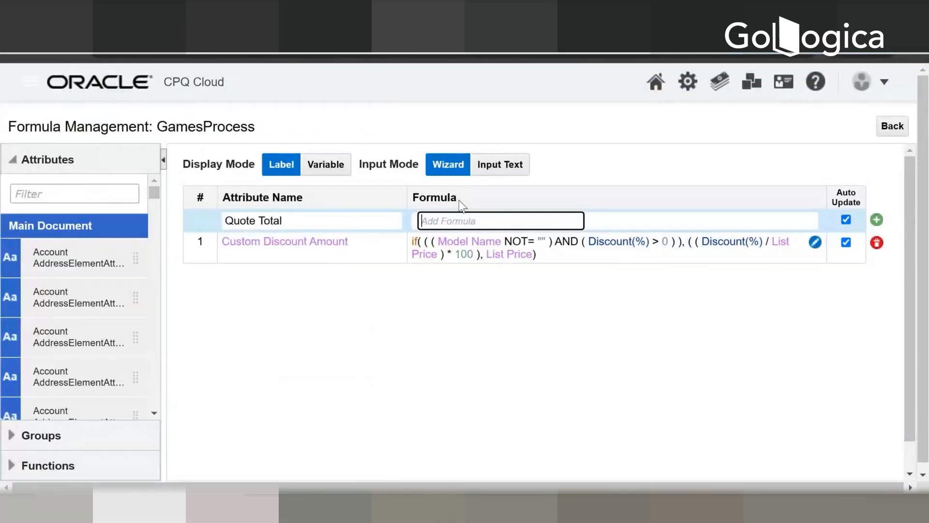
Step: Try entering contractValue_l directly as the Quote Total formula and clear the entry
key("ctrl+v")
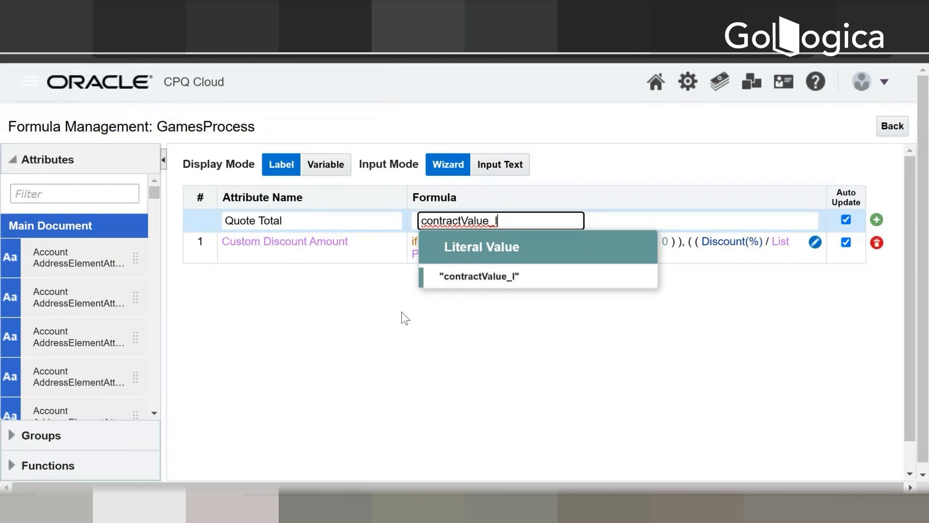
key("ctrl+a")
key("BackSpace")
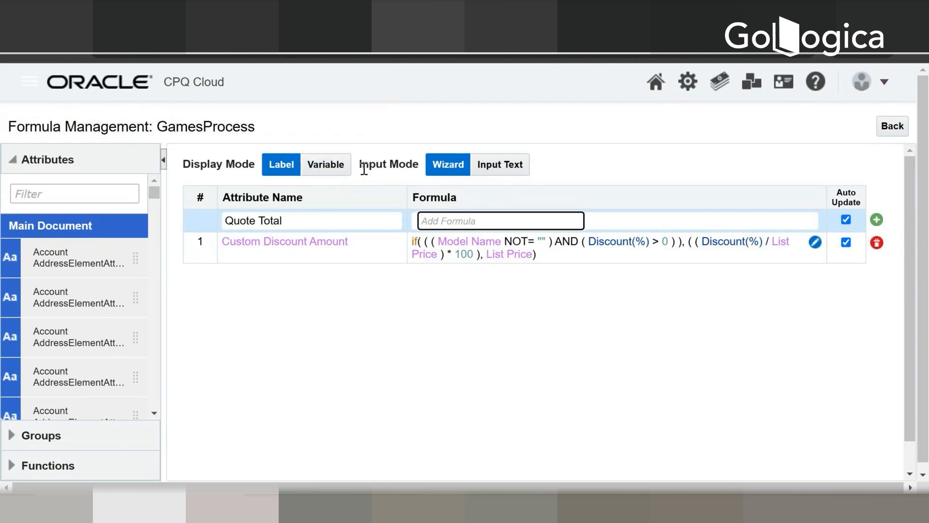
Step: Show attributes by variable name, try contractValue_l as a literal value in the quoteTotal_c formula, and clear it
left_click(337, 178)
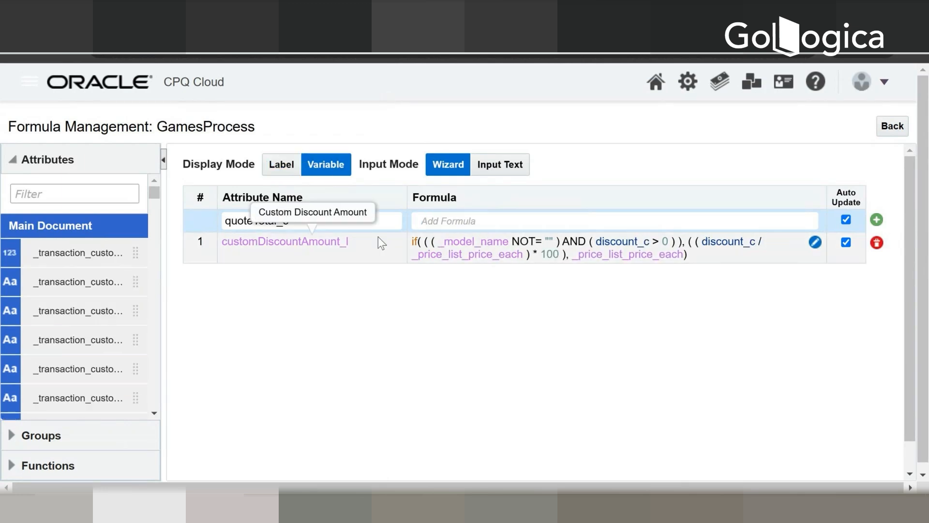
left_click(464, 220)
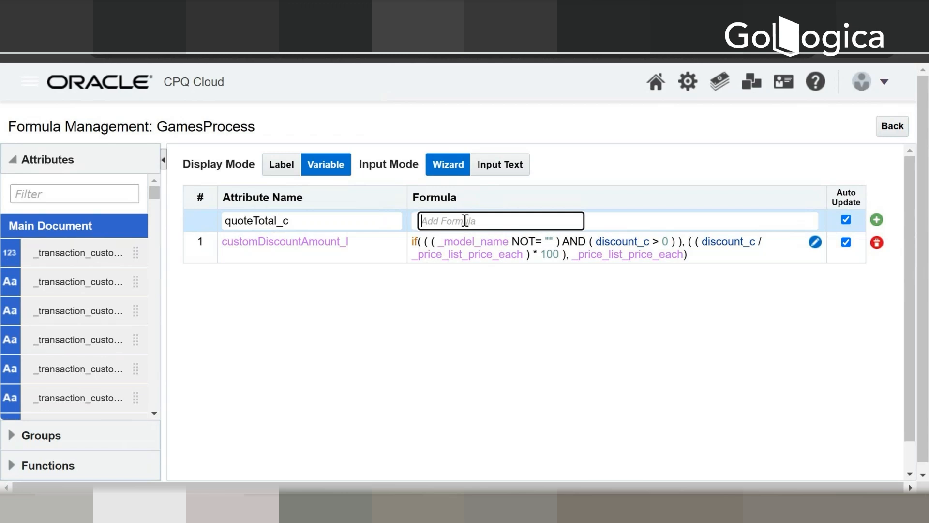
type("contractValue_l")
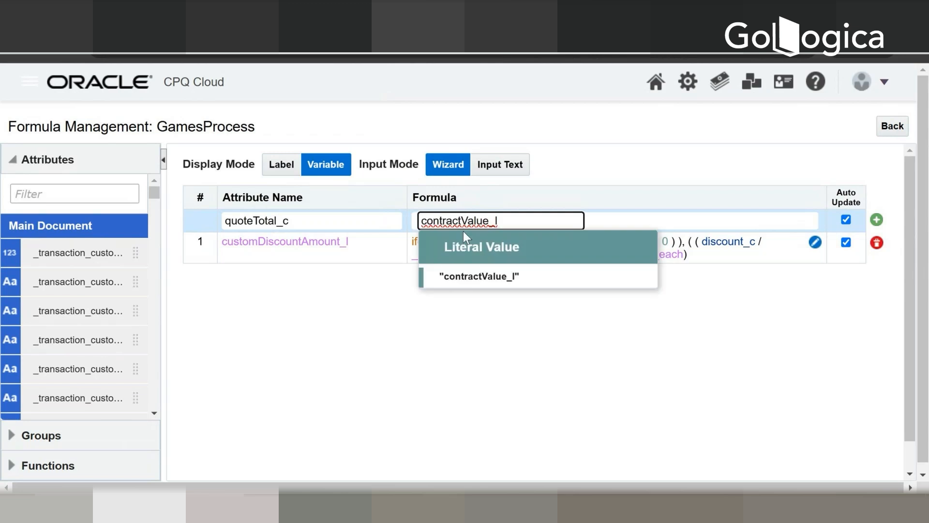
left_click(460, 278)
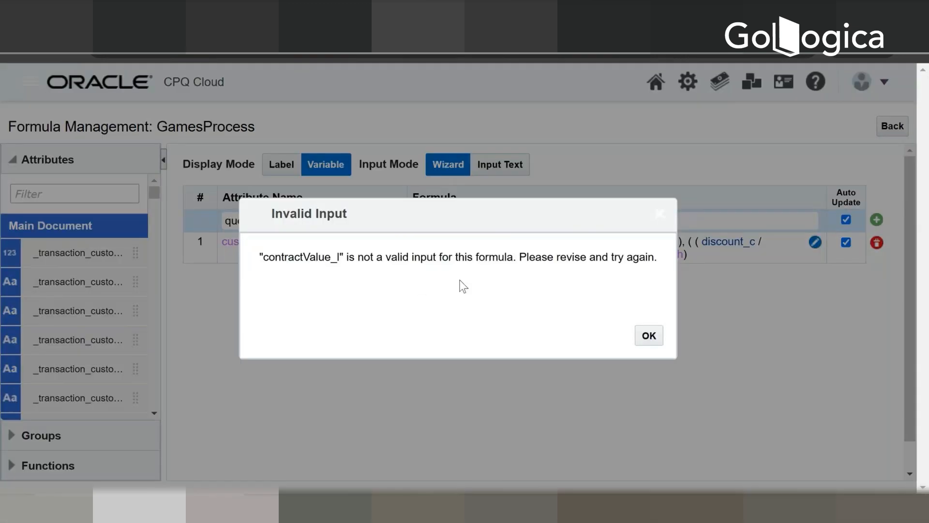
left_click(648, 335)
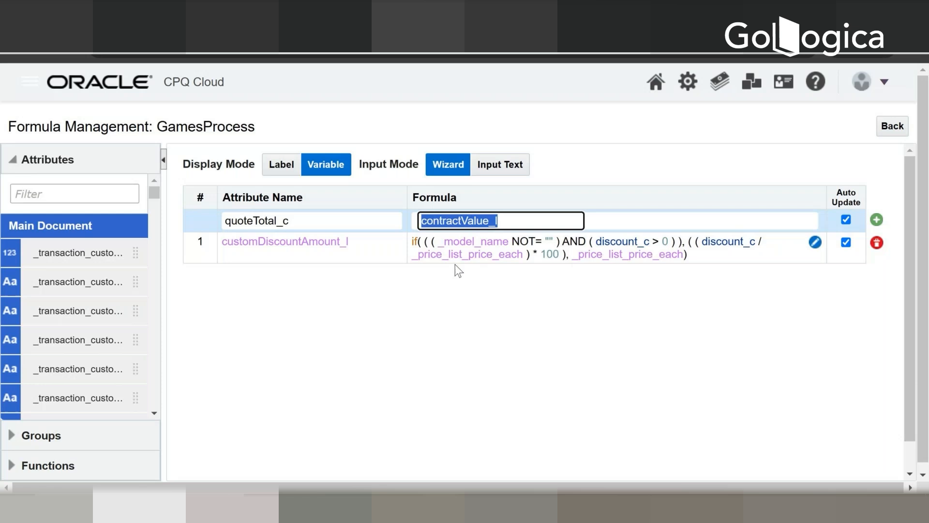
key("BackSpace")
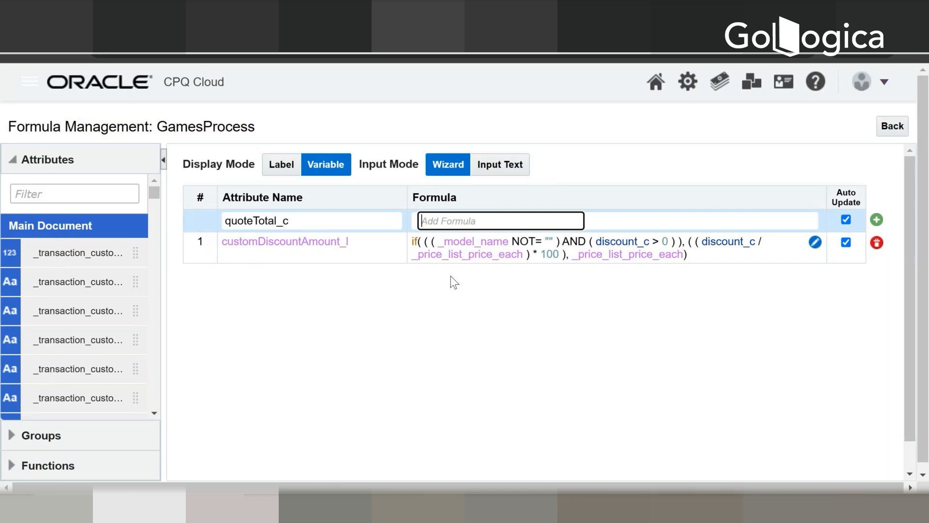
Step: Build a sum function over Contract Value (Net Summable) in the quoteTotal_c formula and remove it again
type("sum")
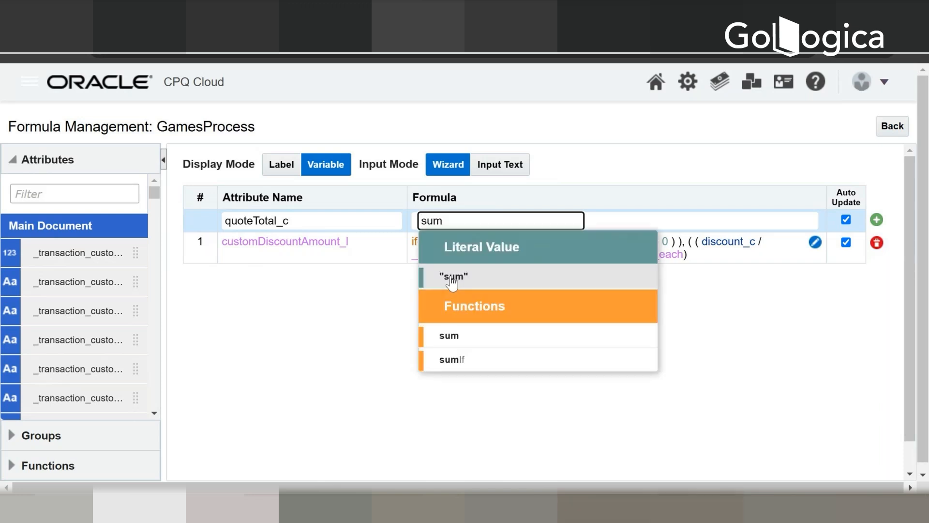
left_click(445, 344)
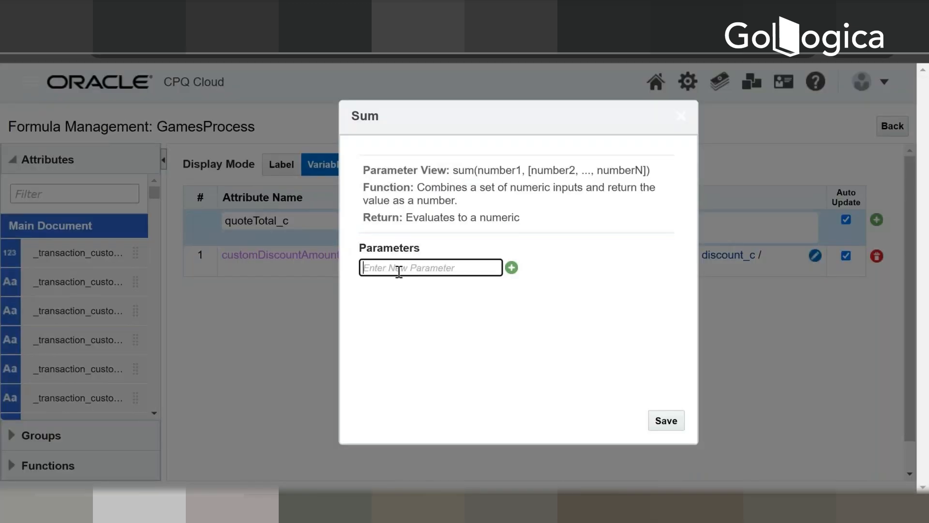
type("contractValue_l")
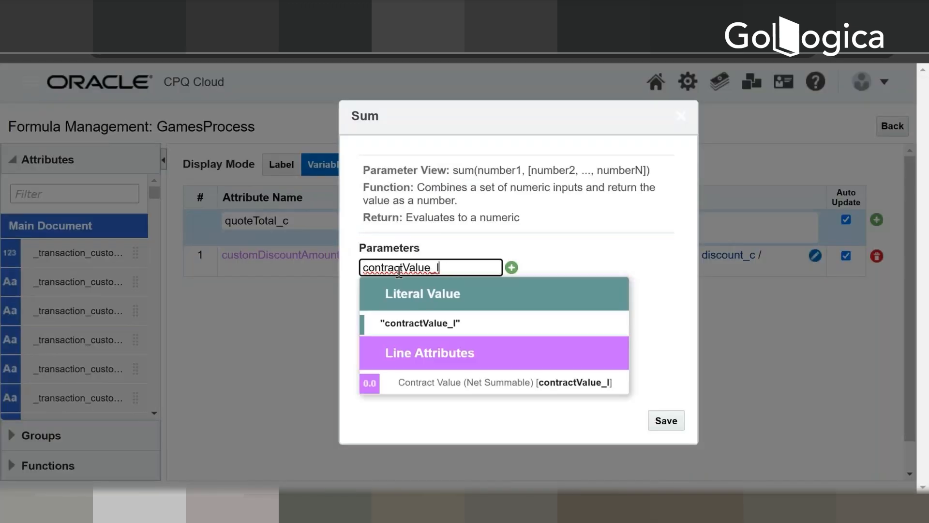
left_click(431, 383)
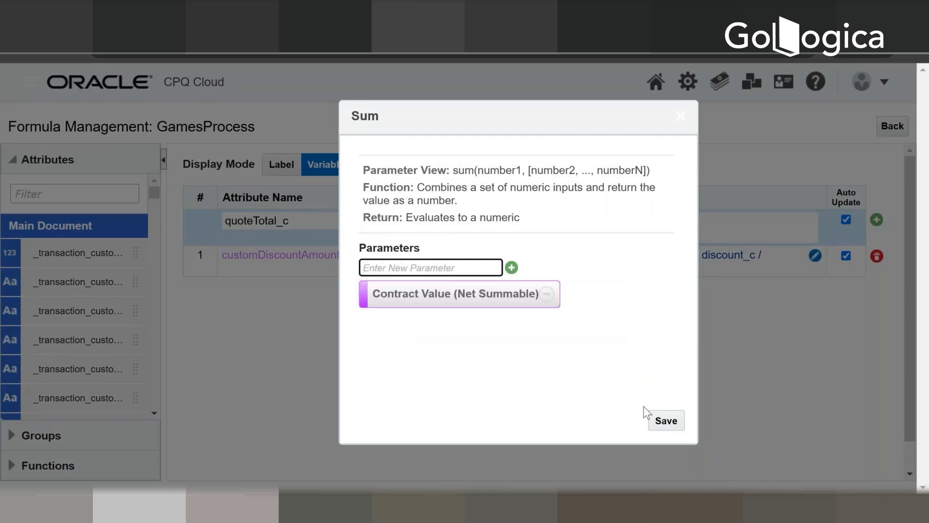
left_click(665, 422)
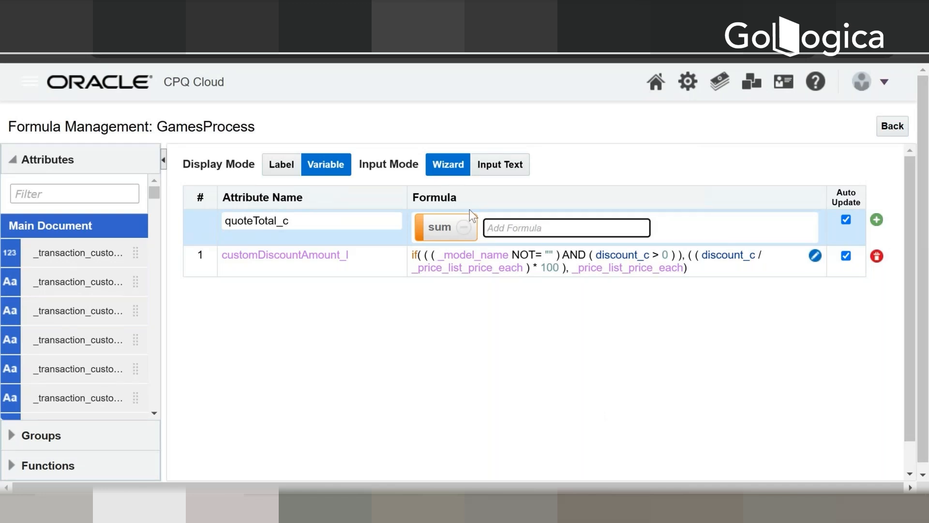
left_click(464, 227)
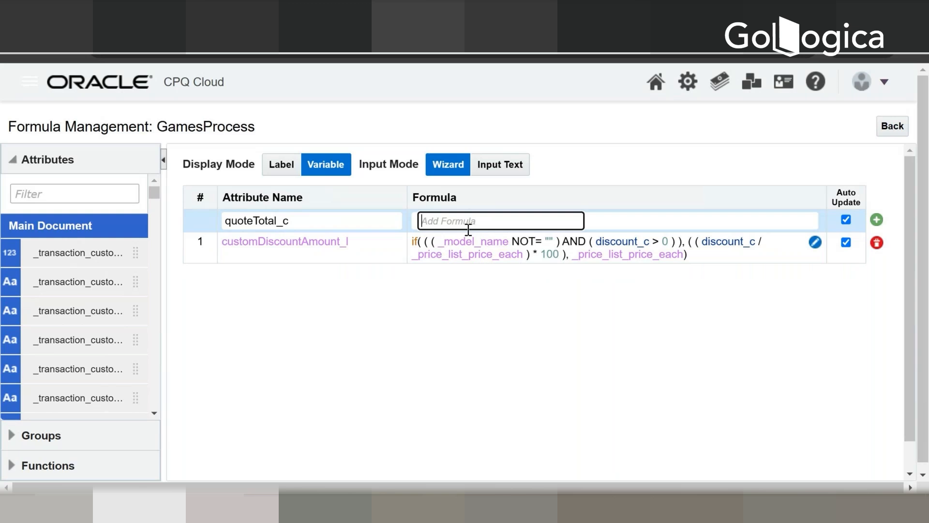
Step: Define the quoteTotal_c formula as the sum of the line attribute contractValue_l and add it to the formula list
type("sum")
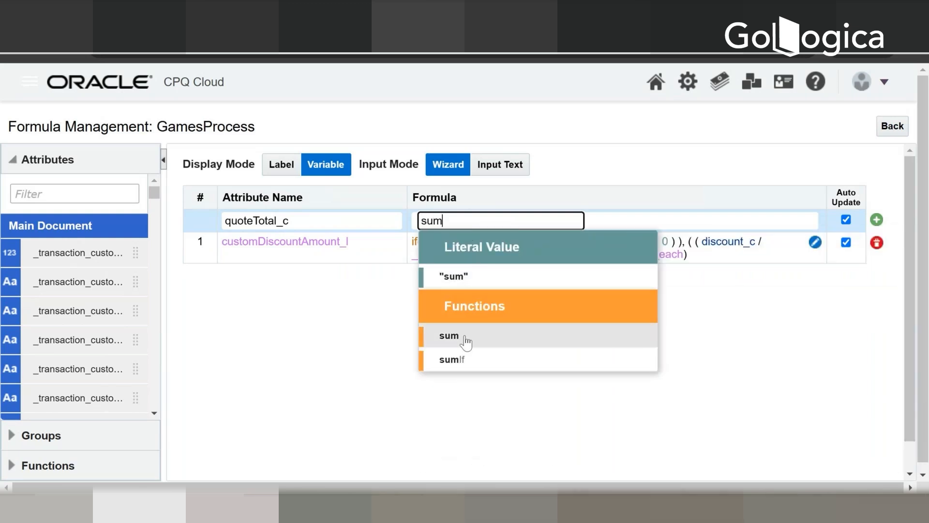
left_click(466, 341)
left_click(486, 267)
type("contractValue_l")
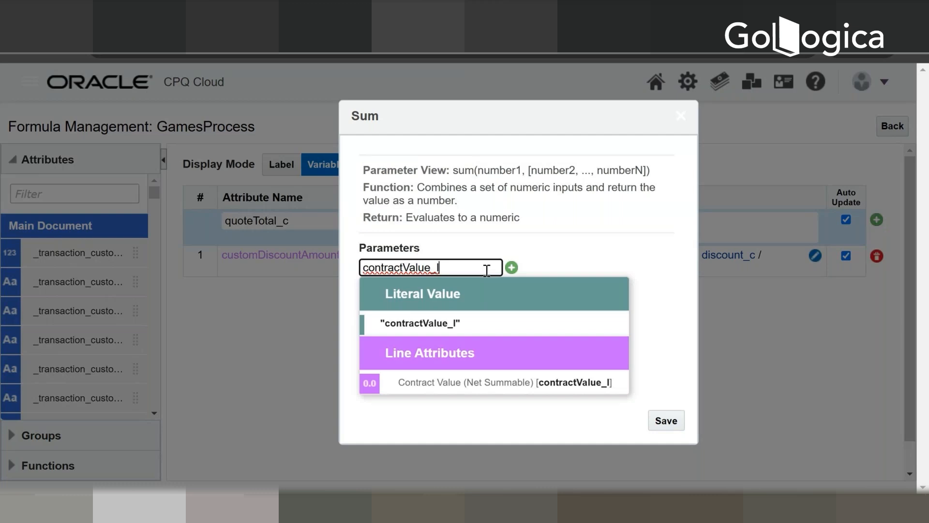
left_click(446, 383)
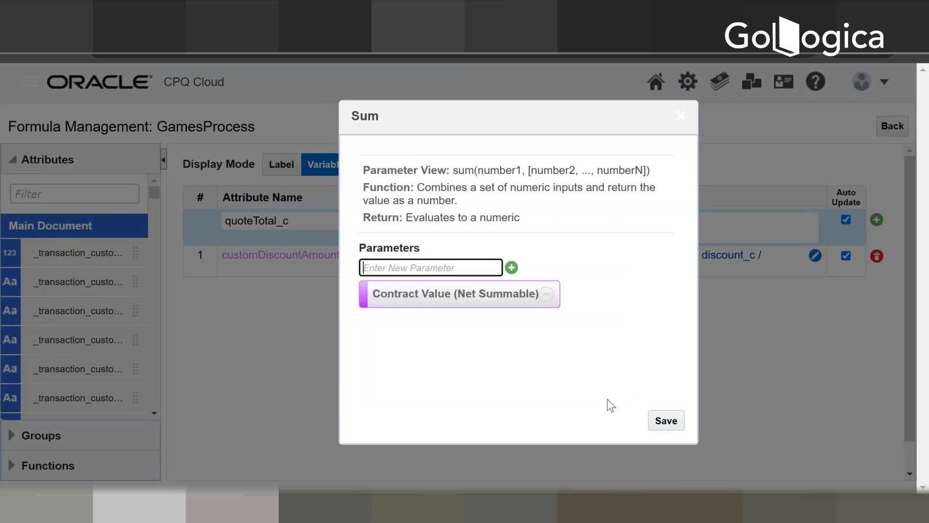
left_click(665, 420)
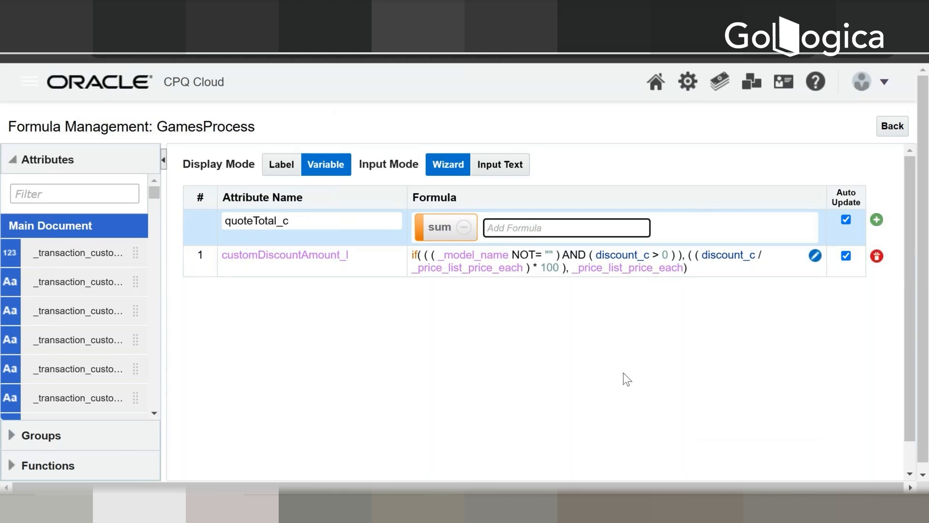
scroll(623, 373, "down", 1)
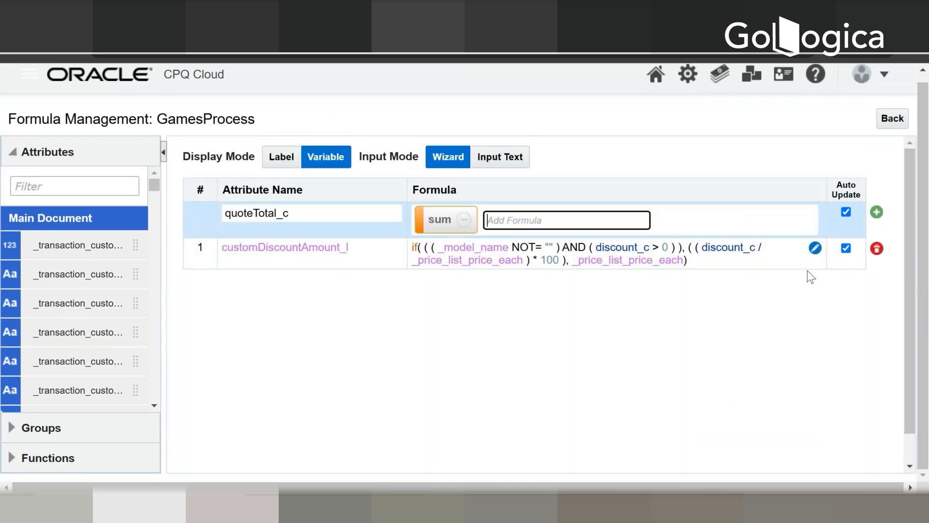
left_click(875, 212)
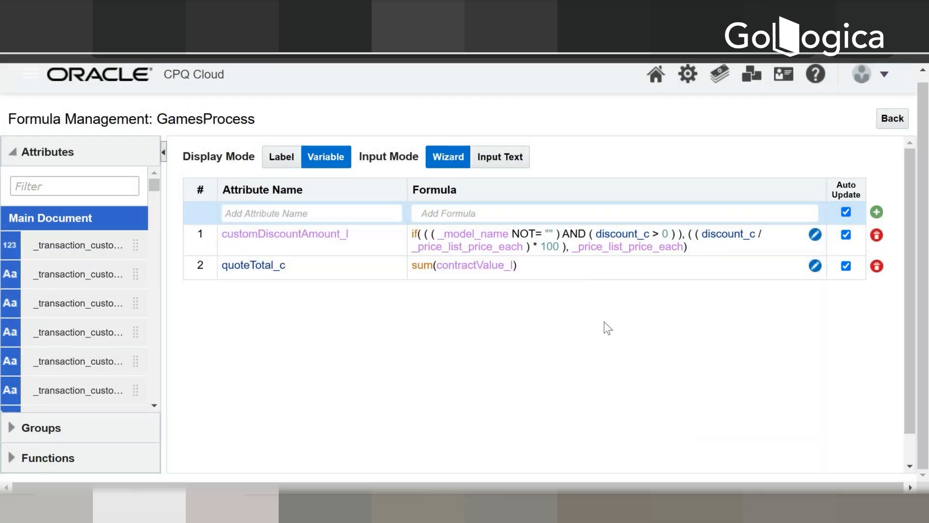
Step: Compare the formulas by label and by variable name, and switch the input mode to Input Text
left_click(281, 164)
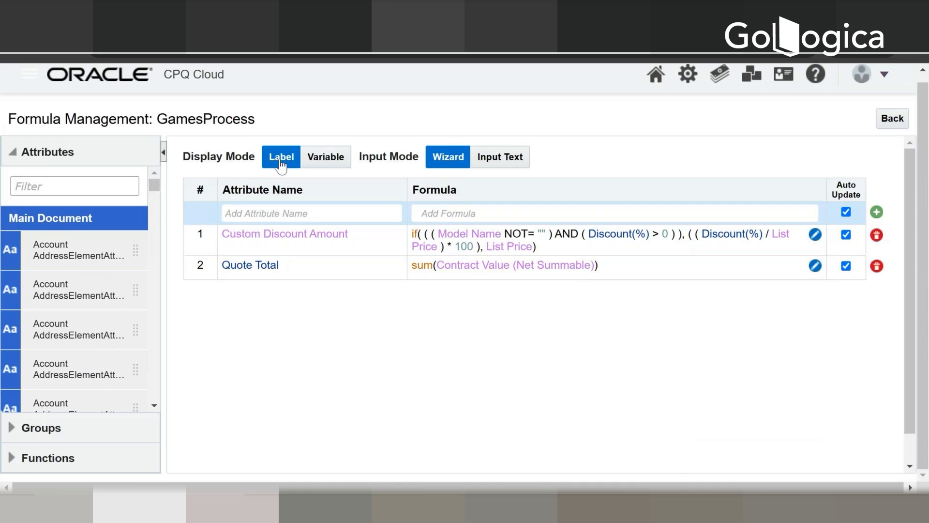
left_click(323, 164)
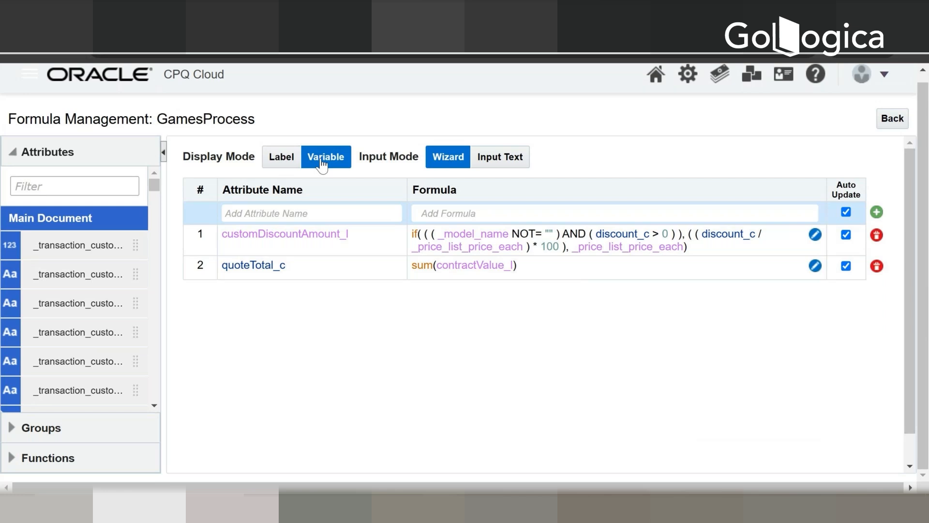
left_click(500, 159)
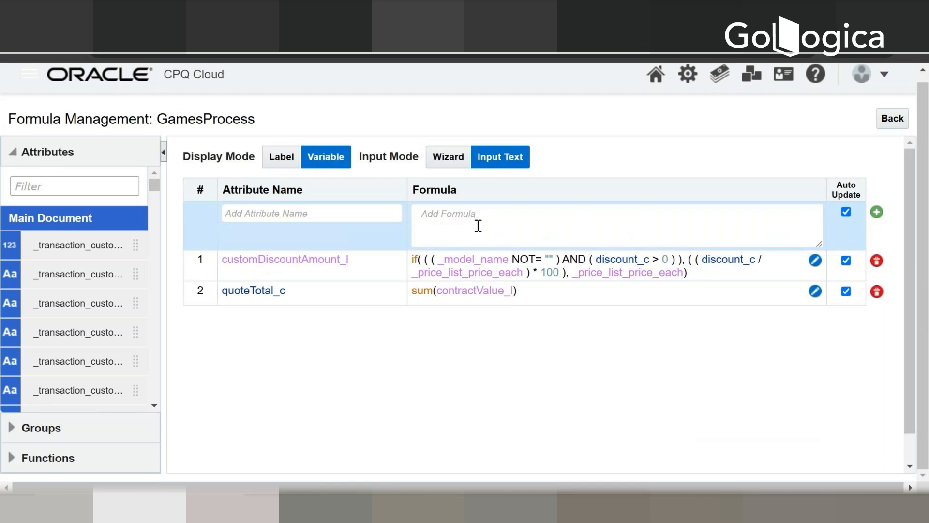
scroll(493, 230, "down", 1)
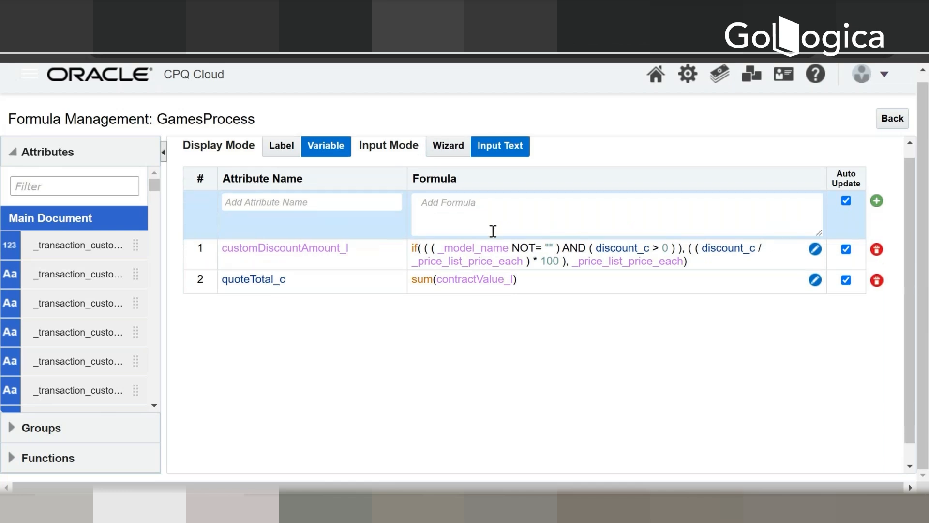
Step: Switch the formula input mode back to Wizard, review both formulas, and leave formula management for the process list
scroll(493, 231, "up", 1)
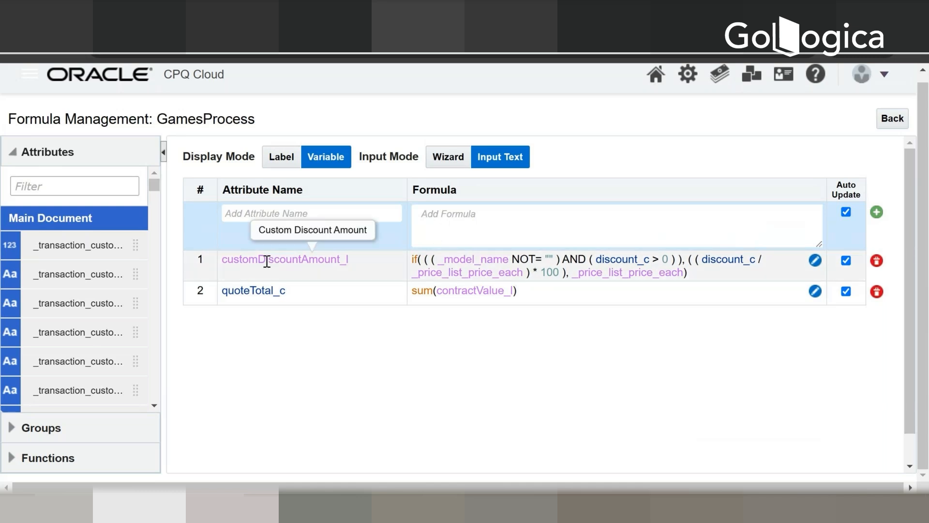
left_click(435, 167)
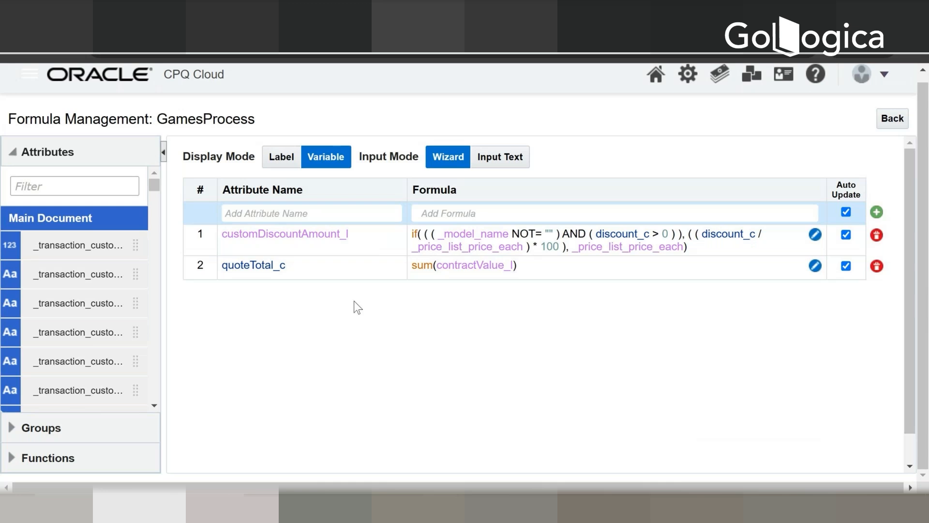
scroll(383, 310, "down", 2)
scroll(280, 350, "up", 1)
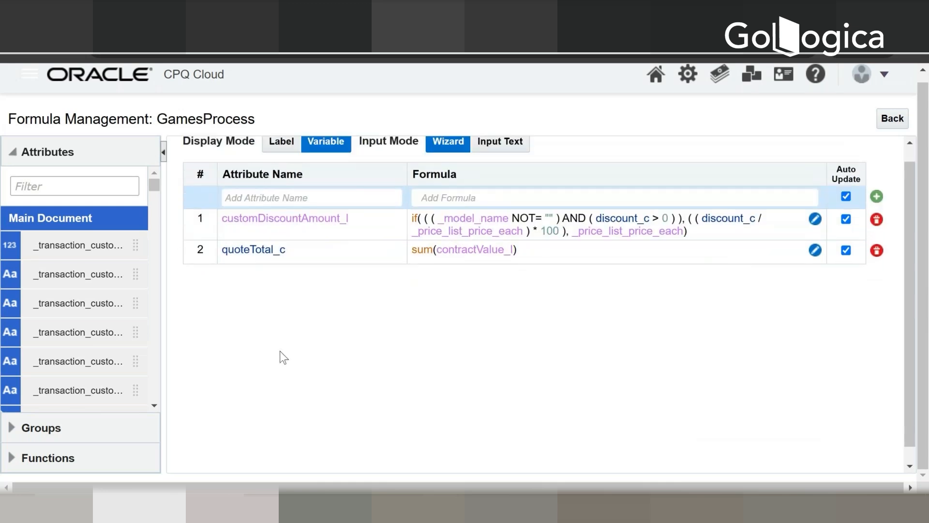
scroll(280, 350, "up", 1)
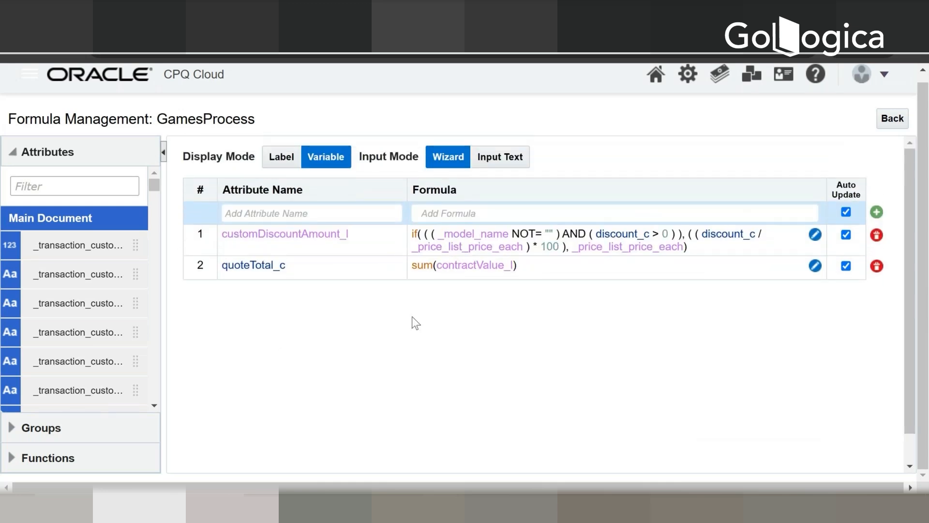
left_click(900, 121)
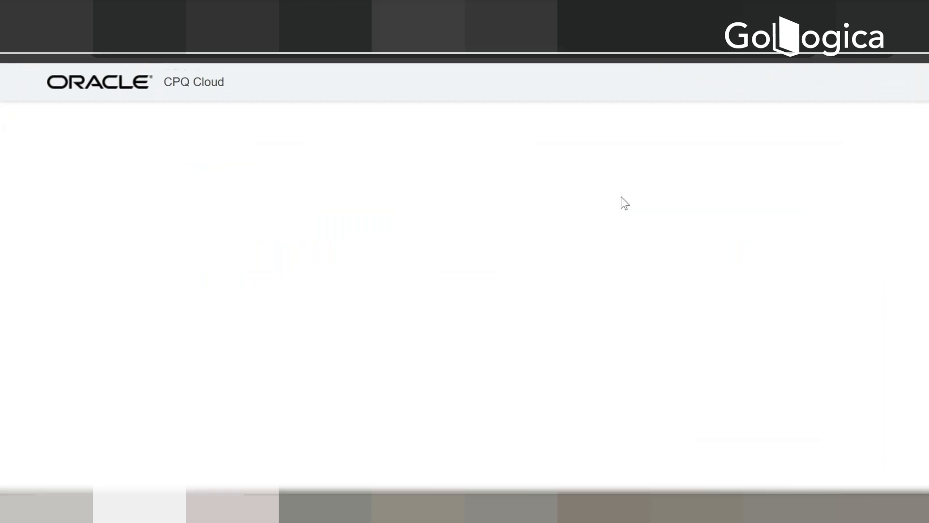
scroll(579, 256, "down", 5)
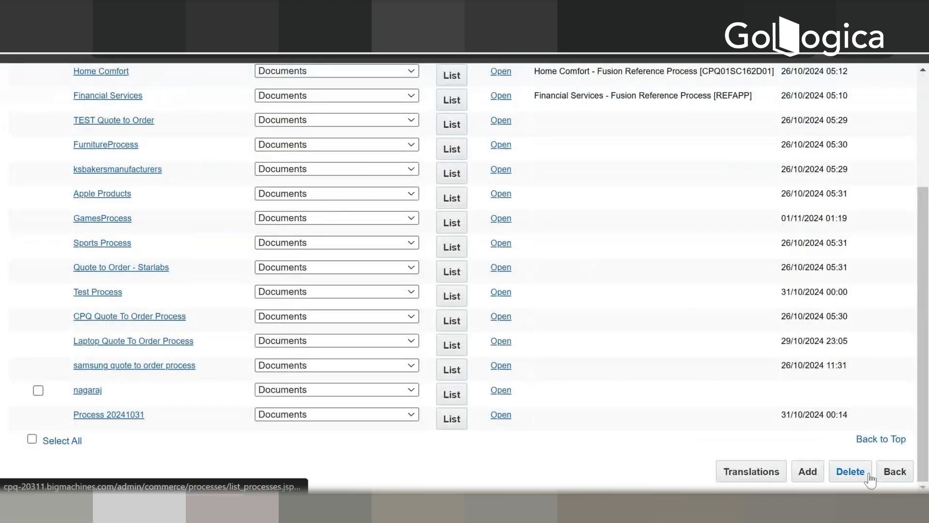
left_click(895, 471)
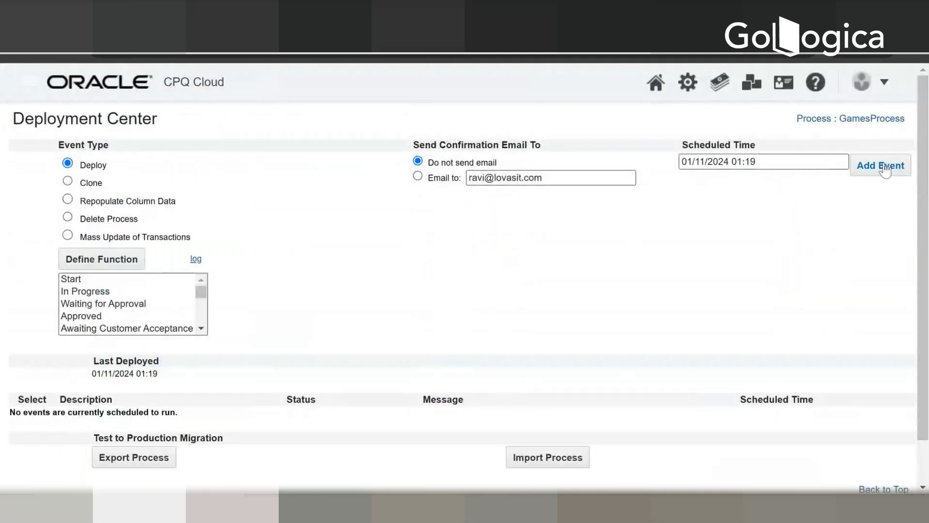
Step: Add a Deploy event for GamesProcess in the Deployment Center and refresh its status until the deployment finishes
left_click(885, 167)
scroll(645, 346, "down", 2)
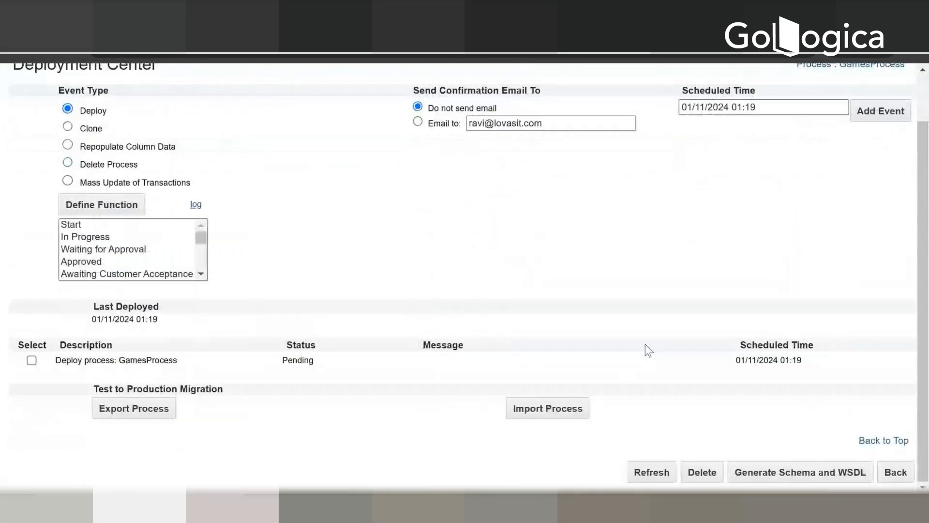
left_click(635, 477)
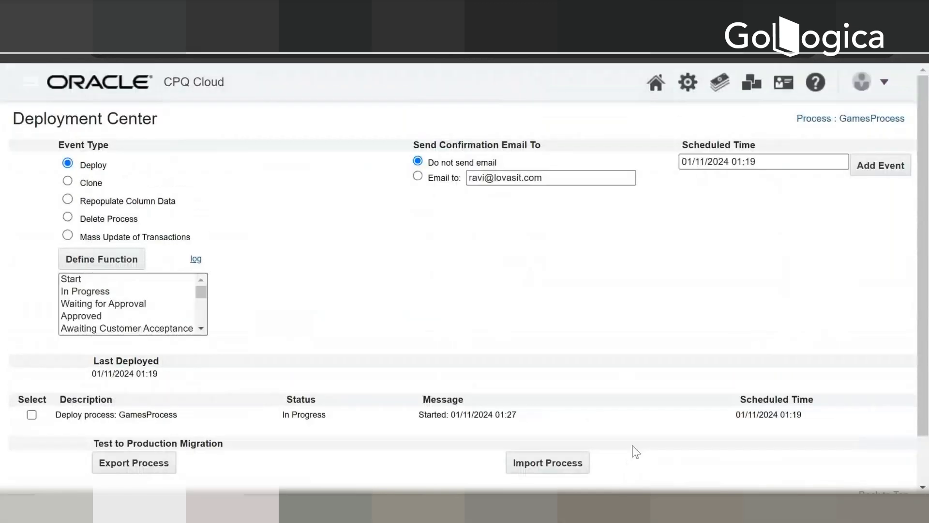
scroll(635, 452, "down", 2)
left_click(646, 472)
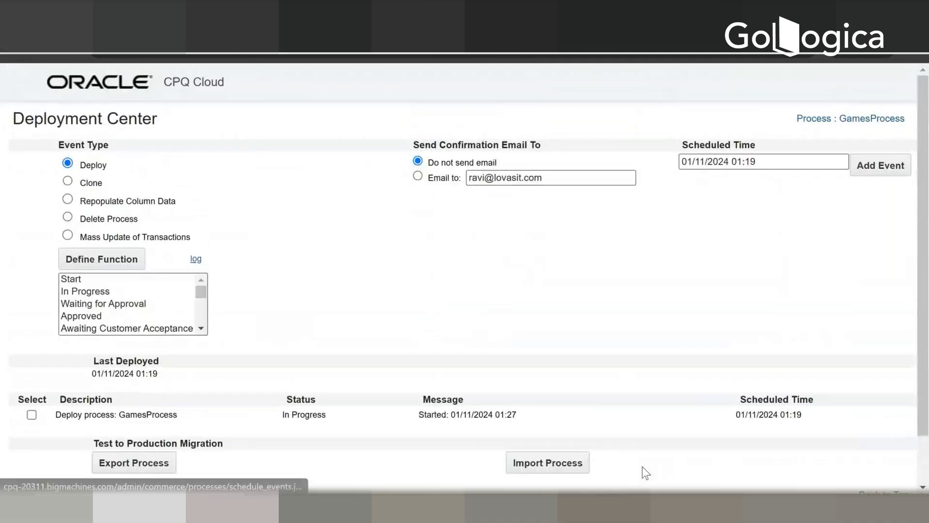
scroll(644, 468, "down", 2)
left_click(646, 478)
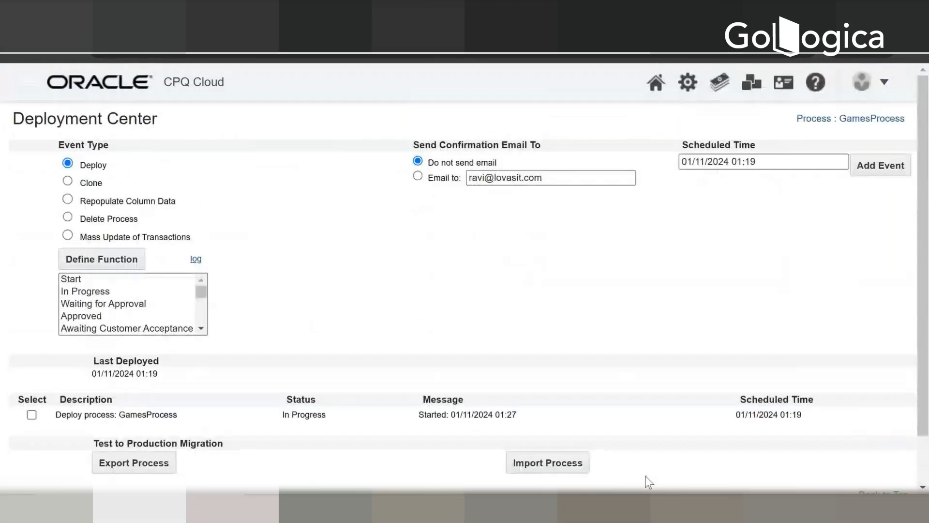
scroll(647, 476, "down", 2)
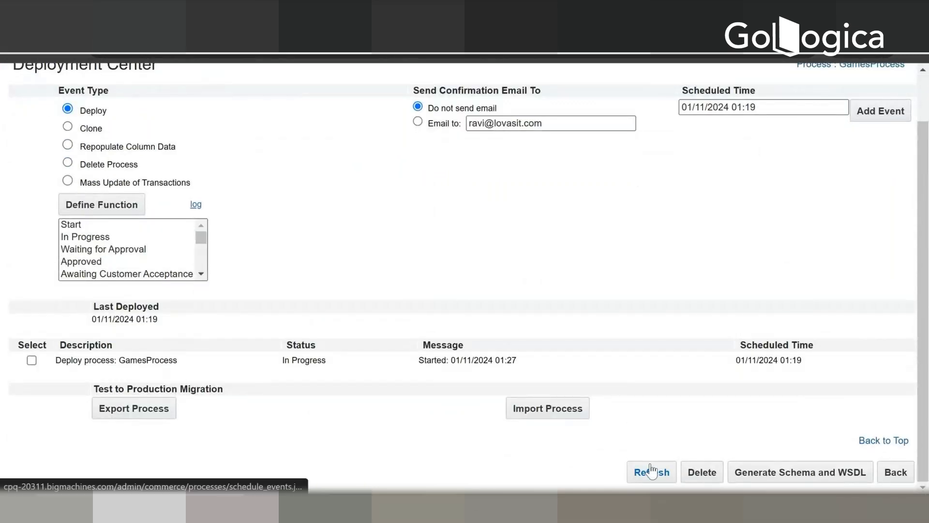
left_click(651, 470)
scroll(648, 468, "down", 2)
left_click(650, 473)
scroll(647, 476, "down", 2)
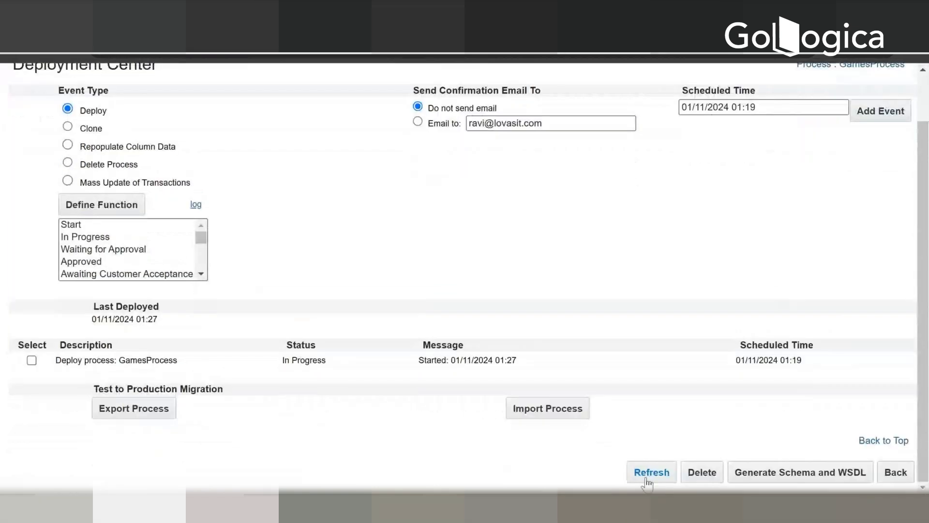
left_click(648, 474)
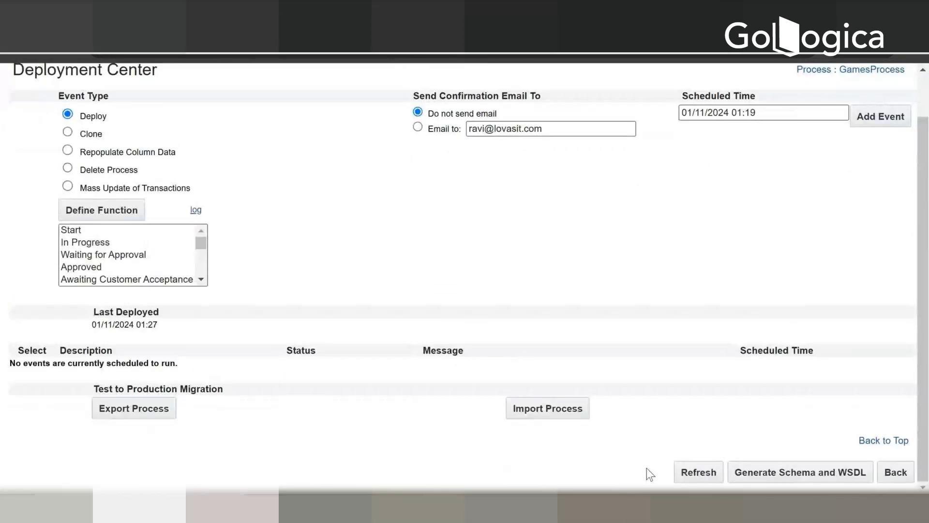
scroll(522, 254, "up", 2)
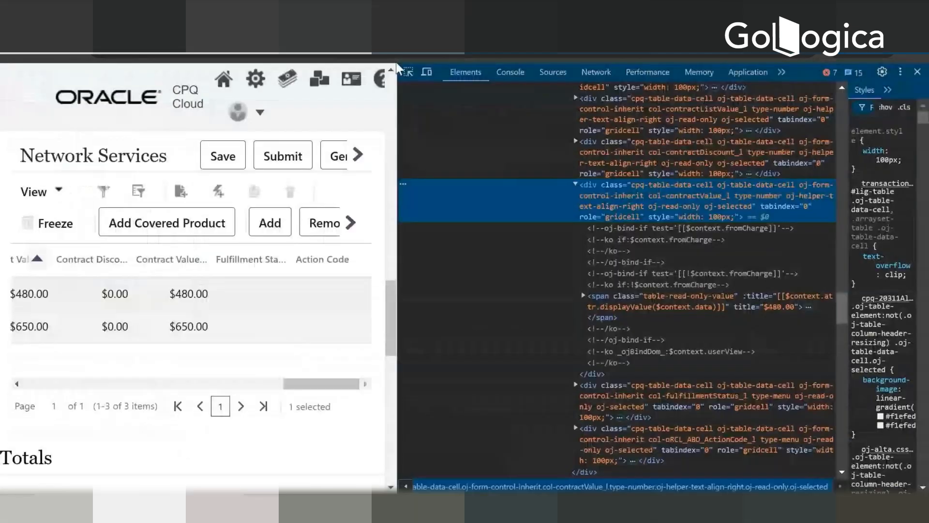
Step: Close the developer tools on the Network Services quote and expand the SAMSUNG line to show its sub-items
left_click(917, 72)
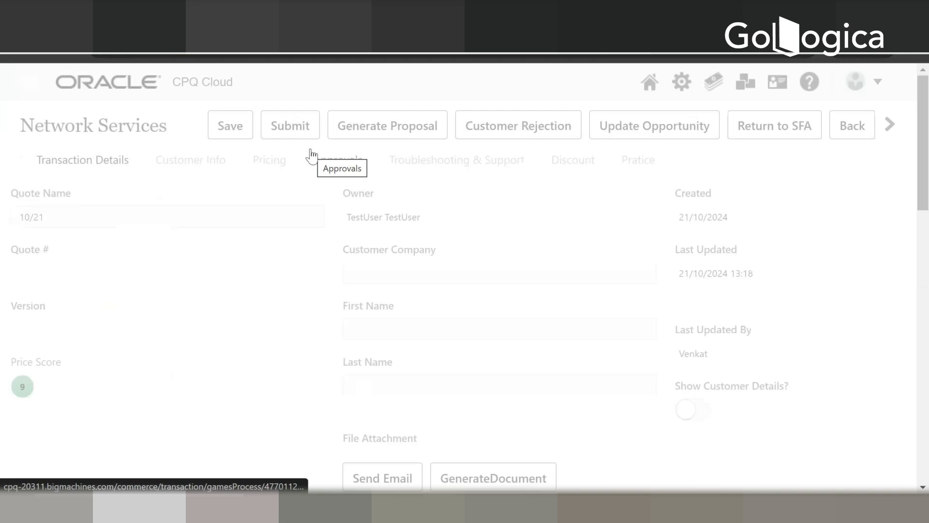
scroll(310, 151, "down", 10)
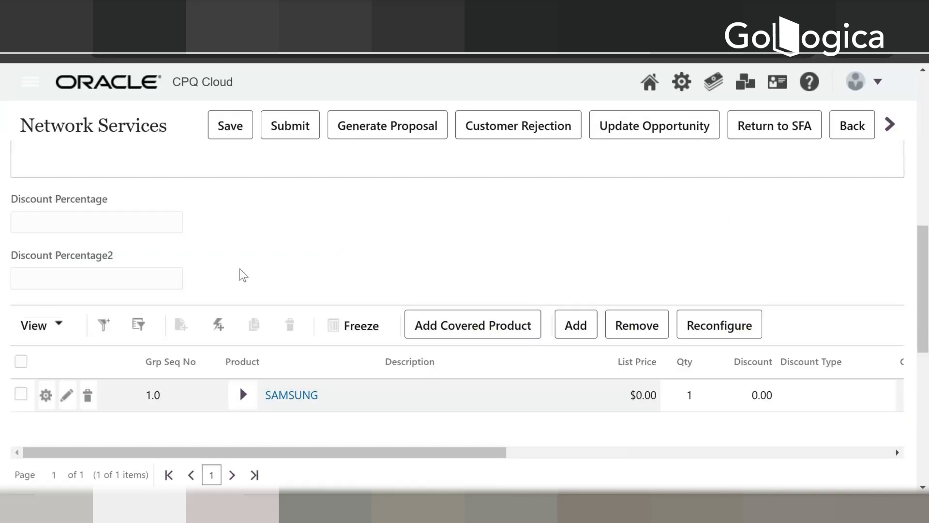
left_click(245, 393)
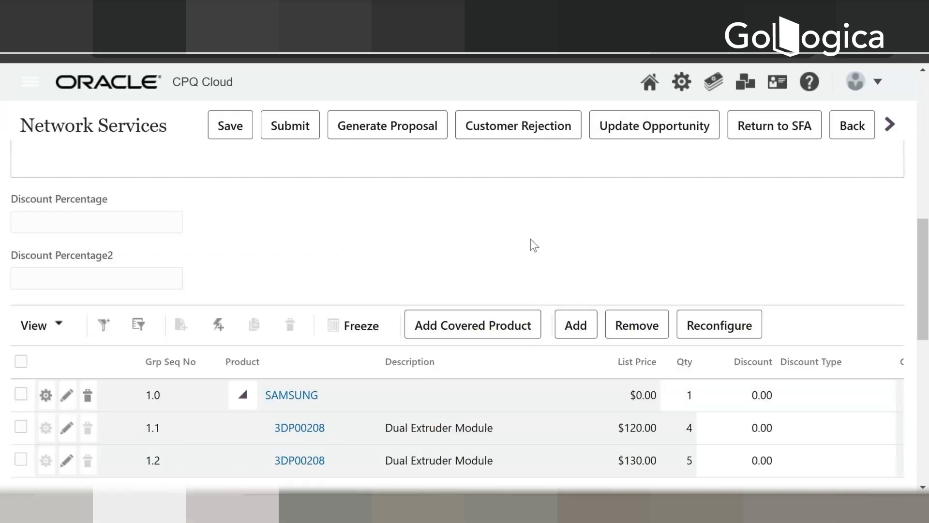
Step: Check the Quote Total field in the Totals section against the line items and the other contract totals
scroll(530, 239, "down", 9)
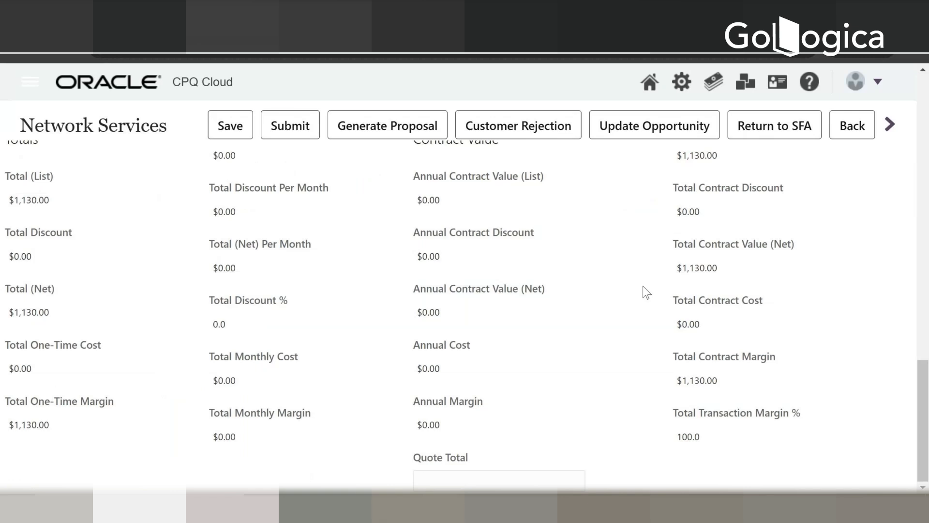
left_click(463, 481)
scroll(571, 429, "up", 1)
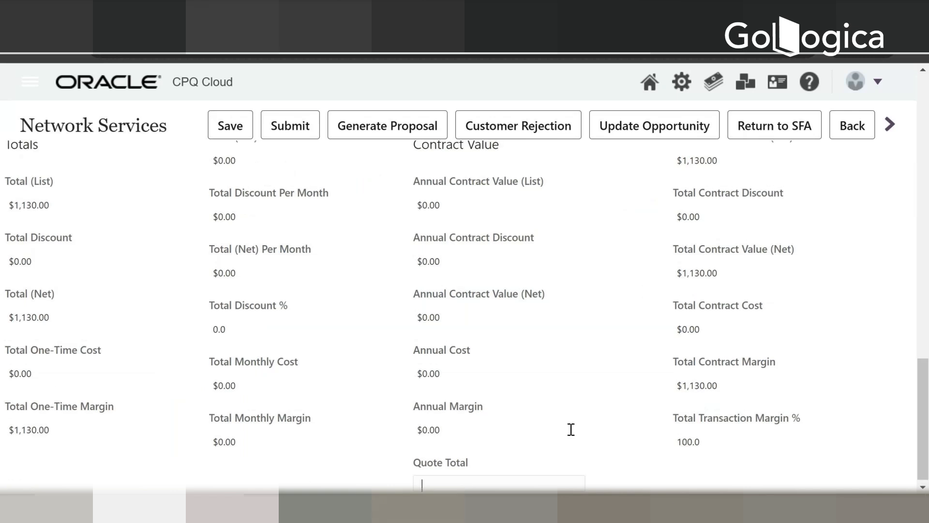
scroll(571, 430, "up", 5)
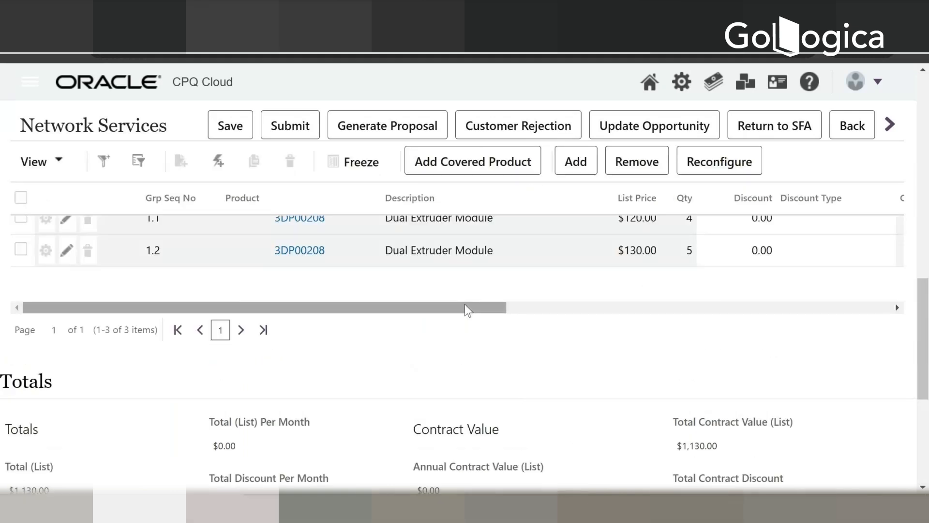
left_click_drag(465, 306, 327, 308)
scroll(390, 307, "down", 5)
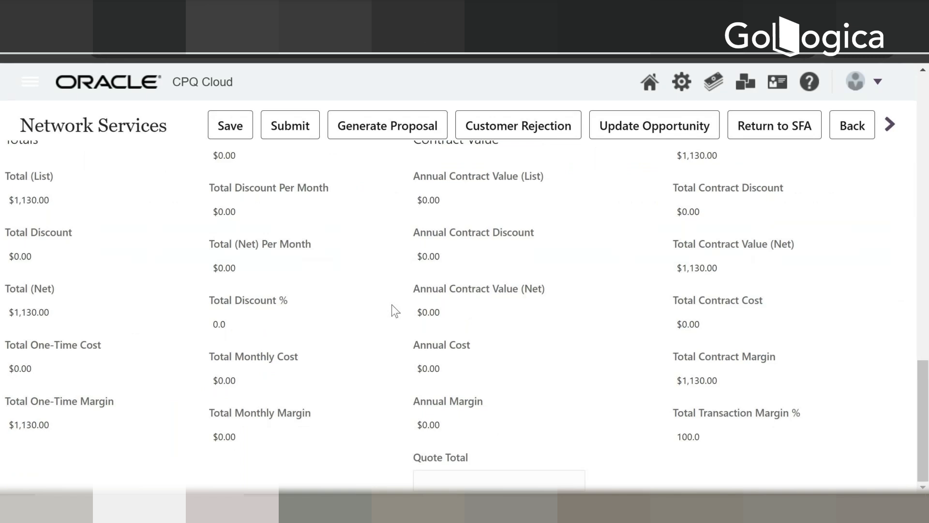
scroll(390, 306, "up", 1)
scroll(432, 474, "down", 1)
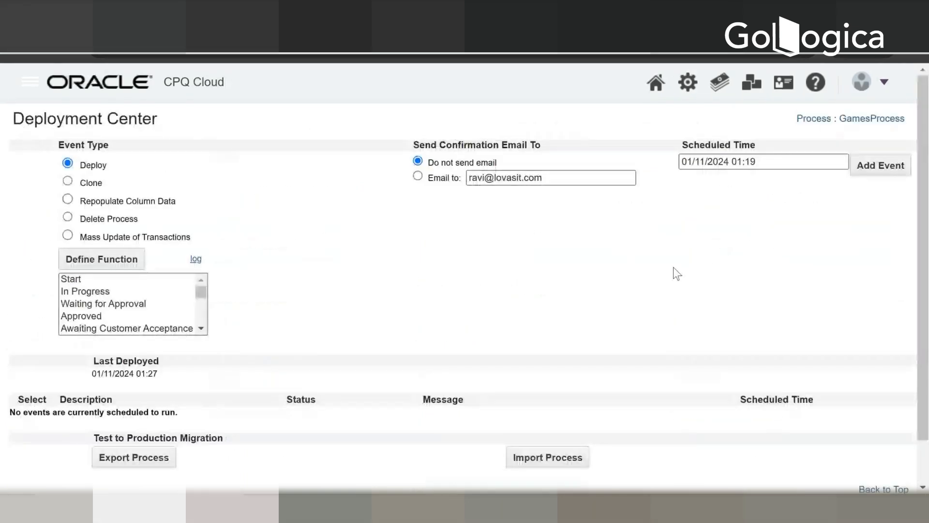
Step: Return to Process Definition and open the attribute list of the Transaction document in GamesProcess
scroll(676, 273, "down", 1)
scroll(553, 249, "up", 1)
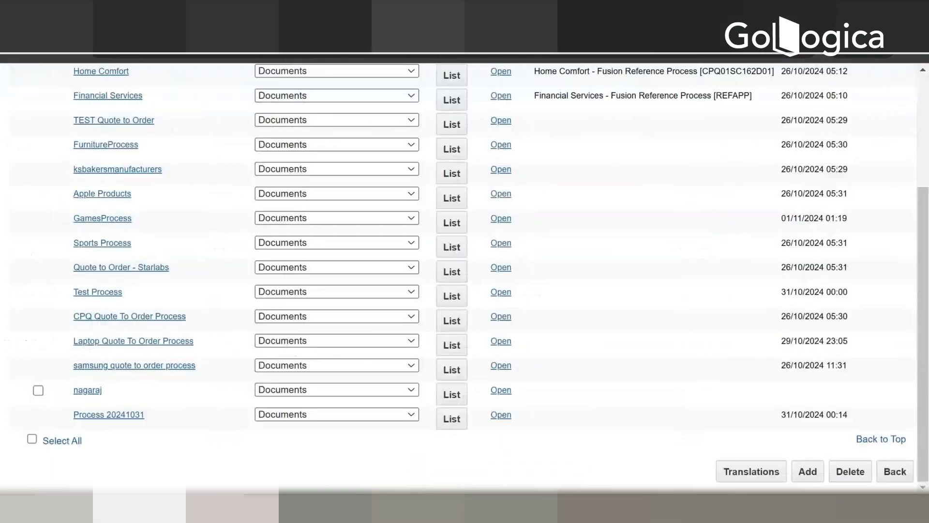
scroll(530, 71, "up", 3)
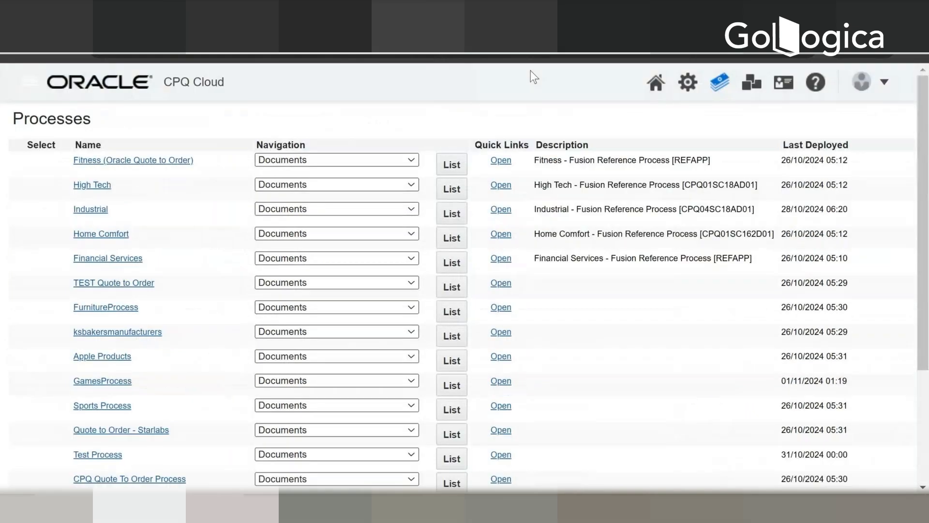
left_click(687, 83)
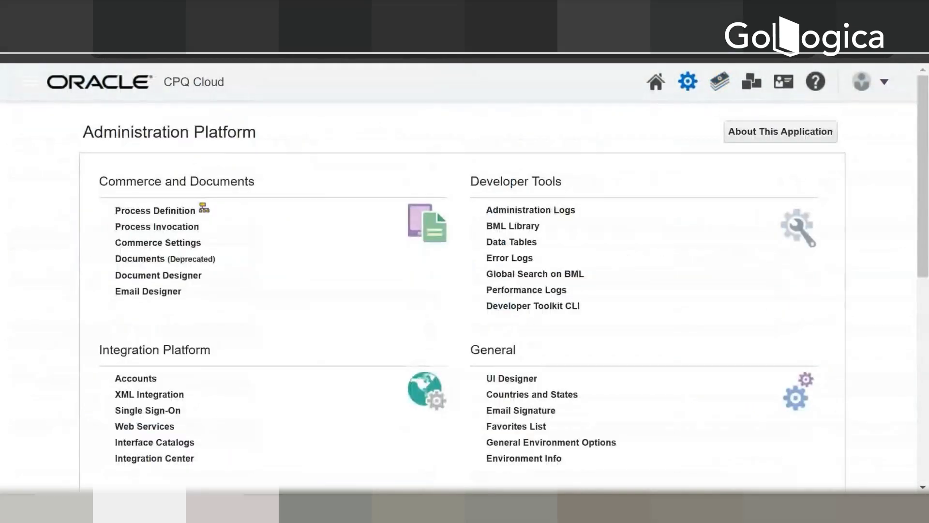
left_click(156, 212)
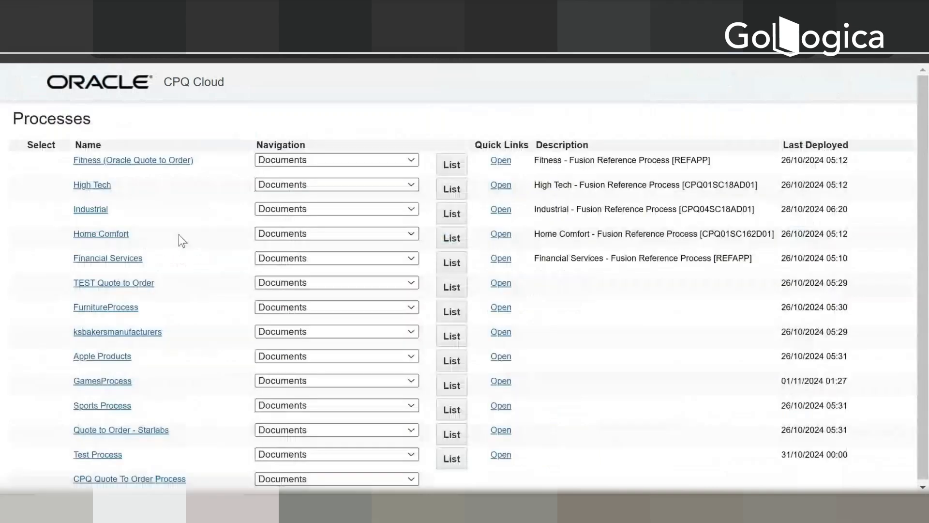
scroll(262, 336, "down", 3)
left_click(310, 309)
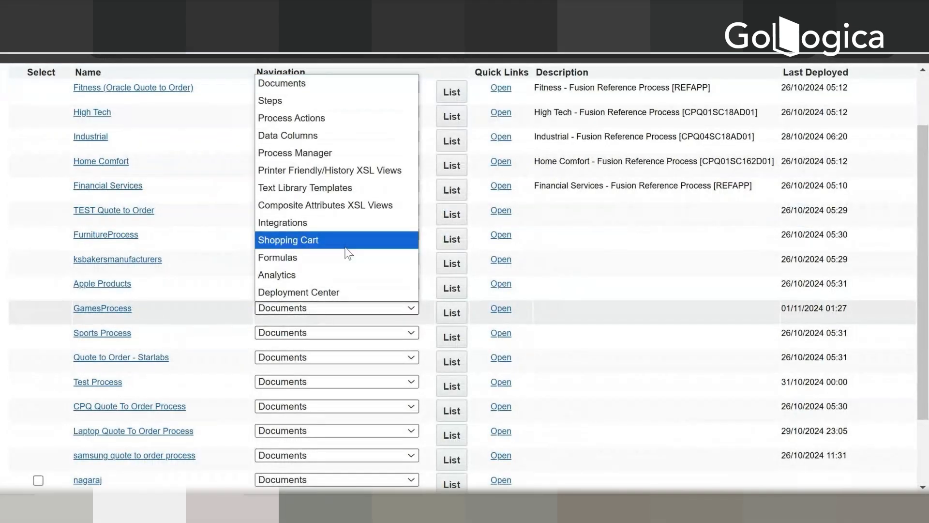
left_click(265, 83)
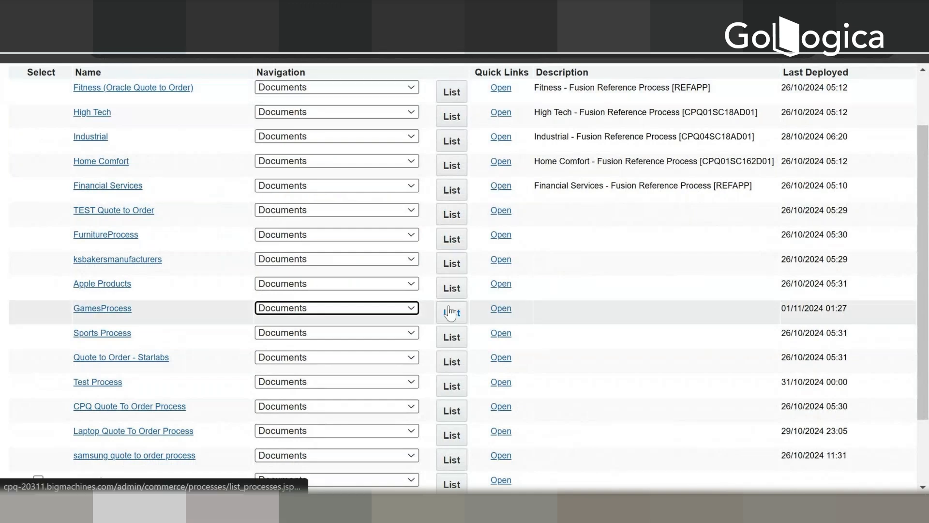
left_click(449, 313)
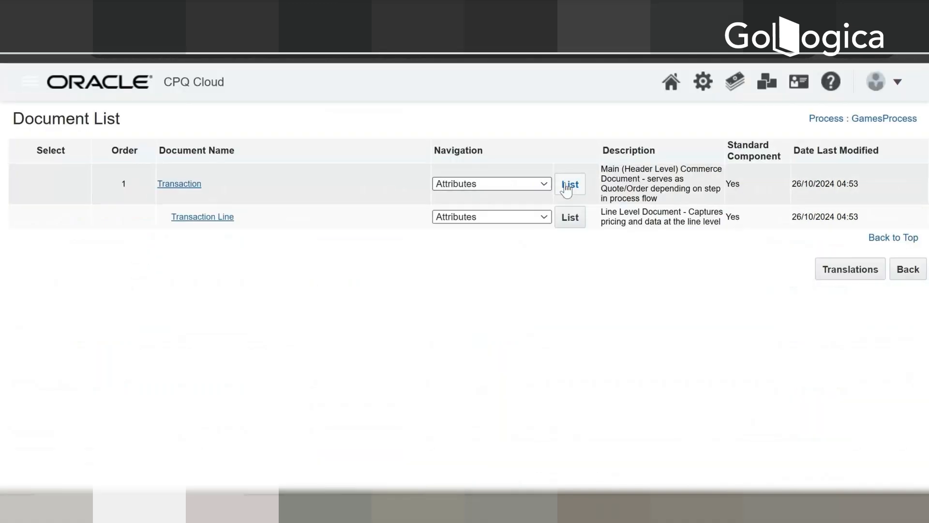
left_click(567, 187)
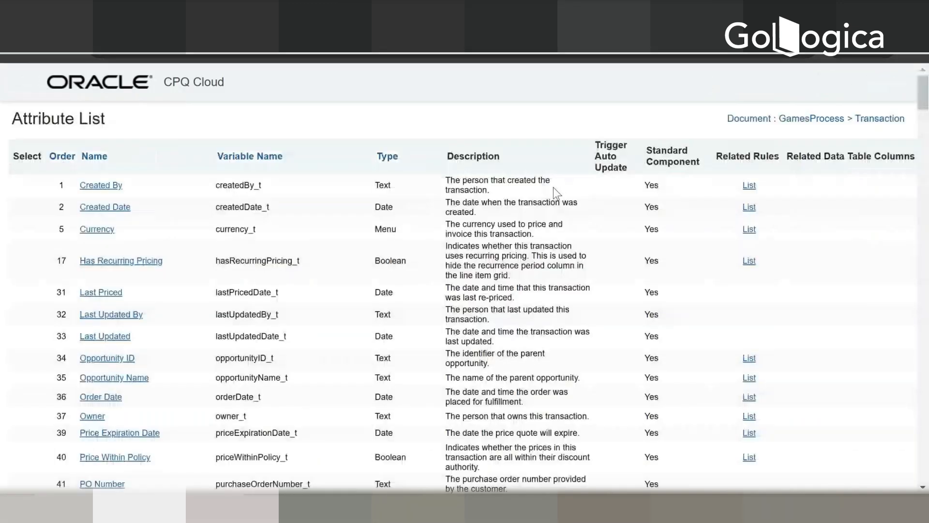
Step: Search the Transaction attribute list for "quote t" to locate the Quote Total attribute
scroll(537, 255, "down", 1)
scroll(537, 255, "down", 8)
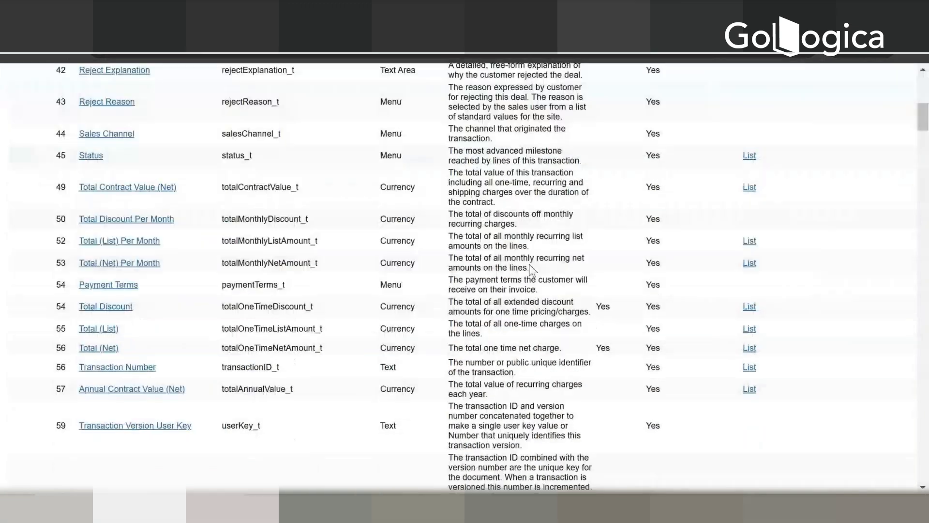
scroll(531, 269, "down", 4)
key("ctrl+f")
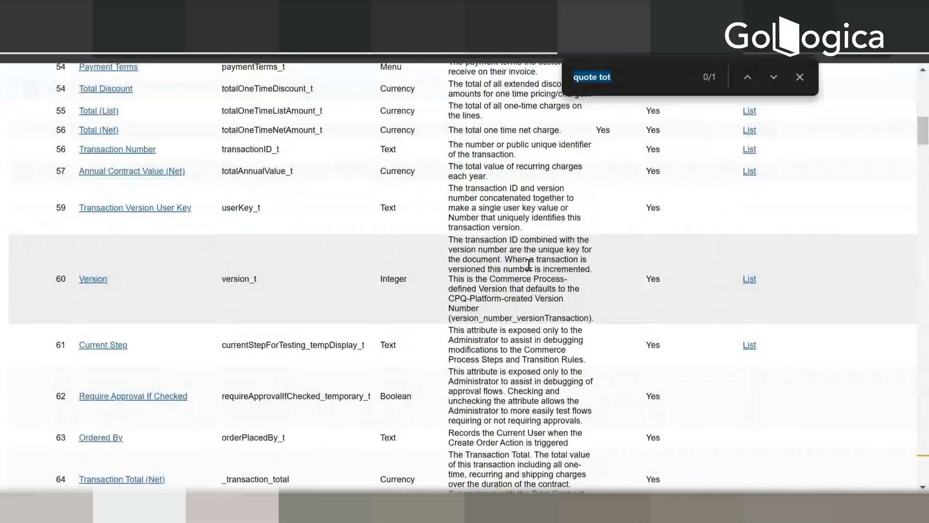
type("quote")
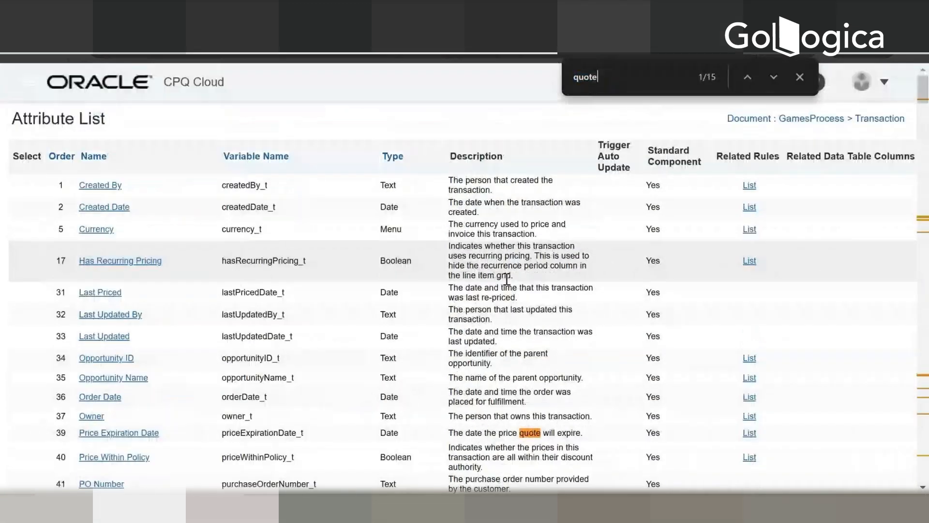
type(" t")
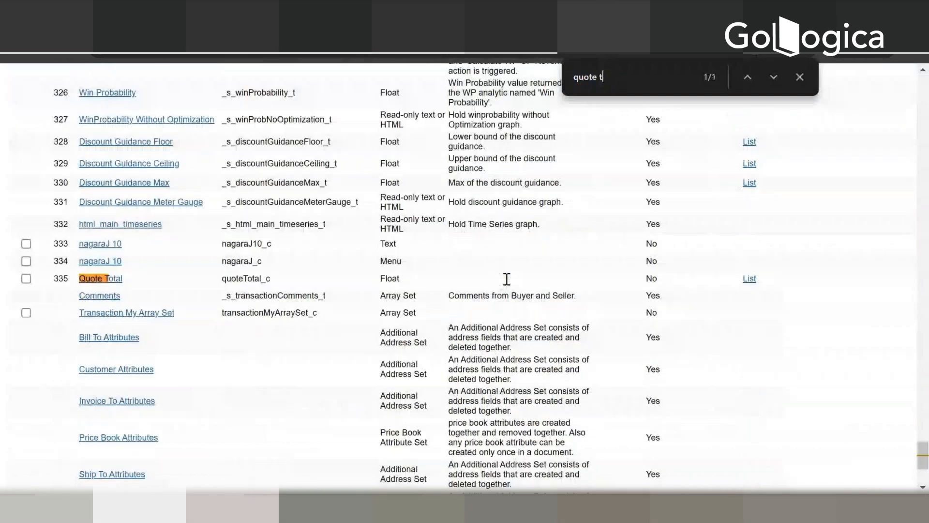
type("o")
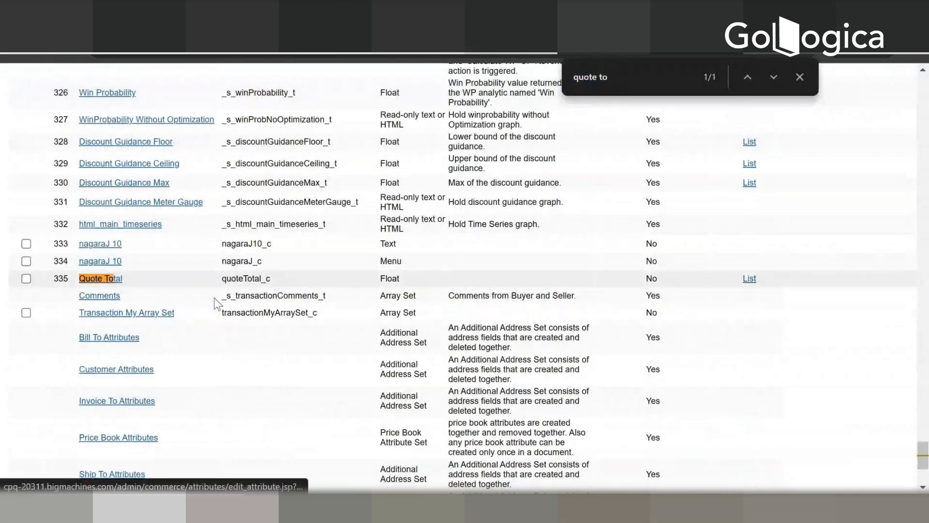
Step: Open the Quote Total attribute from the Transaction attribute list and bring up its default value settings
left_click(100, 278)
scroll(326, 305, "down", 3)
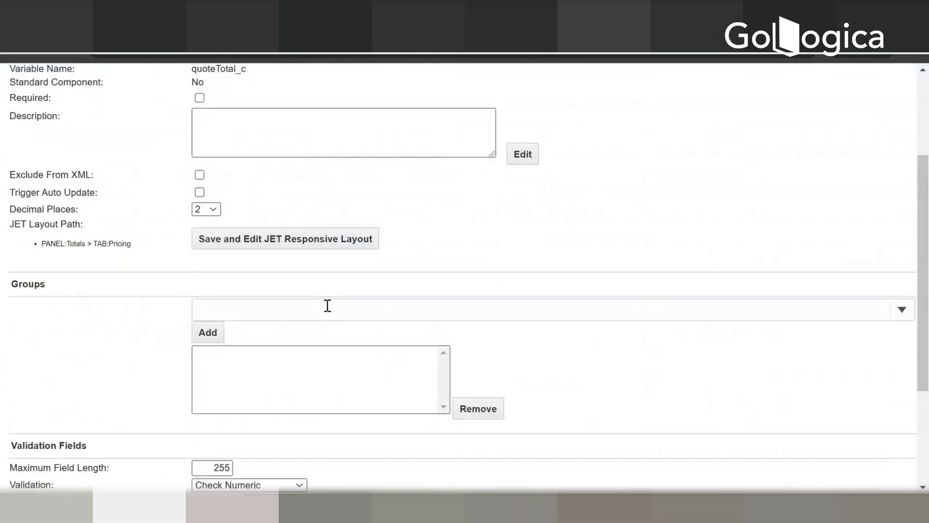
scroll(326, 304, "up", 3)
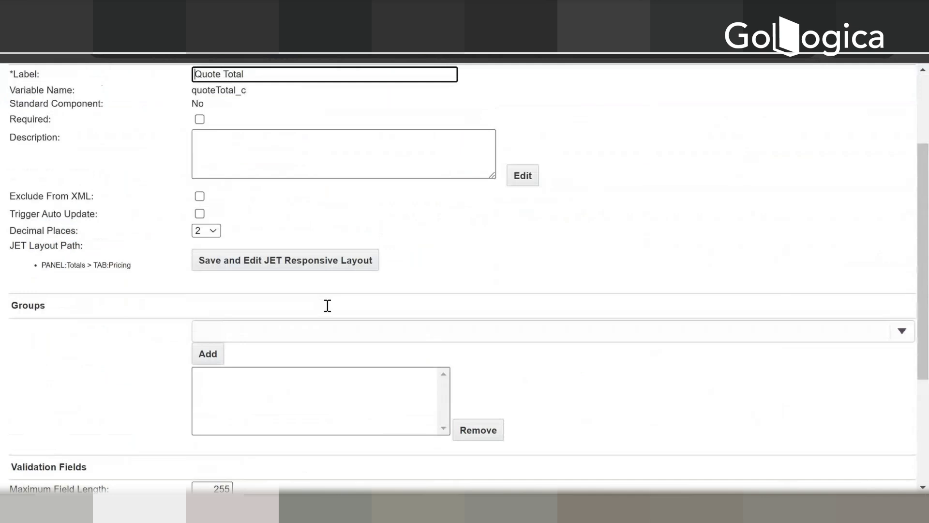
left_click(94, 156)
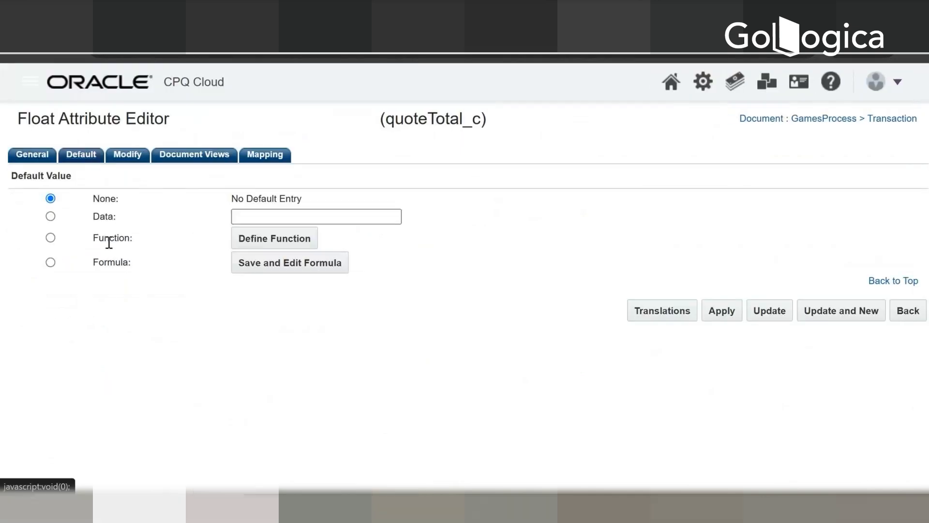
Step: Try Formula as the Quote Total default, return it to None, and open the attribute's action modification settings
left_click(50, 264)
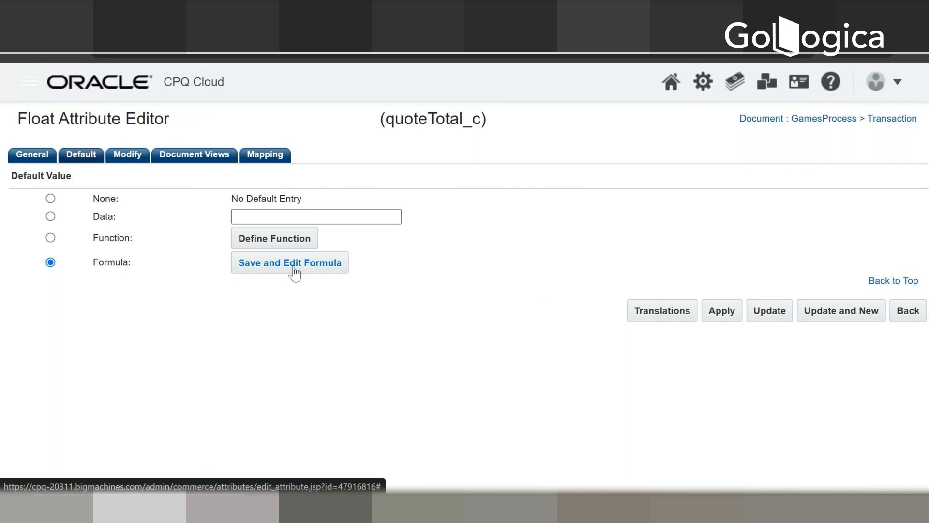
left_click(51, 198)
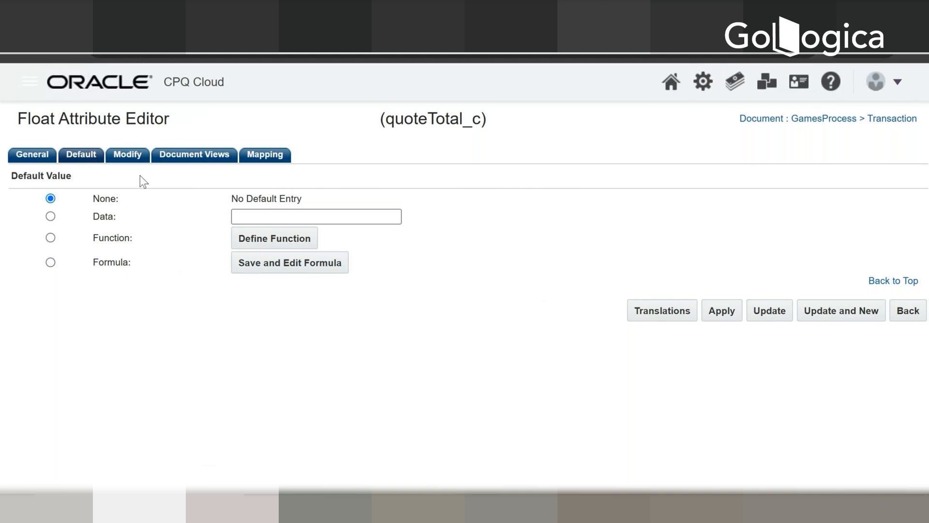
left_click(116, 153)
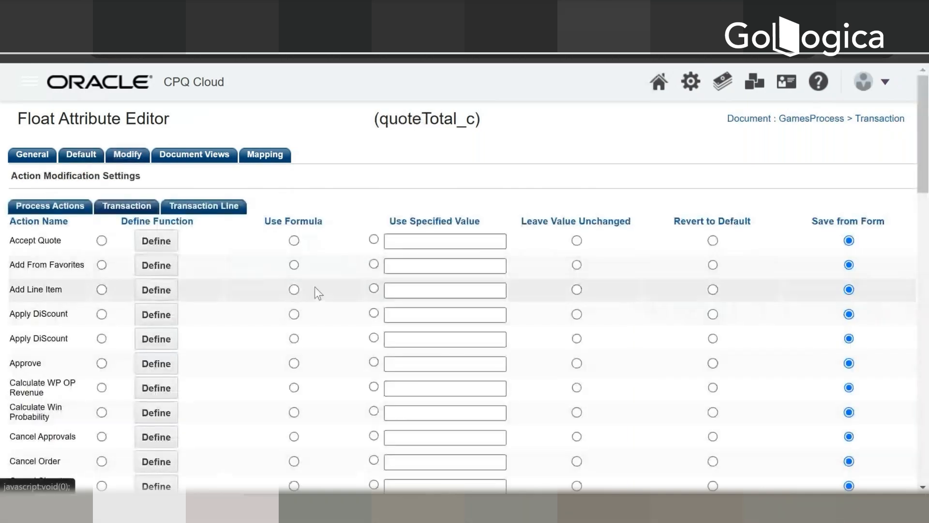
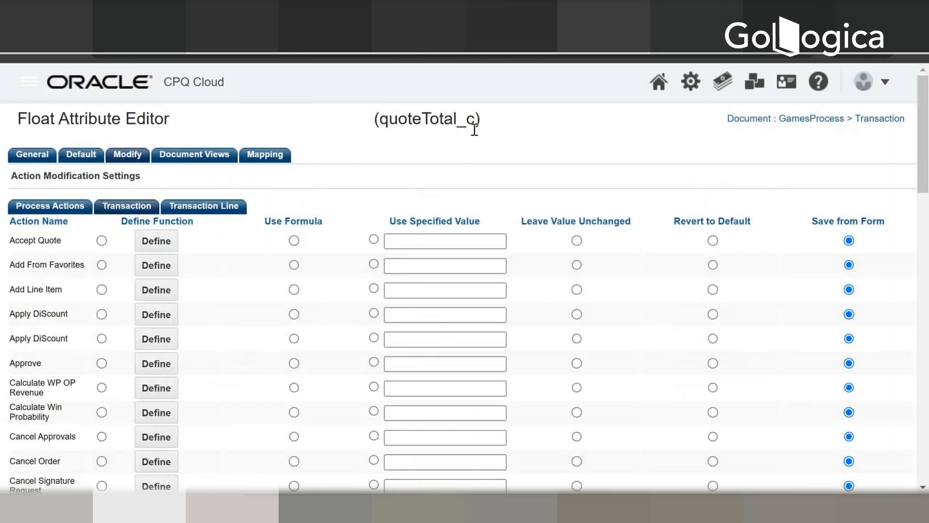
Step: Review the action modification settings of Quote Total for both the Transaction and Transaction Line actions
scroll(335, 277, "down", 3)
scroll(334, 277, "up", 1)
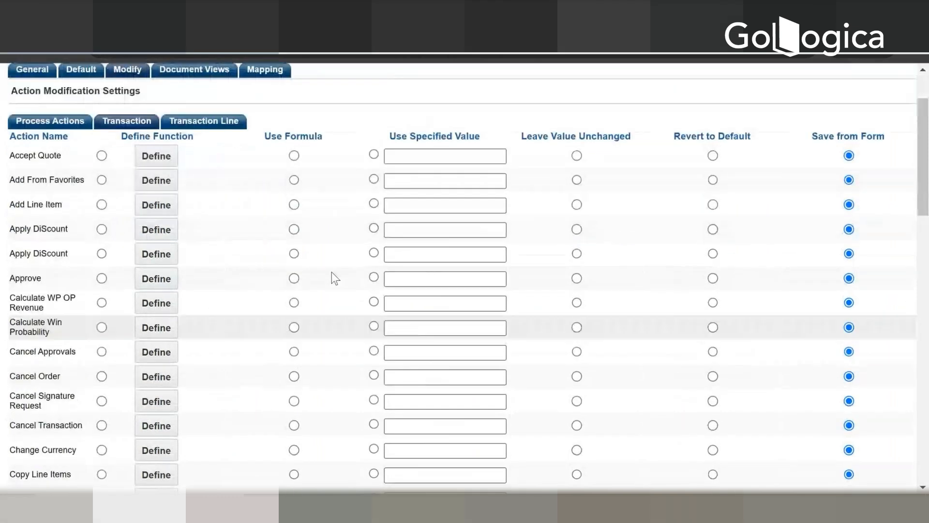
scroll(335, 278, "down", 3)
scroll(332, 272, "up", 5)
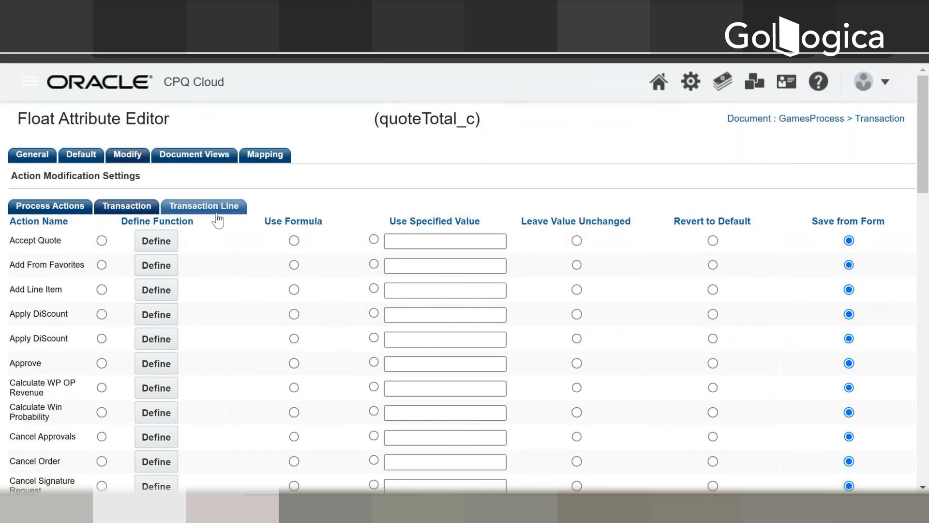
left_click(216, 211)
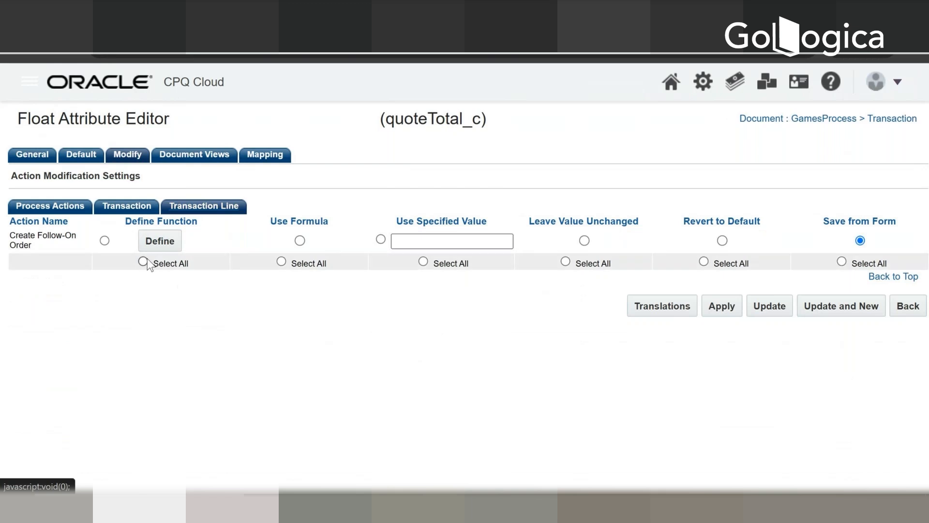
left_click(140, 212)
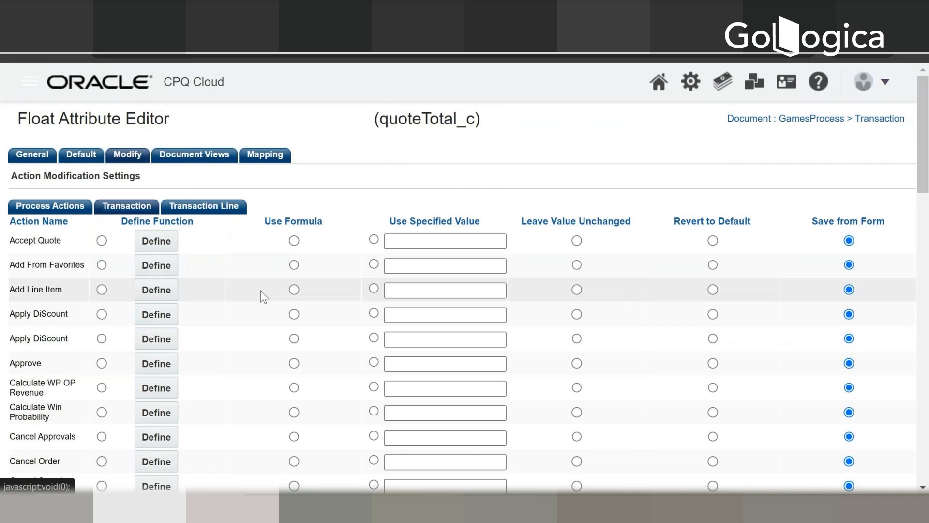
Step: Search the Transaction action list for "save" to locate the Save action
key("ctrl+f")
type("sa")
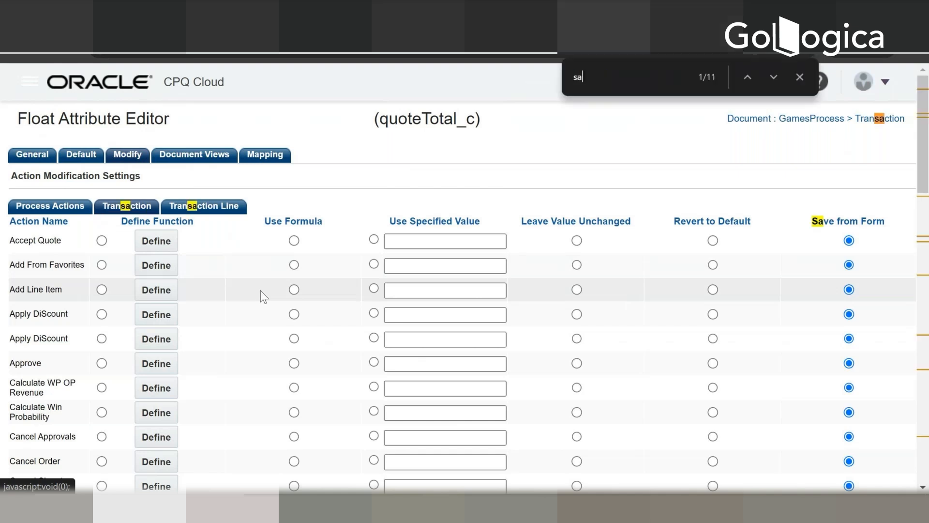
type("ve")
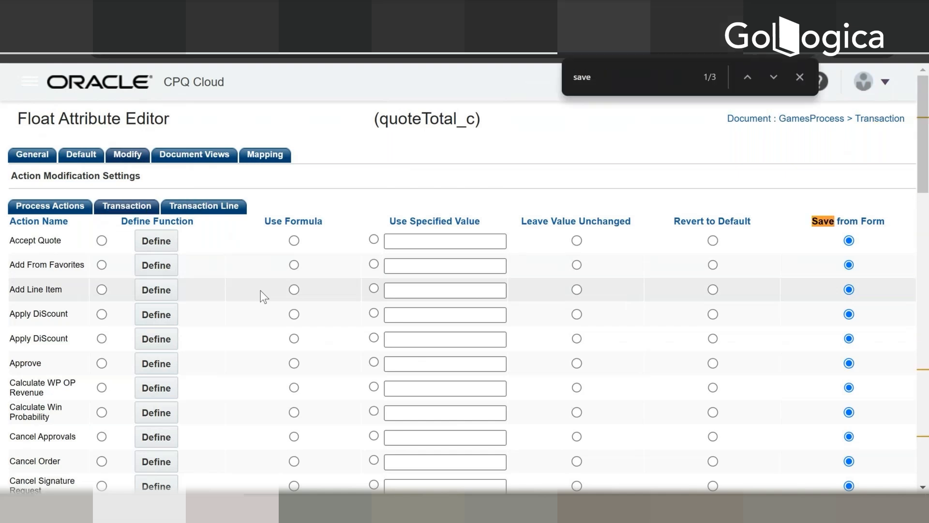
key("Return")
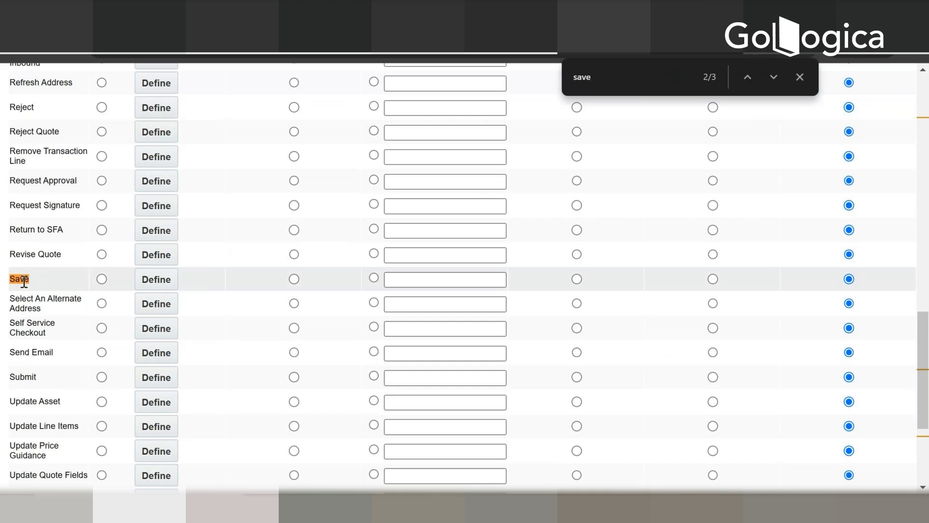
key("Return")
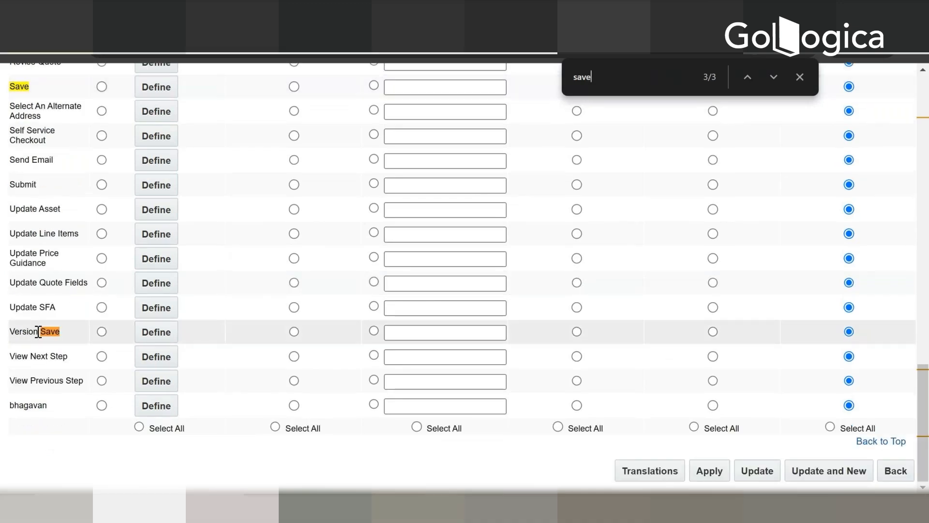
key("Return")
key("Return")
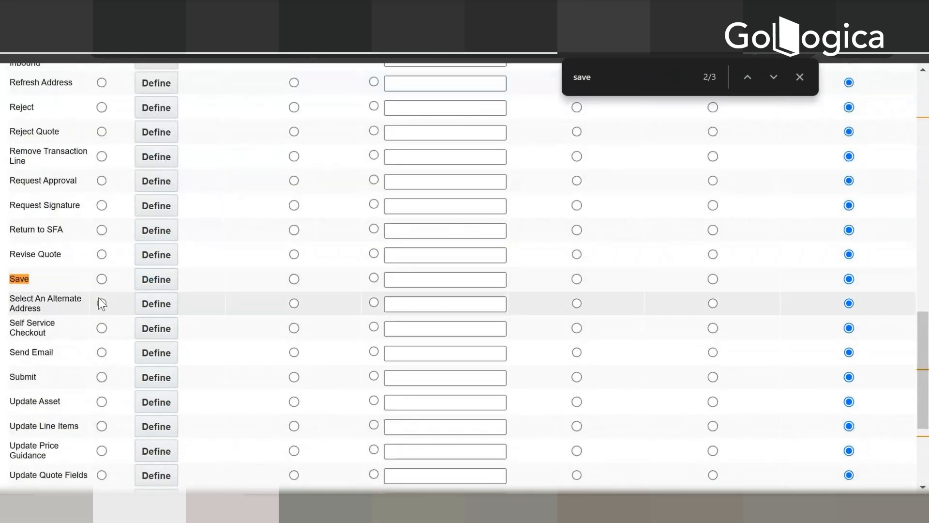
Step: Set the Transaction Save action to Use Formula for the Quote Total attribute
scroll(140, 316, "up", 9)
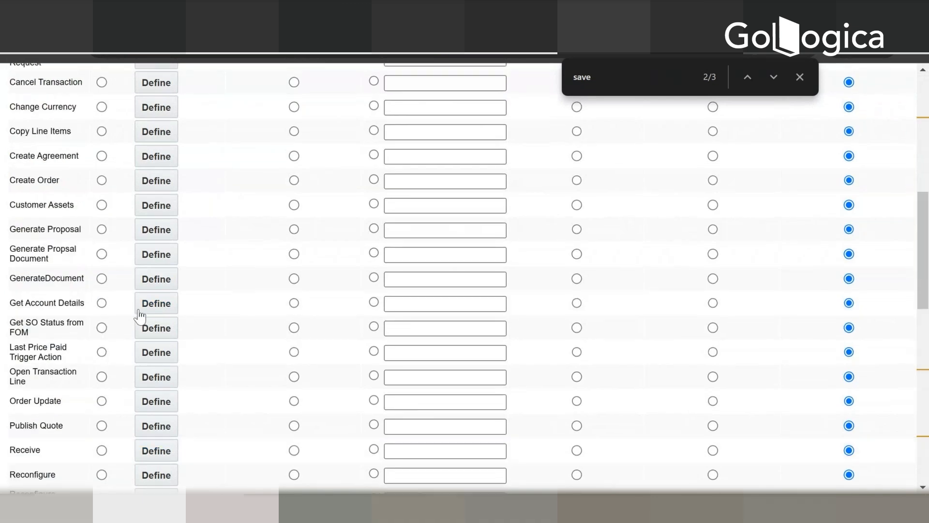
scroll(140, 316, "up", 7)
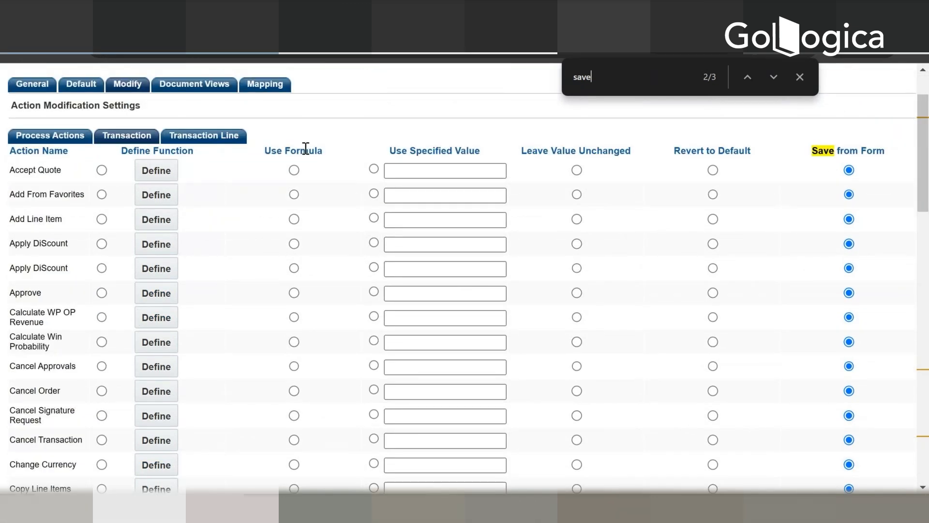
scroll(288, 201, "down", 12)
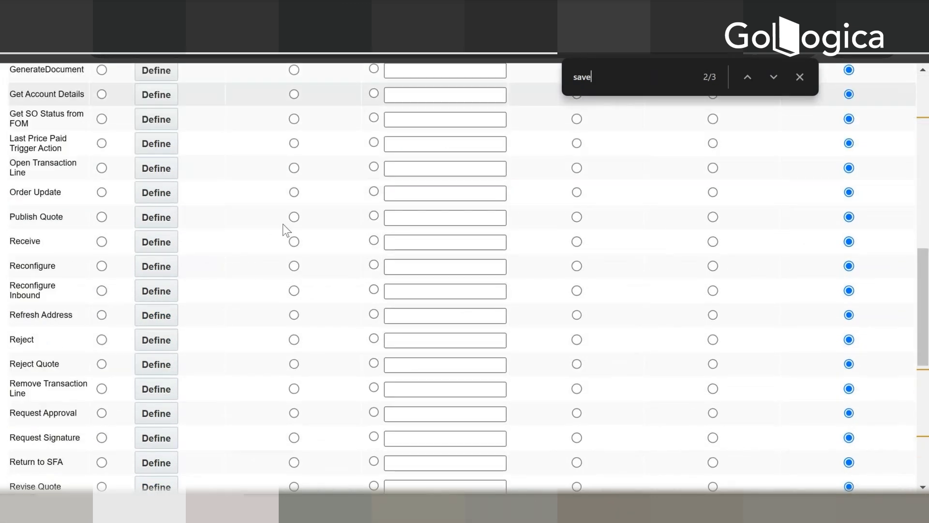
scroll(282, 223, "down", 1)
key("ctrl+f")
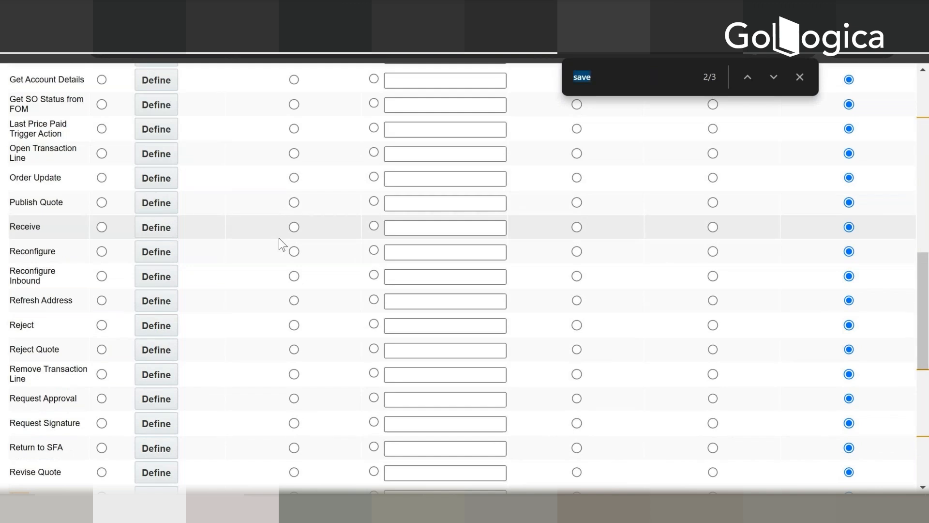
key("Return")
key("Return")
key("Return")
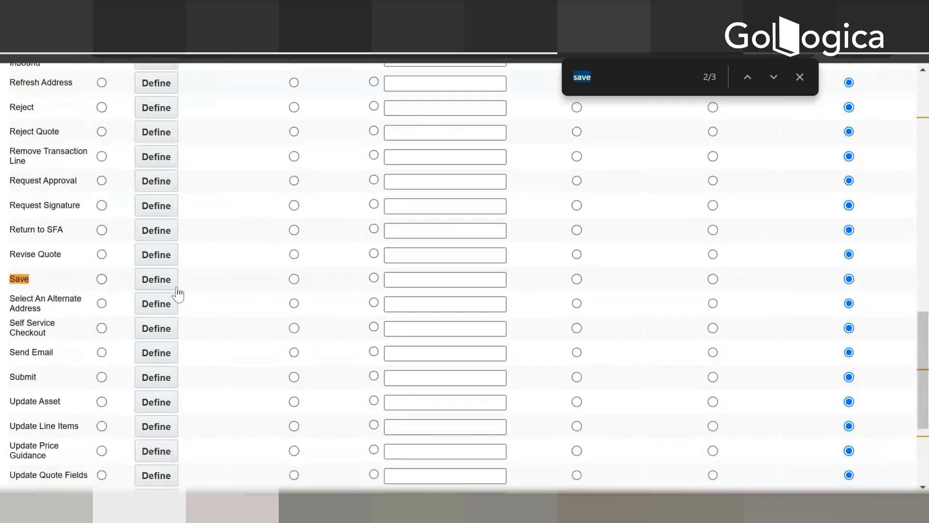
left_click(295, 279)
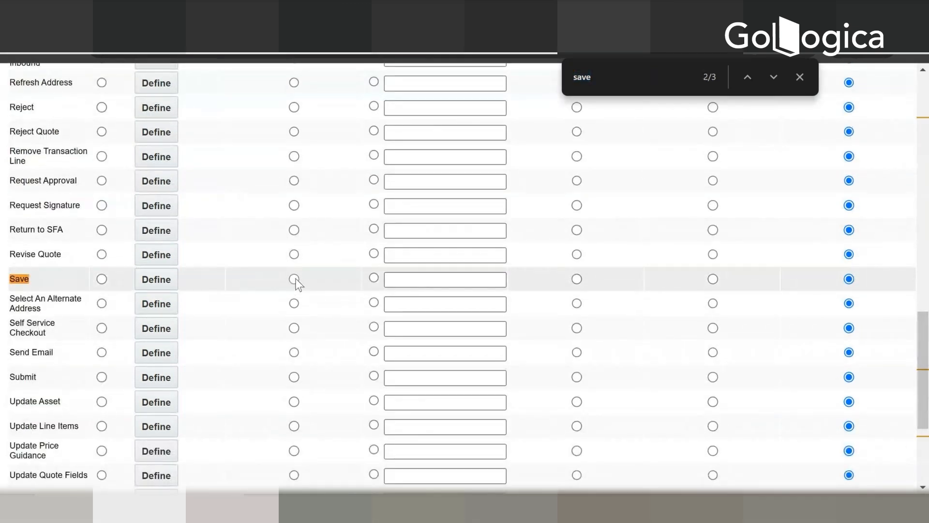
left_click(294, 279)
Step: Look over the action modification settings and update the Quote Total attribute with them
scroll(388, 334, "down", 4)
scroll(393, 337, "down", 1)
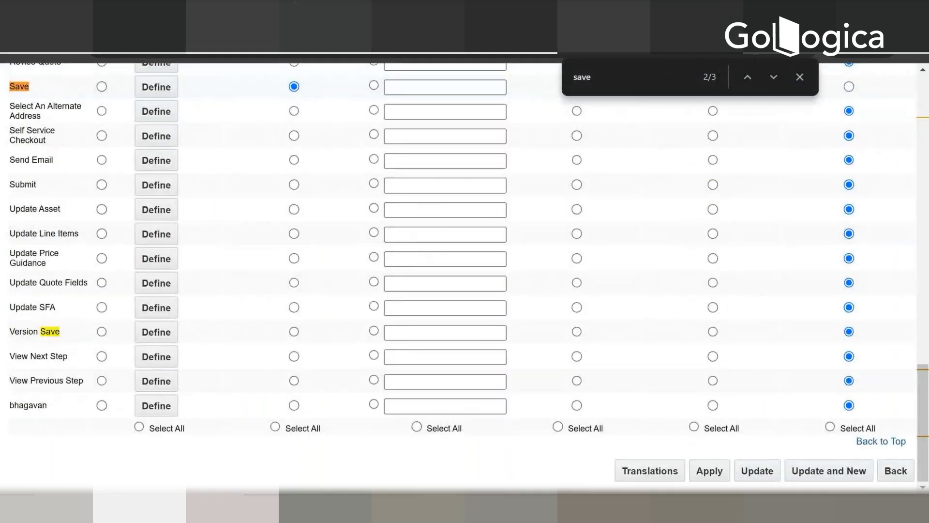
scroll(232, 169, "up", 10)
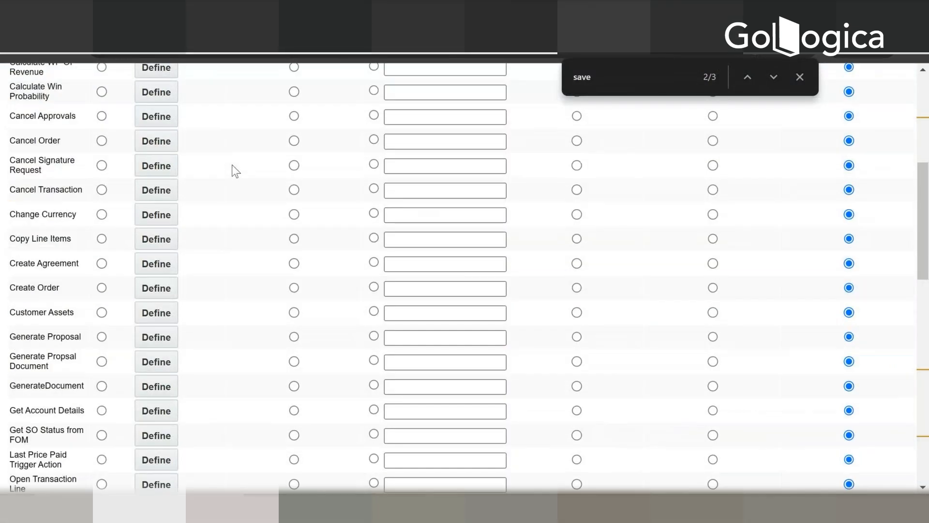
scroll(231, 164, "up", 6)
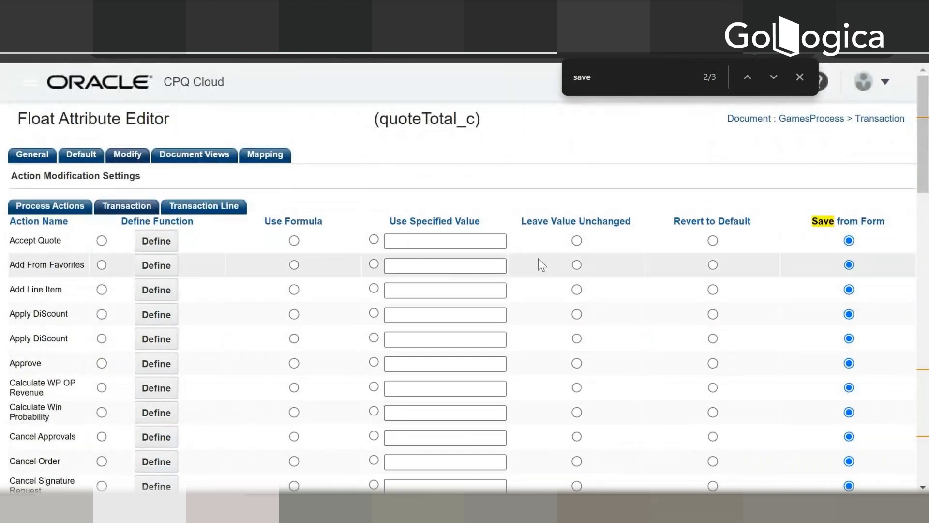
scroll(538, 263, "down", 15)
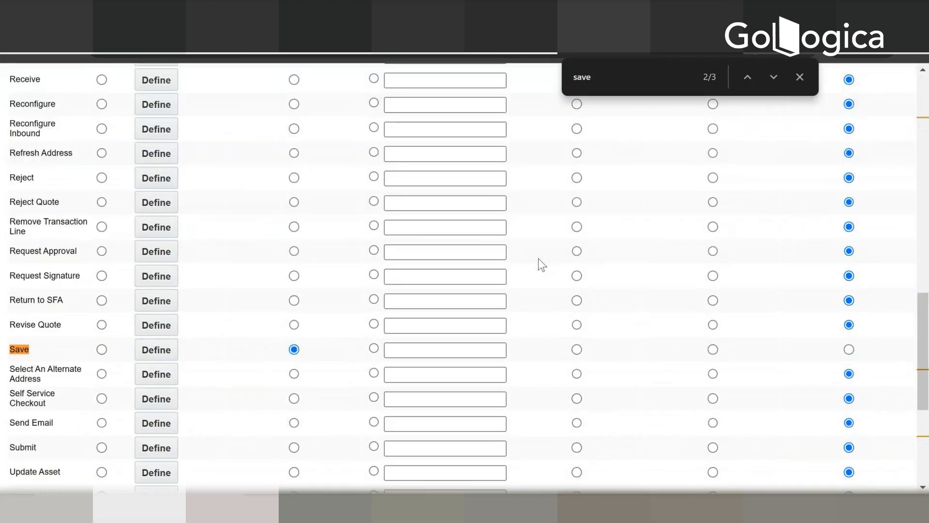
scroll(587, 319, "down", 5)
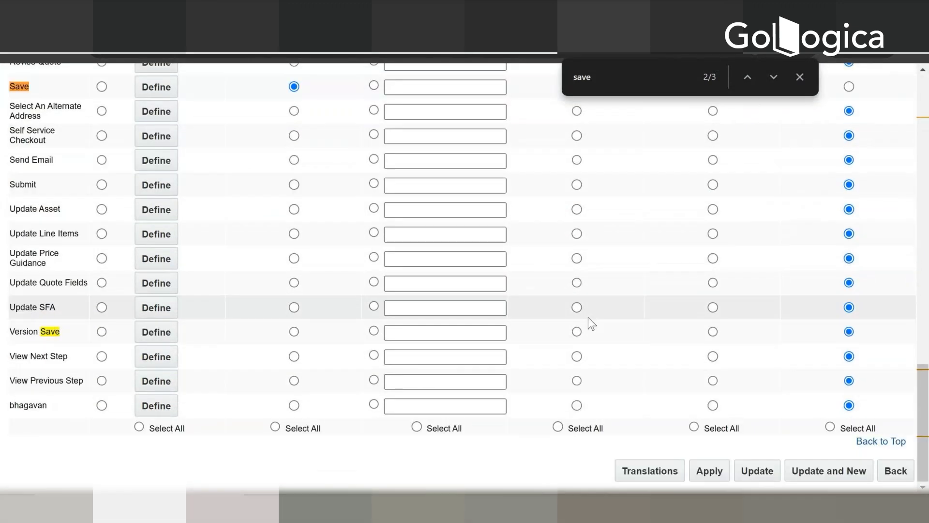
left_click(750, 472)
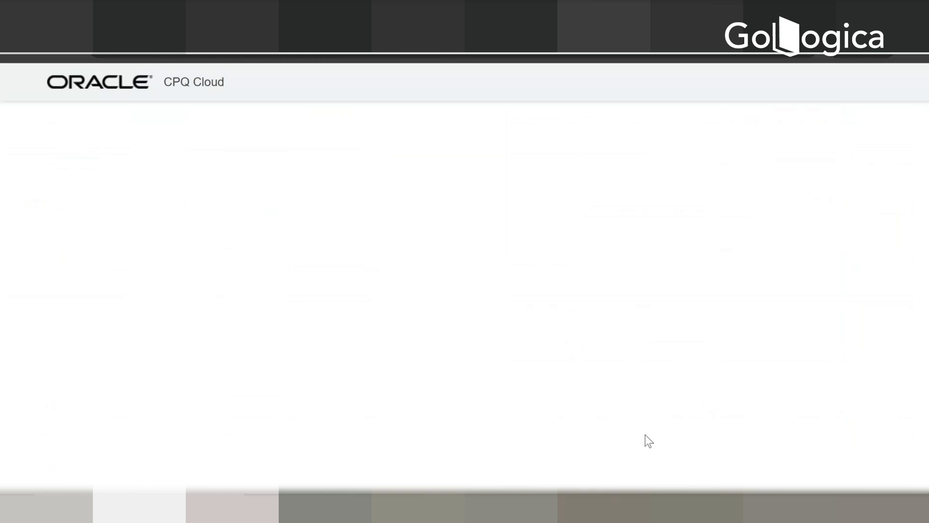
Step: Leave the attribute list and add a Deploy event for GamesProcess in the Deployment Center, without a confirmation email
left_click_drag(922, 141, 923, 472)
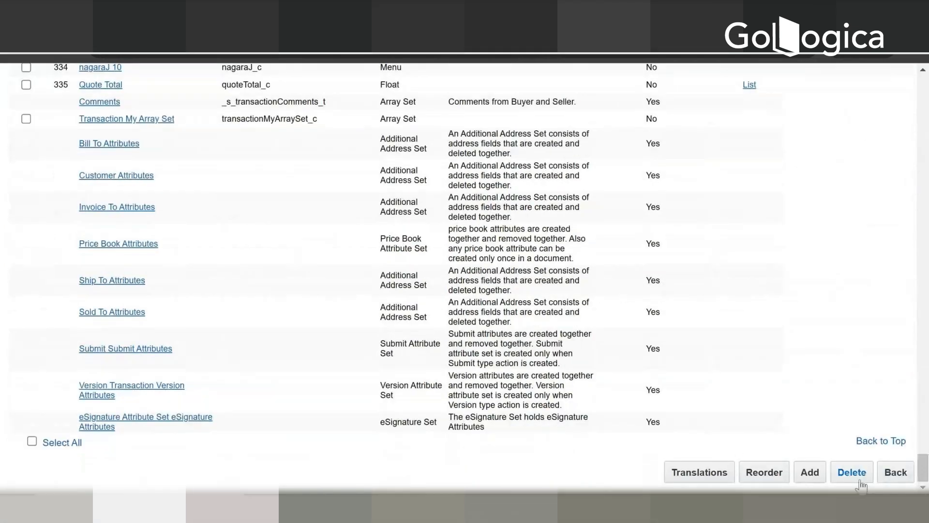
left_click(902, 481)
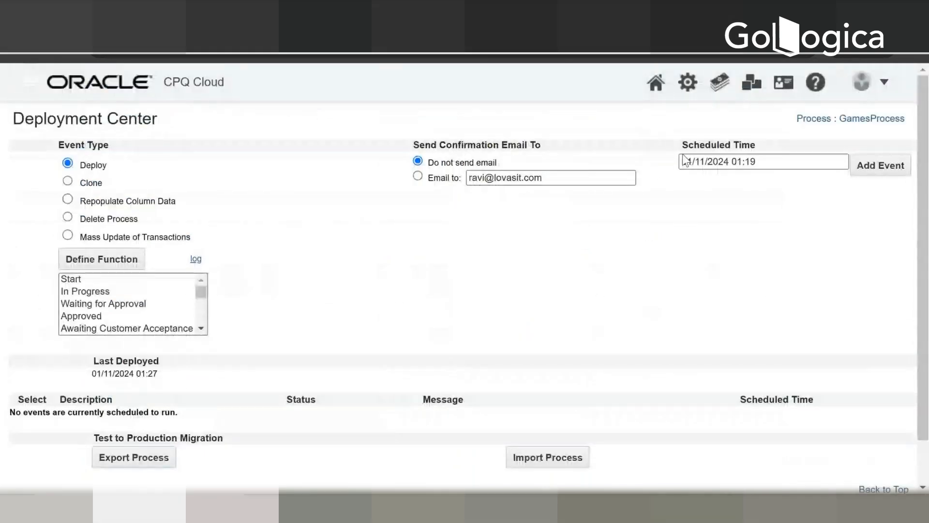
left_click(877, 178)
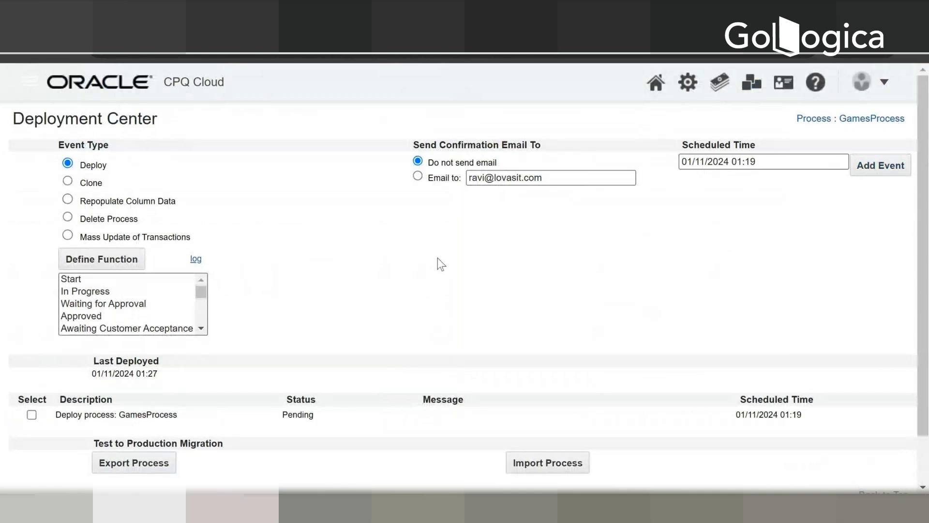
Step: Refresh the Deployment Center repeatedly until the GamesProcess deployment is no longer listed
scroll(441, 310, "down", 2)
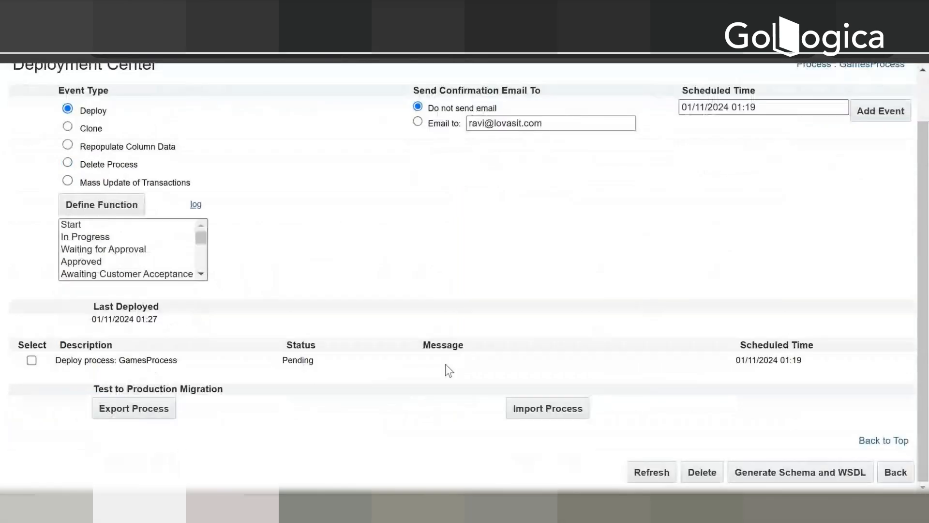
left_click(658, 478)
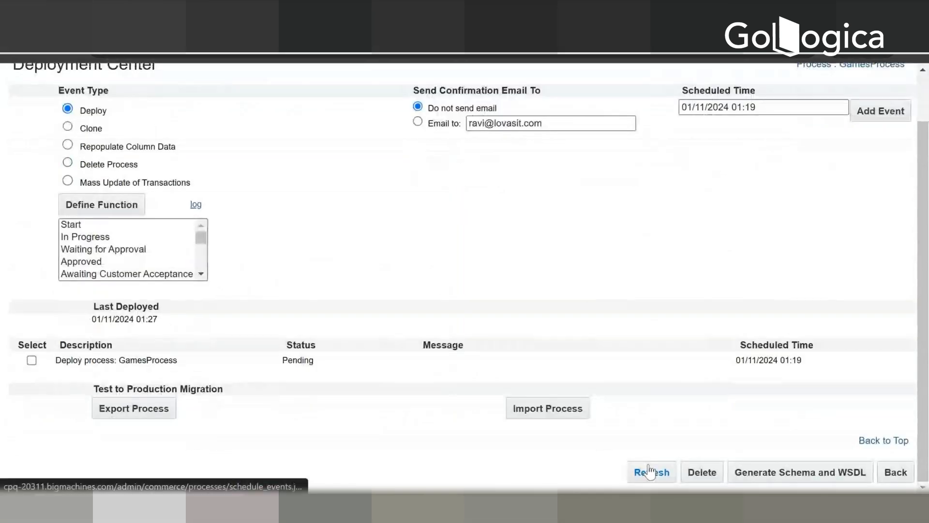
left_click(649, 471)
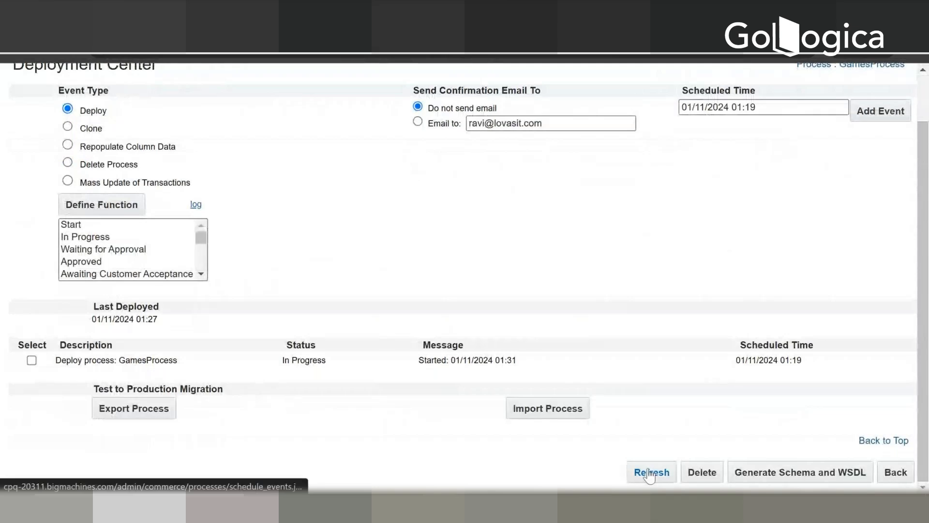
left_click(650, 474)
left_click(649, 474)
left_click(647, 475)
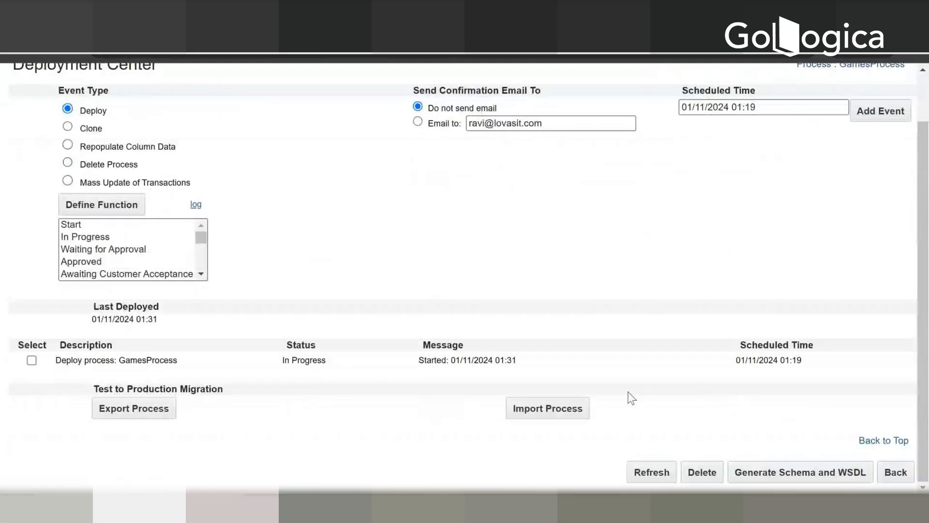
left_click(648, 474)
left_click(647, 477)
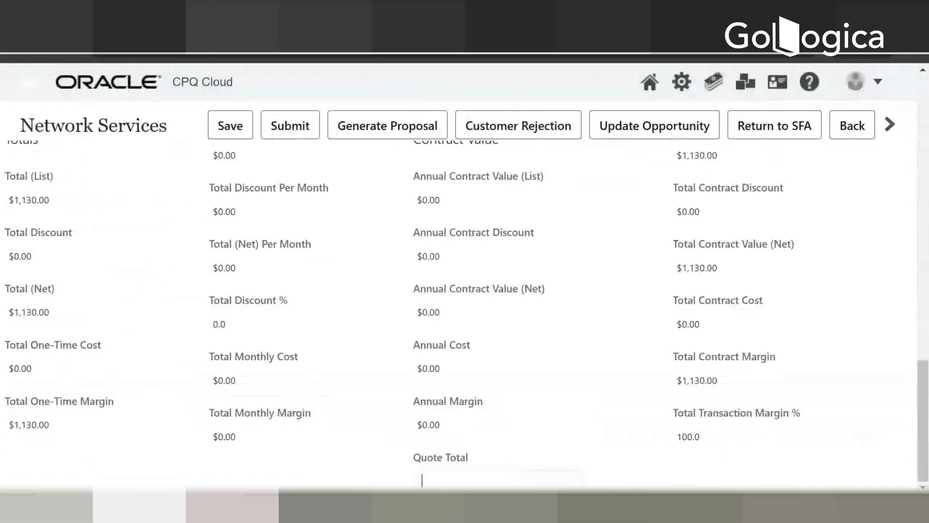
scroll(114, 68, "up", 6)
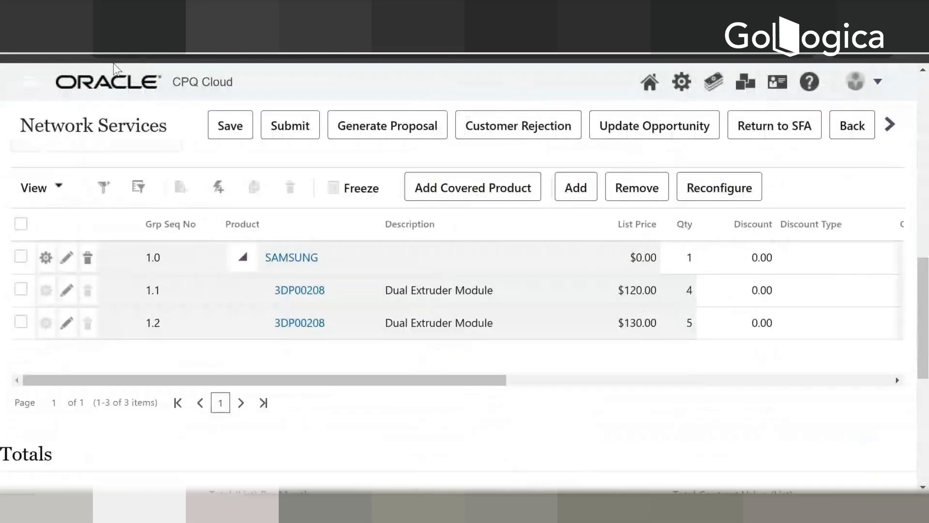
Step: Switch to the Network Services quote, reload it, and expand the SAMSUNG line in the product table
left_click(68, 55)
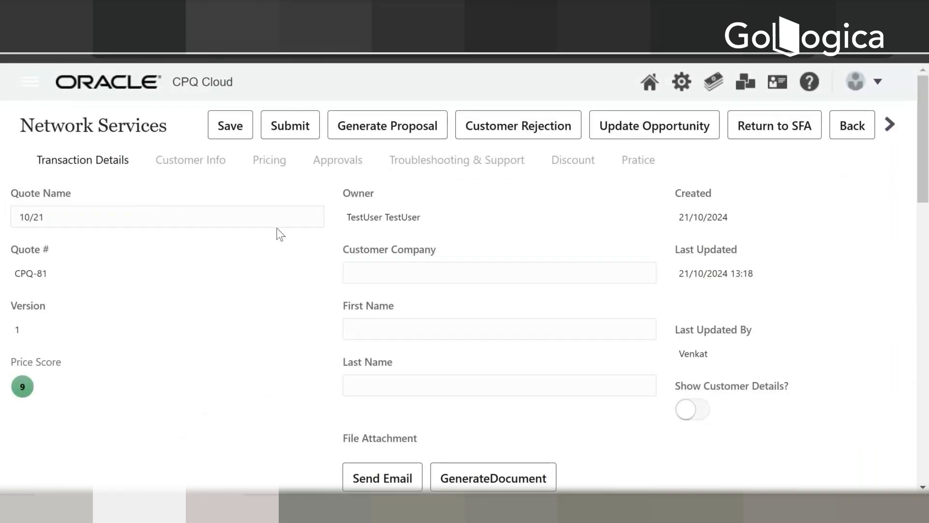
scroll(273, 235, "down", 10)
scroll(270, 230, "down", 5)
scroll(269, 218, "up", 5)
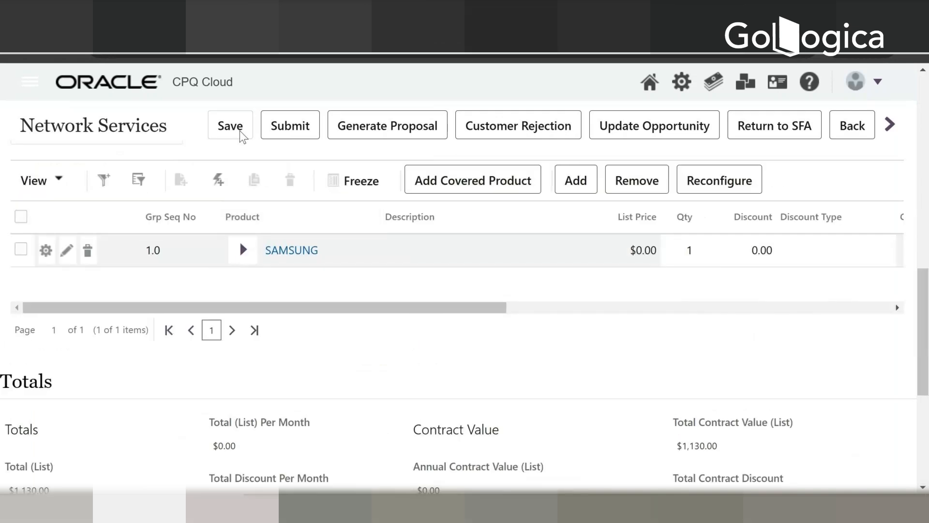
left_click(242, 250)
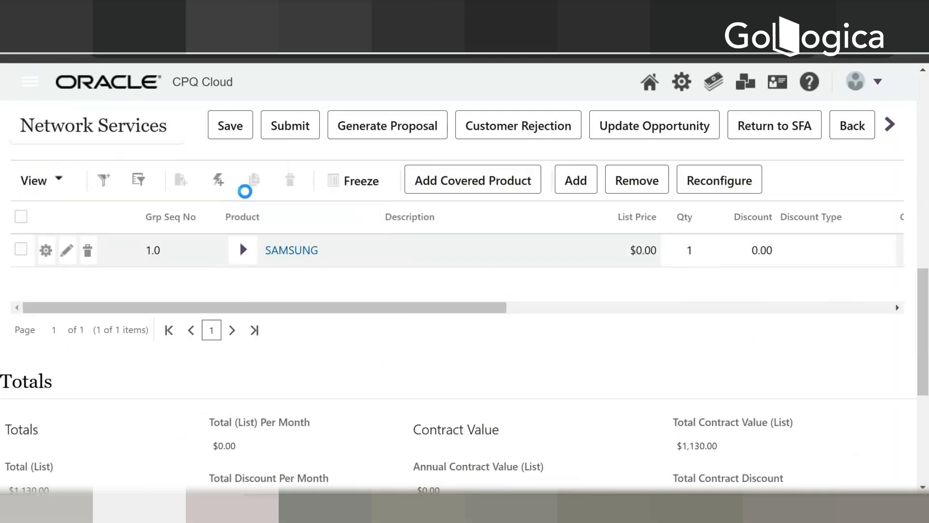
Step: Save the quote and check the Quote Total field in the Totals section
left_click(235, 127)
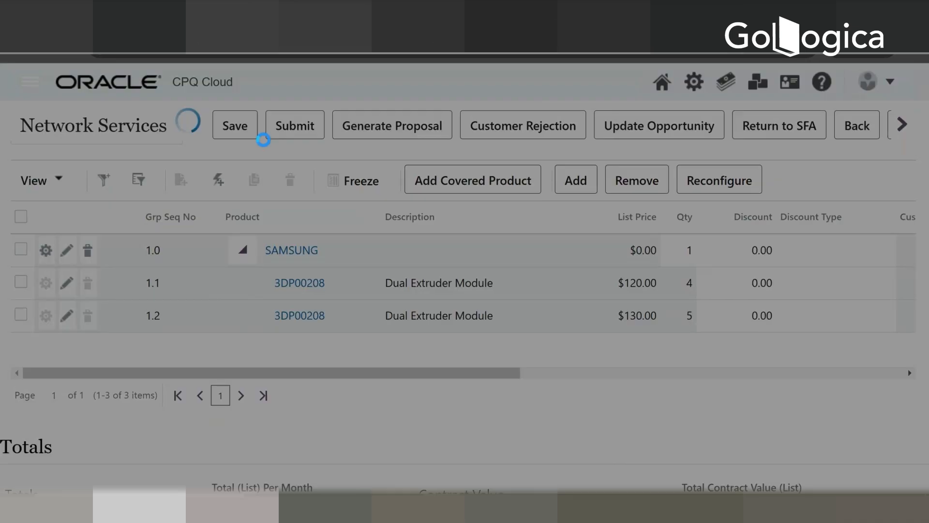
scroll(551, 258, "down", 7)
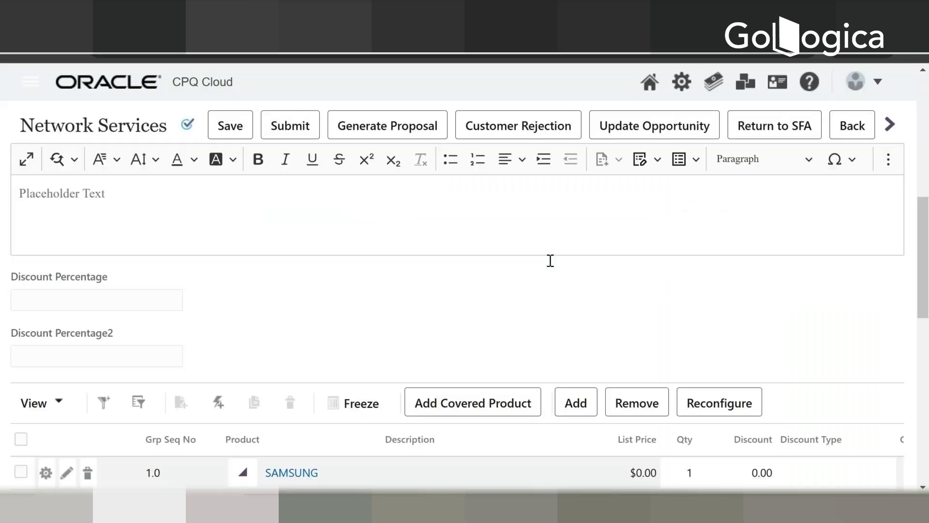
scroll(550, 260, "down", 12)
left_click(466, 482)
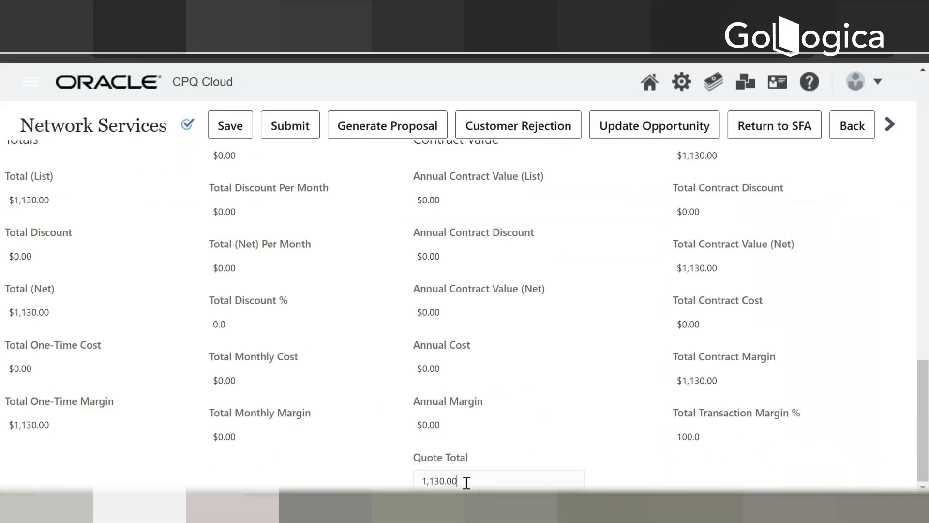
Step: Compare the Quote Total with Total Contract Value (Net) and the net and contract values of the product lines
left_click_drag(465, 482, 409, 475)
scroll(649, 440, "up", 9)
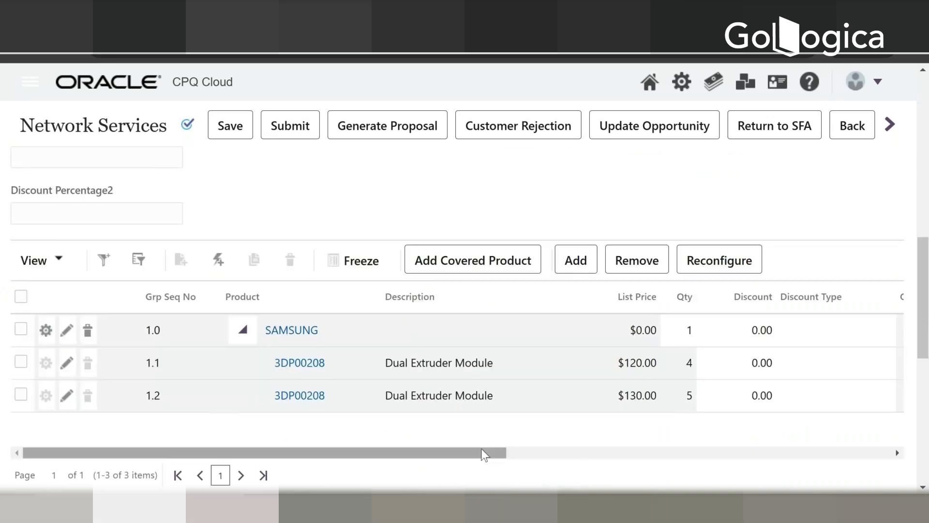
left_click_drag(480, 452, 622, 452)
scroll(685, 445, "down", 10)
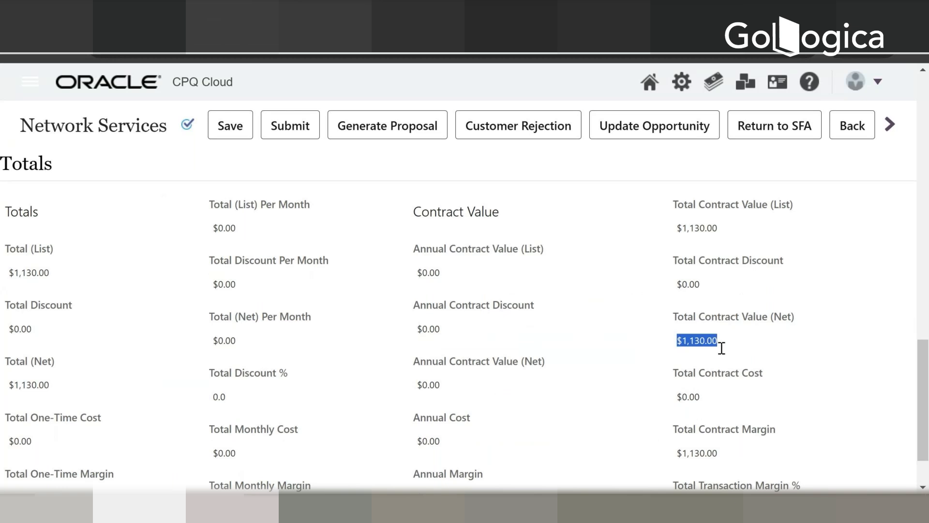
scroll(721, 348, "down", 2)
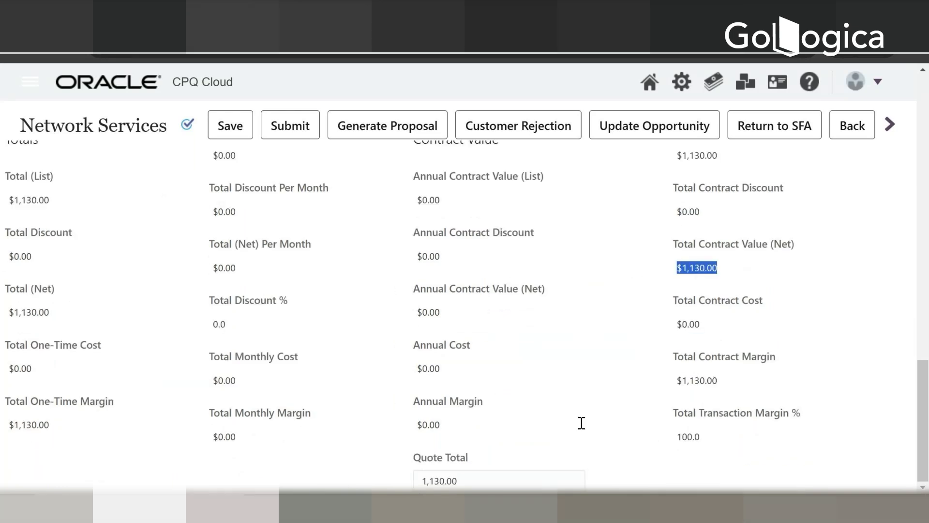
scroll(553, 382, "up", 4)
scroll(593, 382, "up", 6)
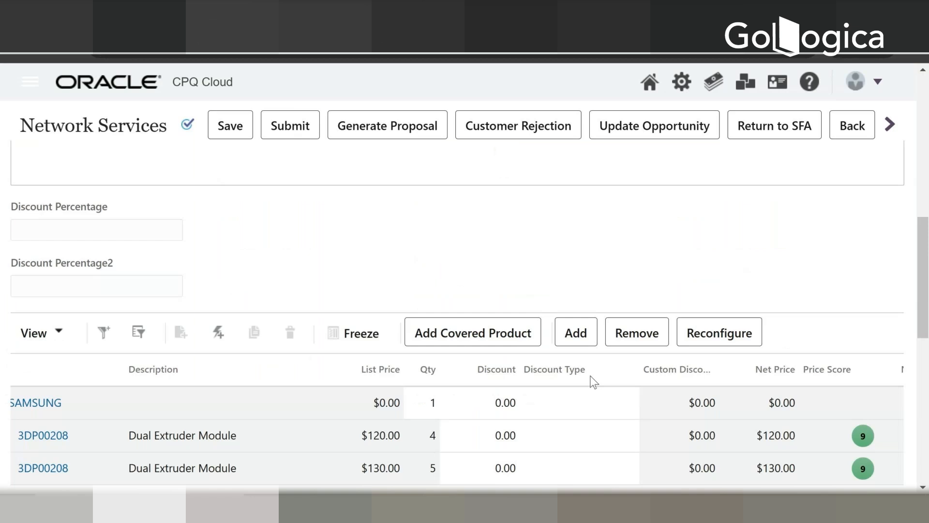
scroll(575, 425, "down", 2)
left_click_drag(582, 452, 855, 452)
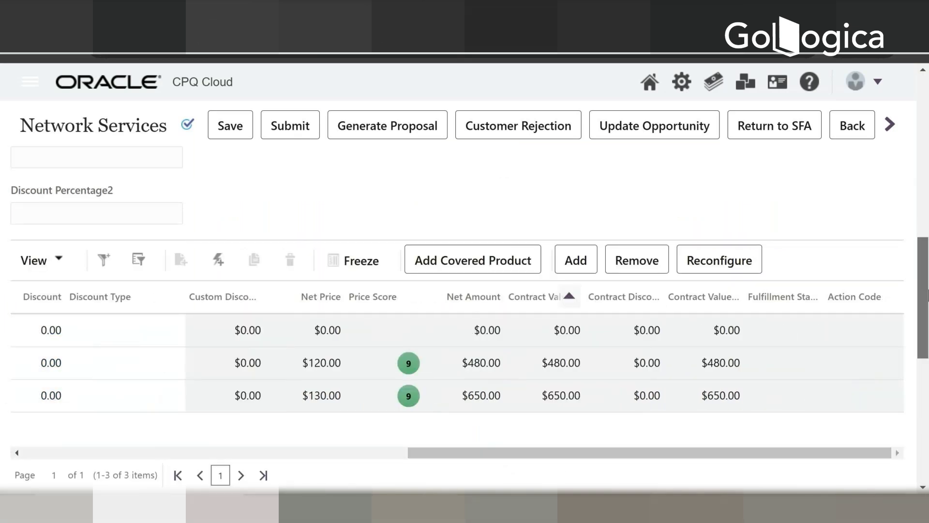
left_click_drag(927, 295, 817, 472)
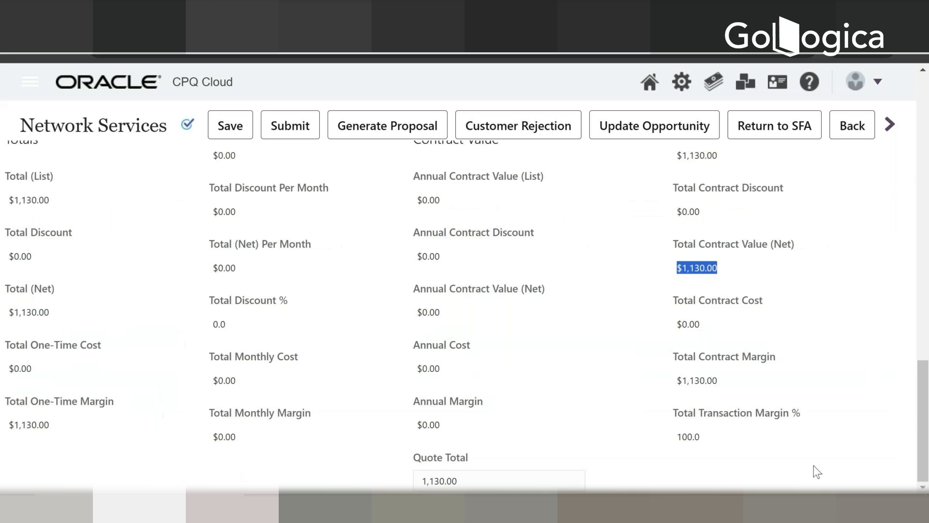
left_click(508, 478)
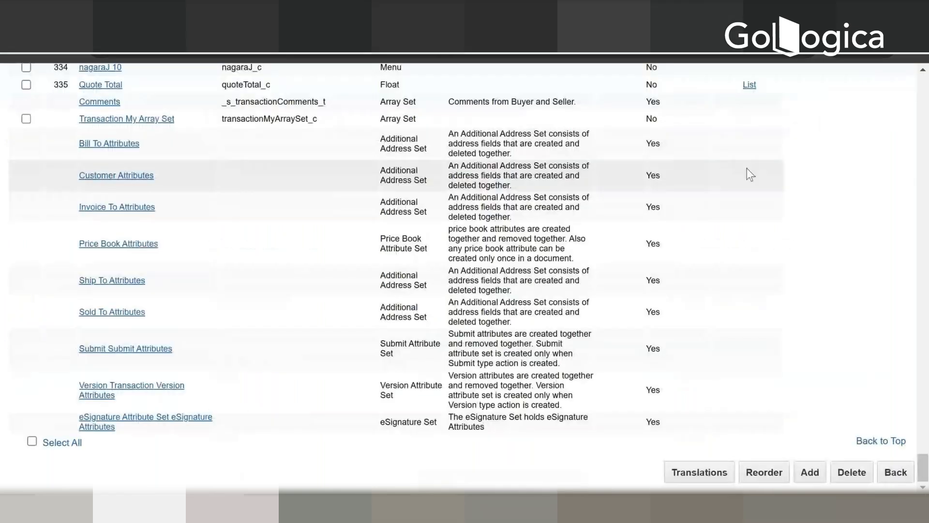
scroll(779, 219, "up", 10)
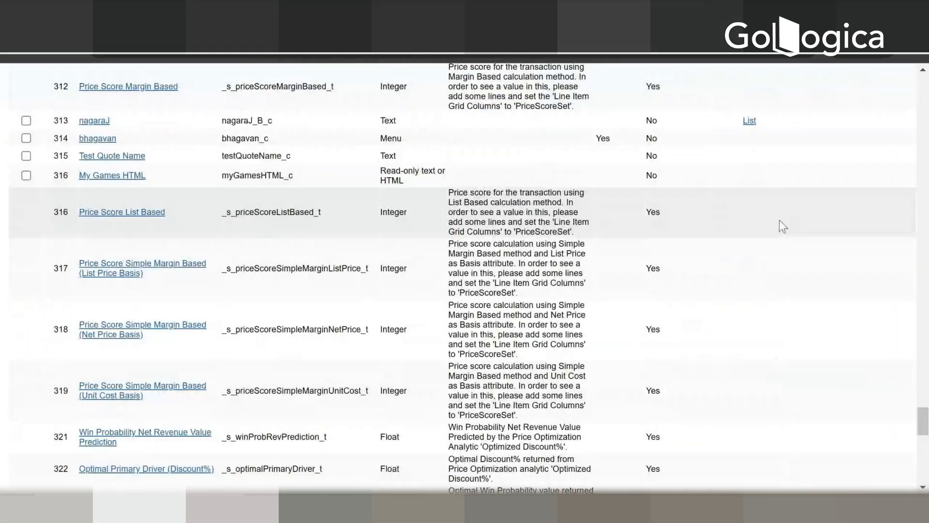
Step: Switch to the administration pages, open Document Designer, and list the templates of the GamesProcess process
left_click_drag(924, 410, 643, 91)
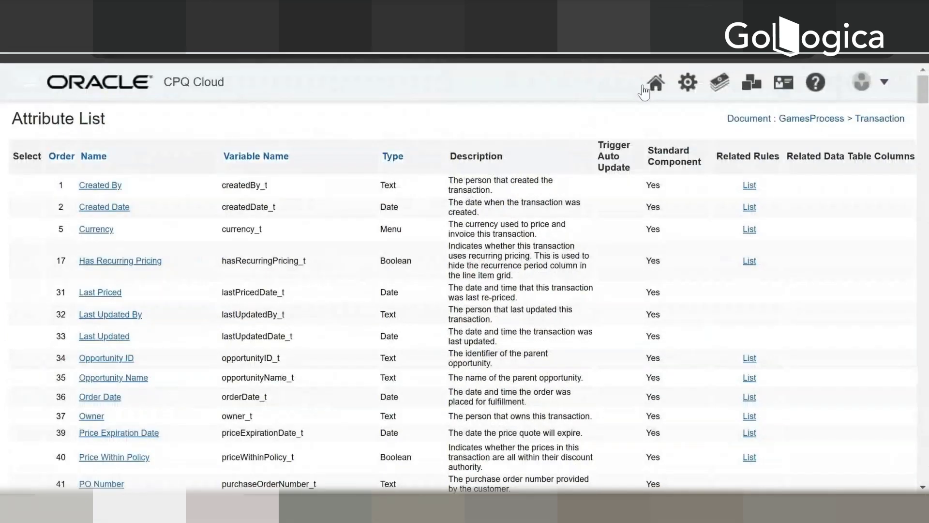
left_click(687, 83)
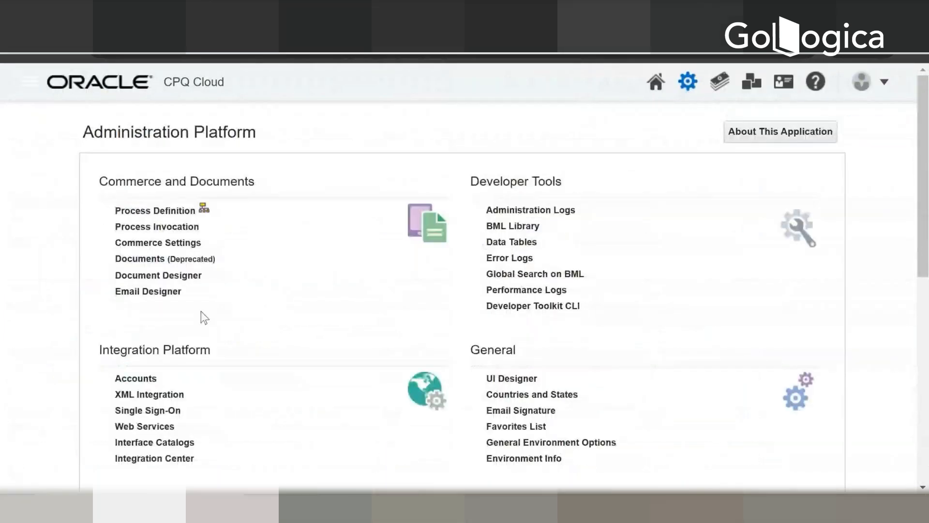
left_click(183, 277)
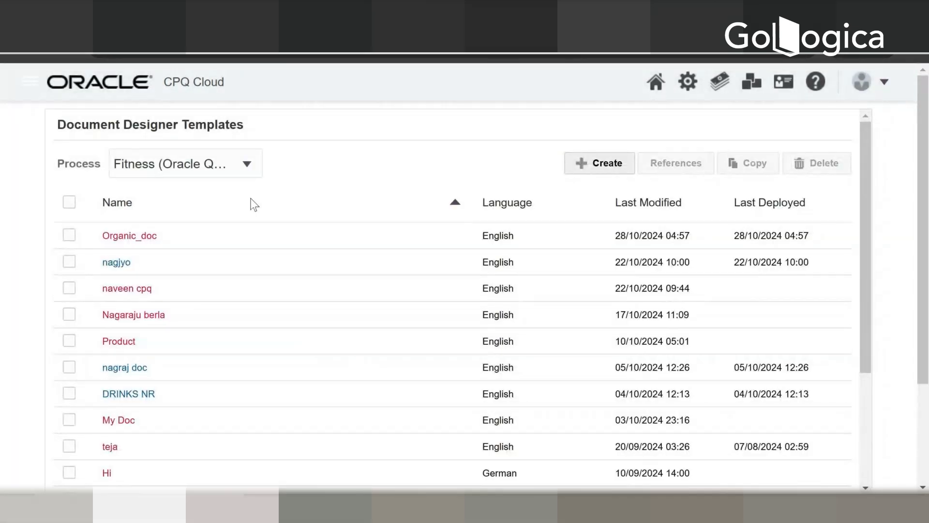
left_click(241, 166)
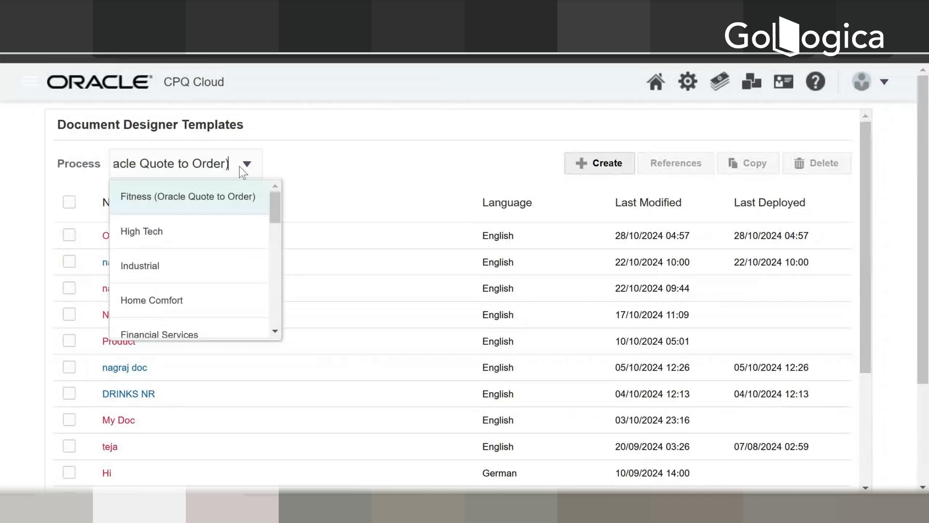
left_click(365, 177)
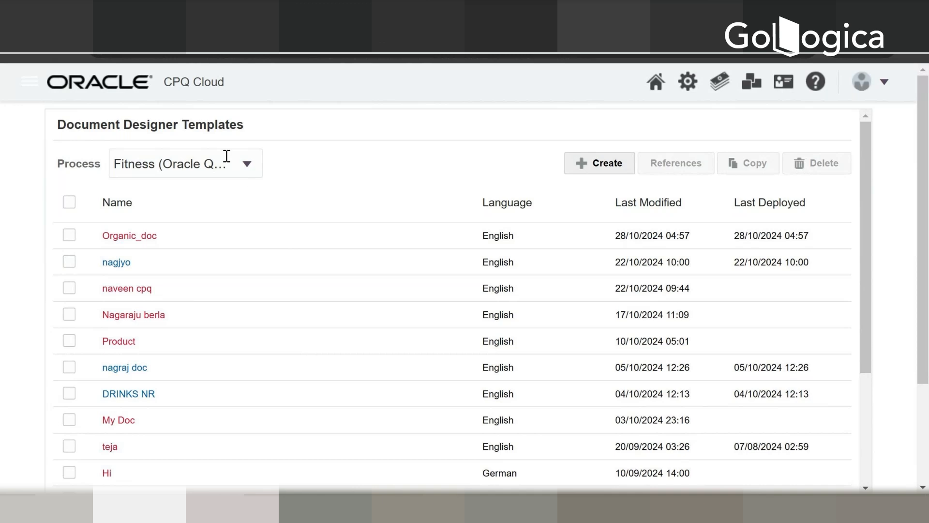
left_click(240, 171)
scroll(232, 240, "down", 3)
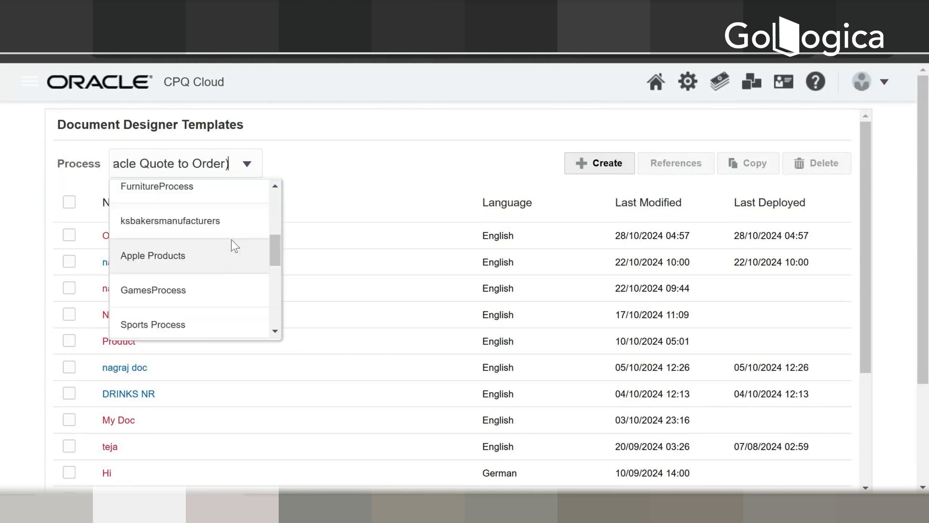
left_click(209, 289)
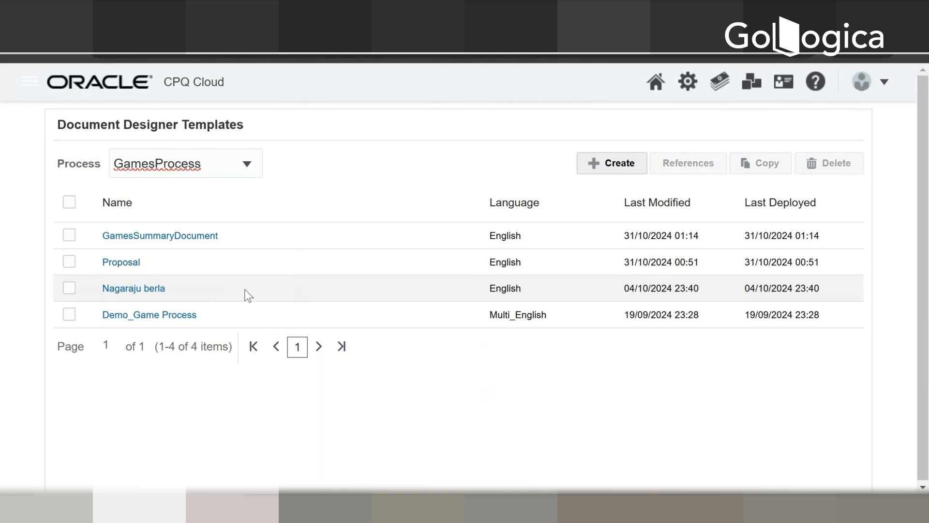
Step: Create a new English document template named QuoteSummary, without track changes or contract
left_click(605, 166)
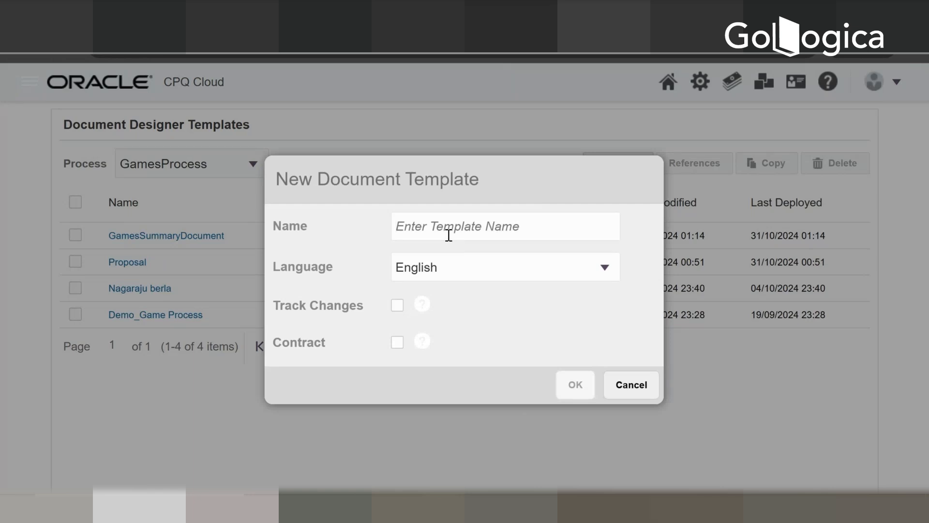
type("Quote")
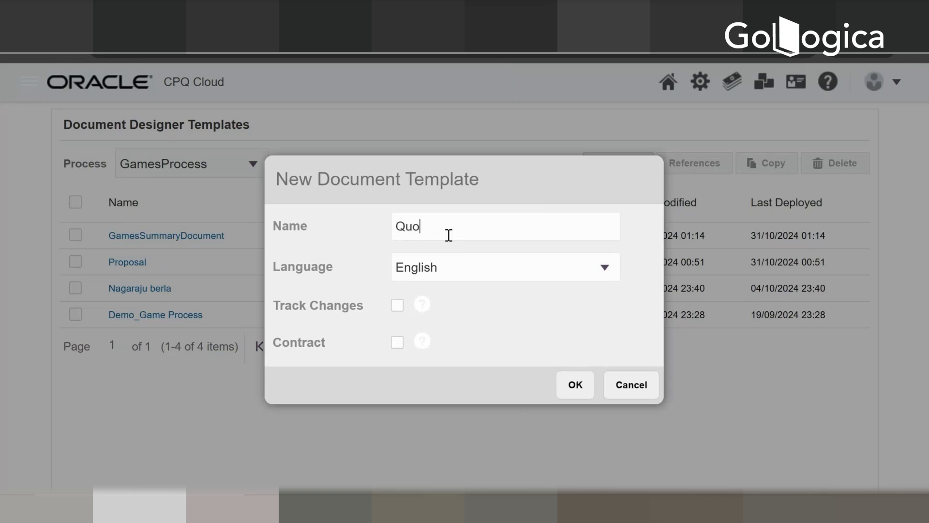
type("Summary")
key("Tab")
key("Tab")
left_click(572, 387)
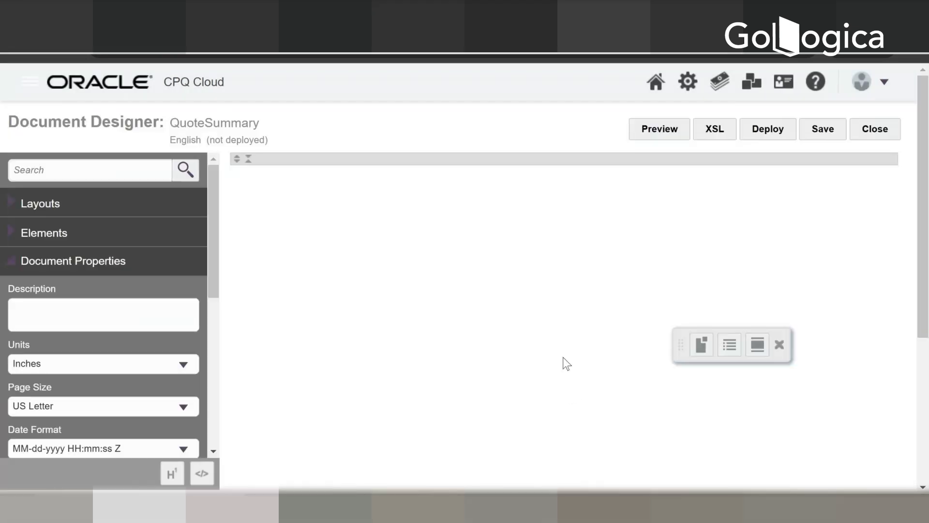
Step: Add a Section layout to the empty QuoteSummary document
scroll(446, 348, "down", 5)
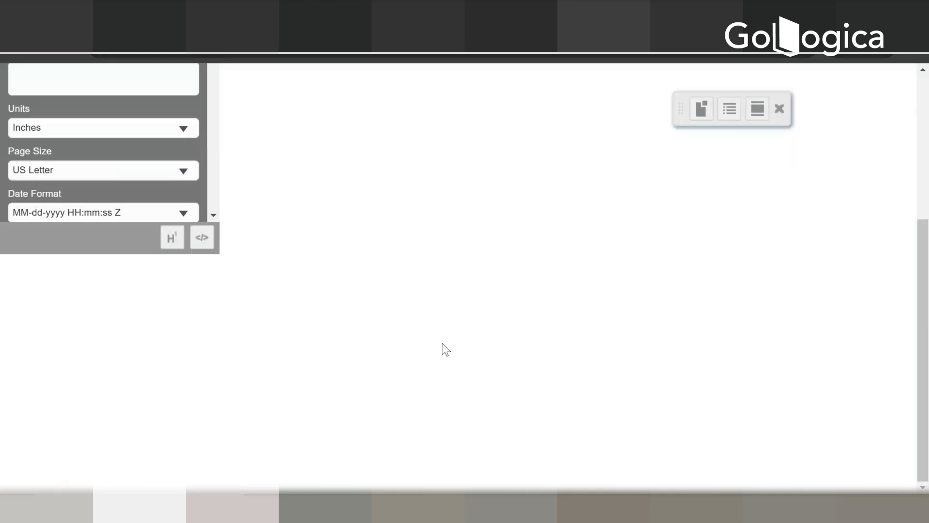
scroll(446, 348, "up", 5)
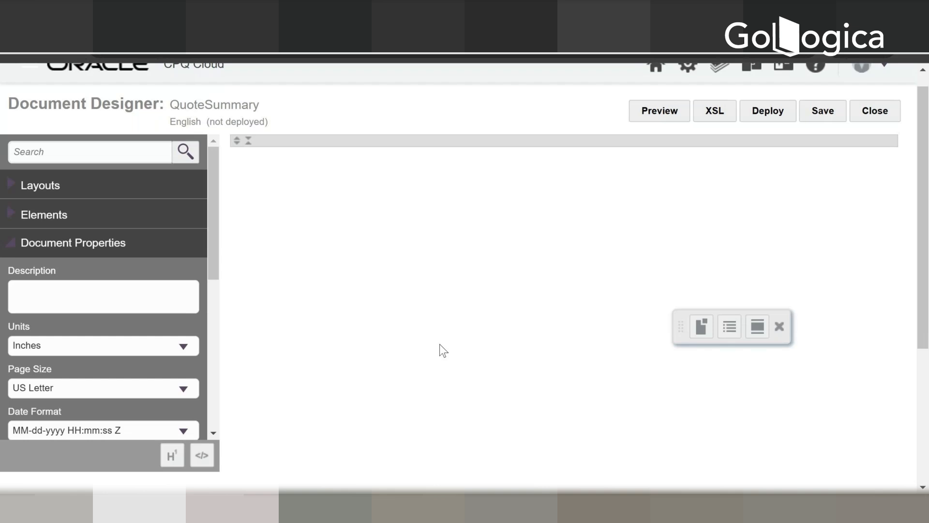
left_click(16, 187)
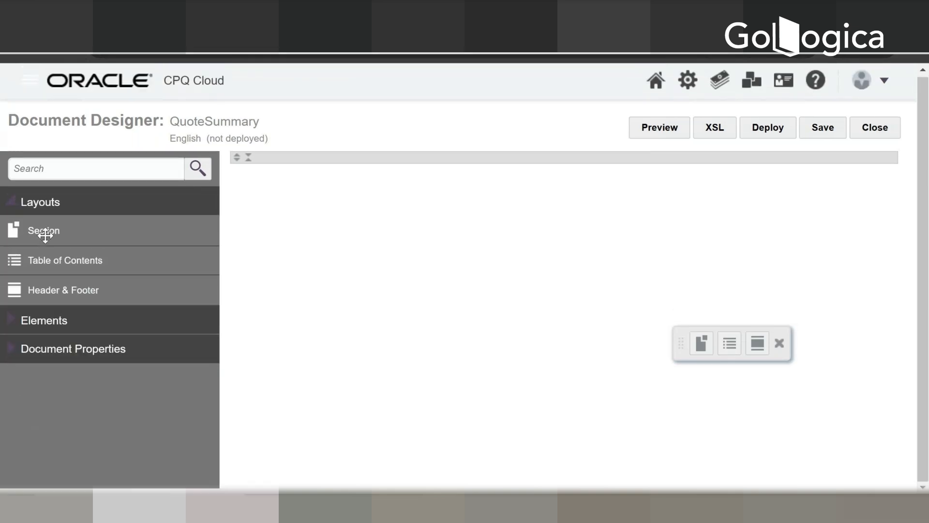
left_click_drag(45, 235, 349, 196)
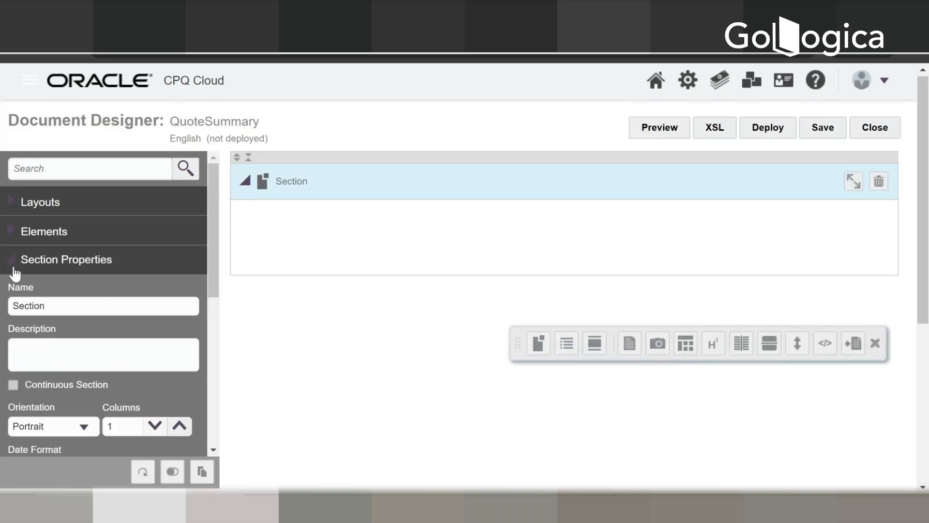
Step: Insert a Text element reading "Hello" in the section and save the template
left_click(14, 239)
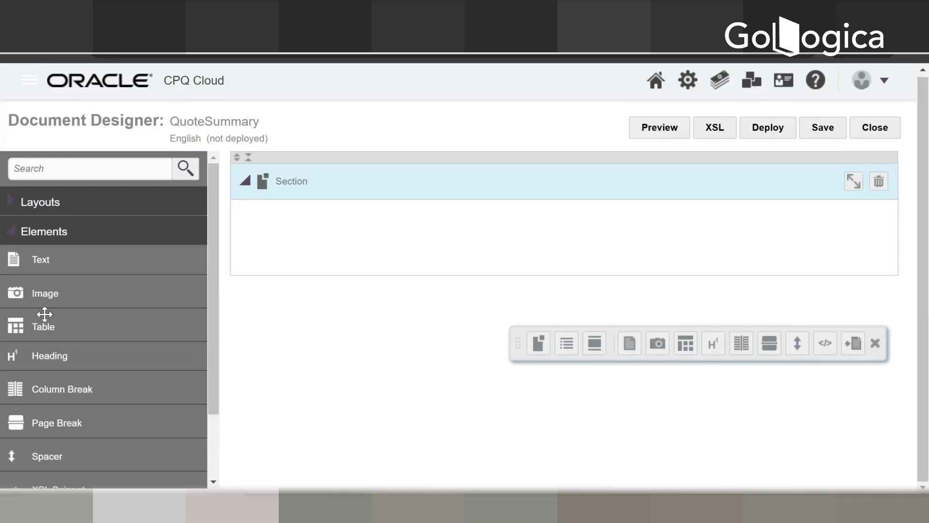
left_click_drag(41, 260, 247, 233)
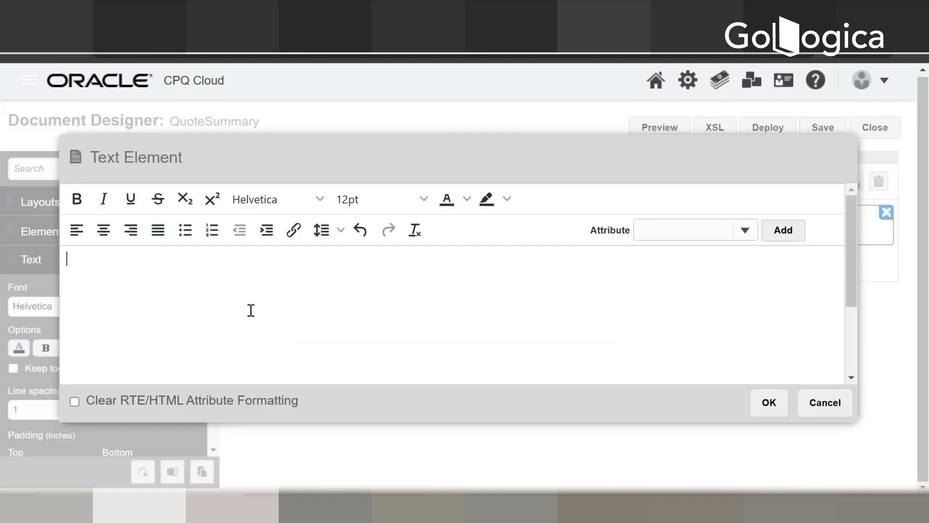
type("Hello")
left_click(765, 411)
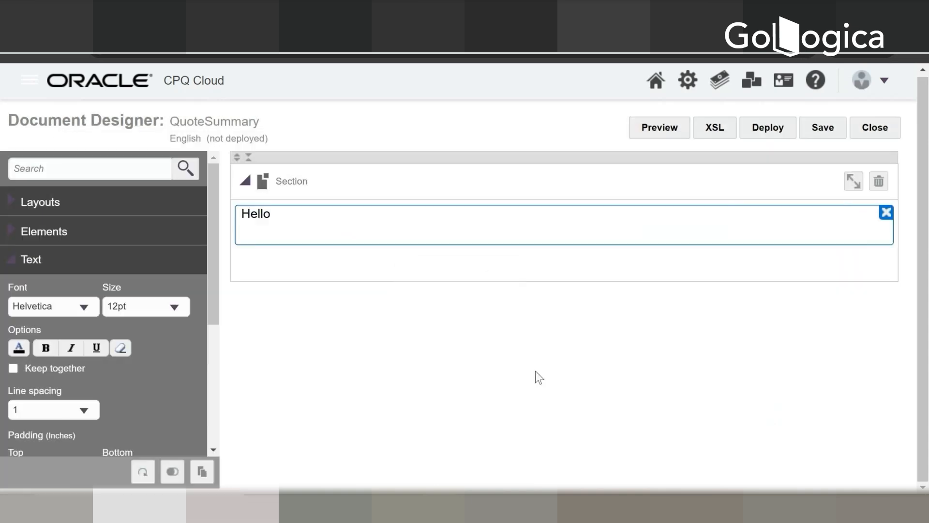
left_click(823, 137)
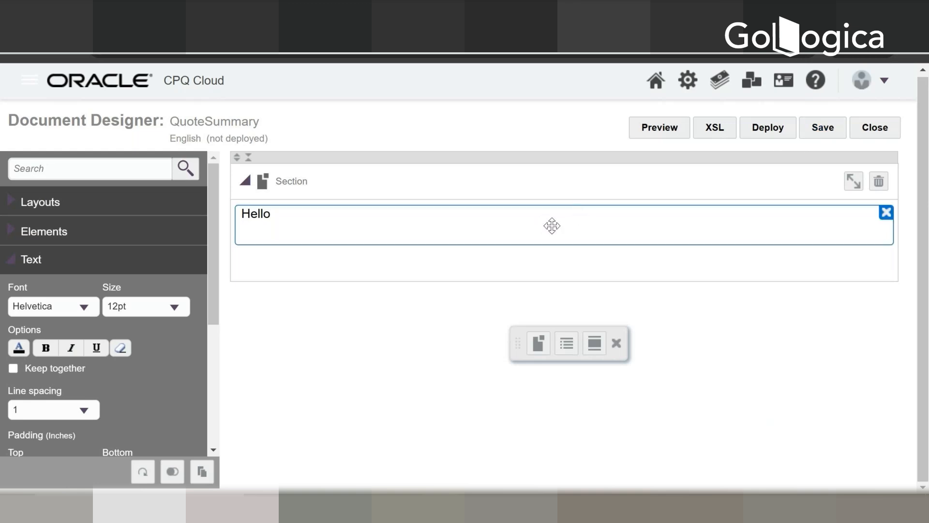
Step: Open the template's XSL code and examine its stylesheet templates and page layout definitions
left_click(715, 142)
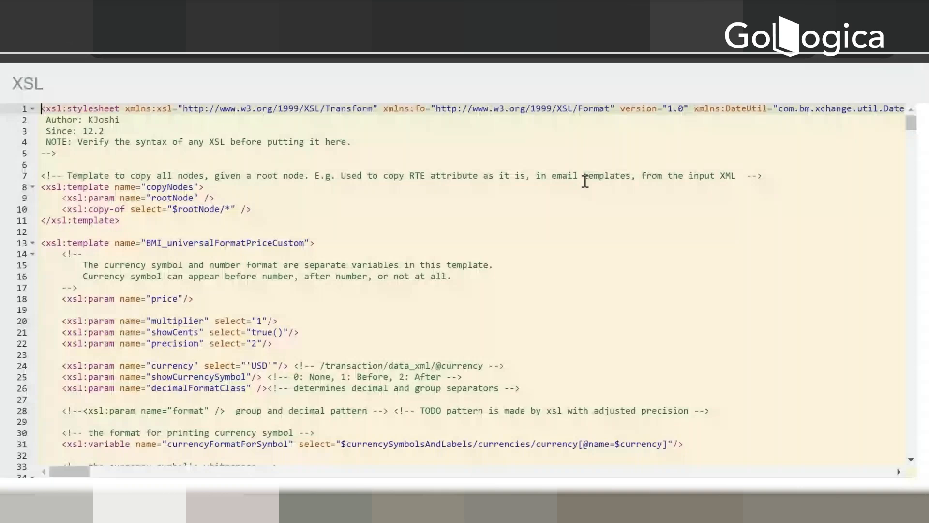
scroll(563, 284, "down", 10)
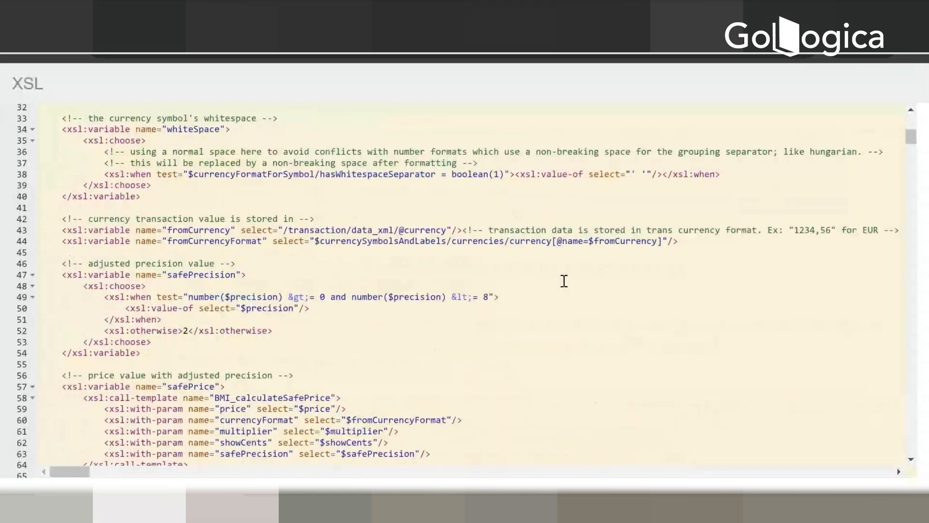
scroll(564, 280, "down", 3)
scroll(564, 281, "down", 5)
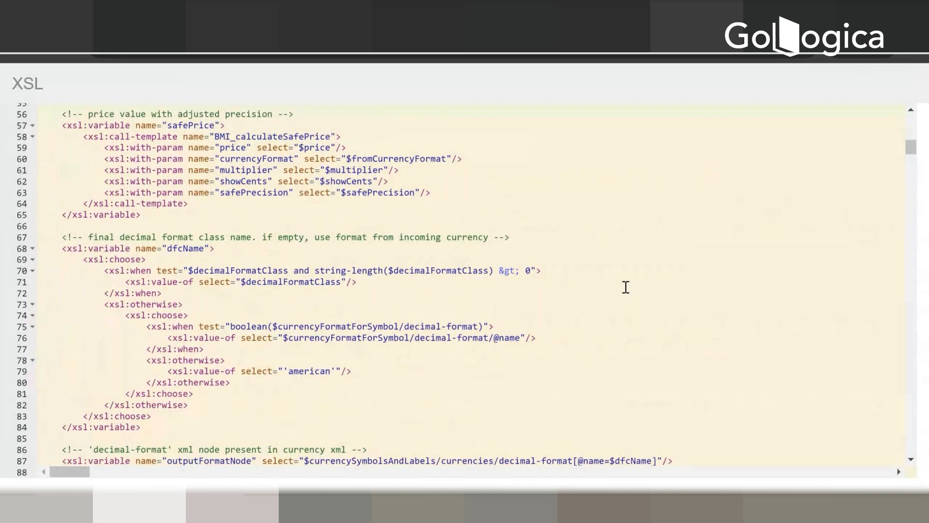
scroll(626, 287, "down", 6)
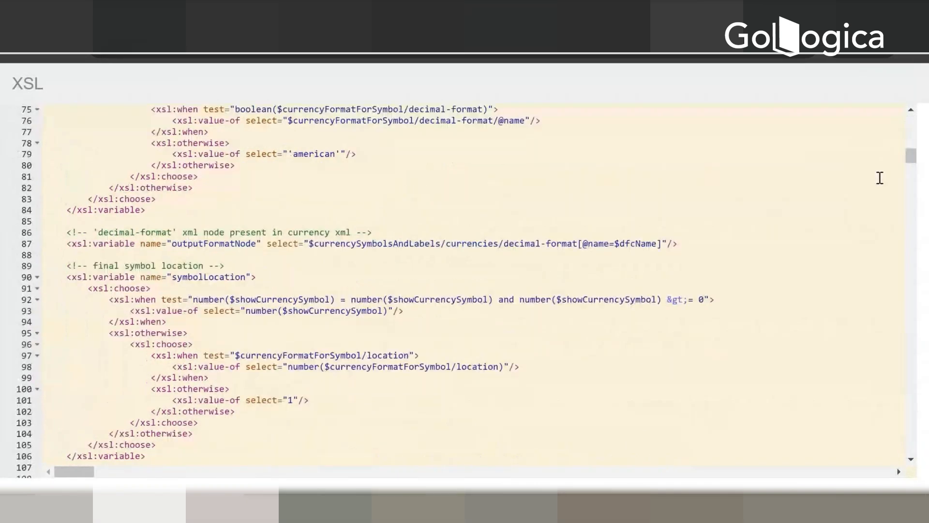
left_click_drag(909, 158, 882, 442)
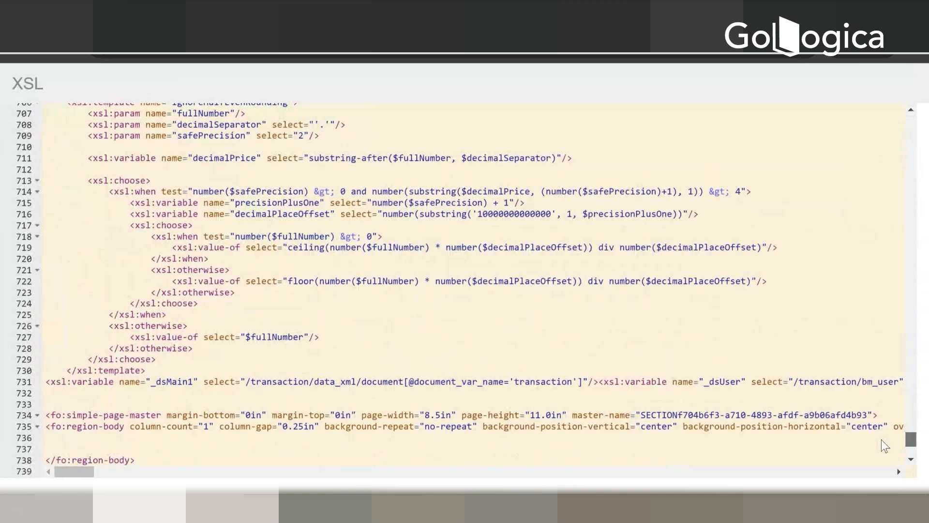
left_click(728, 372)
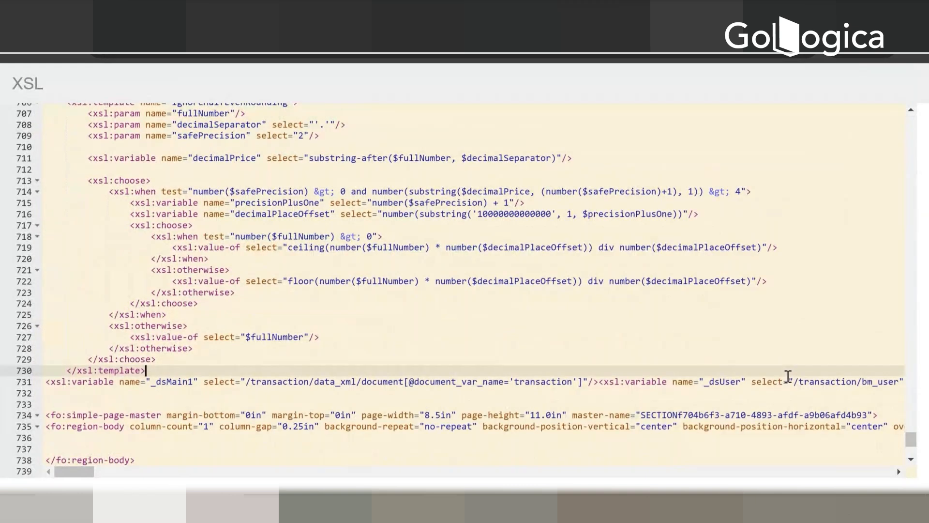
scroll(788, 376, "down", 1)
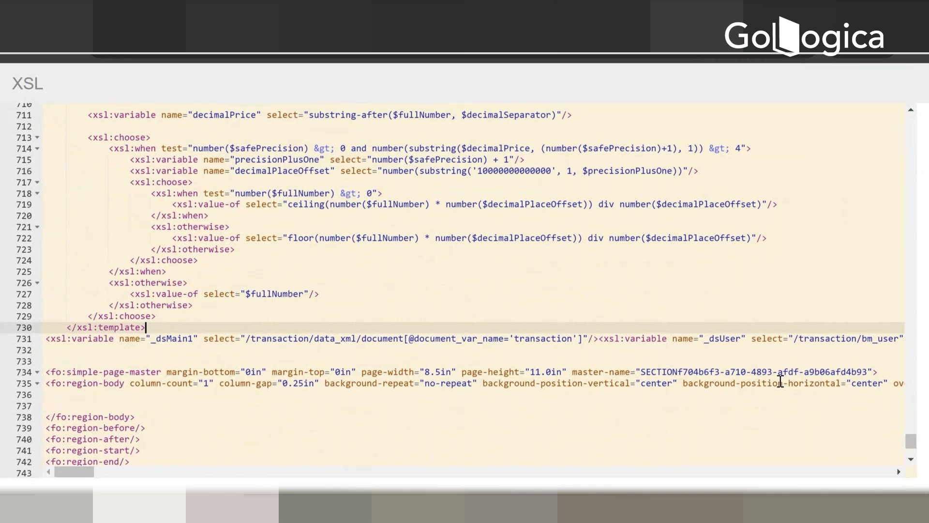
scroll(781, 382, "up", 5)
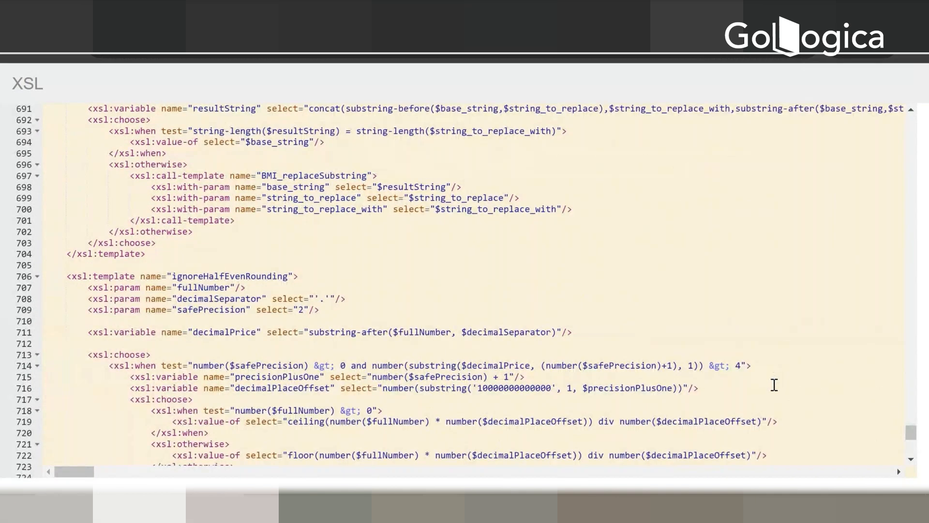
scroll(769, 331, "up", 3)
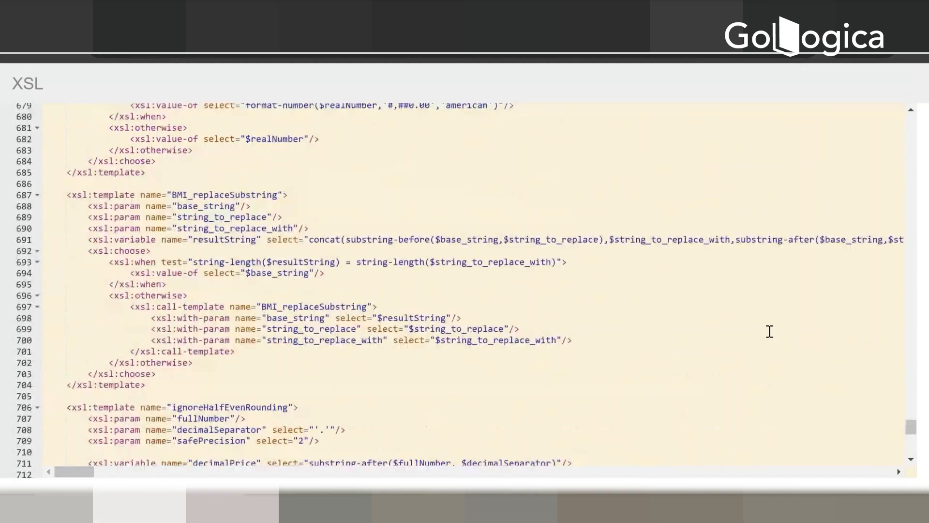
Step: Add an XSL Snippet element beneath the Hello text in the section
left_click_drag(910, 427, 909, 141)
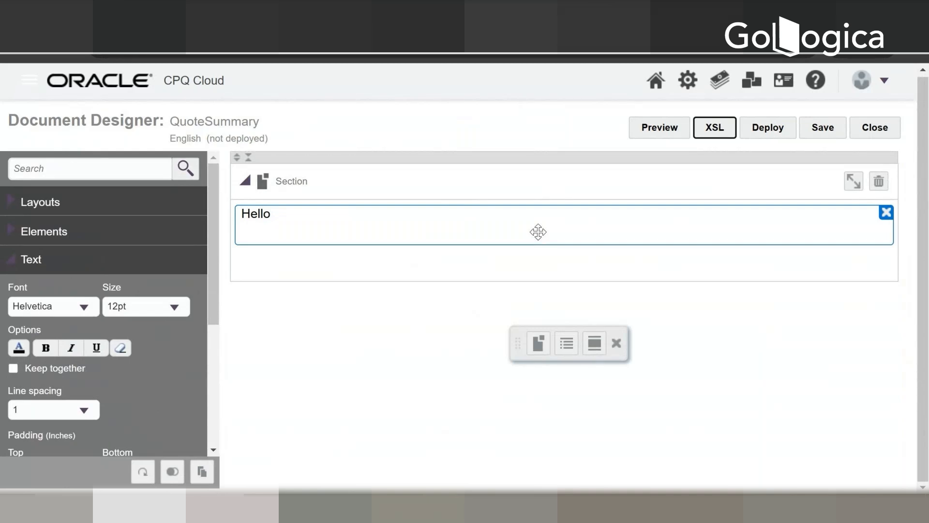
left_click(8, 265)
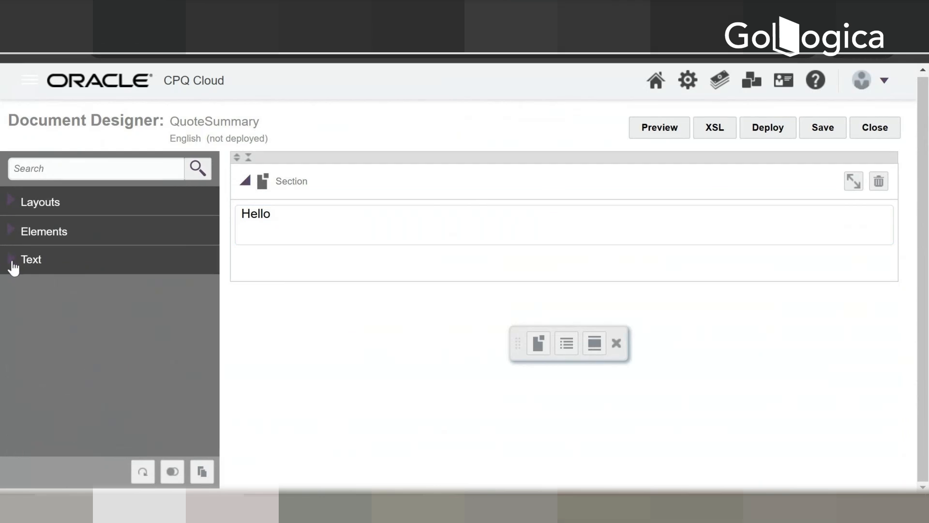
left_click(17, 230)
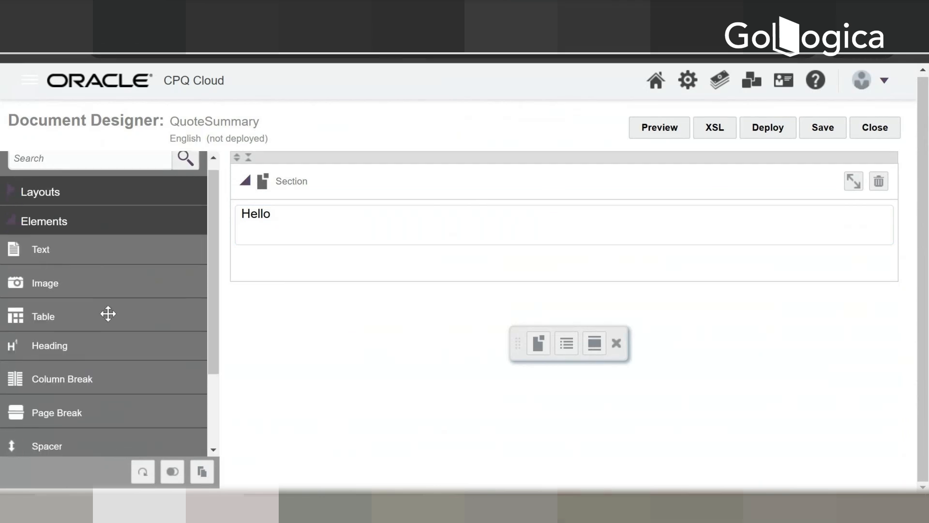
scroll(108, 313, "down", 2)
scroll(108, 313, "down", 1)
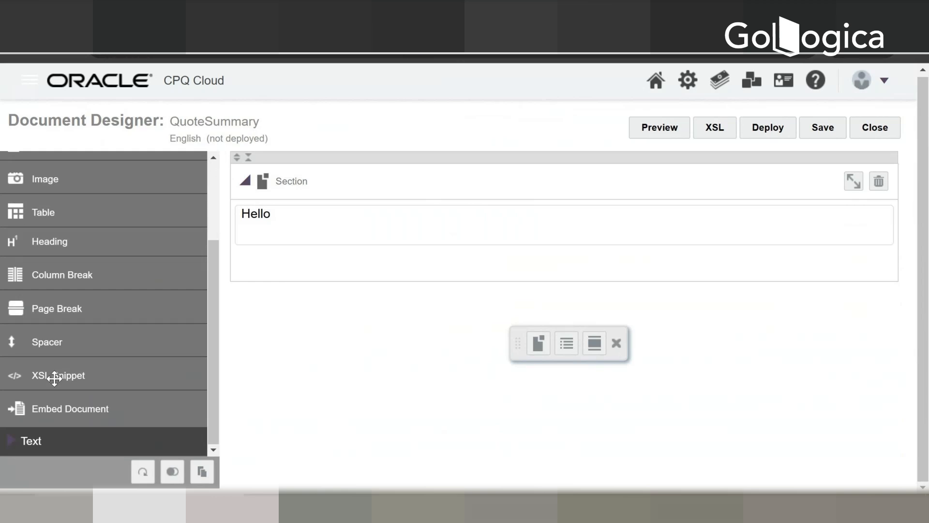
left_click_drag(54, 377, 284, 271)
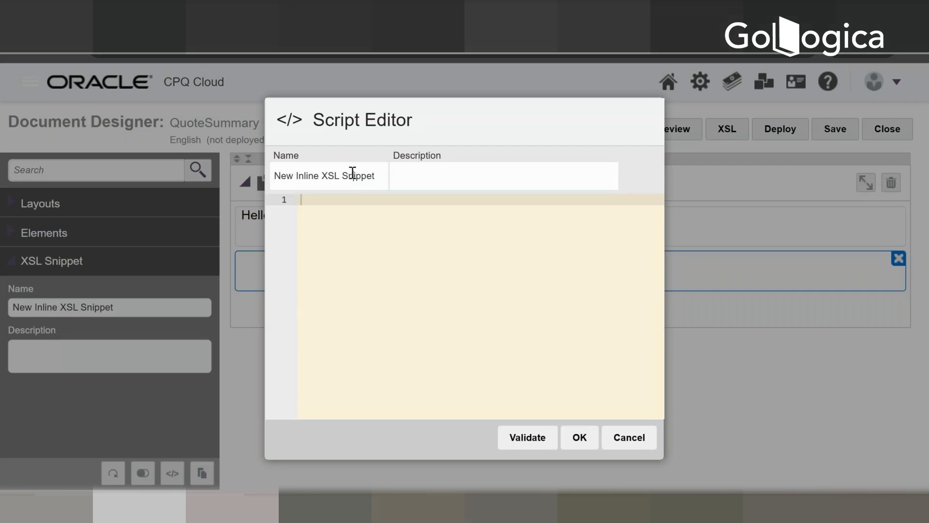
Step: Enter <xsl:value-of select="'testing'"> as the inline snippet's code and validate it
left_click(382, 176)
left_click_drag(382, 176, 192, 163)
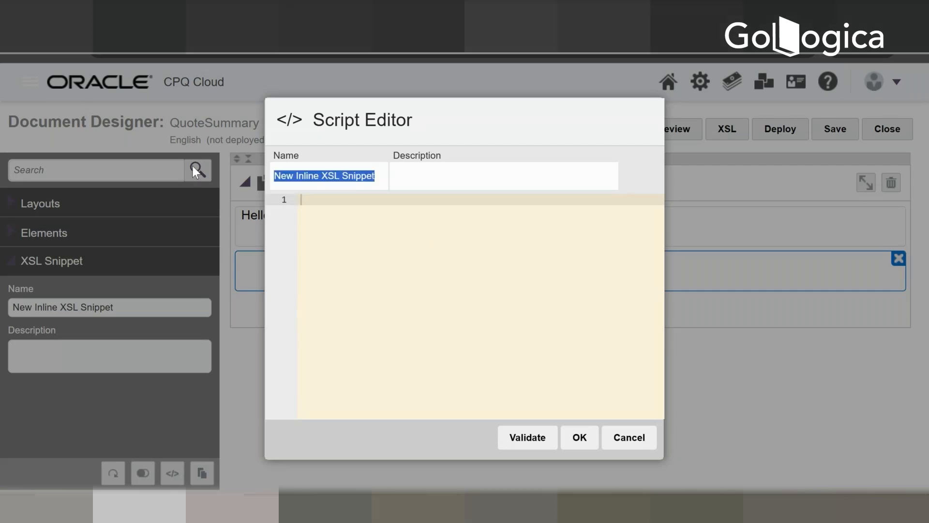
left_click(353, 260)
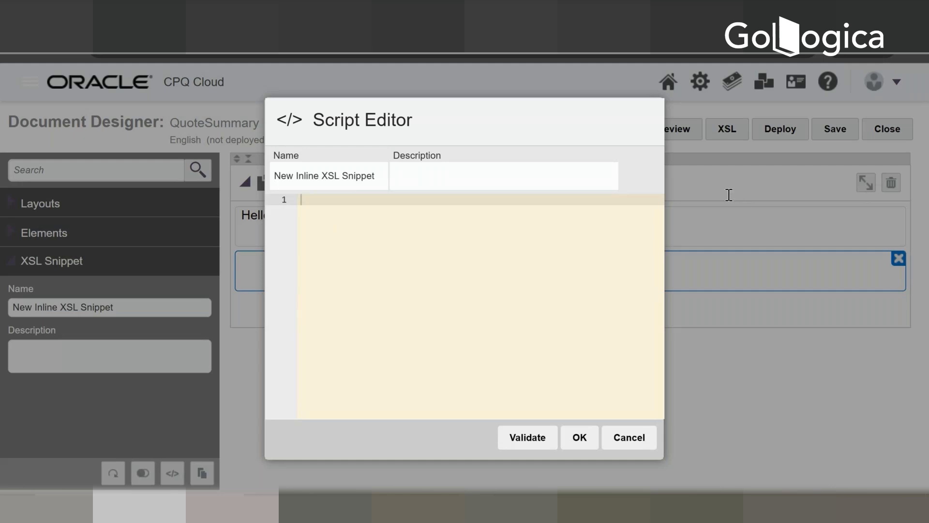
type("<xsl:value-of select=\"'testing'\">")
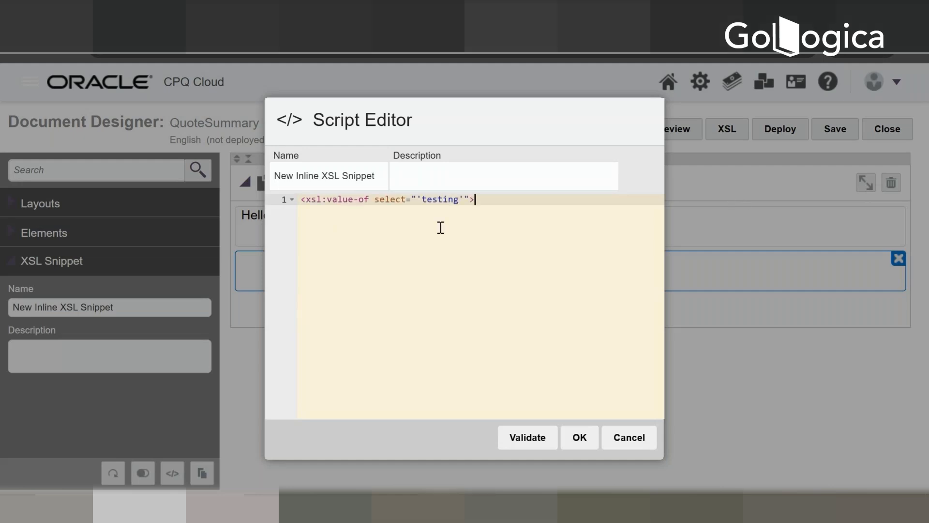
left_click(512, 434)
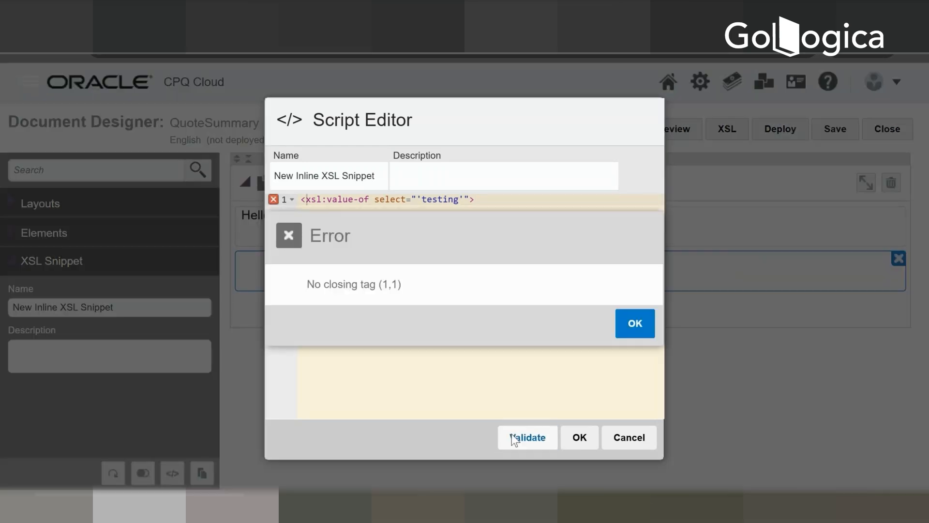
left_click(630, 325)
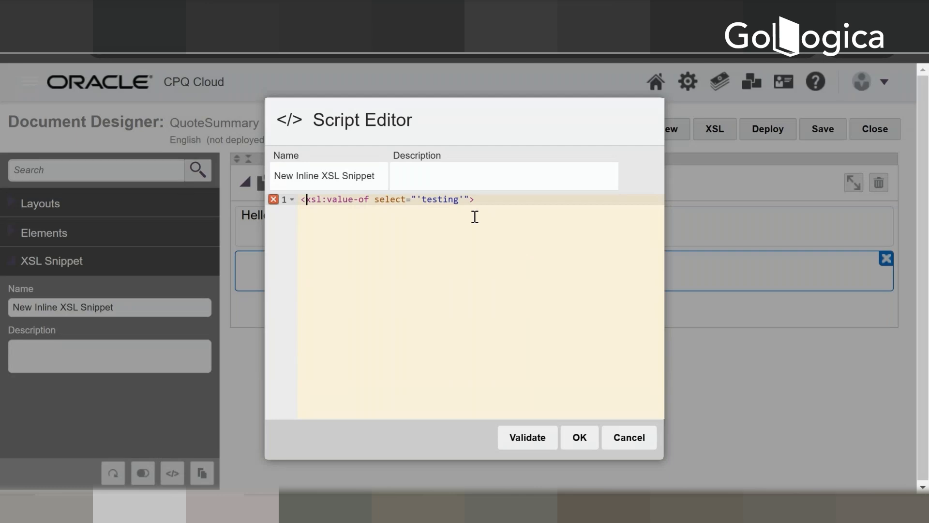
left_click(542, 439)
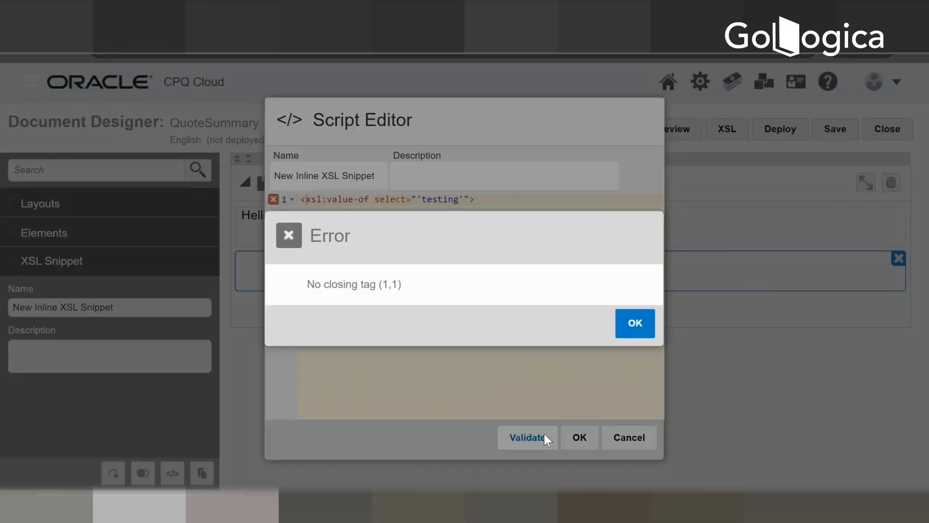
left_click(631, 322)
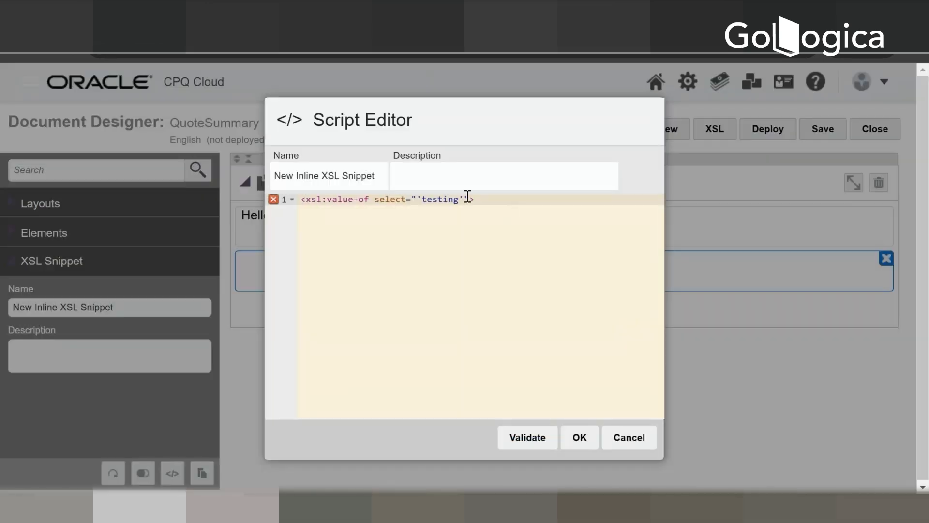
Step: Make the snippet's tag self-closing as <xsl:value-of select="'testing'"/>, then validate and accept the script
left_click(468, 198)
type("/")
left_click(527, 438)
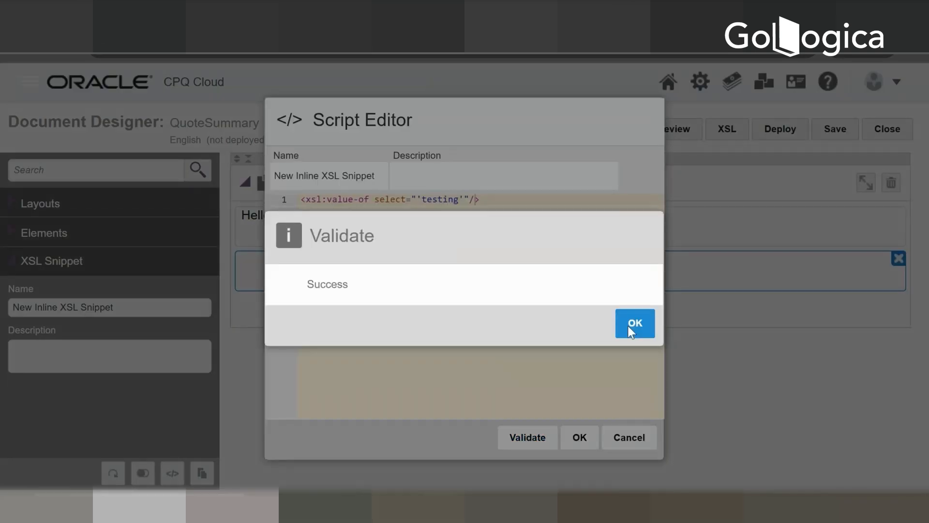
left_click(629, 327)
left_click(581, 438)
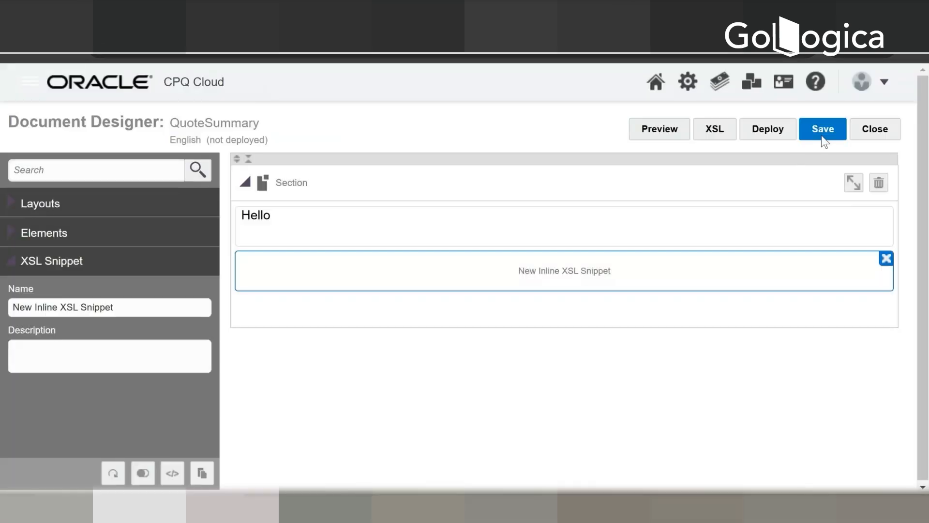
Step: Save the QuoteSummary template and preview its output to check the snippet's text
left_click(823, 128)
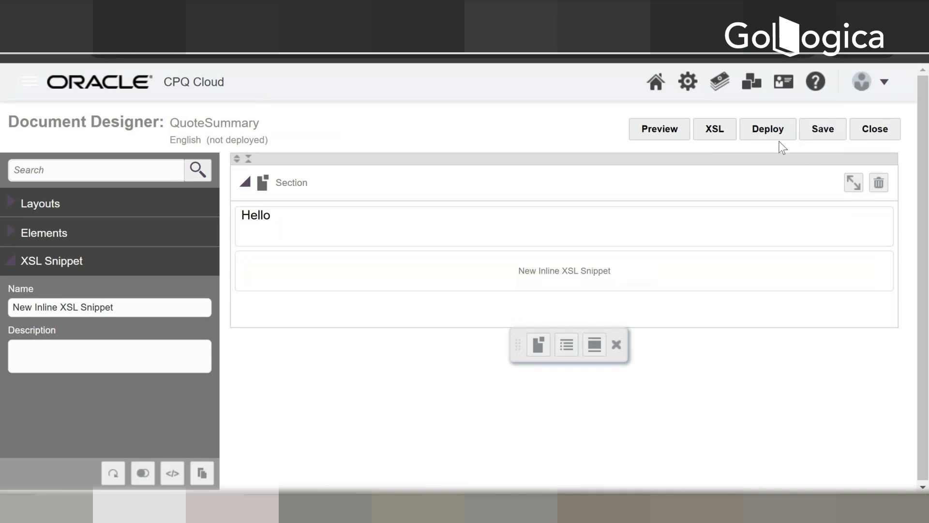
left_click(672, 134)
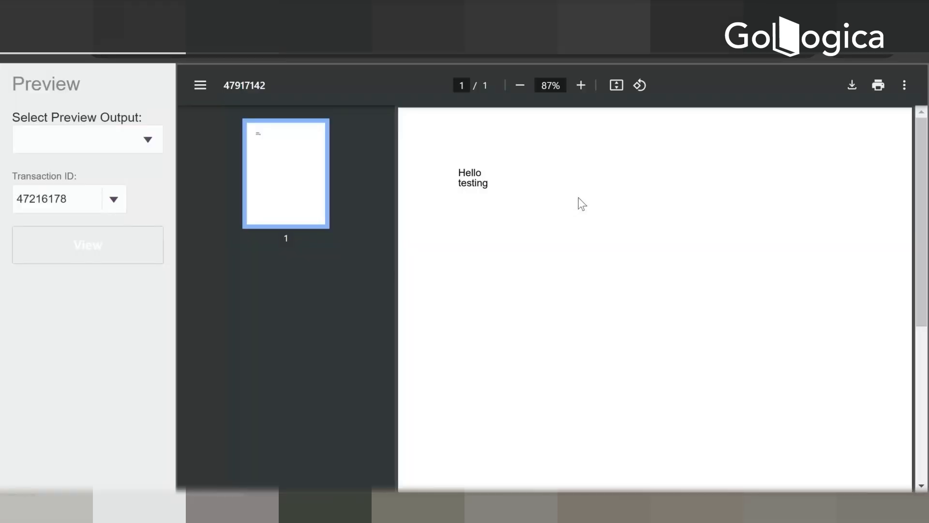
double_click(476, 185)
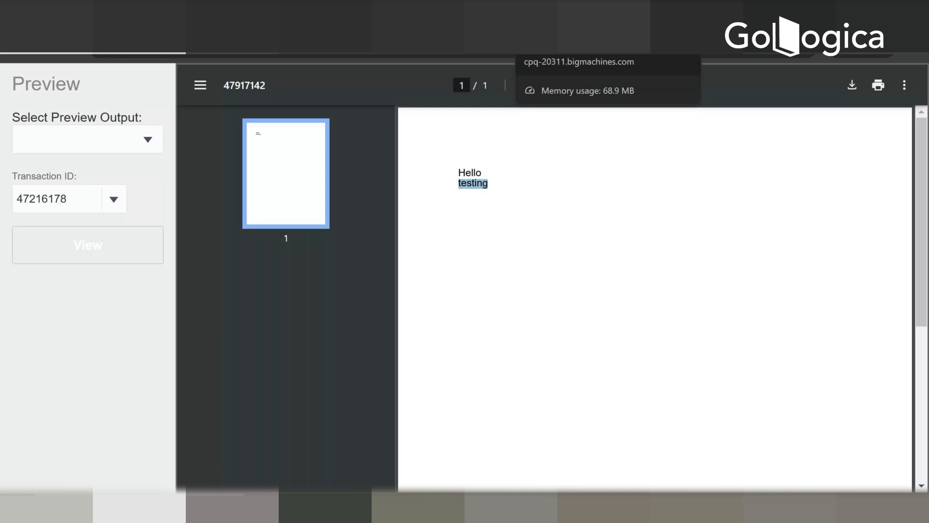
left_click(561, 13)
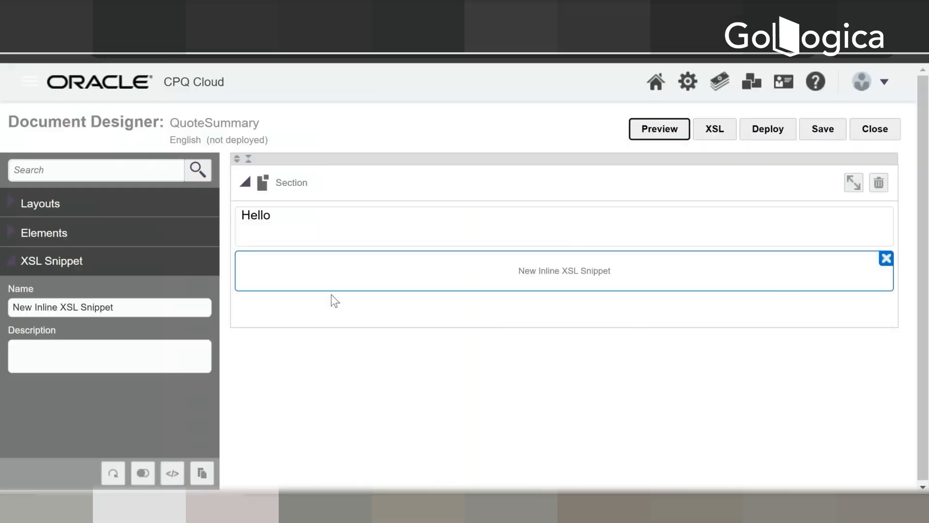
Step: View the saved template's generated XSL code
right_click(371, 269)
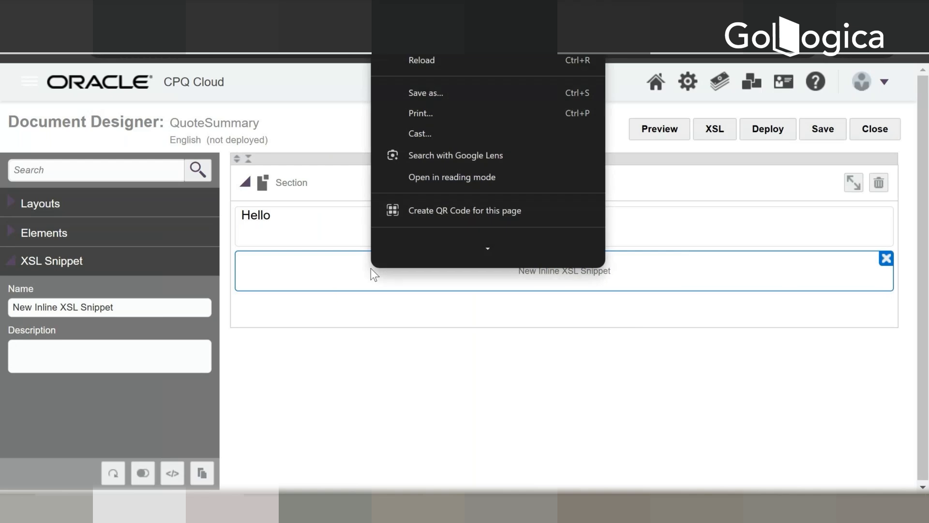
left_click(494, 283)
left_click(719, 136)
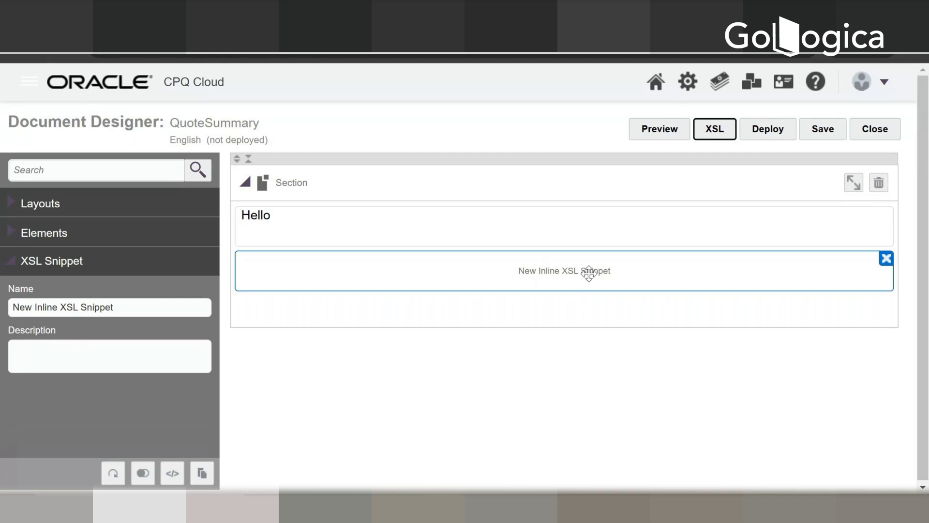
Step: Reopen the inline XSL snippet and copy its complete value-of statement
left_click(12, 268)
left_click(496, 269)
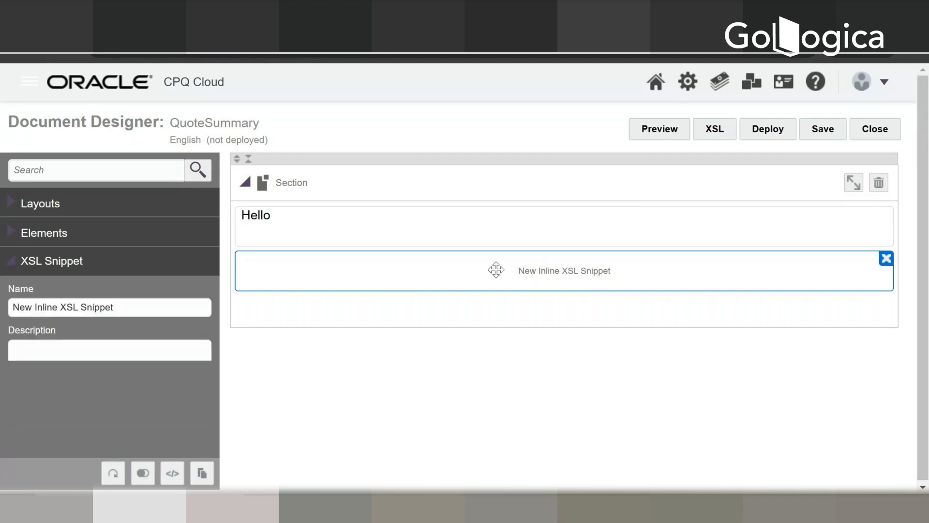
double_click(495, 269)
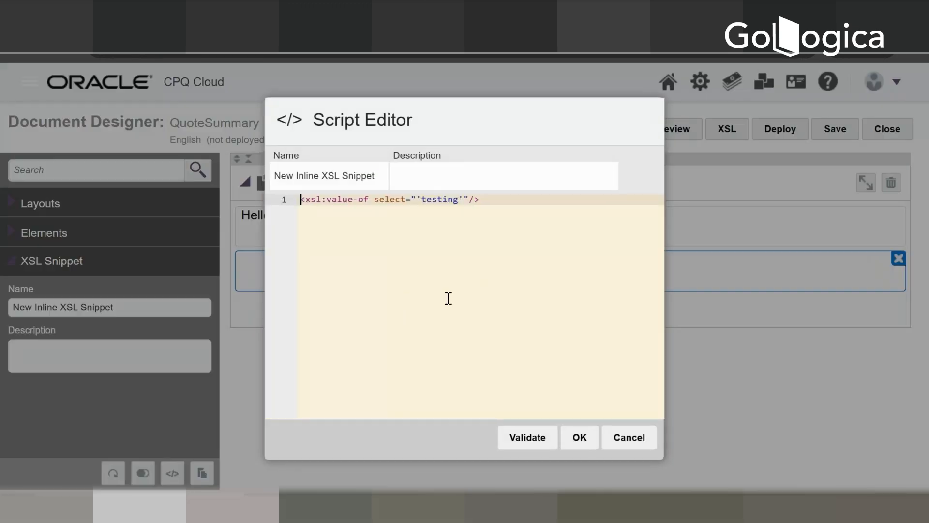
left_click(514, 219)
left_click_drag(515, 219, 138, 179)
key("ctrl+c")
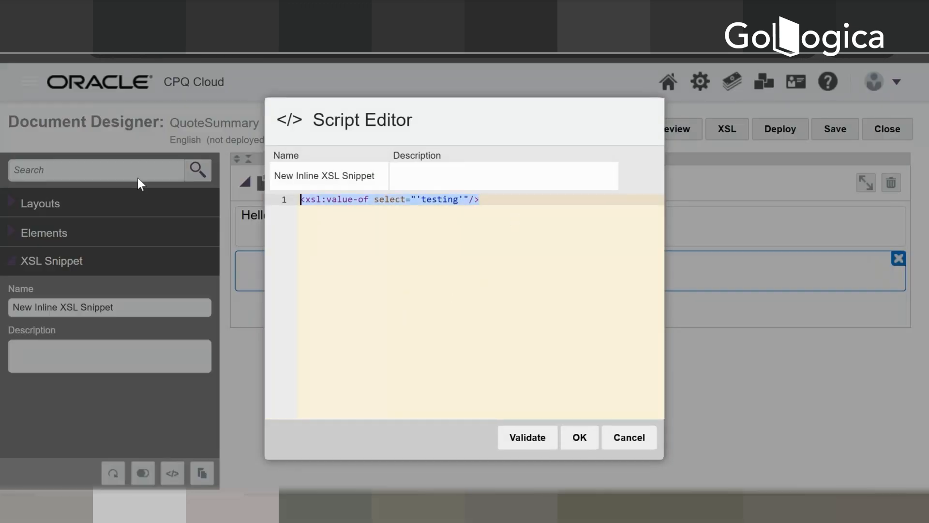
left_click(579, 437)
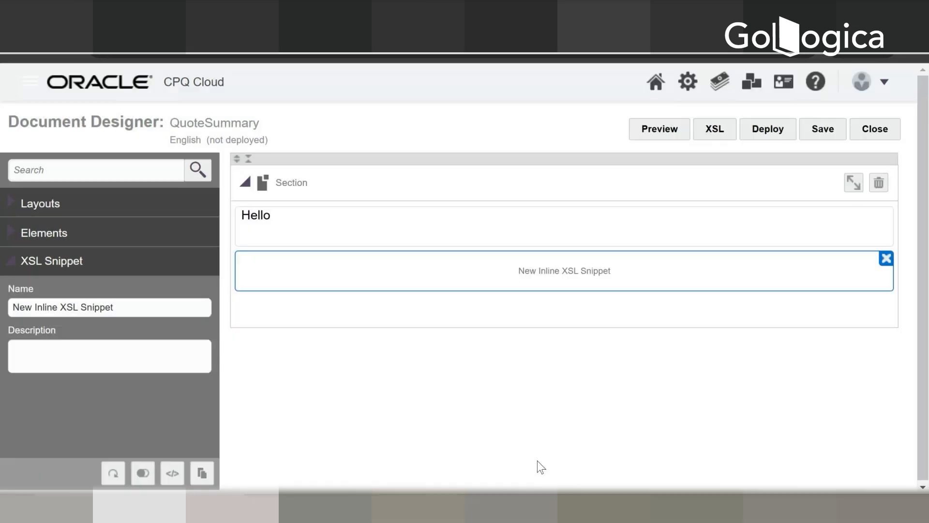
Step: Search the template's XSL code for <xsl:value-of select="'testing'"/> and inspect the code around the match
left_click(712, 130)
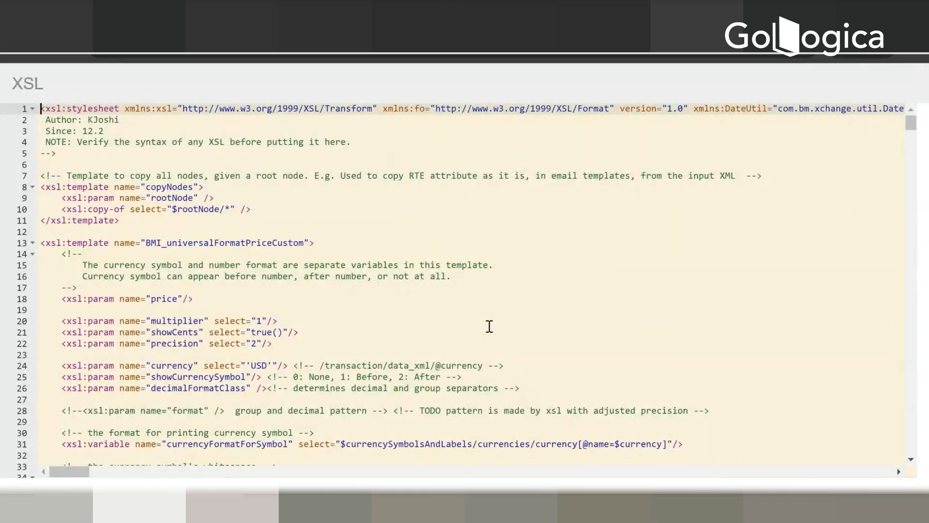
key("ctrl+f")
key("ctrl+v")
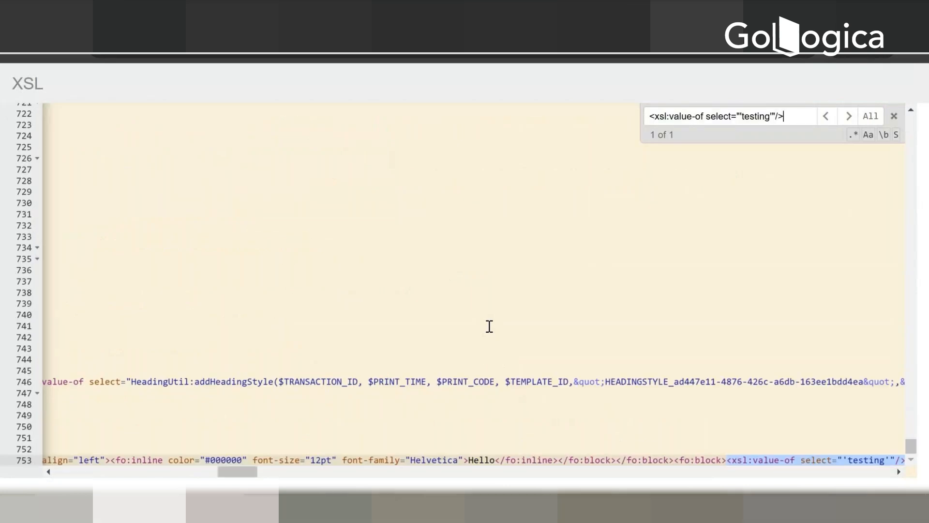
left_click(900, 470)
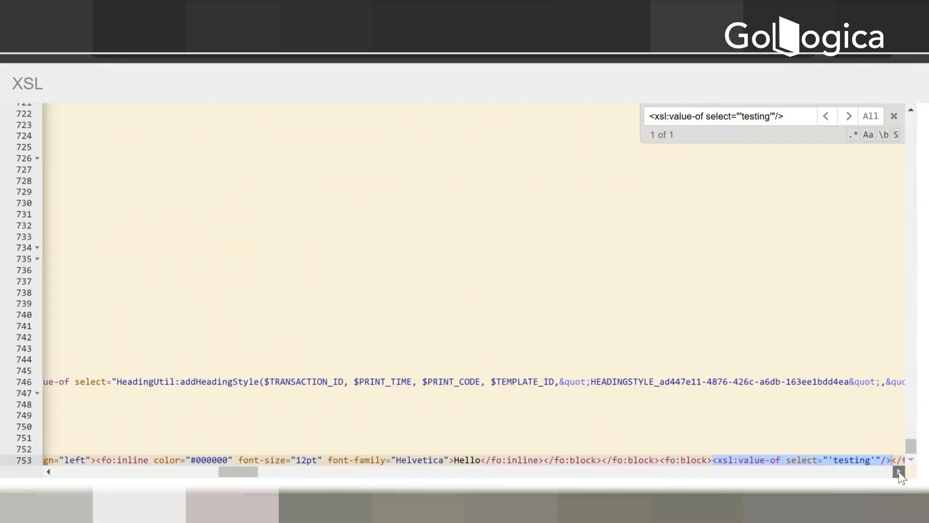
left_click(899, 471)
left_click(898, 471)
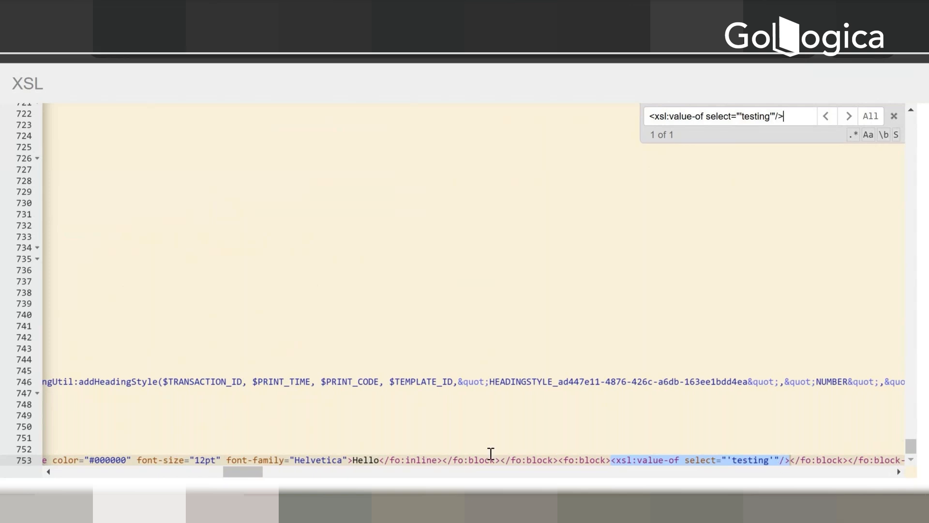
Step: Examine the Hello text in the generated XSL and the full width of the surrounding page layout and heading style code
left_click_drag(353, 460, 379, 459)
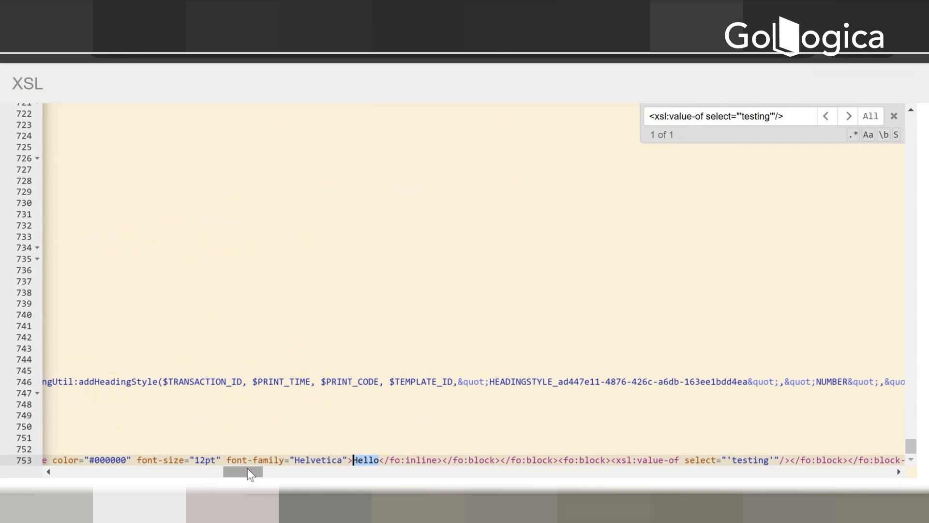
left_click_drag(250, 474, 3, 470)
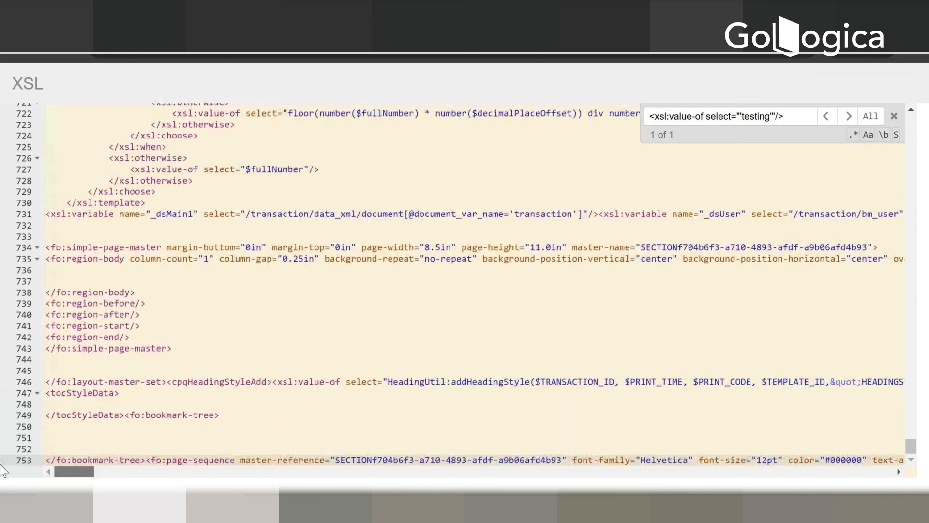
scroll(225, 465, "up", 2)
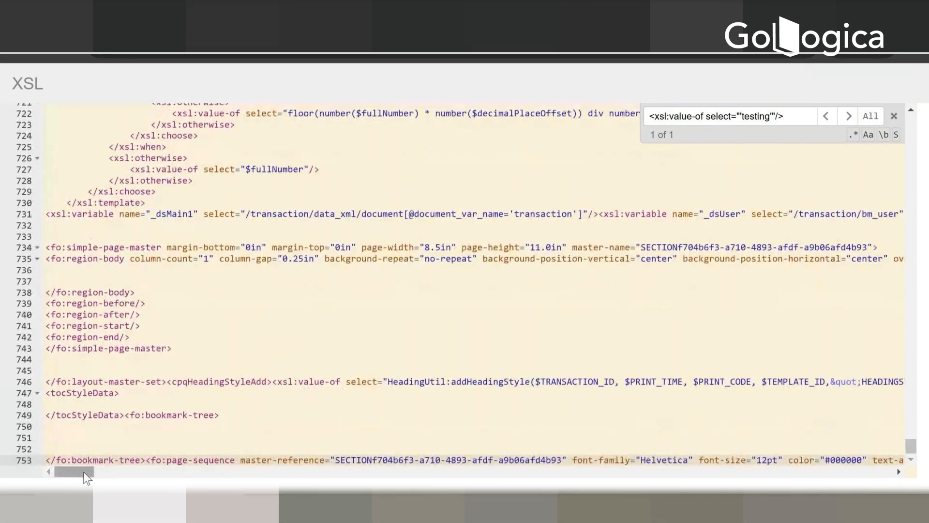
left_click_drag(87, 472, 881, 444)
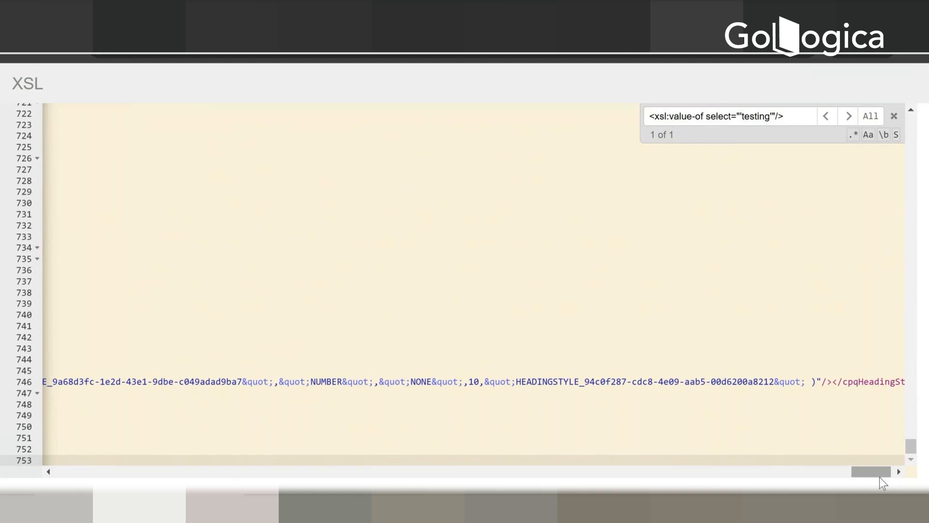
left_click_drag(880, 473, 33, 462)
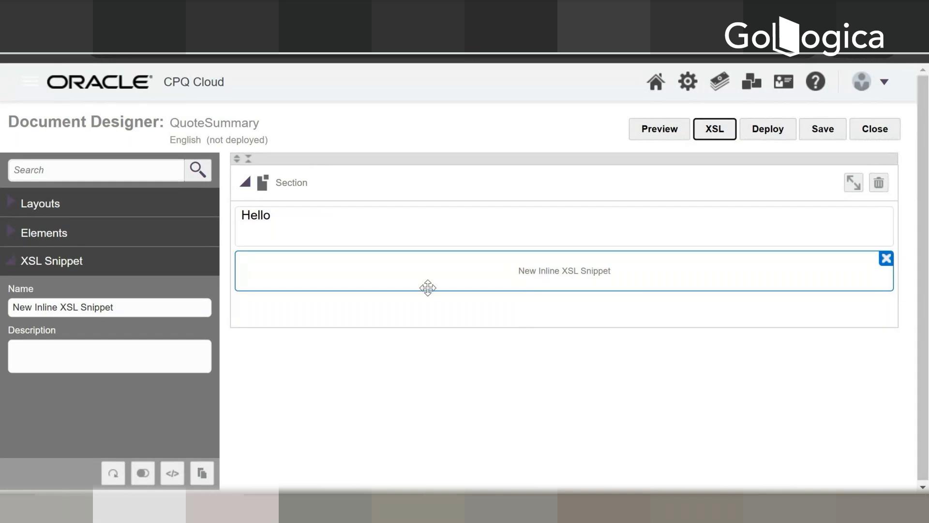
Step: Save and deploy the QuoteSummary template
left_click(842, 128)
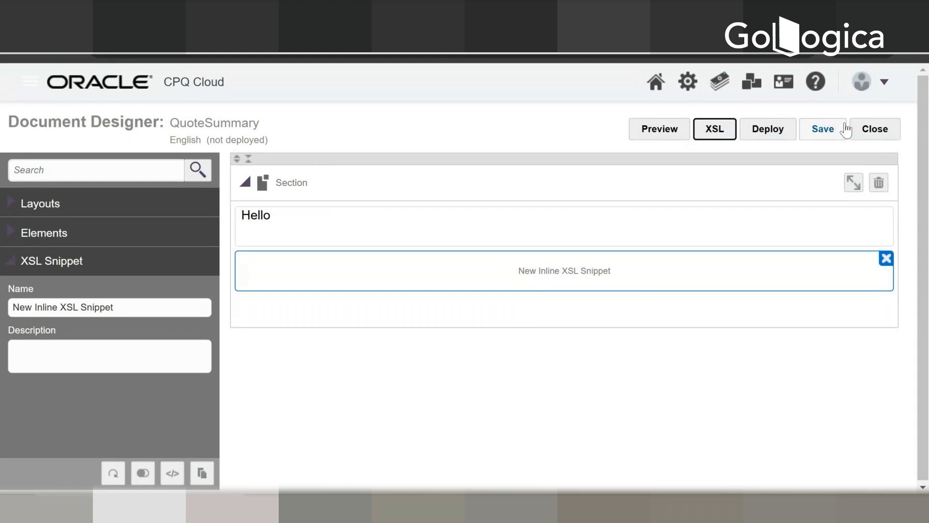
left_click(757, 135)
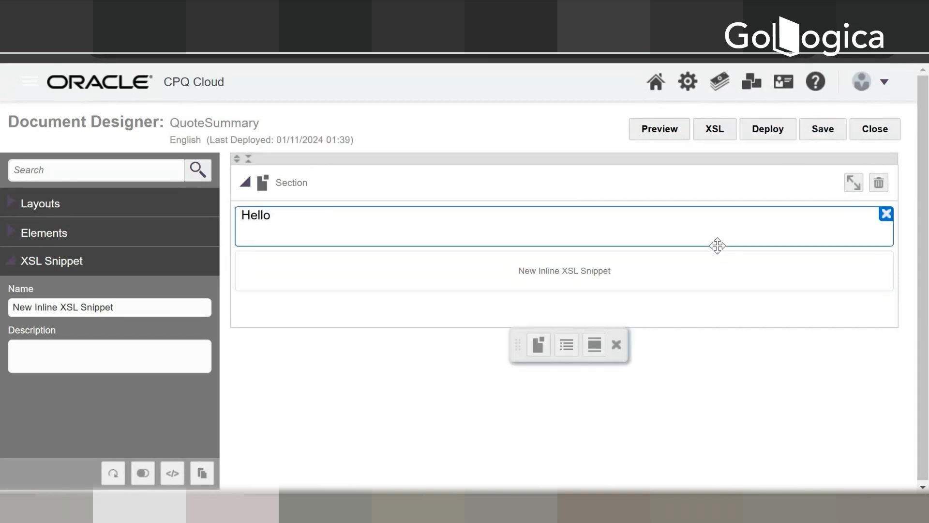